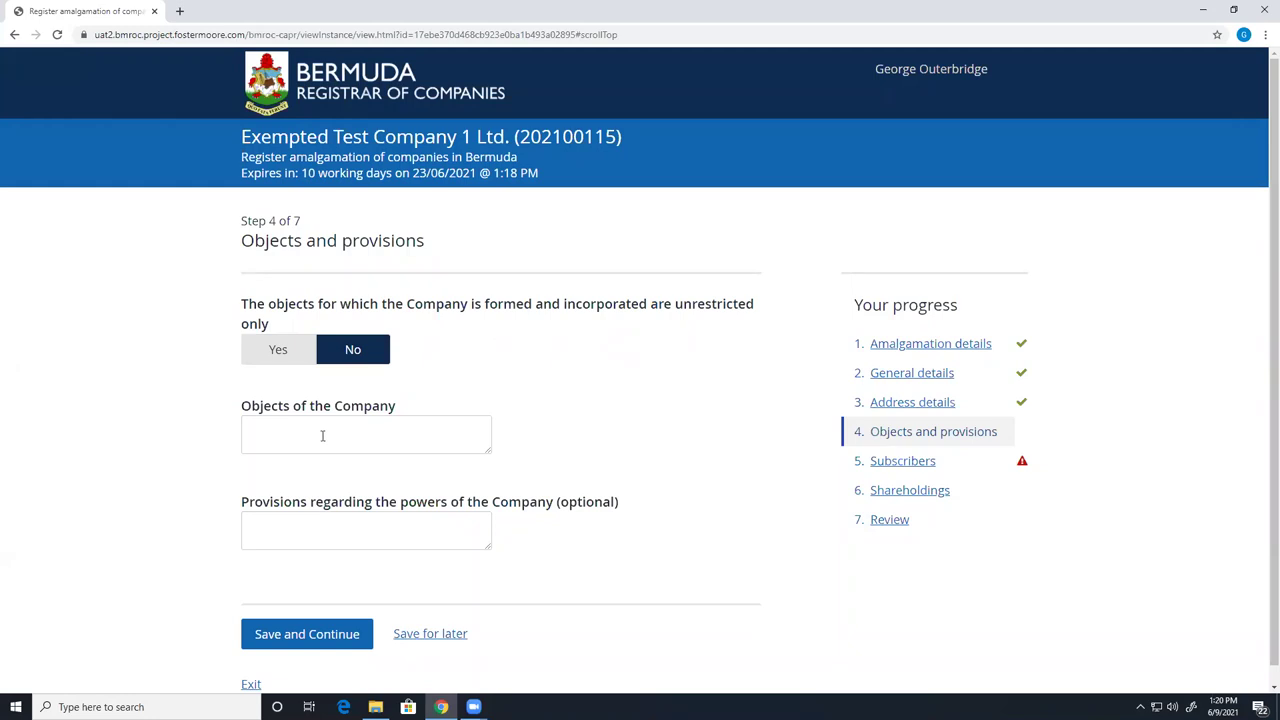
# - Declare the company's objects as unrestricted only and go on to the Subscribers section
pyautogui.click(266, 358)
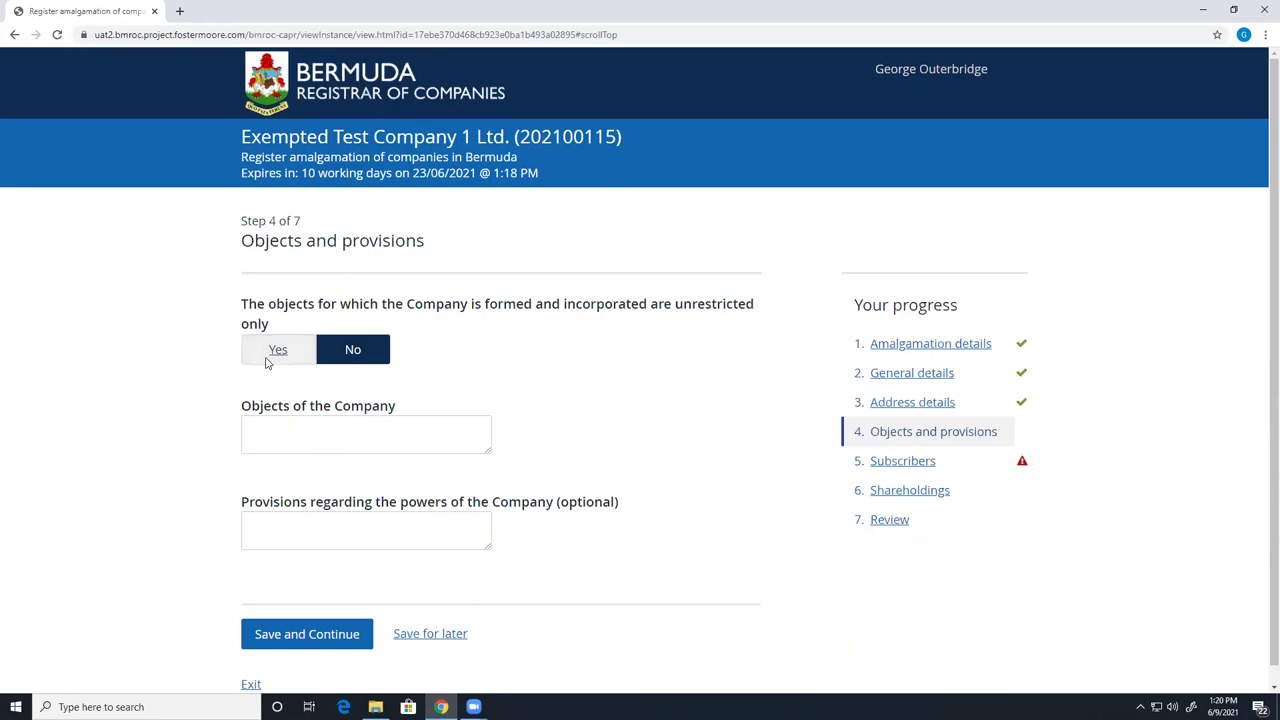
pyautogui.click(893, 461)
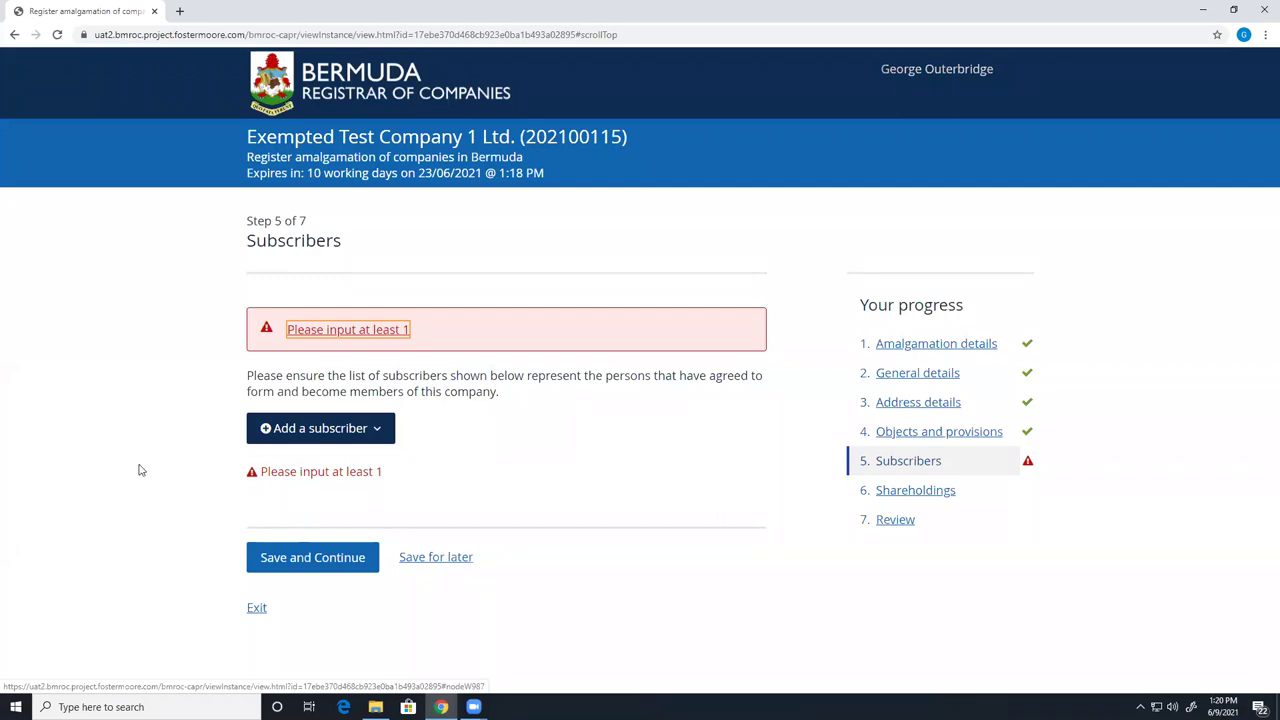
# - Add an individual subscriber and fill in the full name and postal address from the saved autofill entry
pyautogui.click(374, 428)
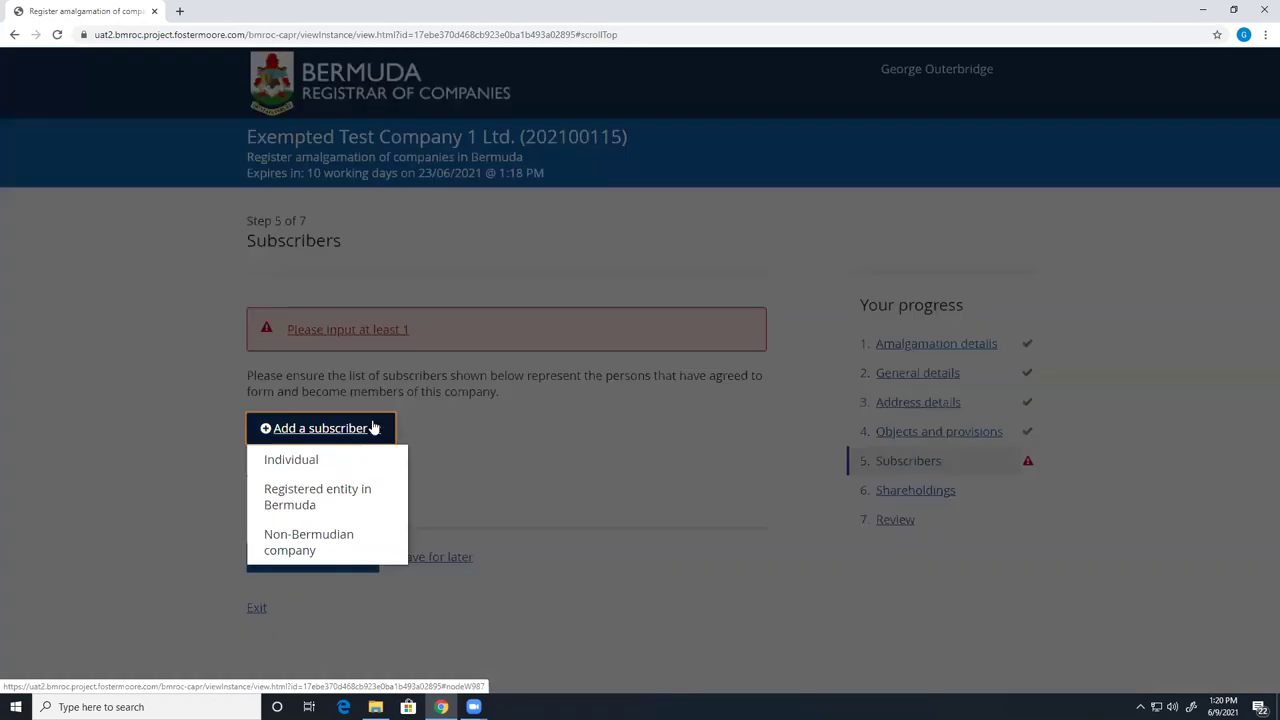
pyautogui.click(321, 463)
pyautogui.scroll(-2, 433, 513)
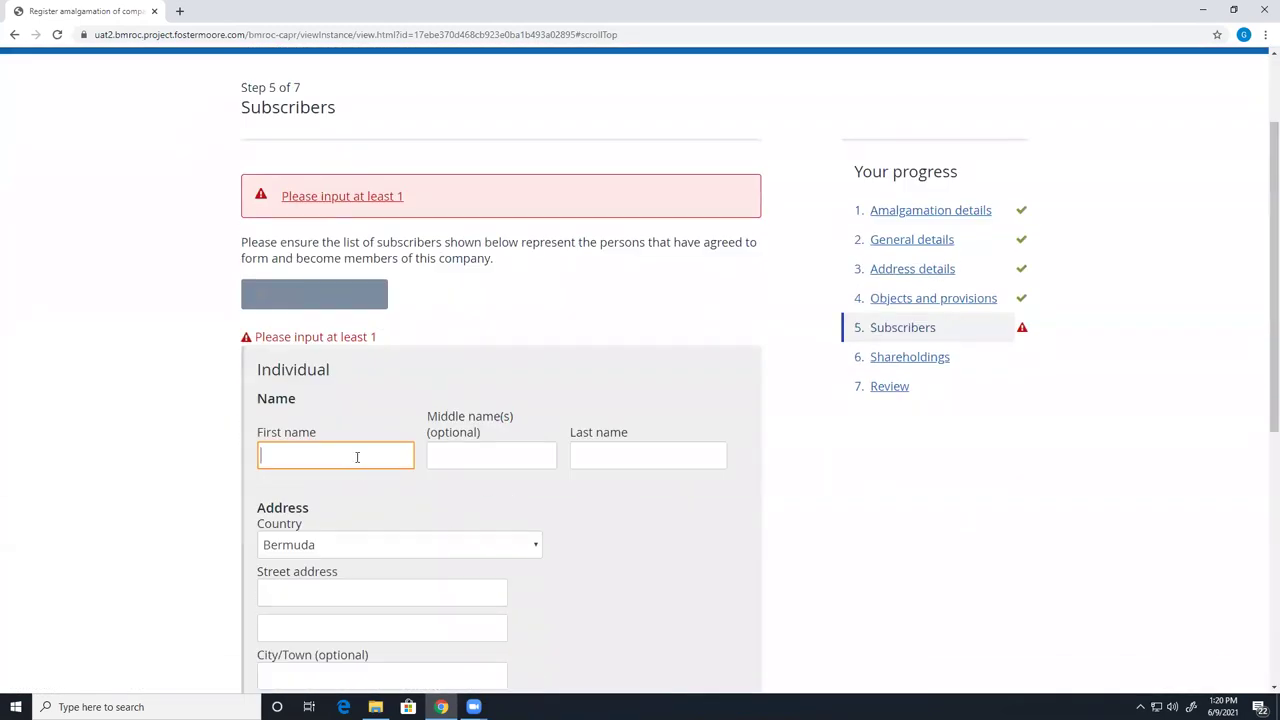
pyautogui.click(357, 455)
pyautogui.click(302, 47)
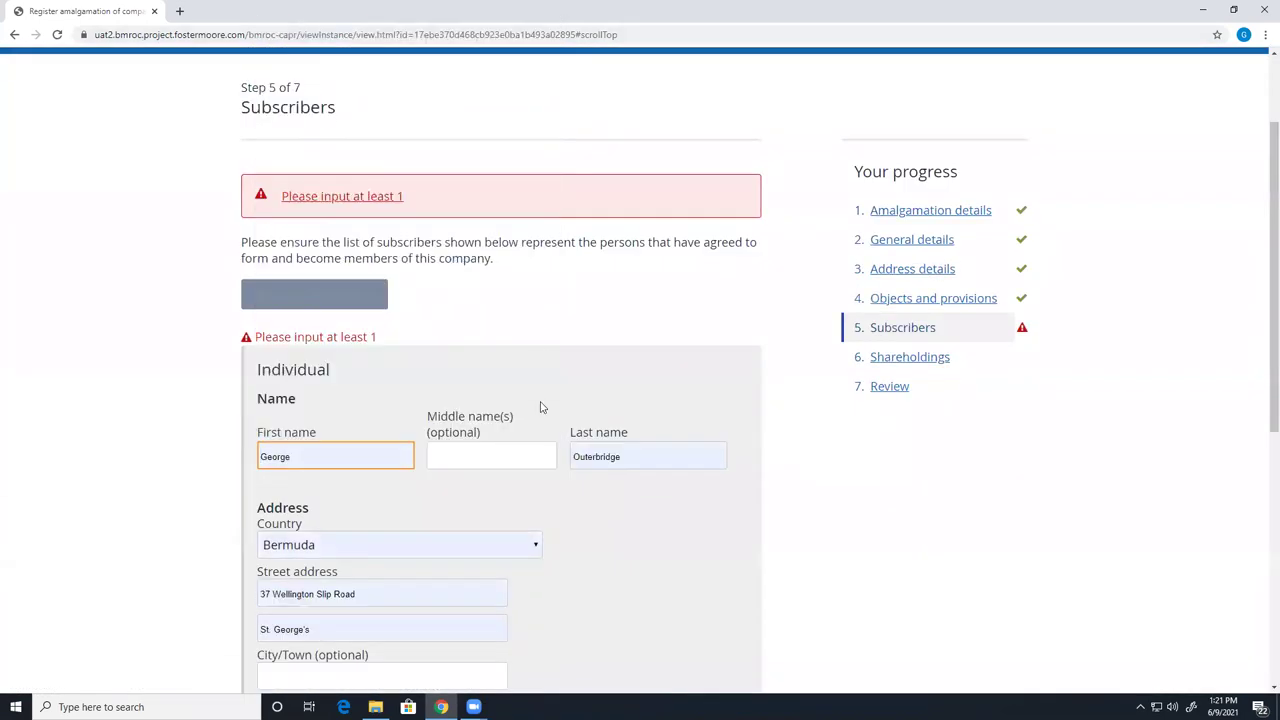
pyautogui.scroll(-3, 494, 357)
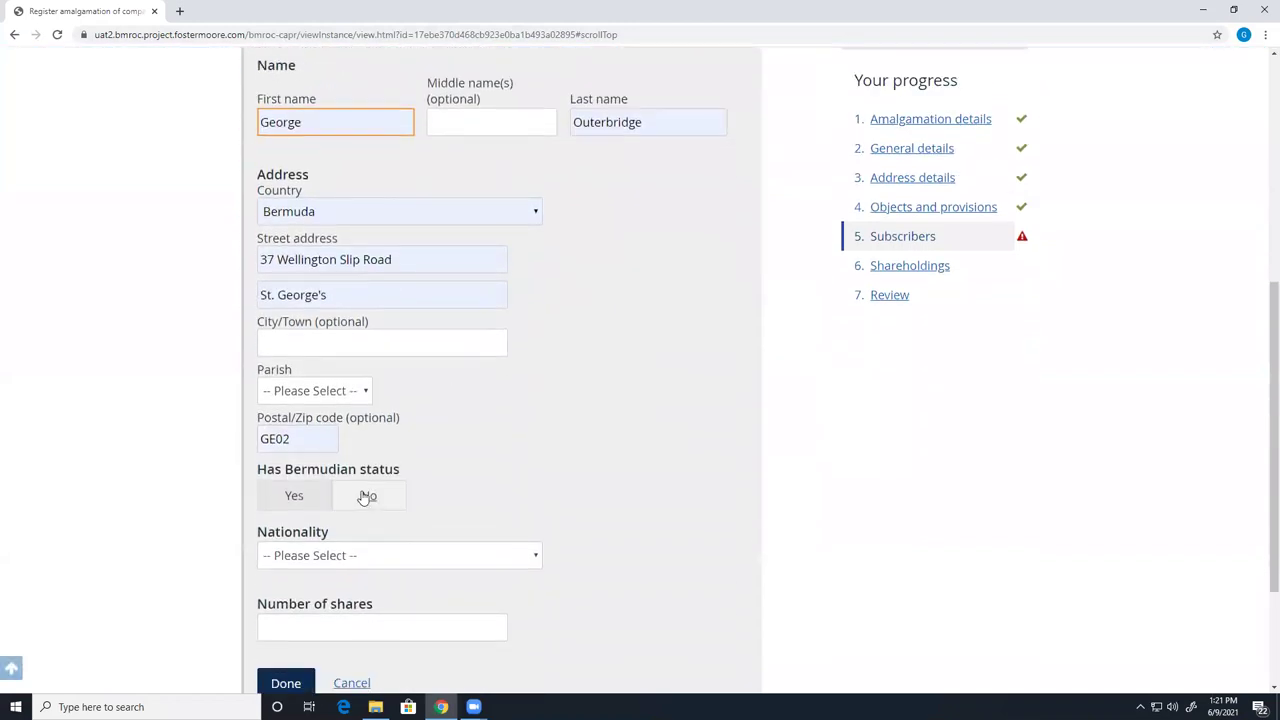
# - Give the subscriber Bermudian status Yes, nationality United Kingdom and 1 share, and complete the entry
pyautogui.click(312, 491)
pyautogui.scroll(-2, 349, 488)
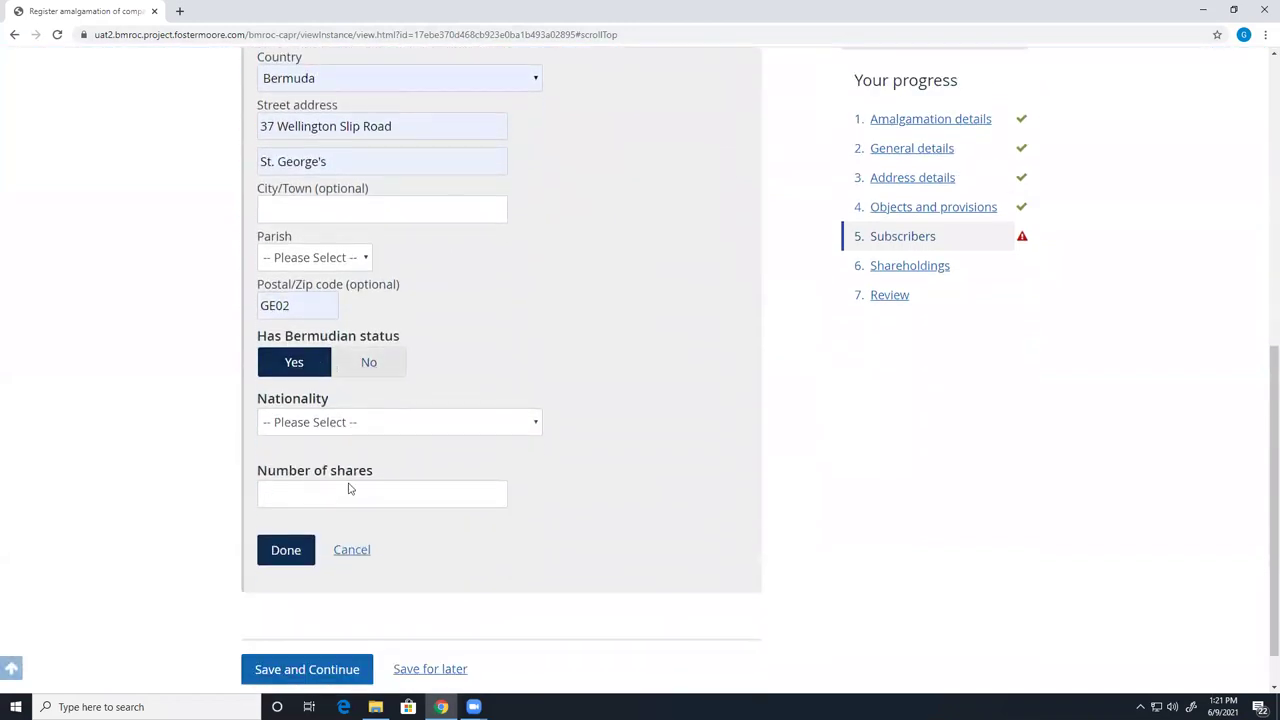
pyautogui.click(356, 422)
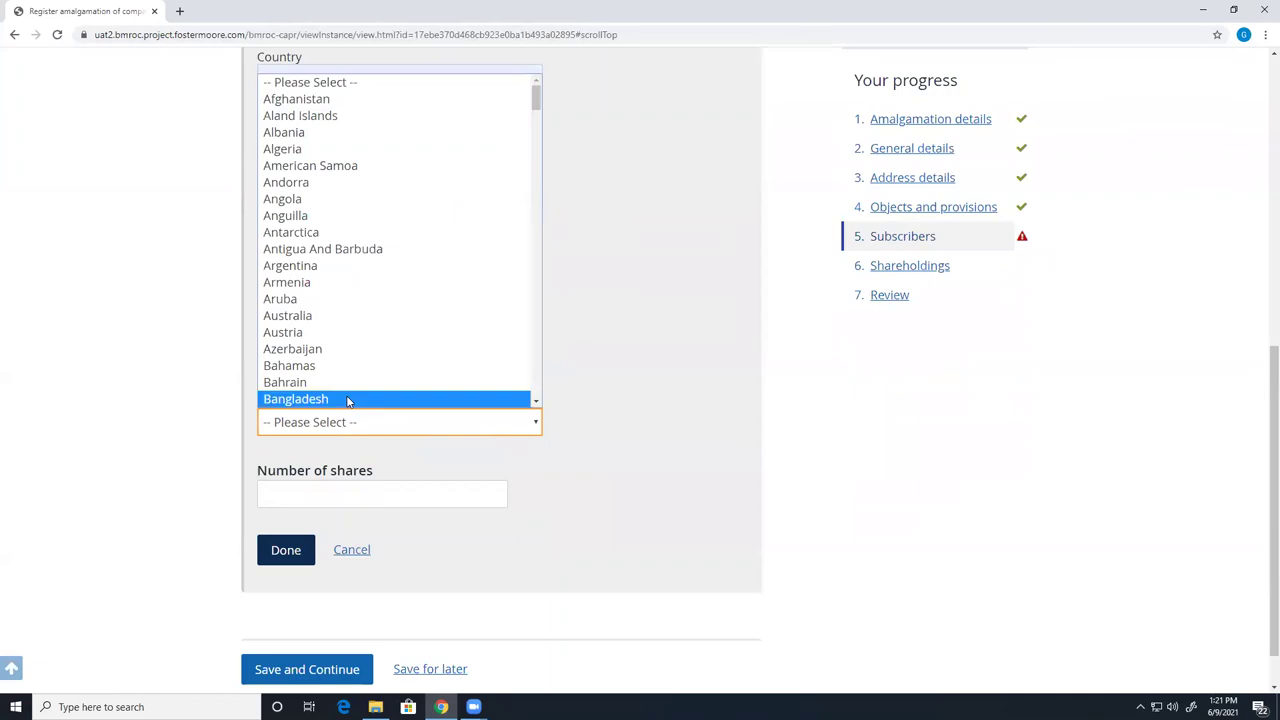
pyautogui.scroll(-3, 348, 401)
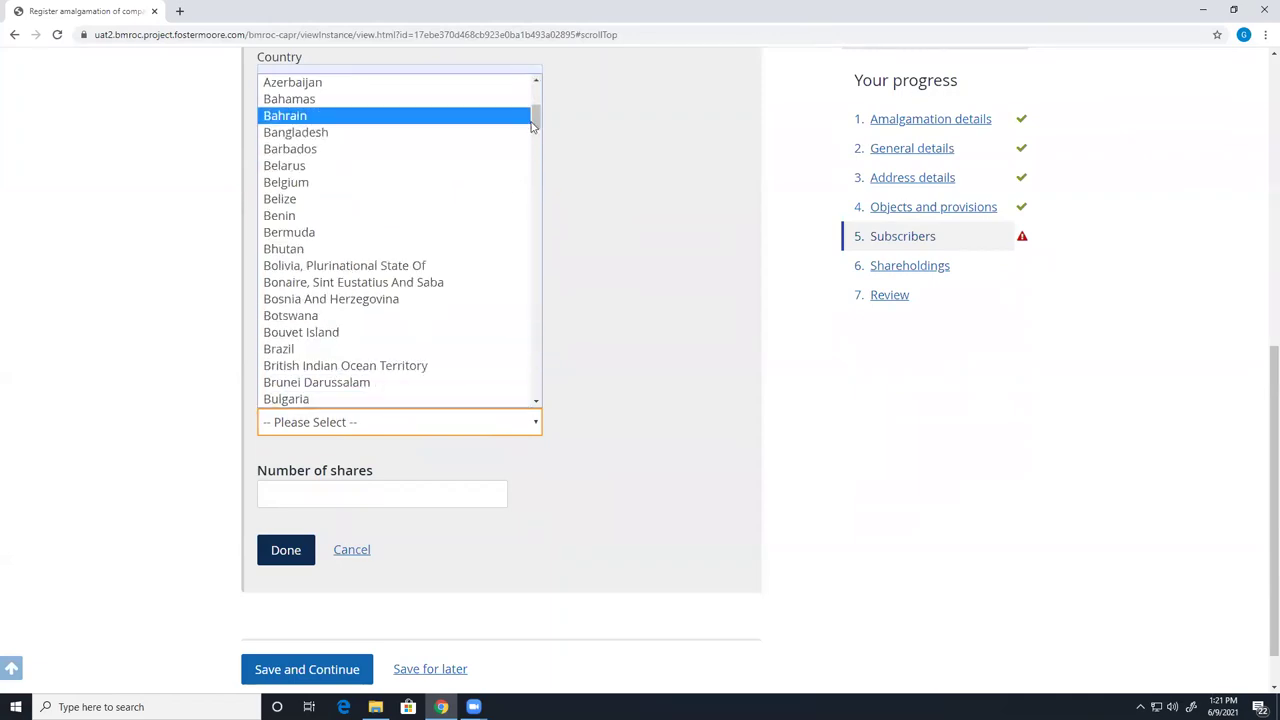
pyautogui.moveTo(532, 125); pyautogui.dragTo(508, 383)
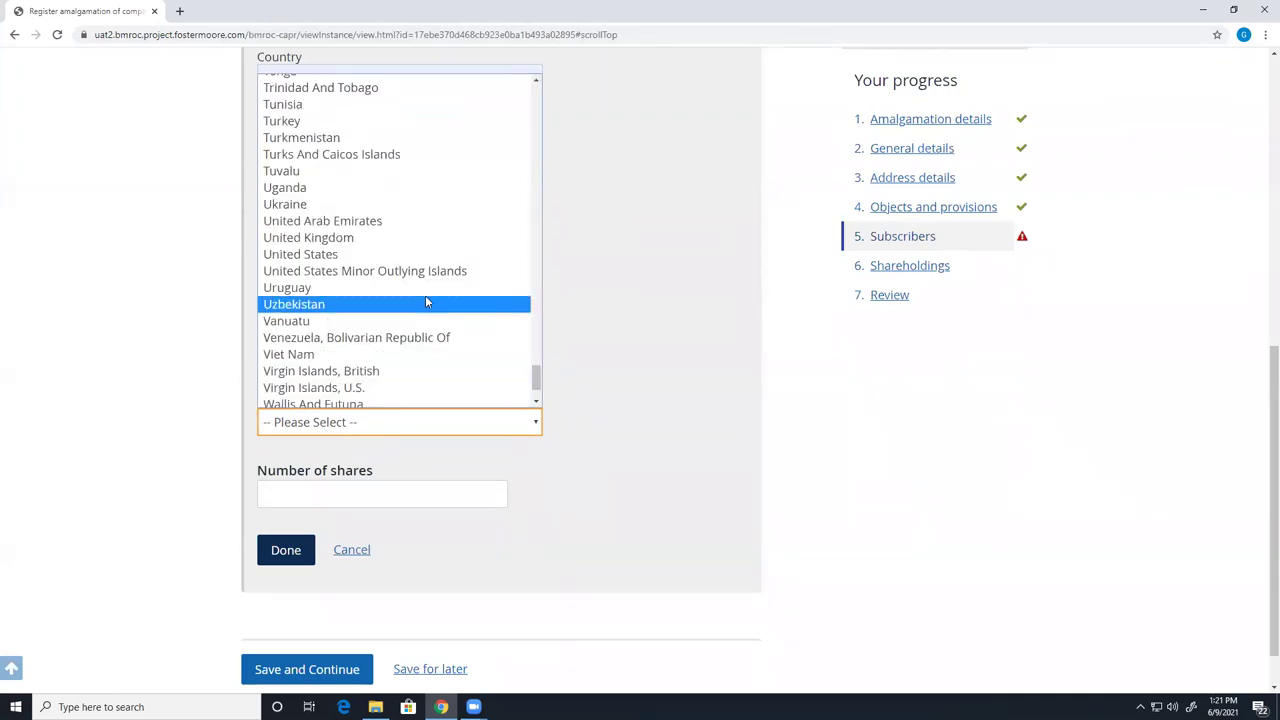
pyautogui.click(415, 238)
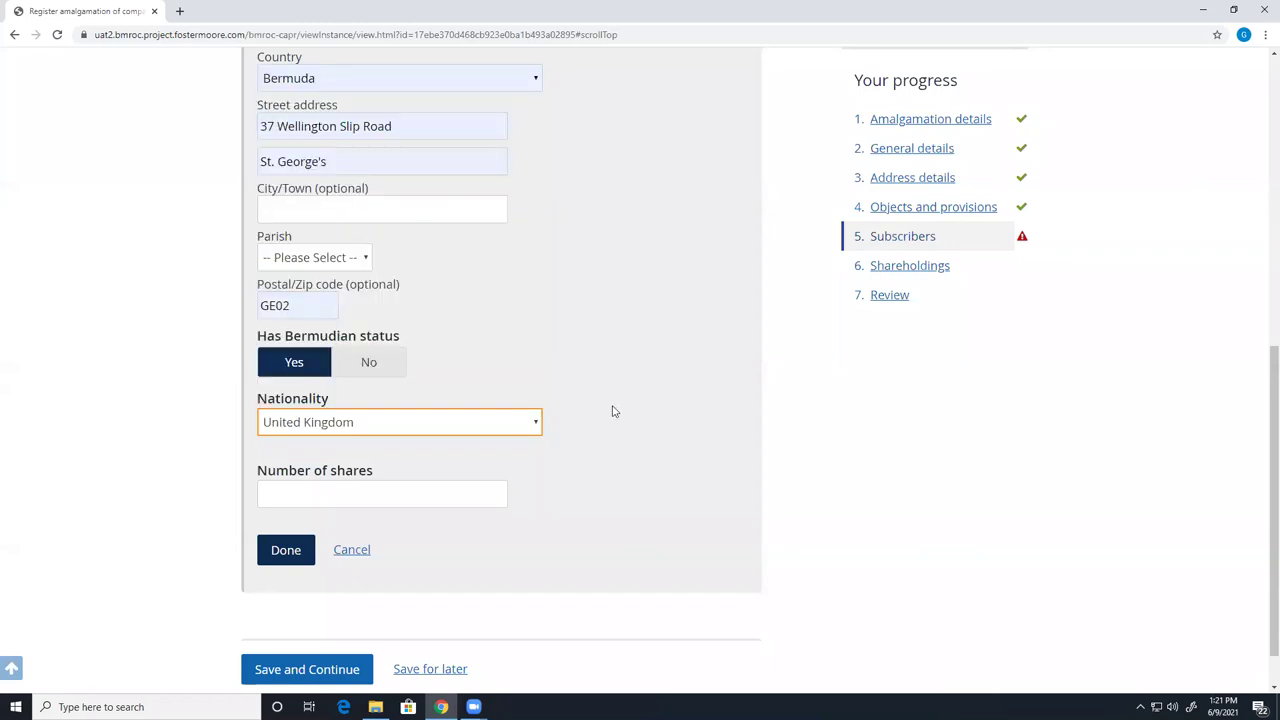
pyautogui.click(465, 490)
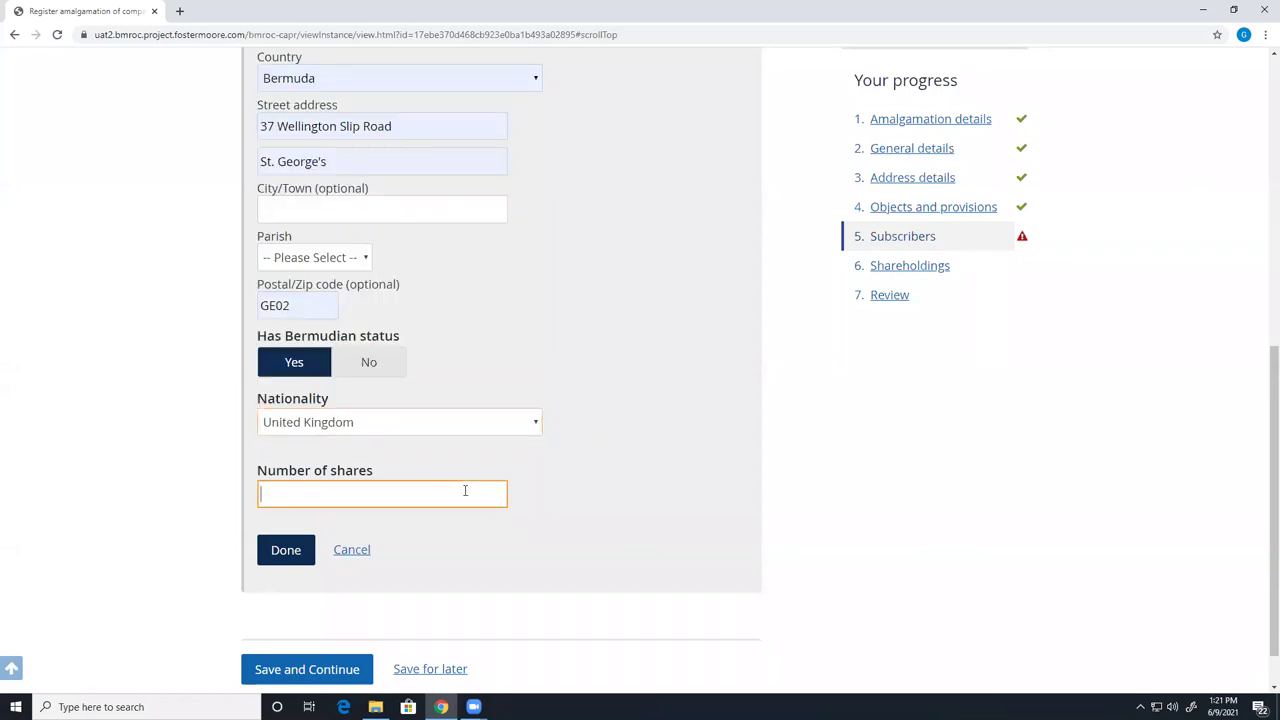
pyautogui.write('1')
pyautogui.click(304, 558)
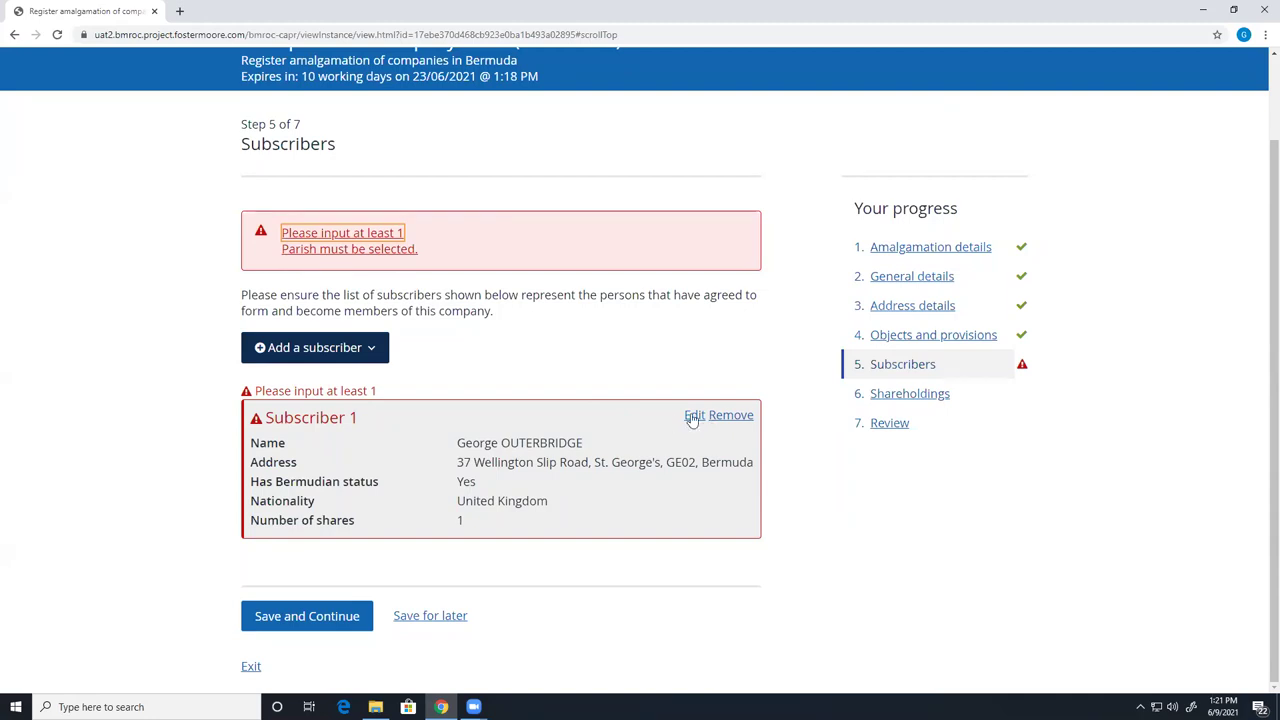
# - Edit Subscriber 1 to select the parish in the address and complete the entry again
pyautogui.click(694, 415)
pyautogui.click(350, 358)
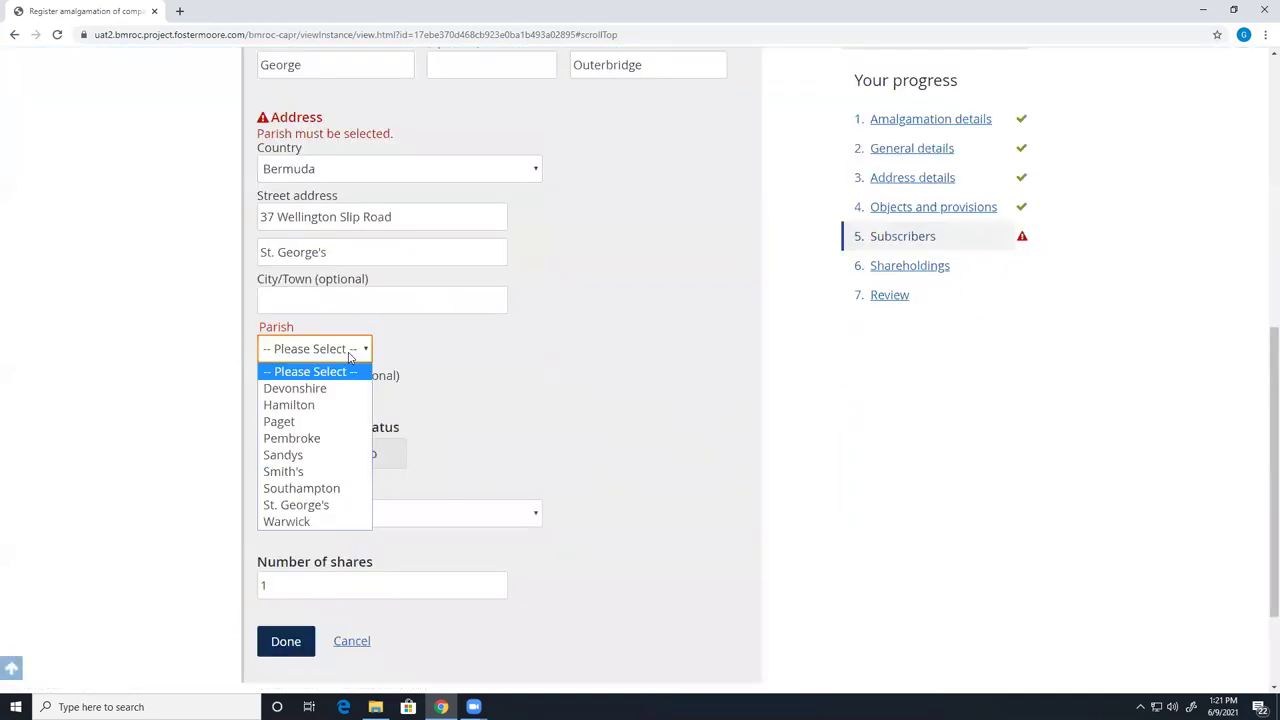
pyautogui.click(325, 504)
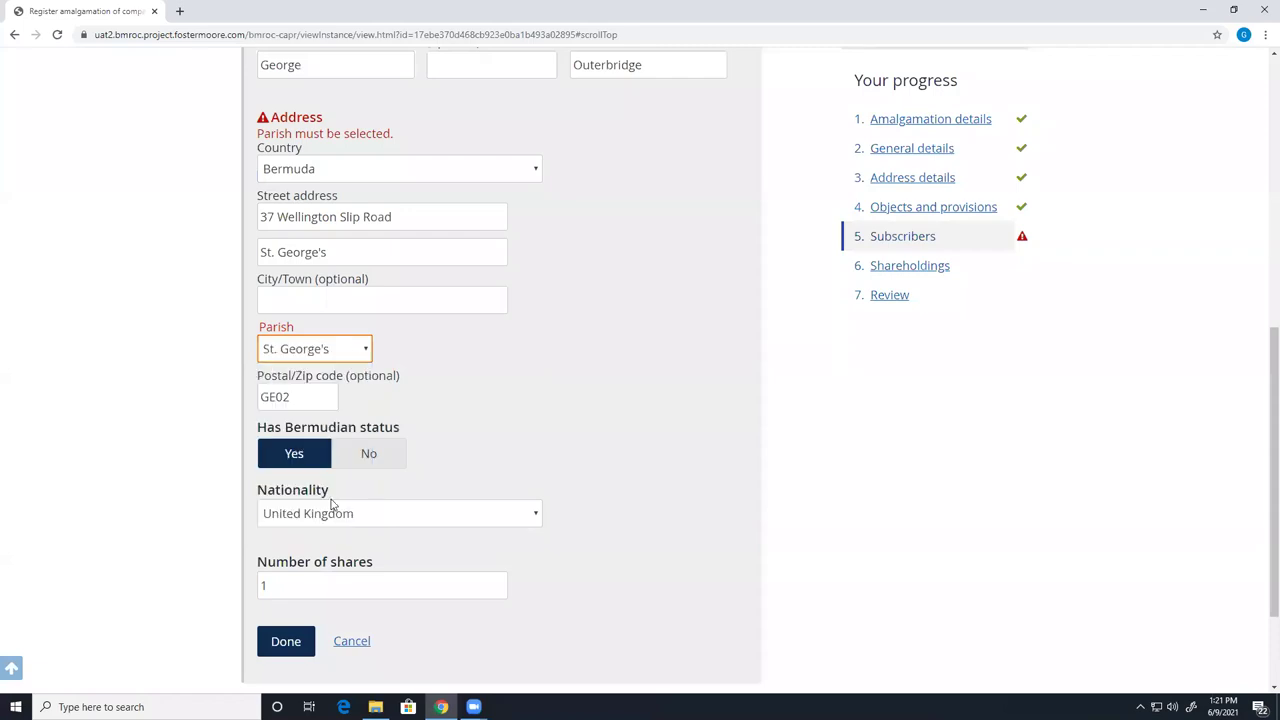
pyautogui.click(287, 641)
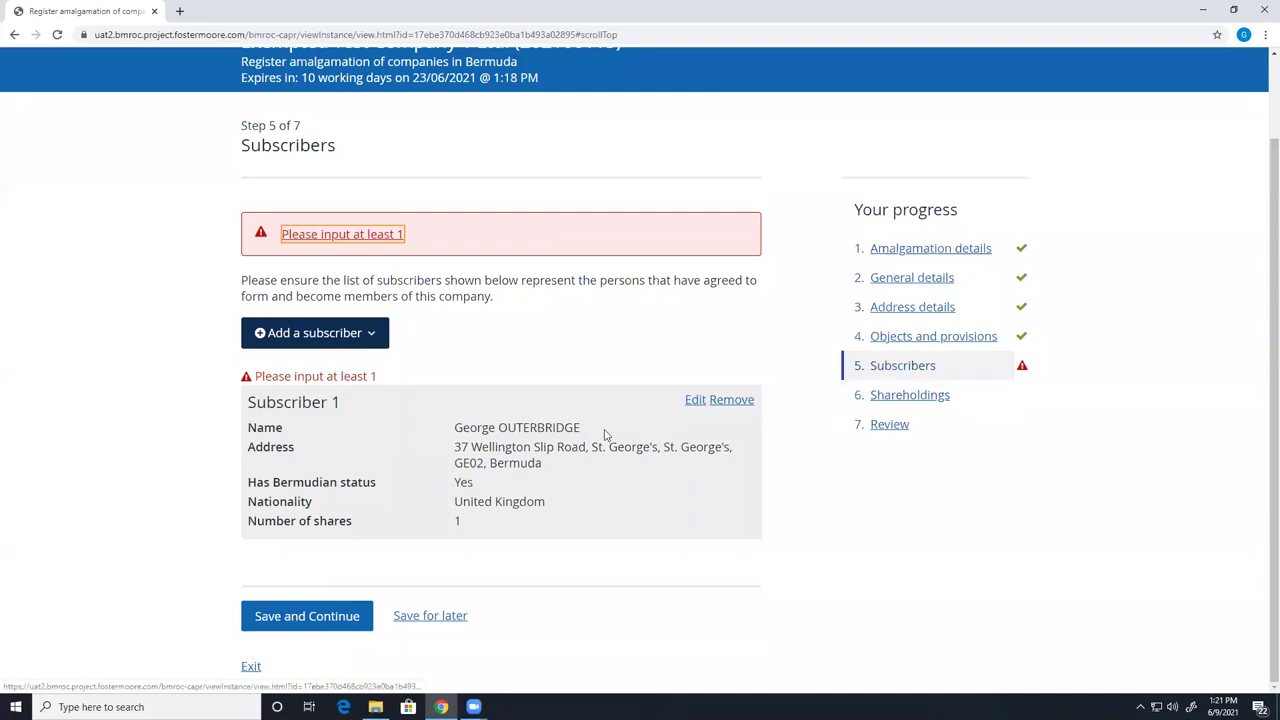
# - Save the Subscribers and Shareholdings sections and proceed to the final review
pyautogui.click(314, 614)
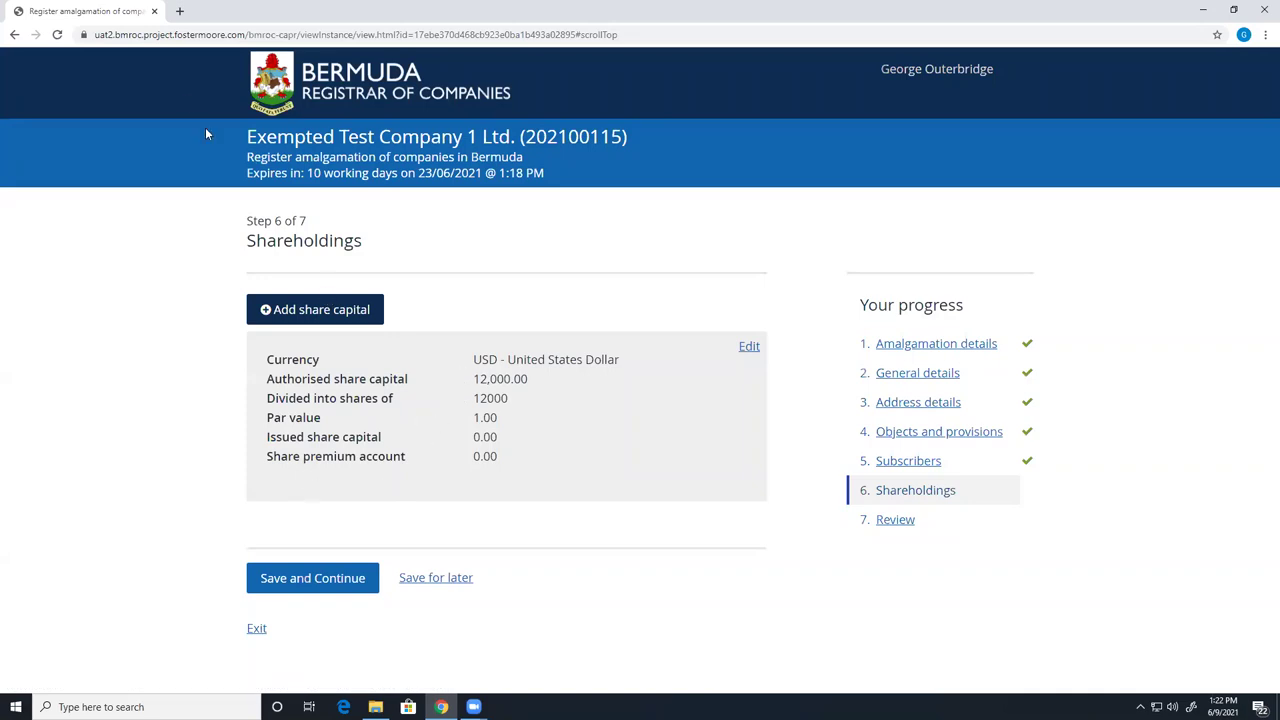
pyautogui.moveTo(255, 131); pyautogui.dragTo(504, 145)
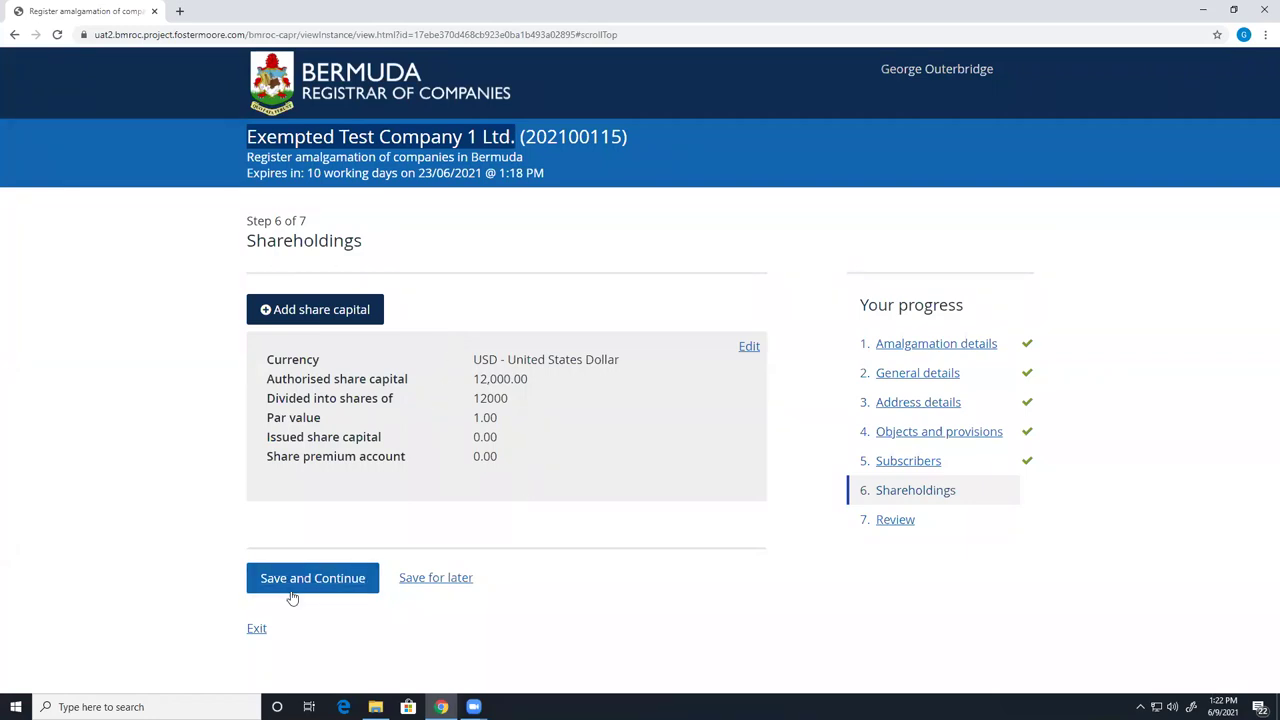
pyautogui.click(287, 588)
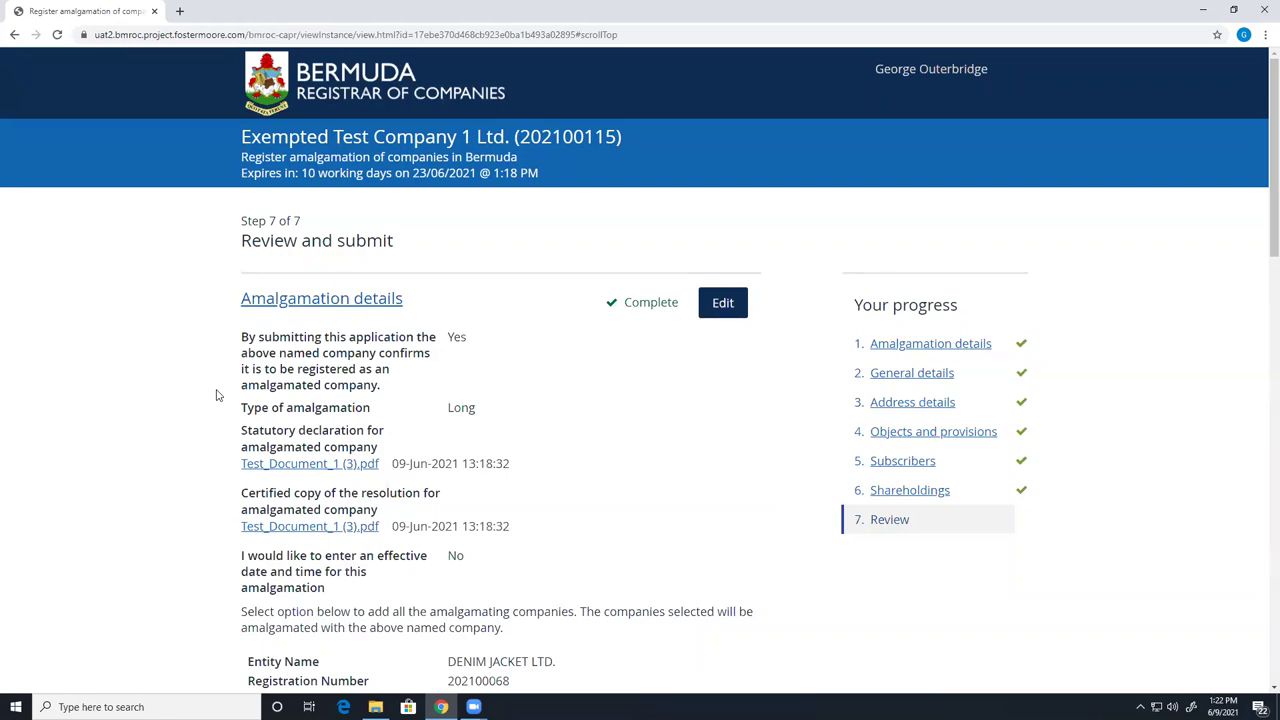
# - Review all sections of the amalgamation application and submit it
pyautogui.scroll(-3, 216, 395)
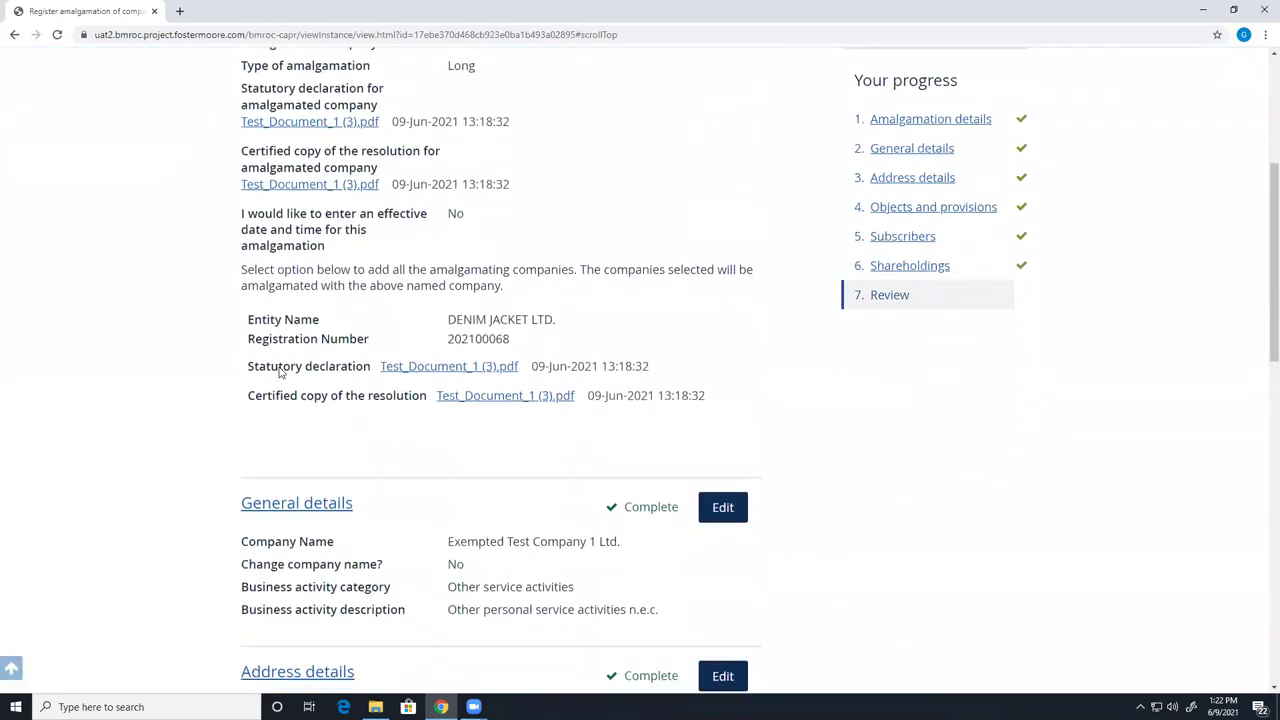
pyautogui.scroll(-5, 281, 372)
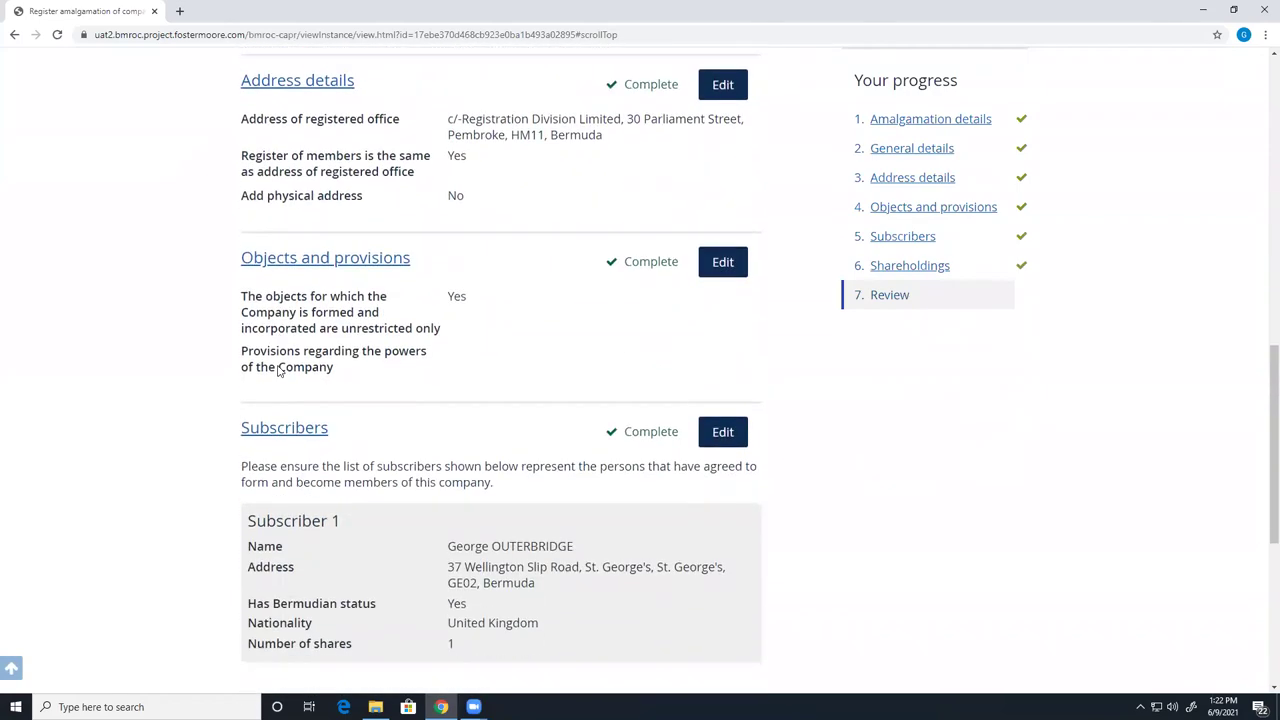
pyautogui.scroll(-1, 281, 372)
pyautogui.scroll(-3, 281, 372)
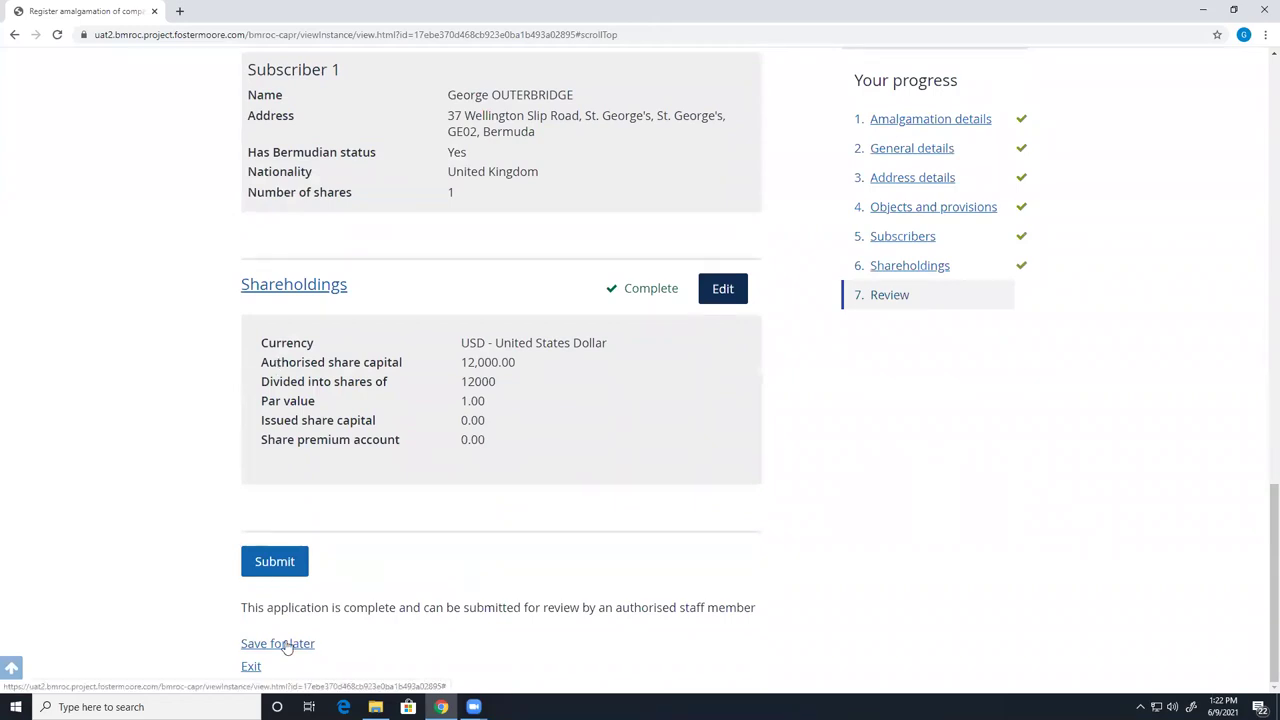
pyautogui.click(274, 570)
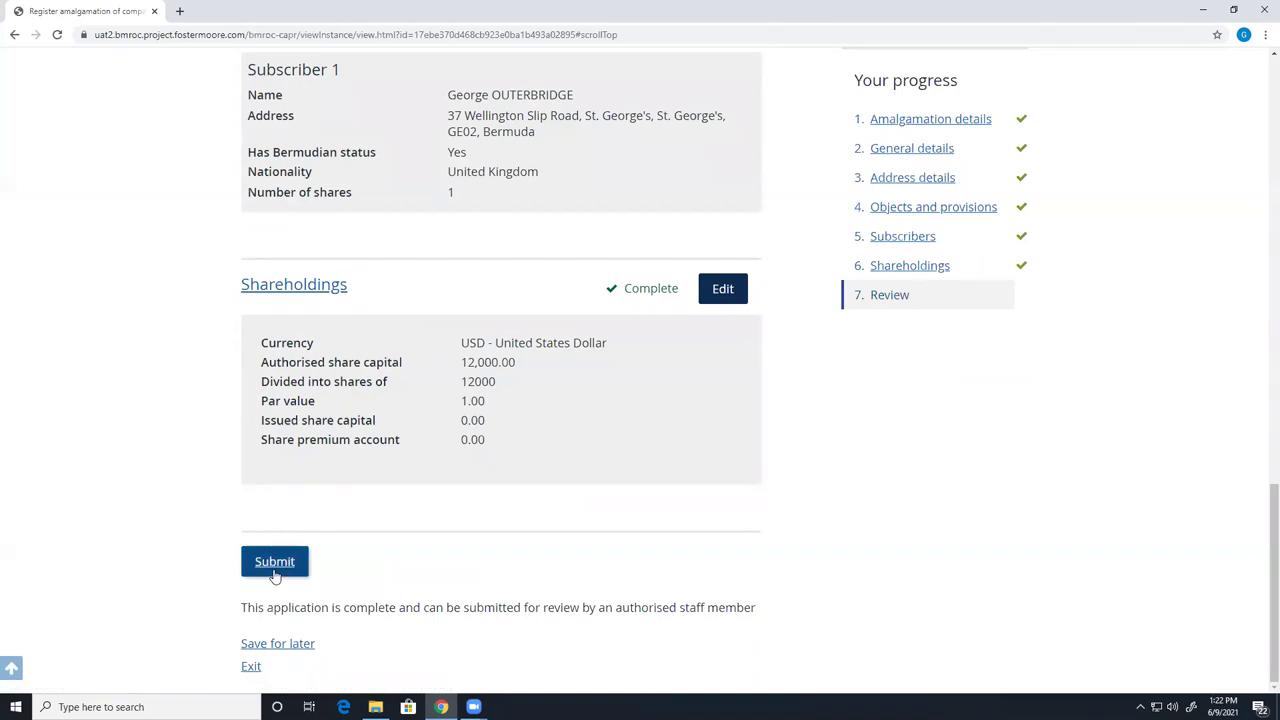
pyautogui.click(270, 563)
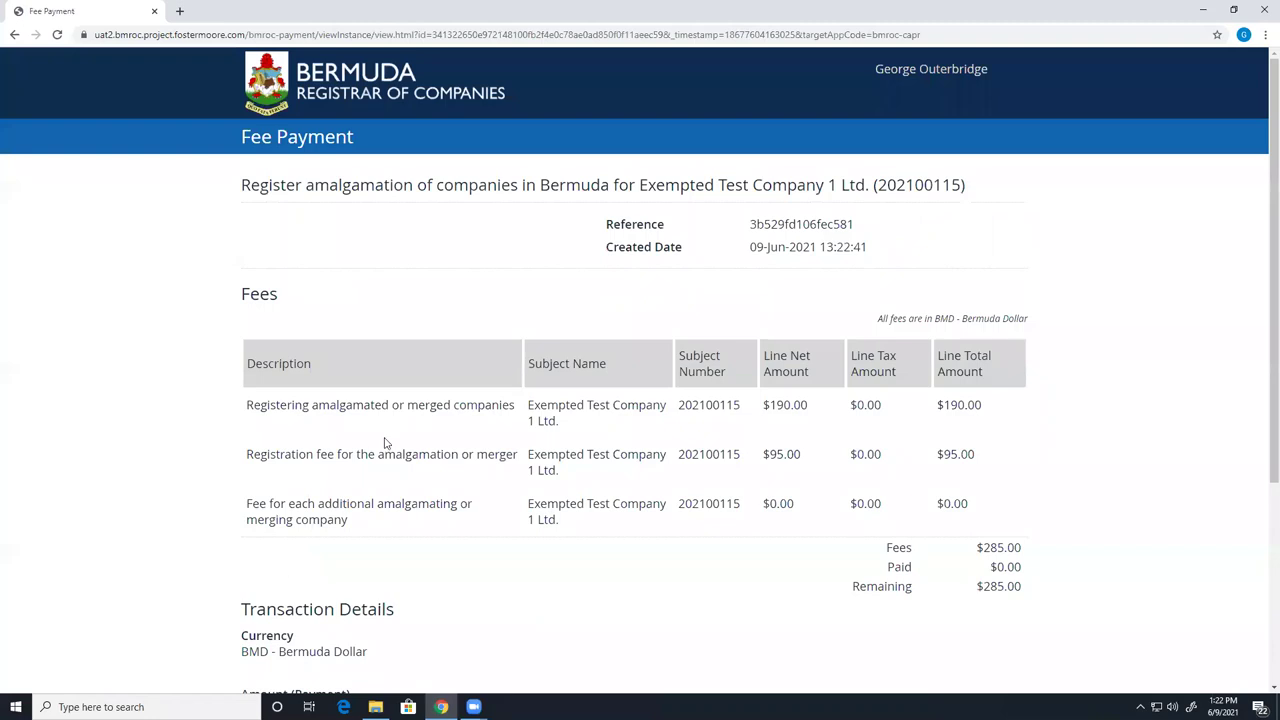
# - Pay the amalgamation fees using the Account payment method and close the review confirmation
pyautogui.scroll(-1, 470, 398)
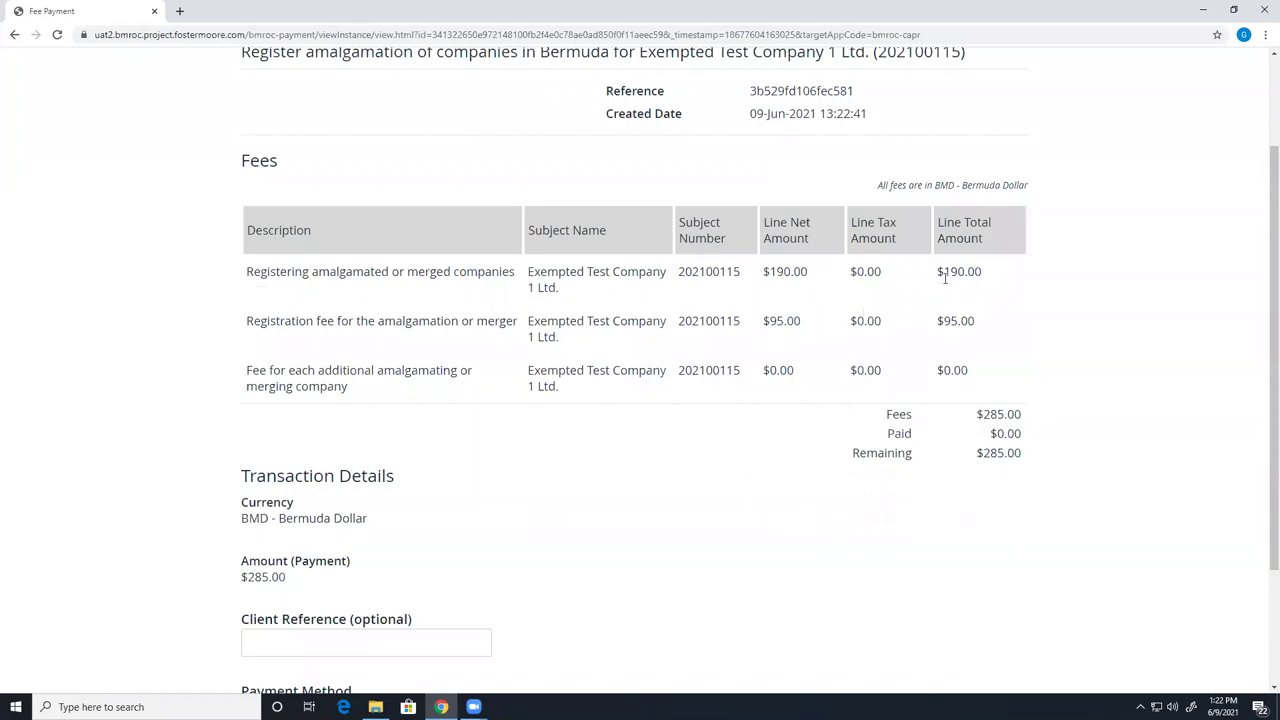
pyautogui.scroll(-1, 579, 351)
pyautogui.scroll(-2, 579, 351)
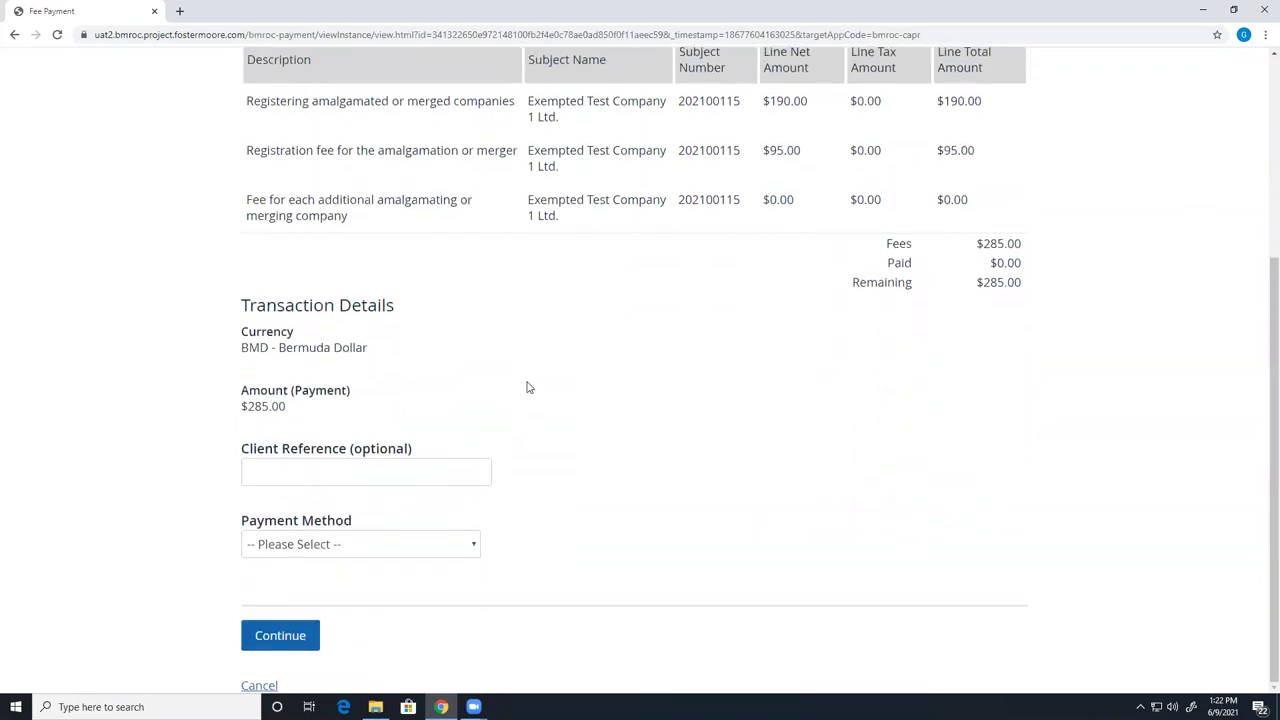
pyautogui.click(380, 543)
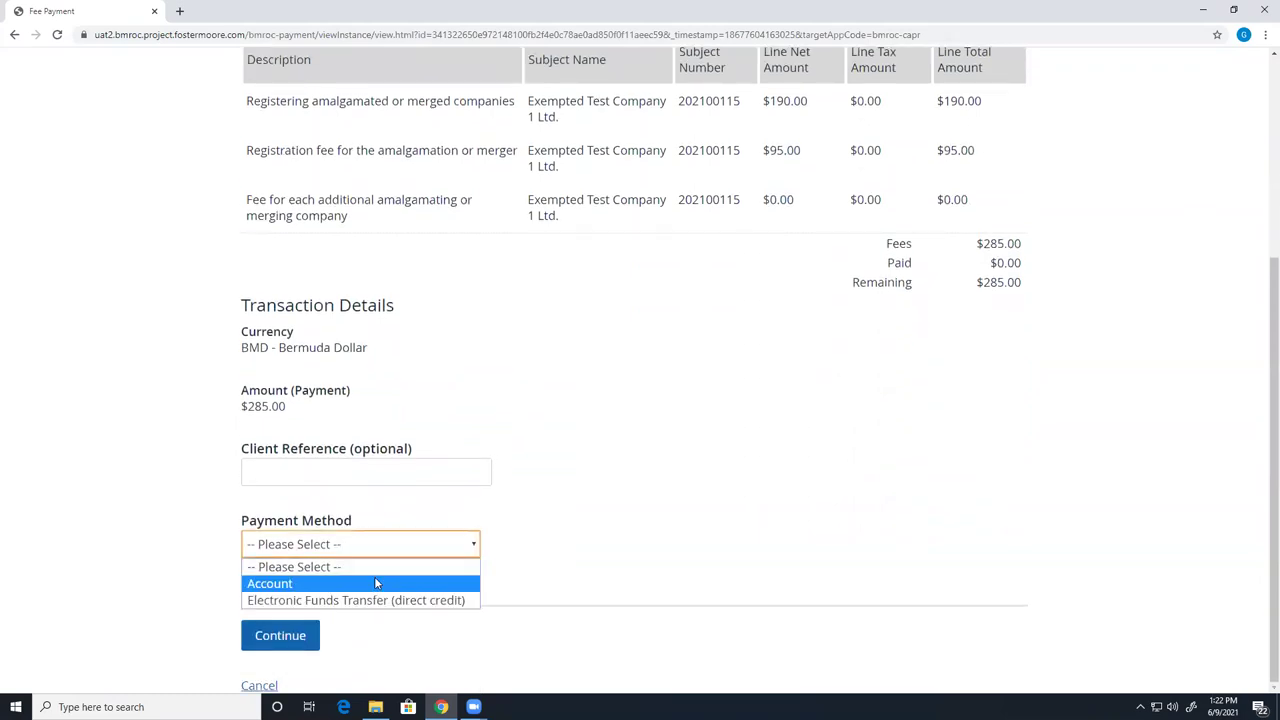
pyautogui.click(374, 583)
pyautogui.scroll(-1, 240, 484)
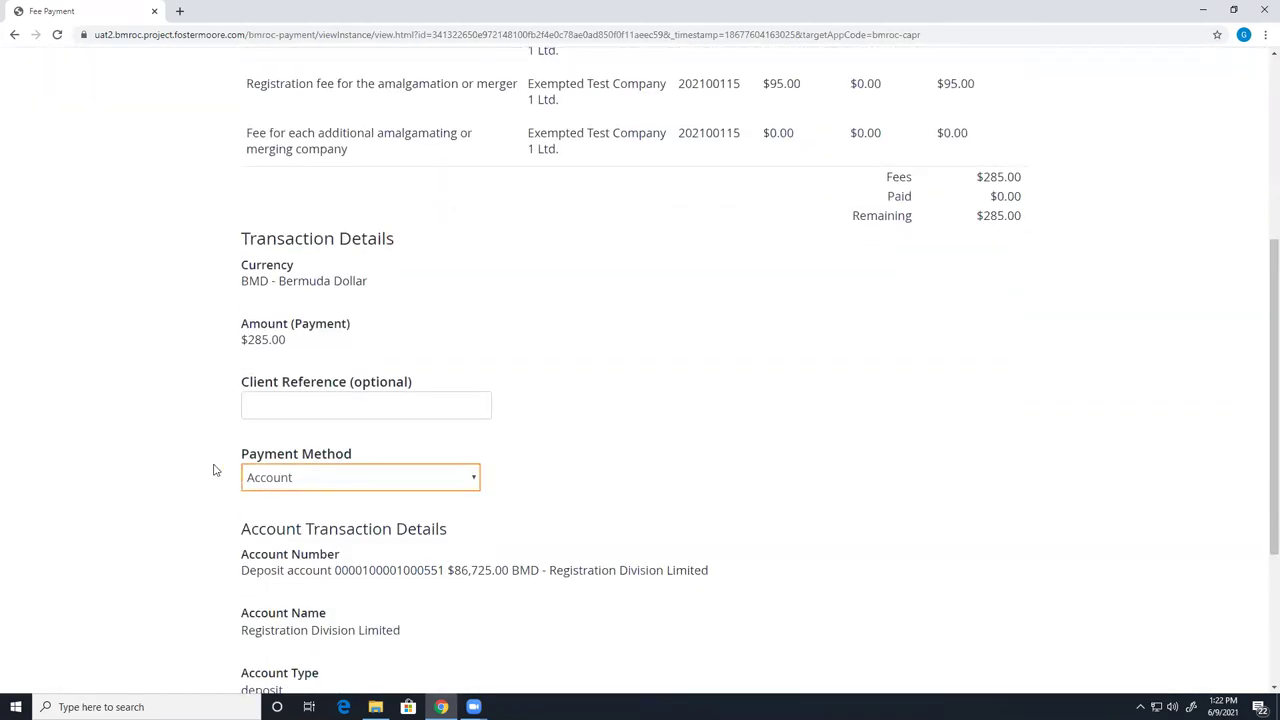
pyautogui.scroll(-2, 212, 469)
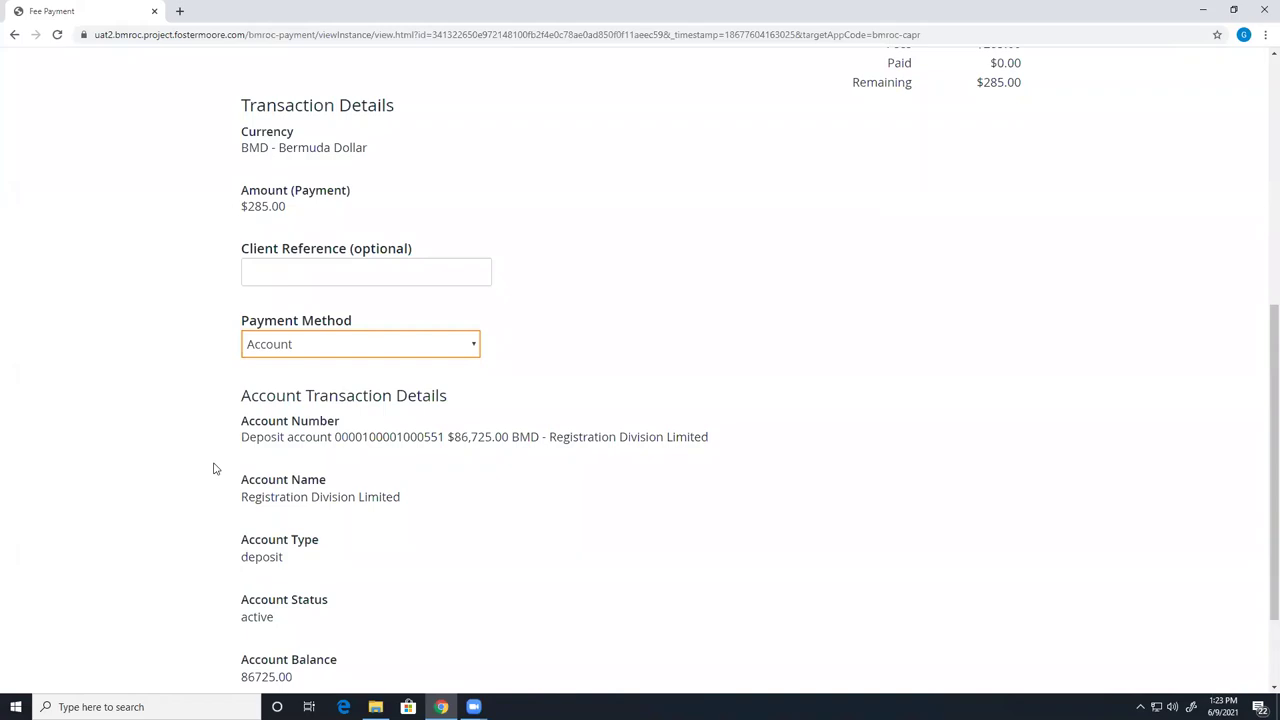
pyautogui.scroll(1, 551, 348)
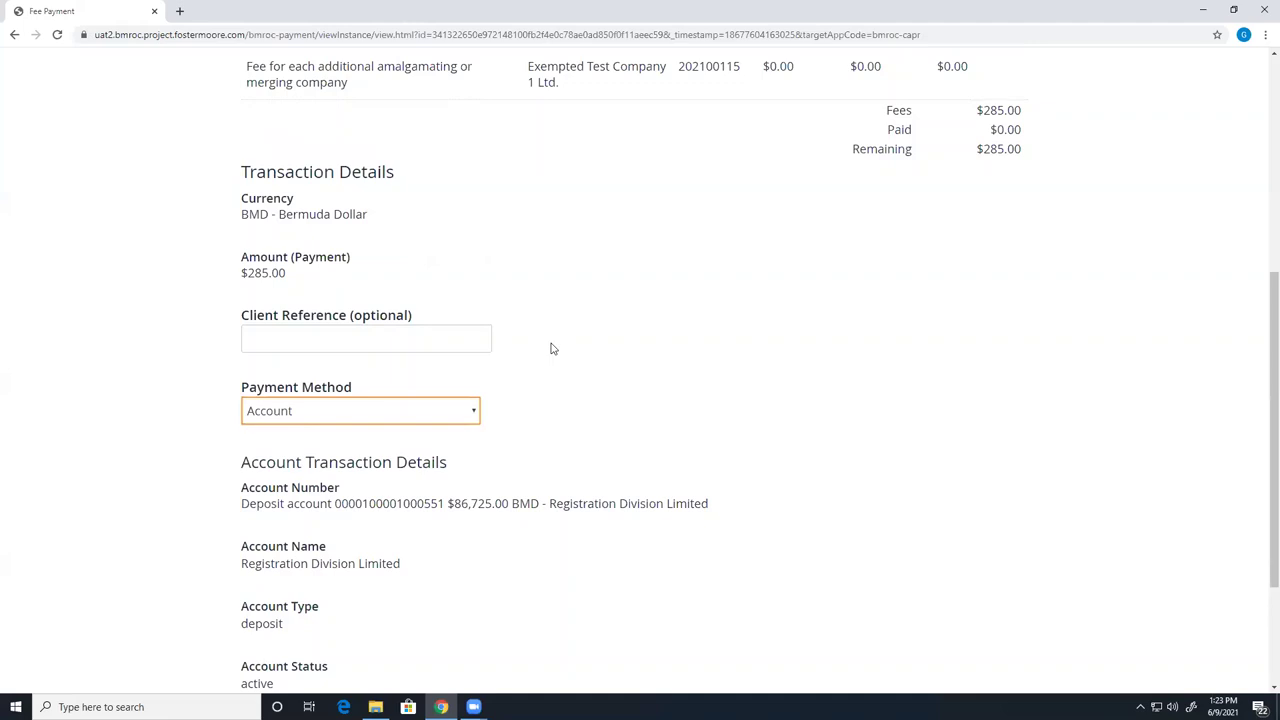
pyautogui.scroll(-3, 551, 348)
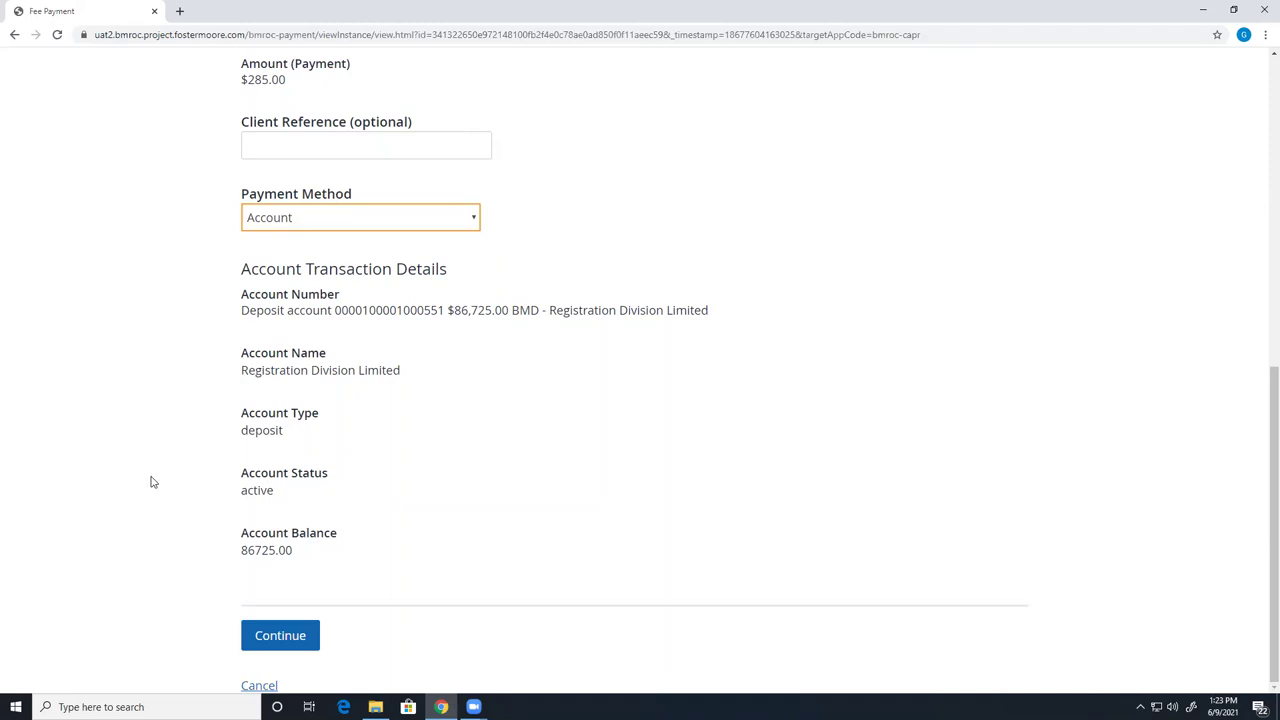
pyautogui.click(280, 637)
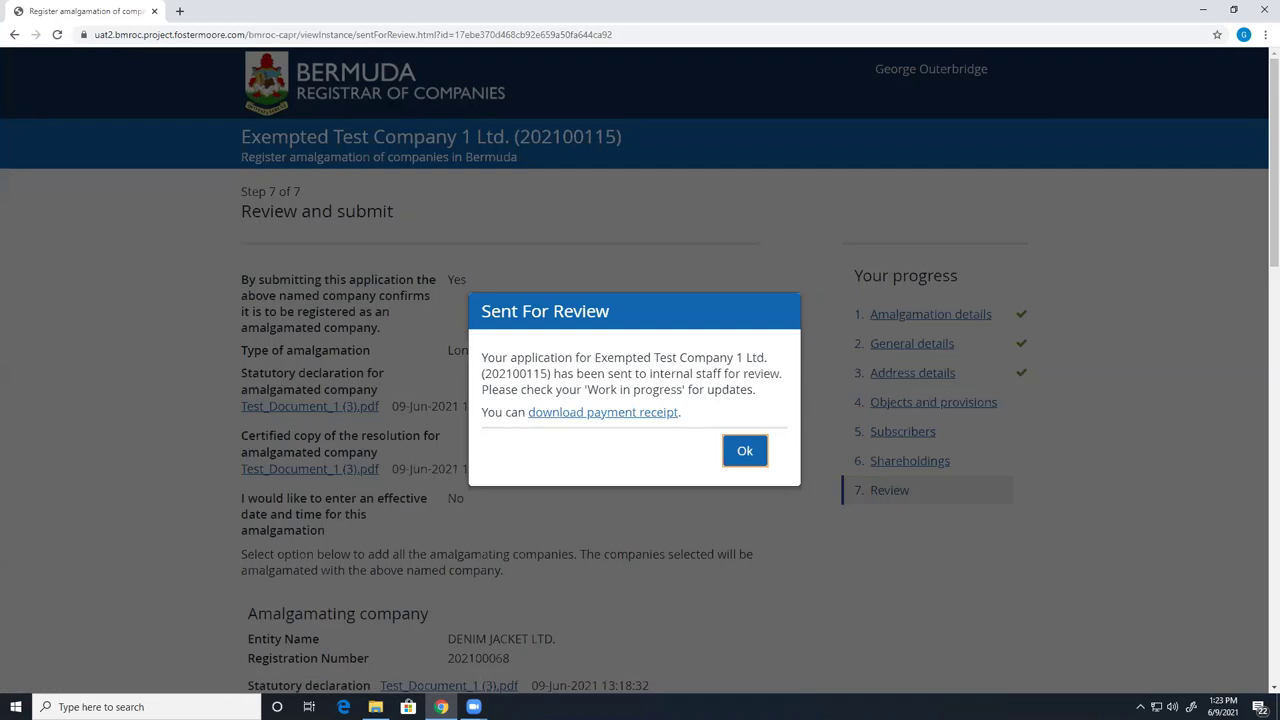
pyautogui.click(743, 451)
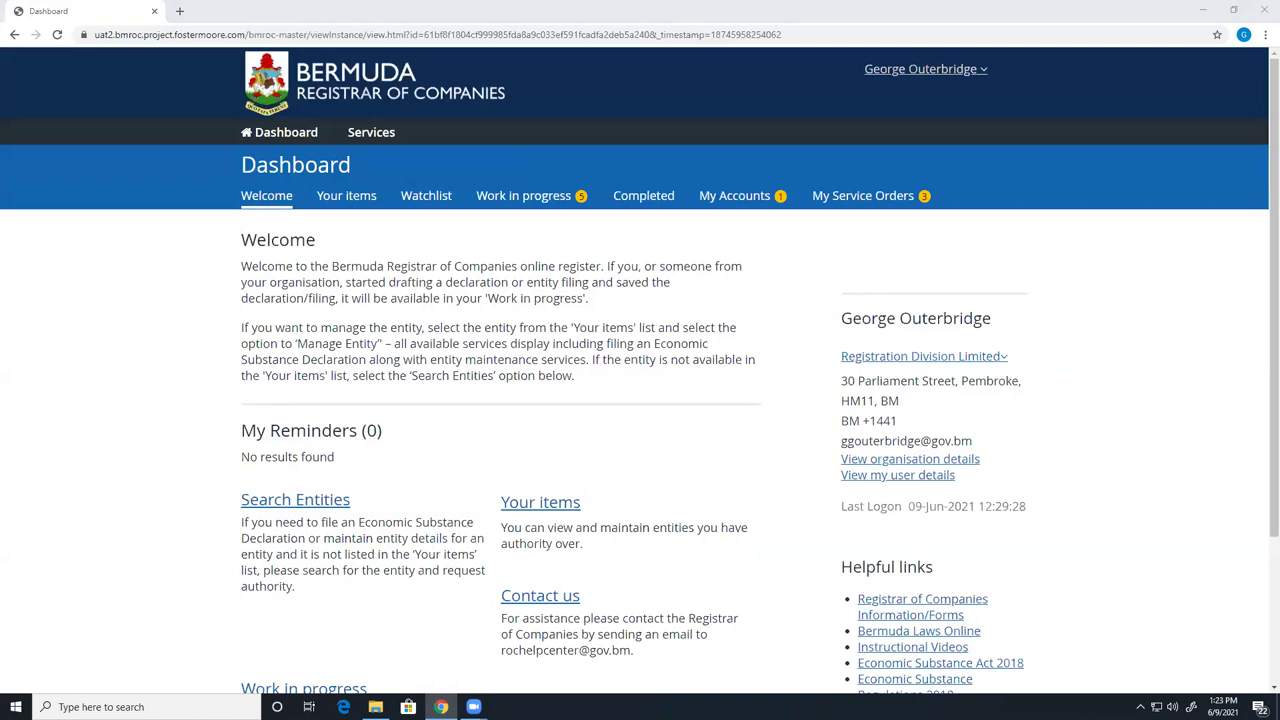
# - Check the submitted application's status among the work in progress items and open the completed transactions list
pyautogui.click(540, 199)
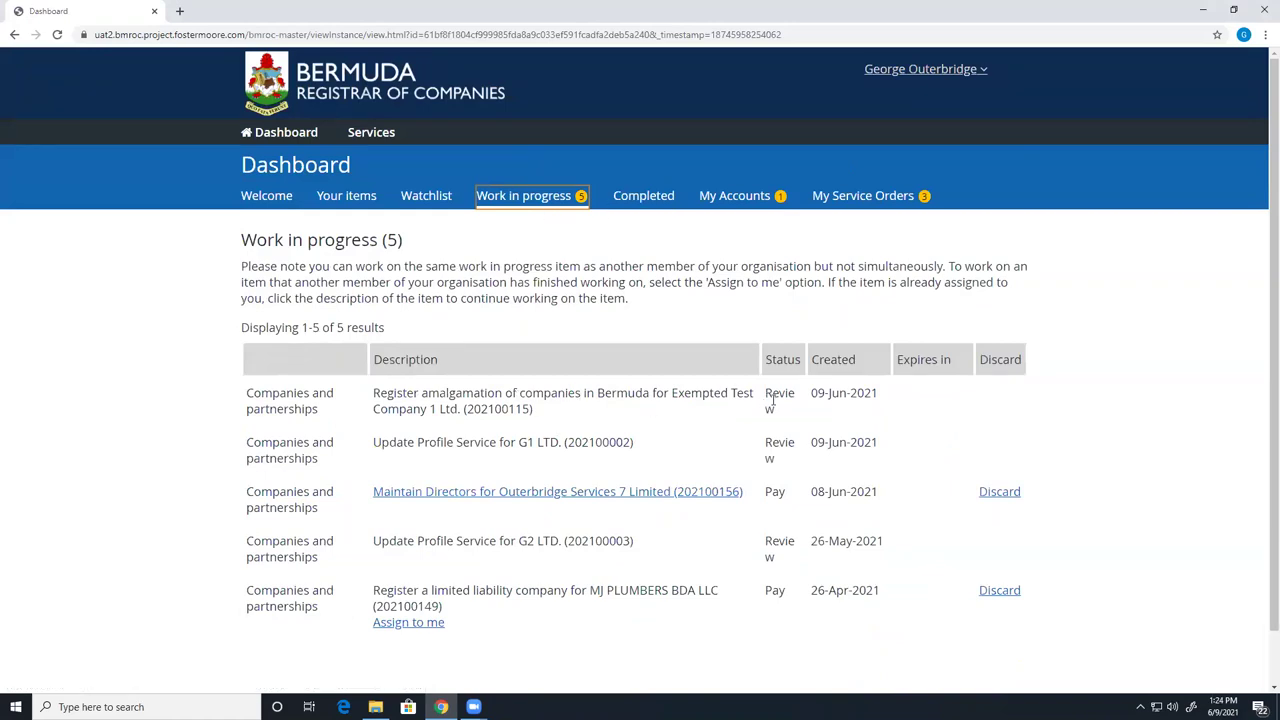
pyautogui.click(625, 198)
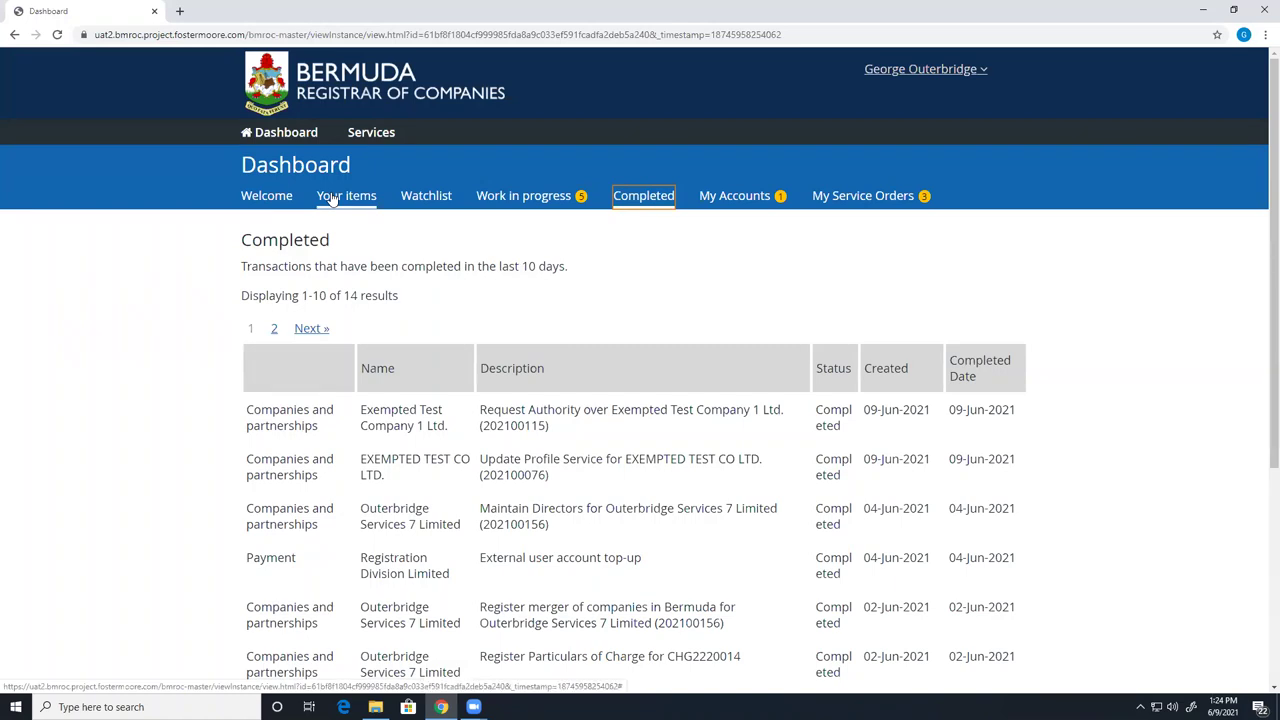
# - Return to the dashboard's welcome page, look over its contents and log out of the online register
pyautogui.click(360, 100)
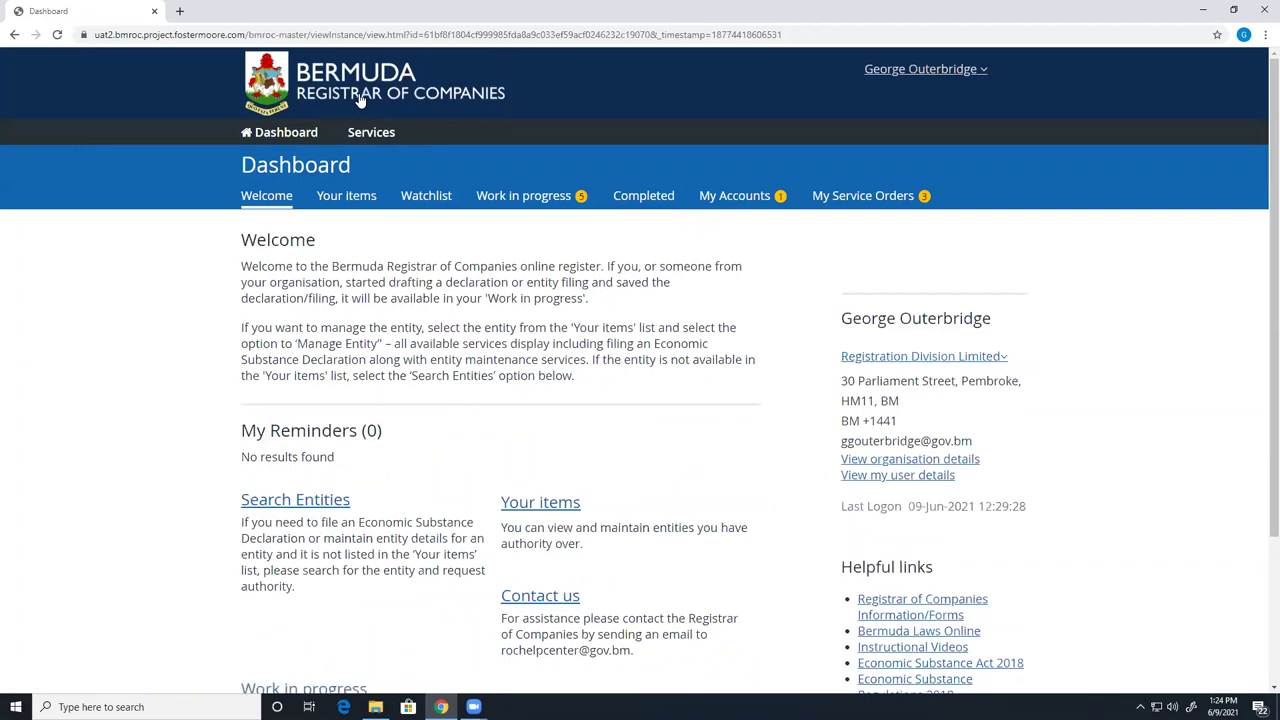
pyautogui.scroll(-2, 241, 250)
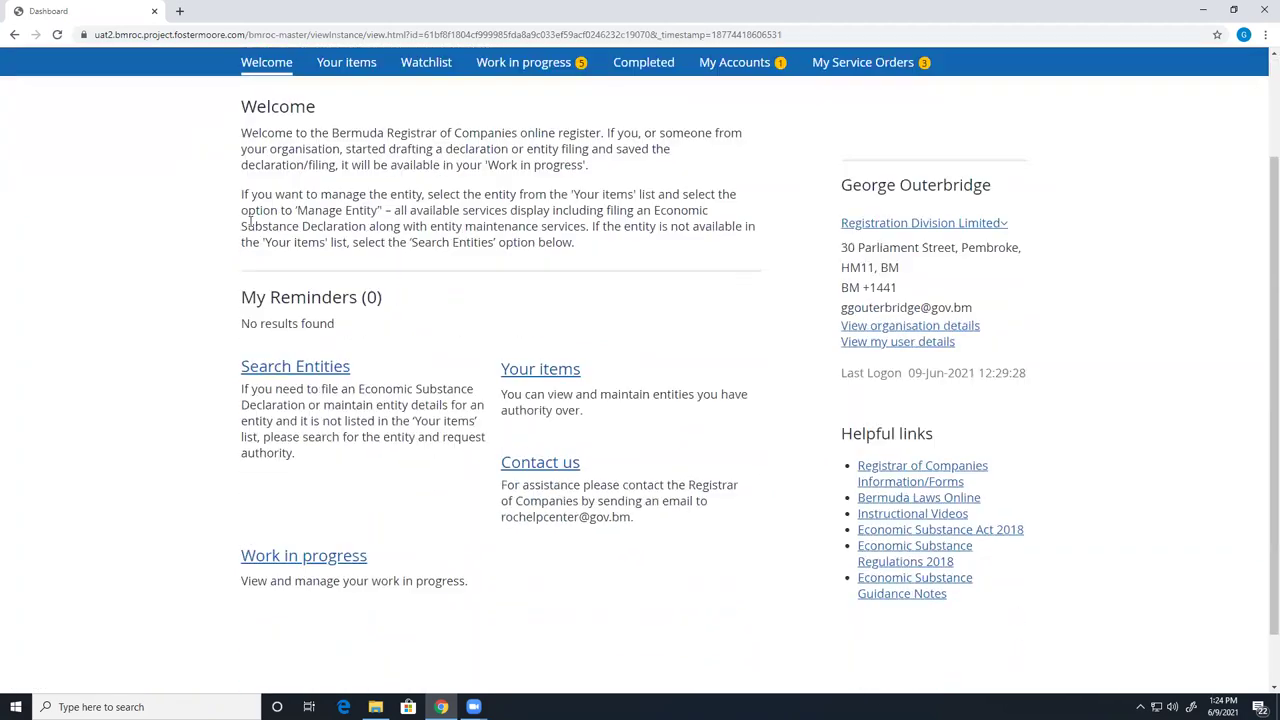
pyautogui.scroll(2, 241, 260)
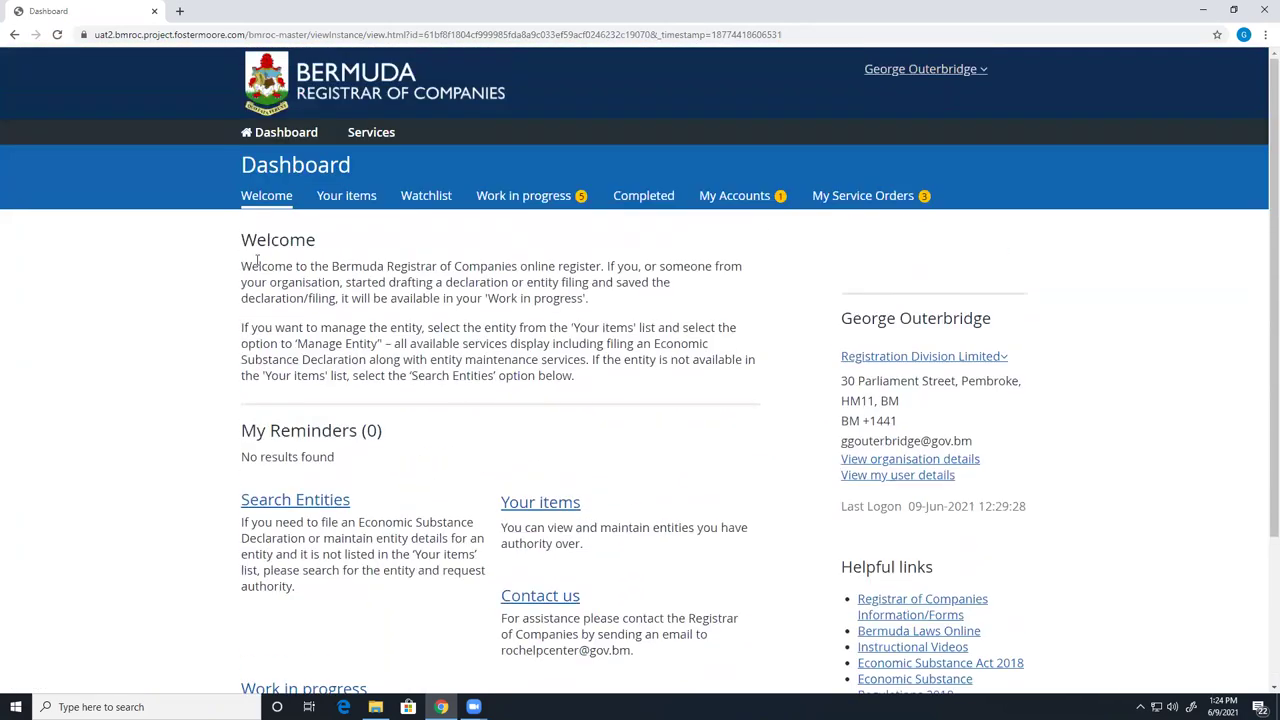
pyautogui.click(914, 68)
pyautogui.click(908, 384)
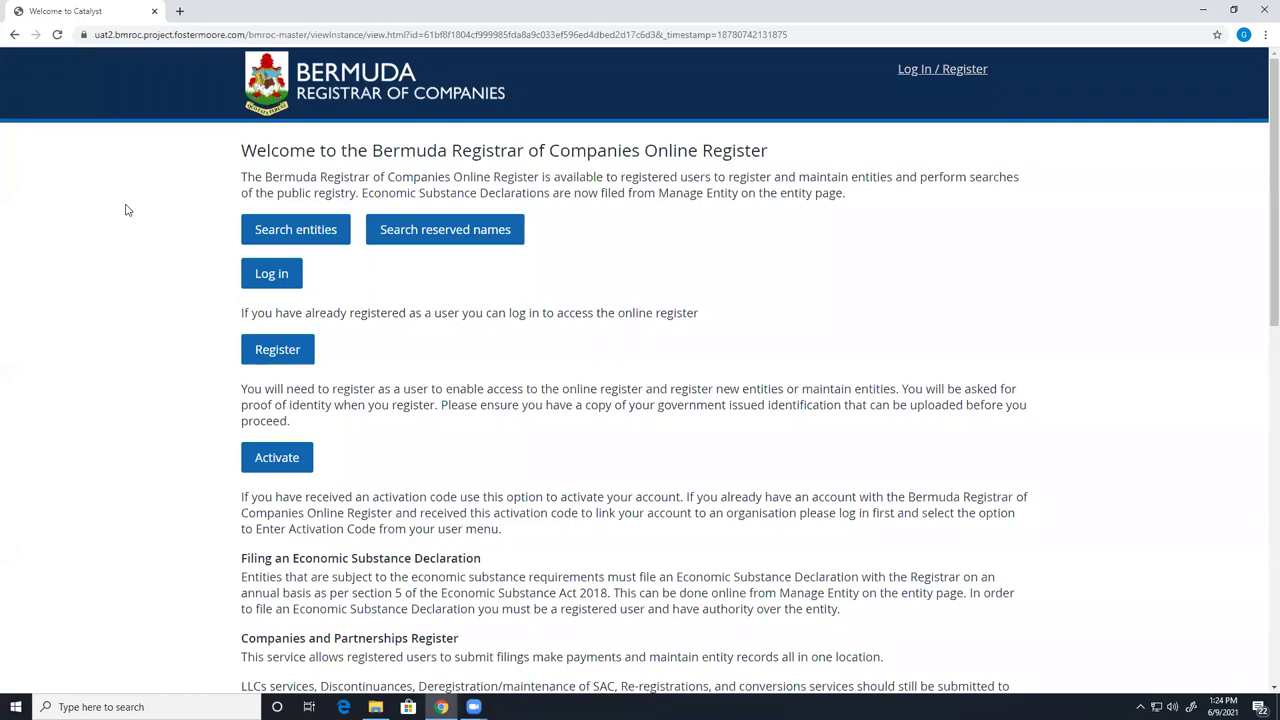
# - Read the public welcome page's guidance on filings, new registrations, existing entities and the helpful links
pyautogui.scroll(-1, 263, 286)
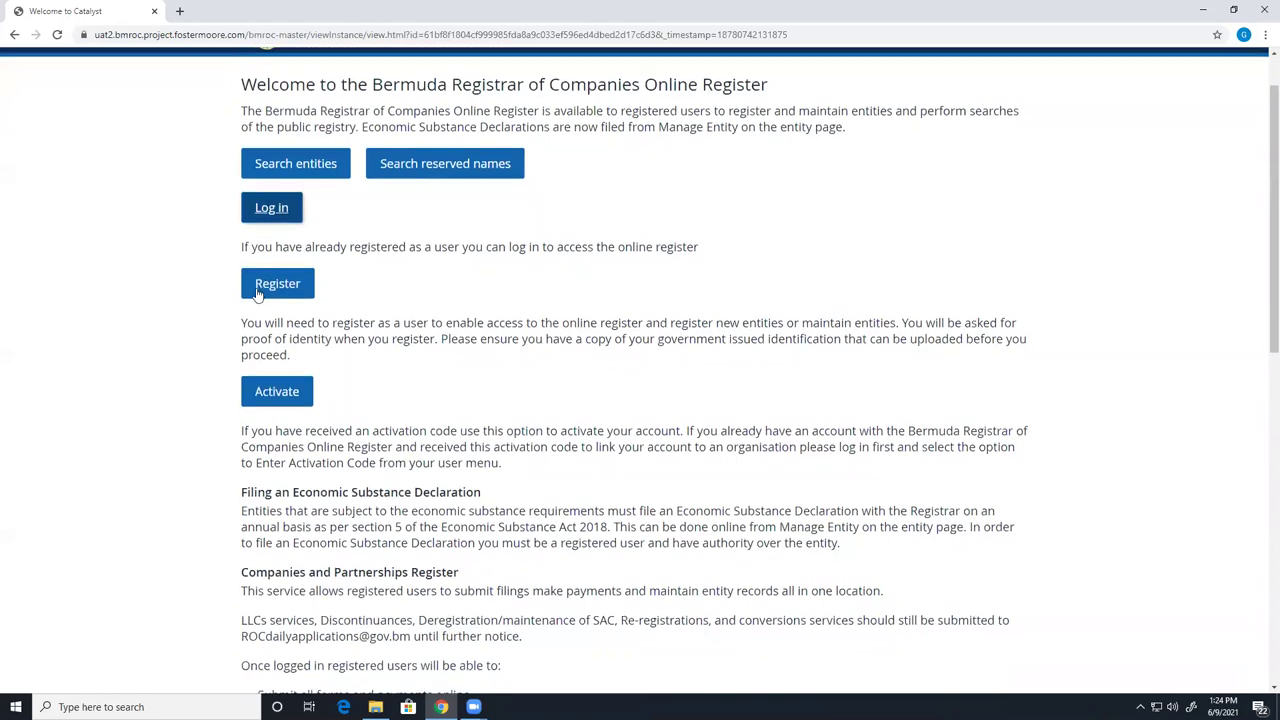
pyautogui.scroll(-3, 243, 290)
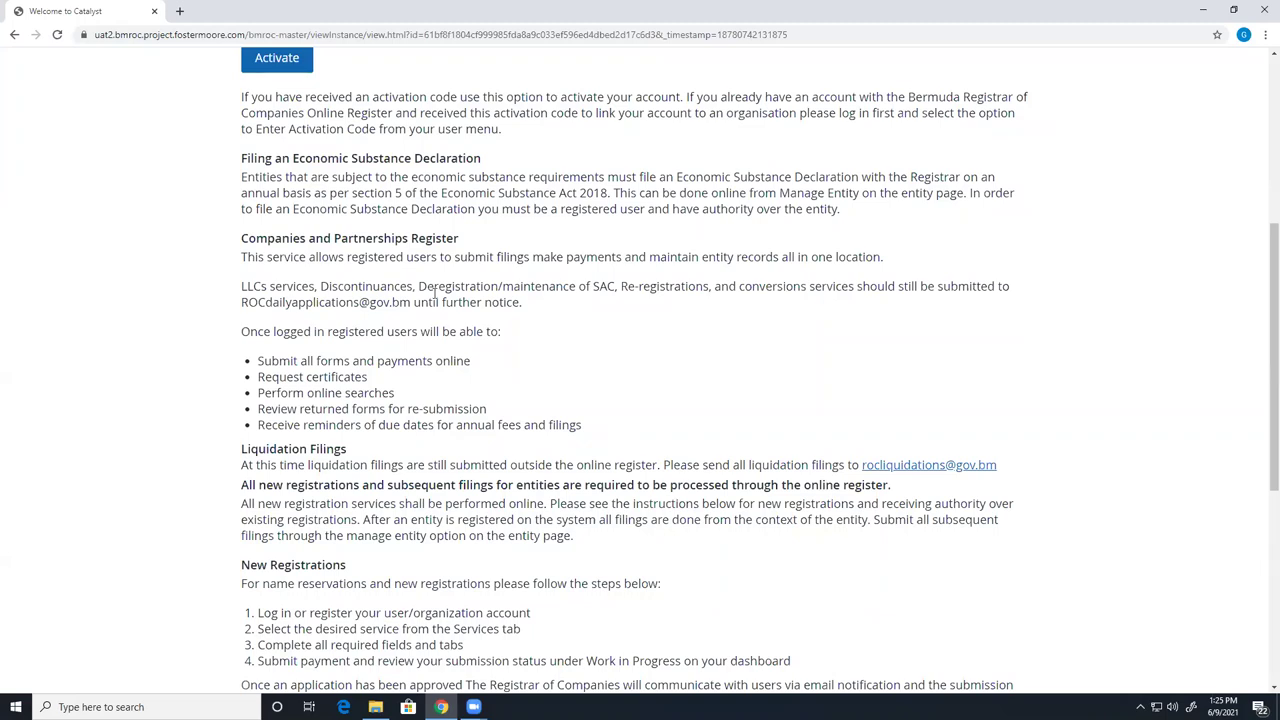
pyautogui.scroll(-1, 240, 323)
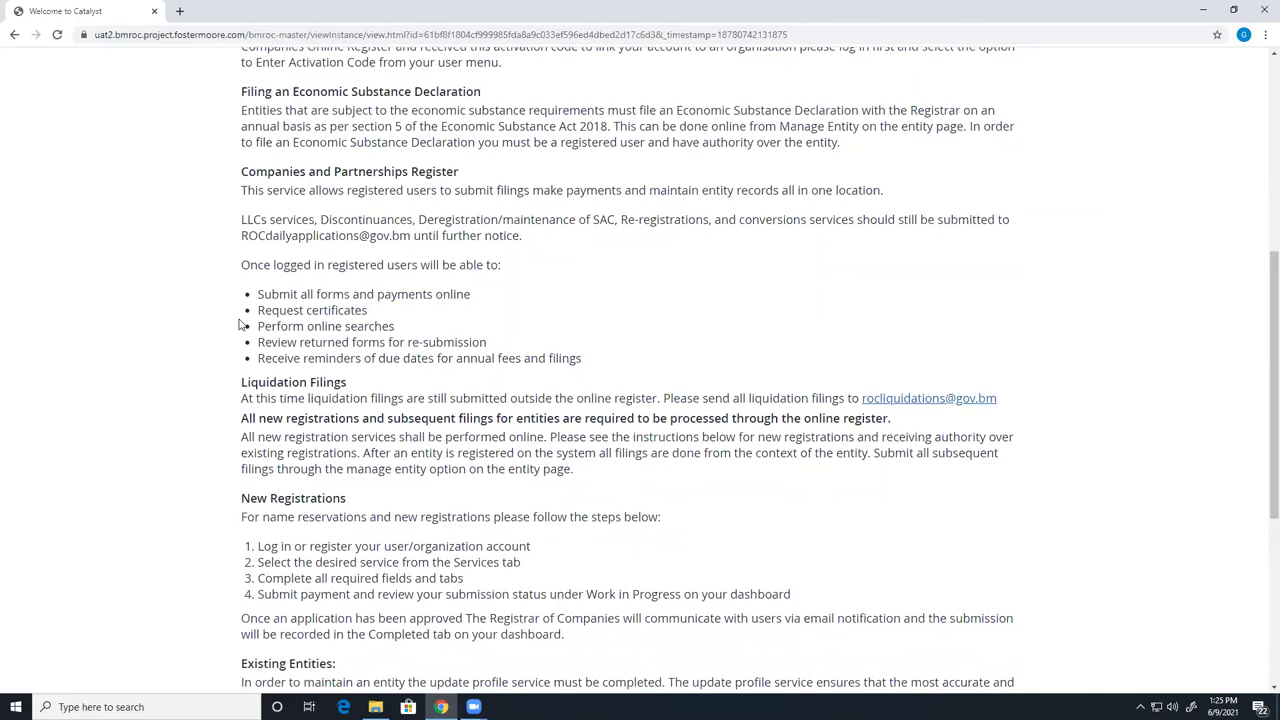
pyautogui.scroll(-2, 240, 323)
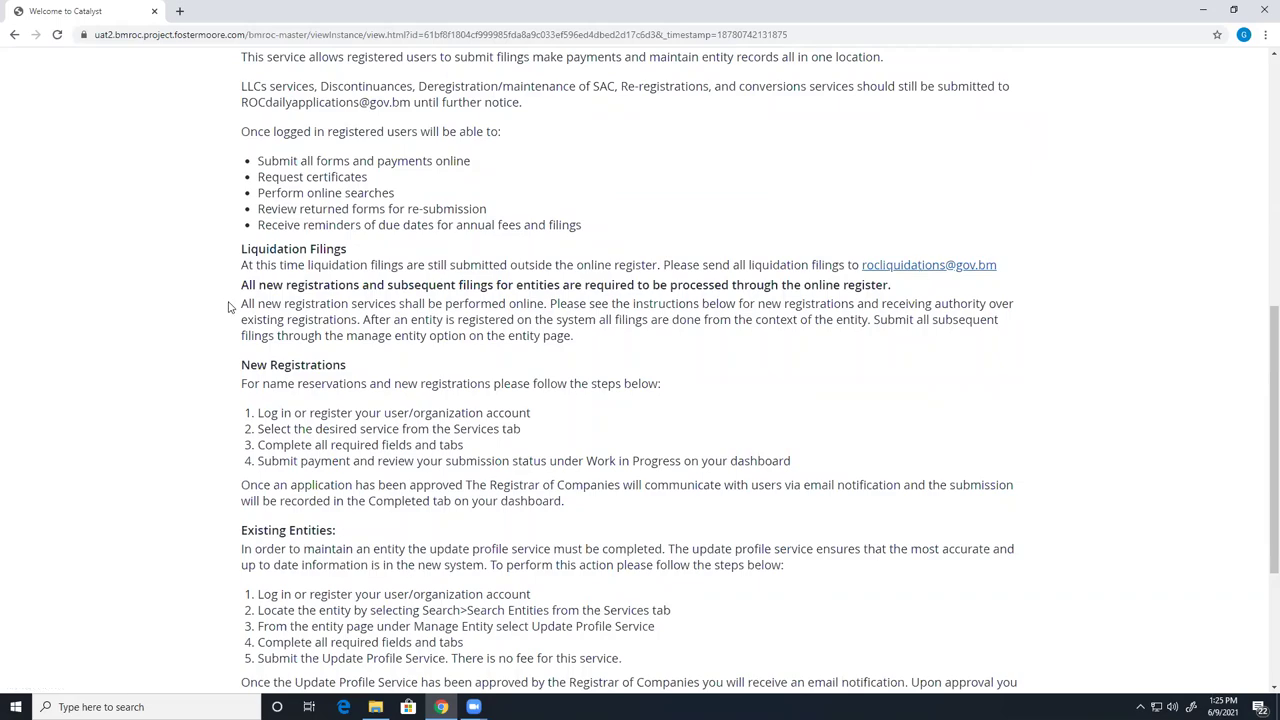
pyautogui.scroll(-3, 228, 307)
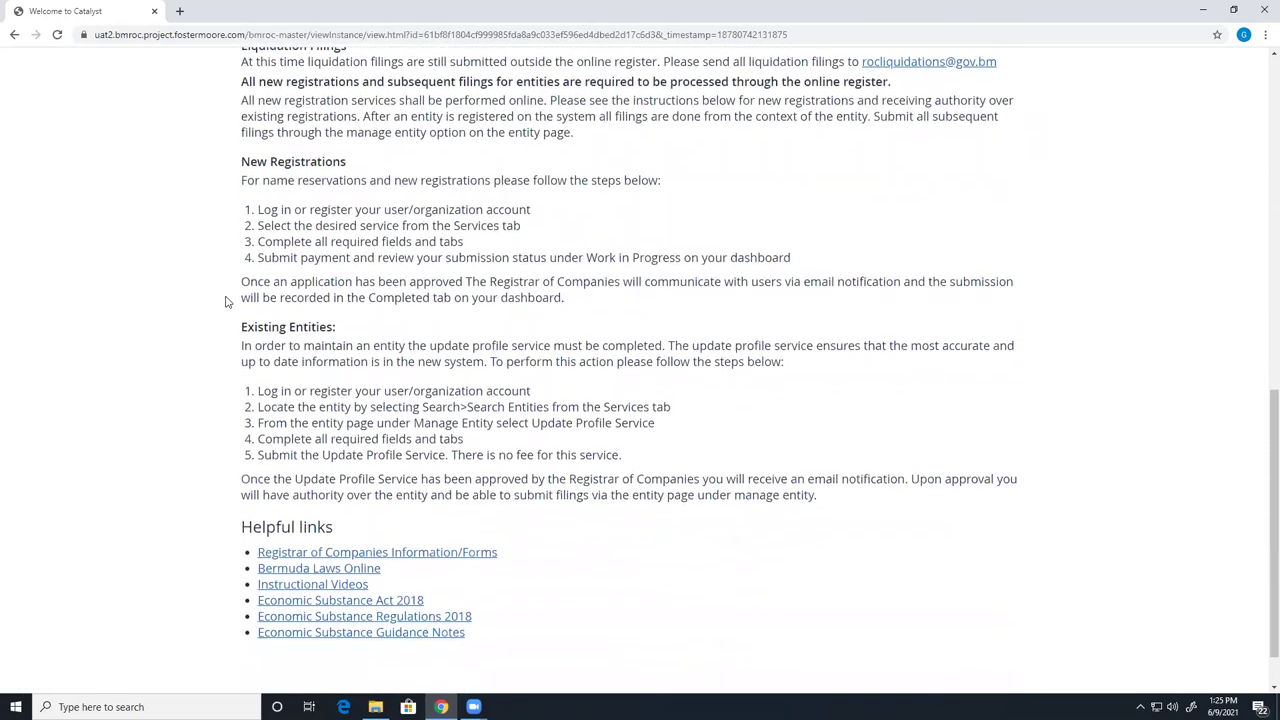
pyautogui.scroll(-1, 226, 301)
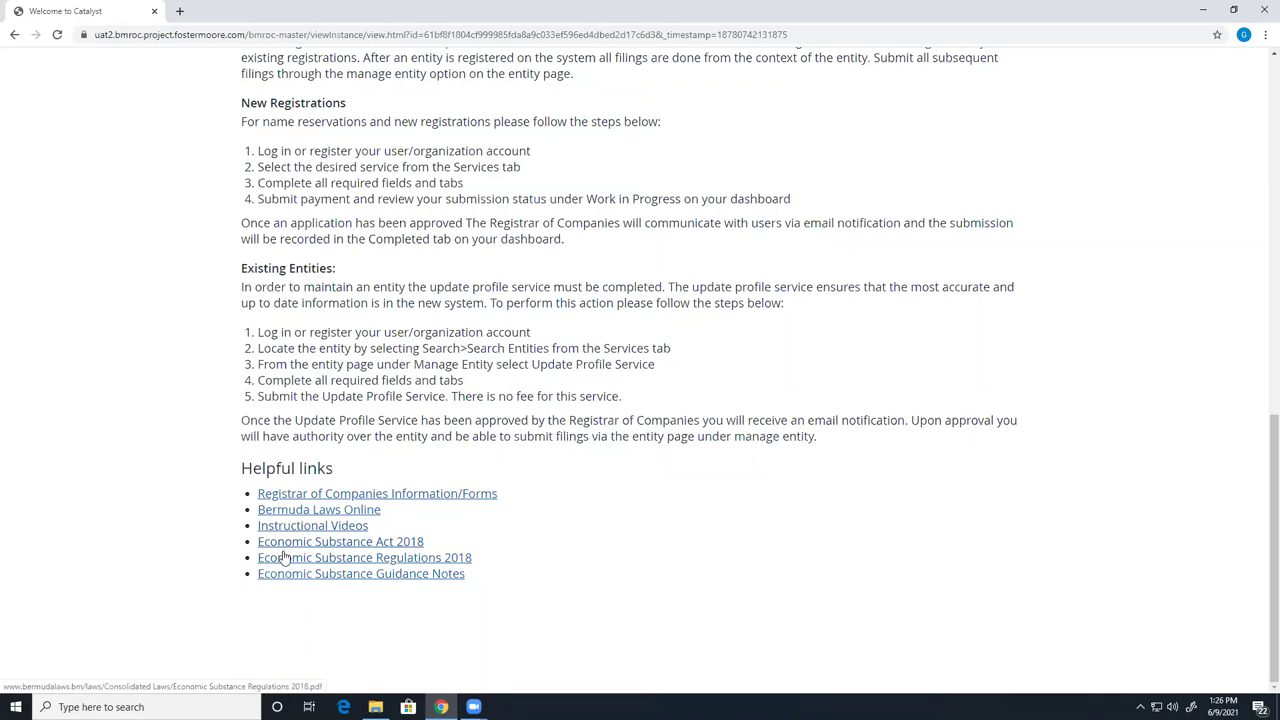
pyautogui.scroll(6, 500, 551)
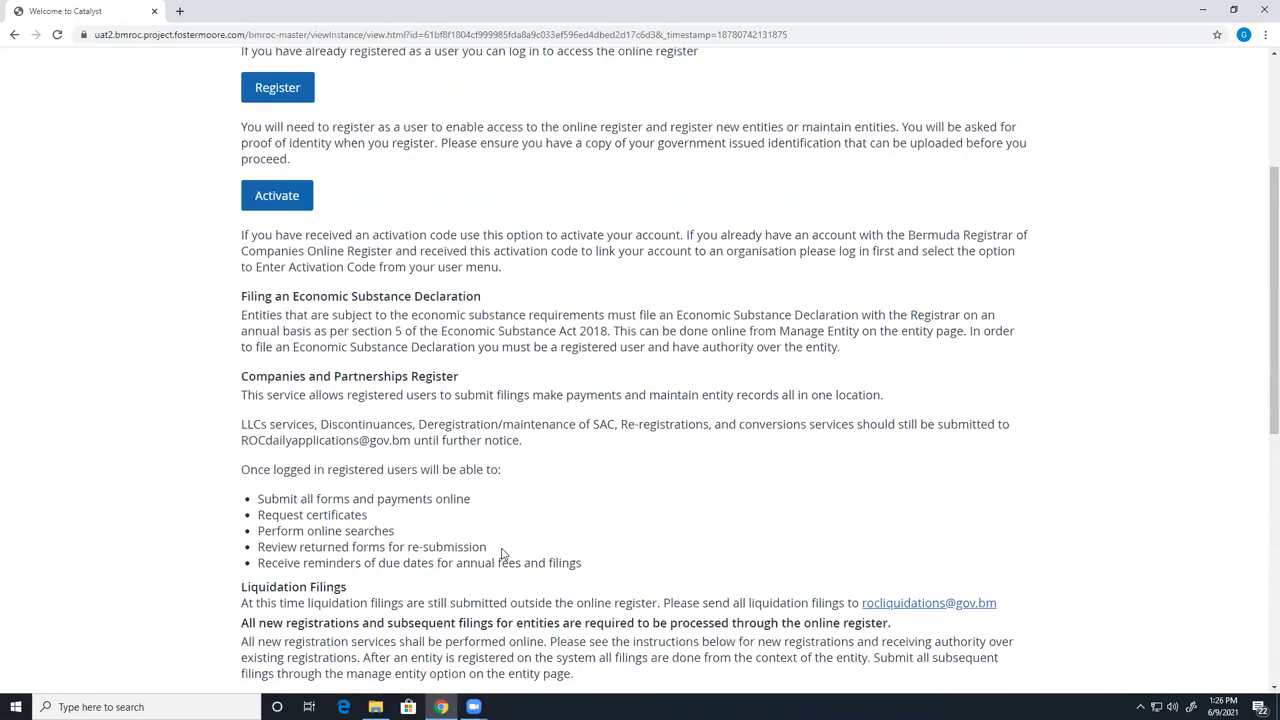
pyautogui.scroll(3, 503, 555)
# - Log in with the saved credentials and check the amalgamation registration's status in the completed transactions
pyautogui.click(946, 77)
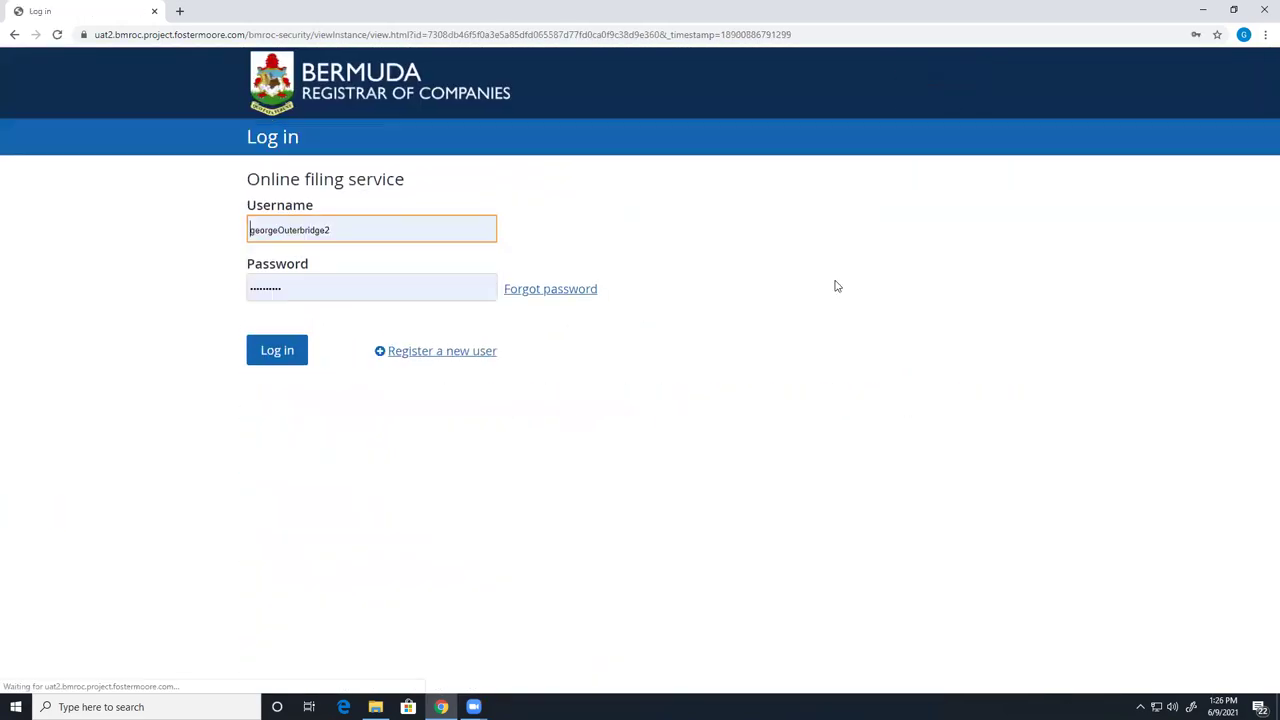
pyautogui.click(296, 360)
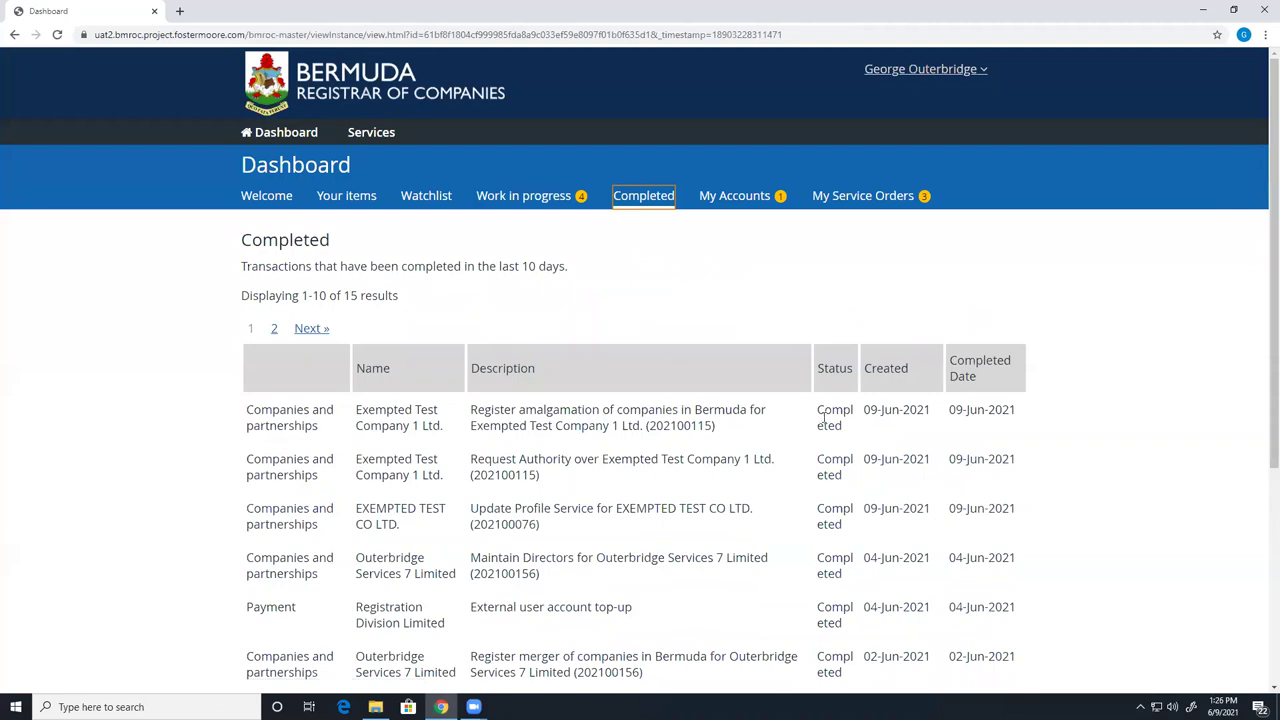
pyautogui.doubleClick(824, 417)
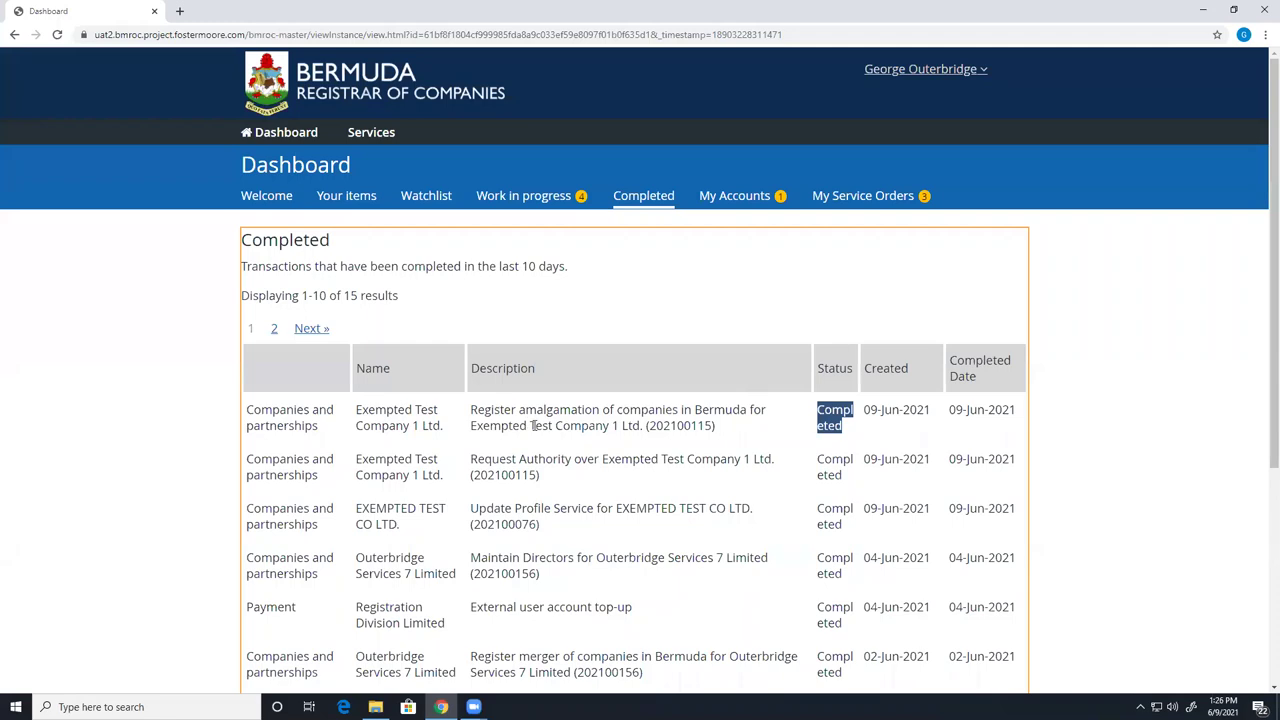
# - Search the registered entities for "exem" and open the record of Exempted Test Company 1 Ltd
pyautogui.click(376, 140)
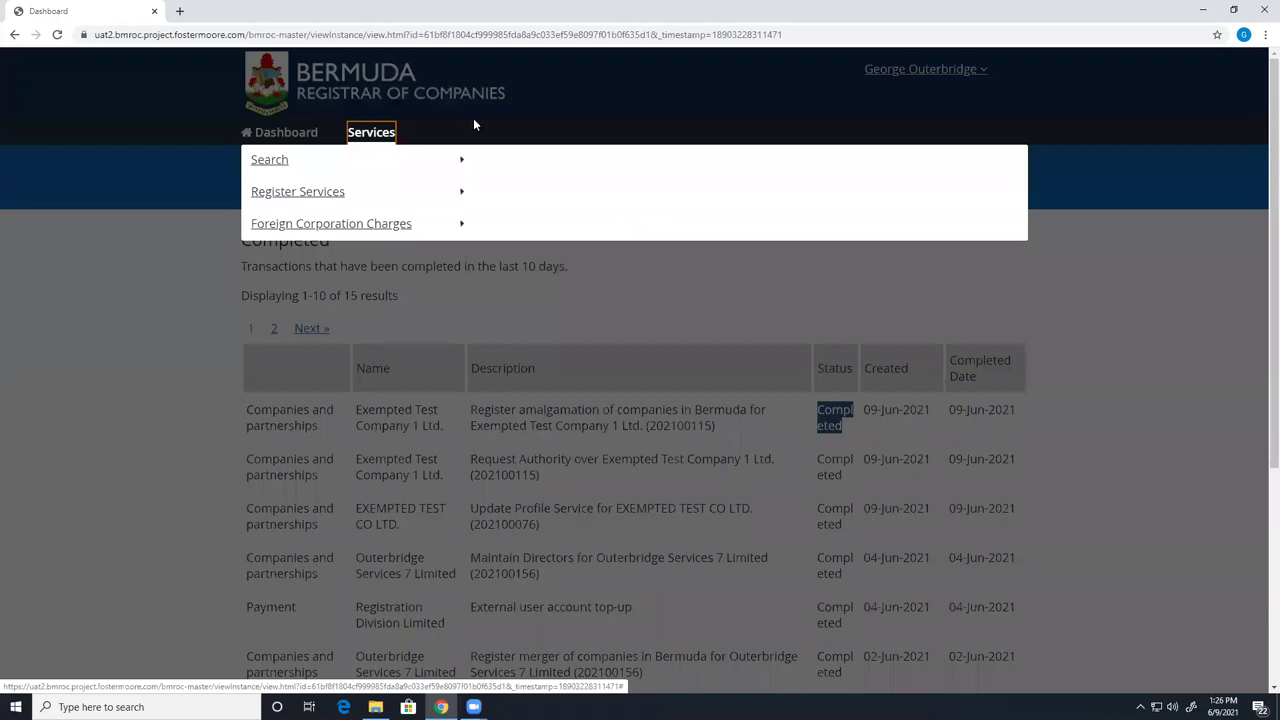
pyautogui.moveTo(336, 166)
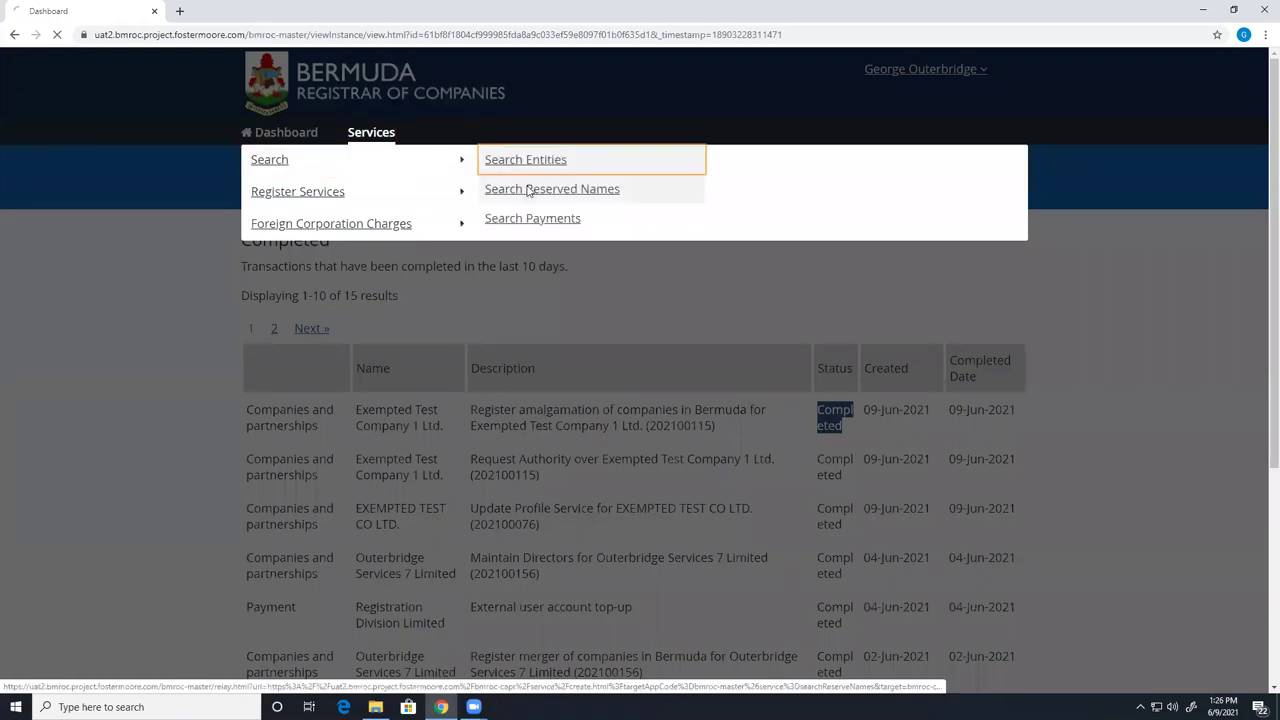
pyautogui.click(515, 161)
pyautogui.click(377, 222)
pyautogui.write('e')
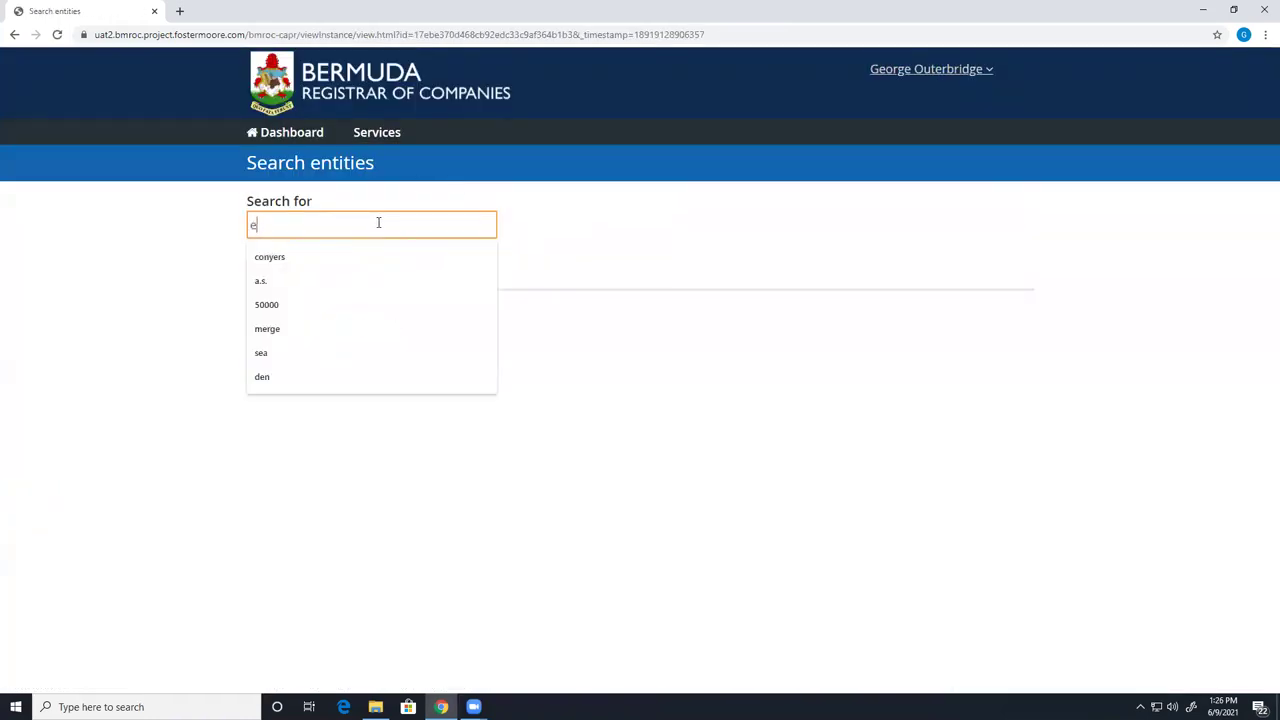
pyautogui.write('xem')
pyautogui.press('Return')
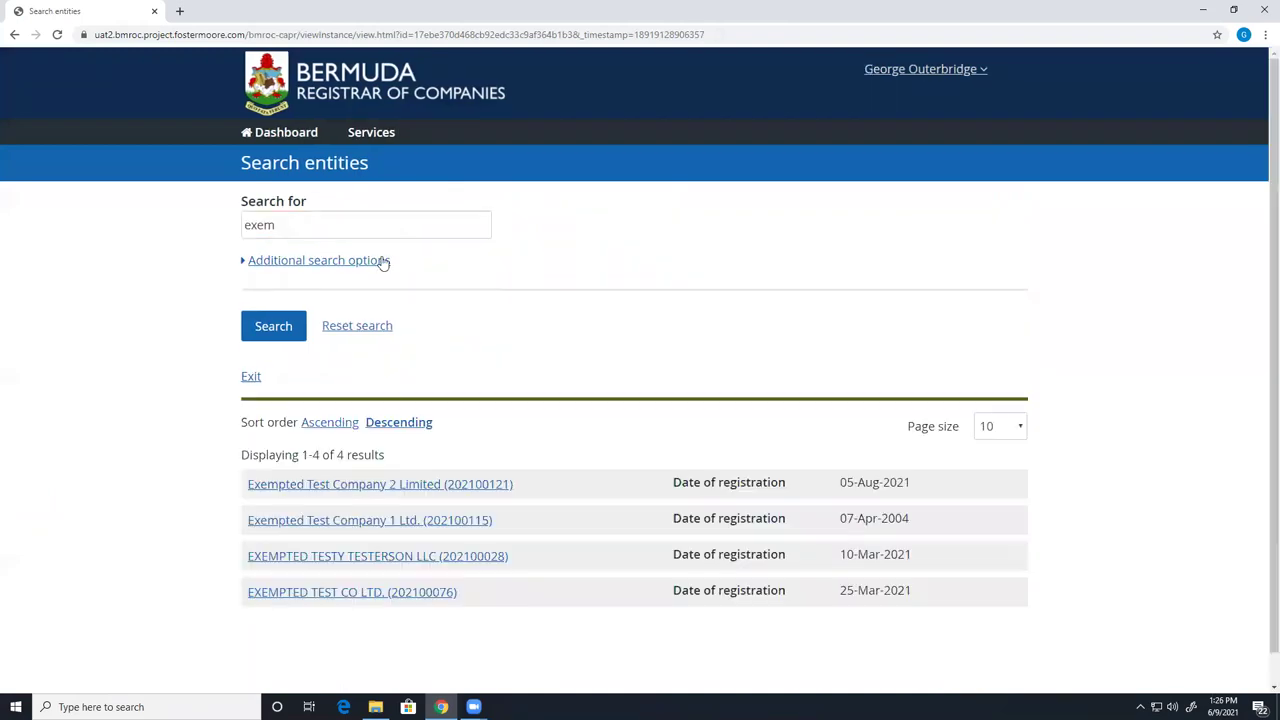
pyautogui.click(396, 521)
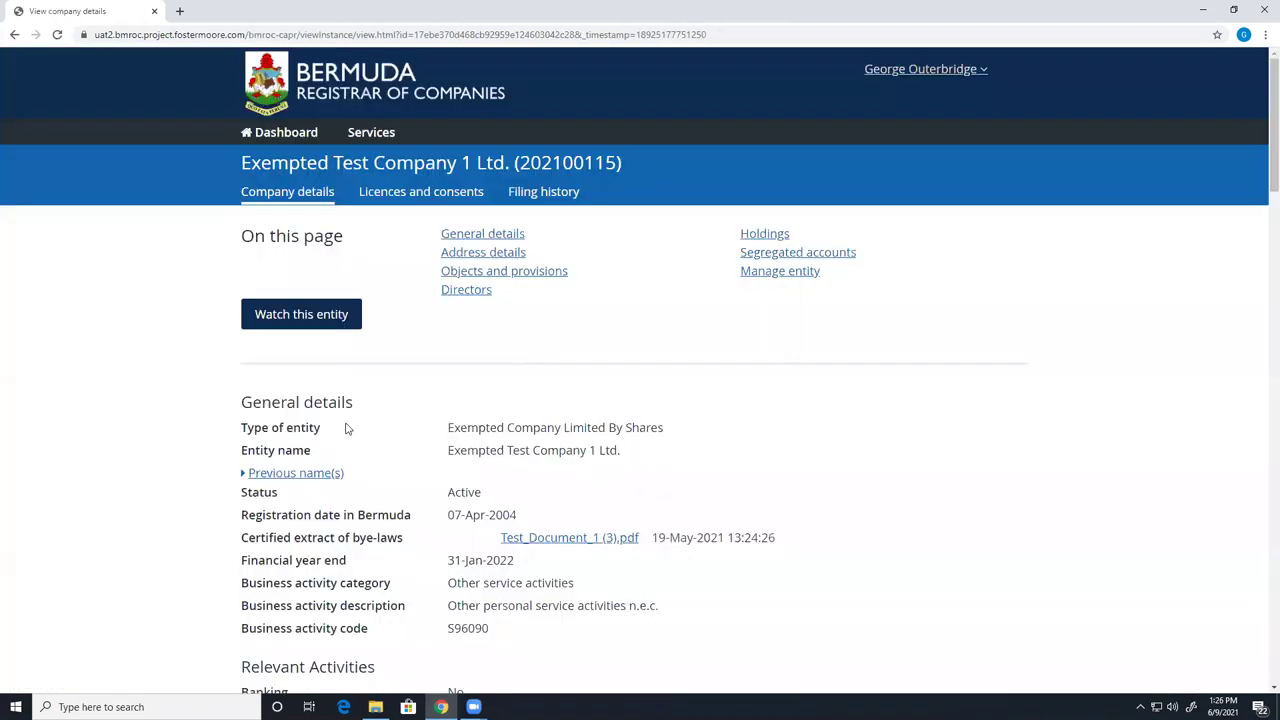
# - Open the Registration as an Amalgamated Company filing from the company's filing history and review its details
pyautogui.click(532, 200)
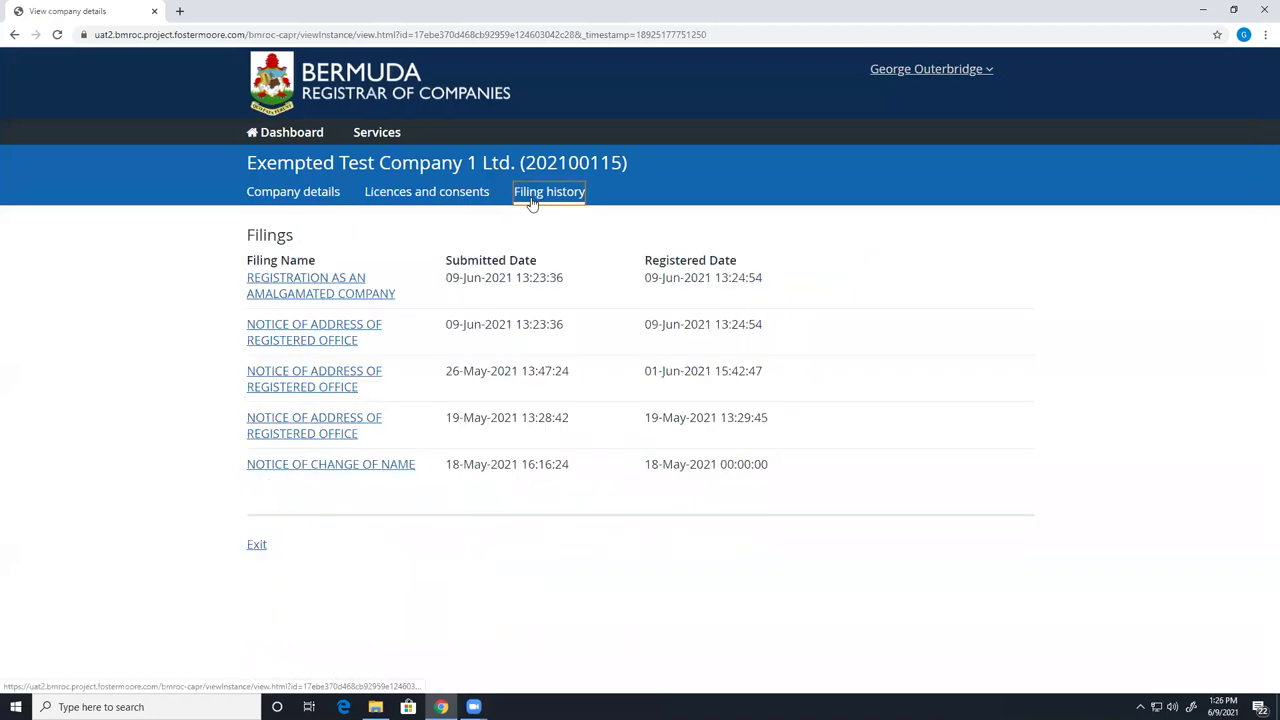
pyautogui.click(328, 294)
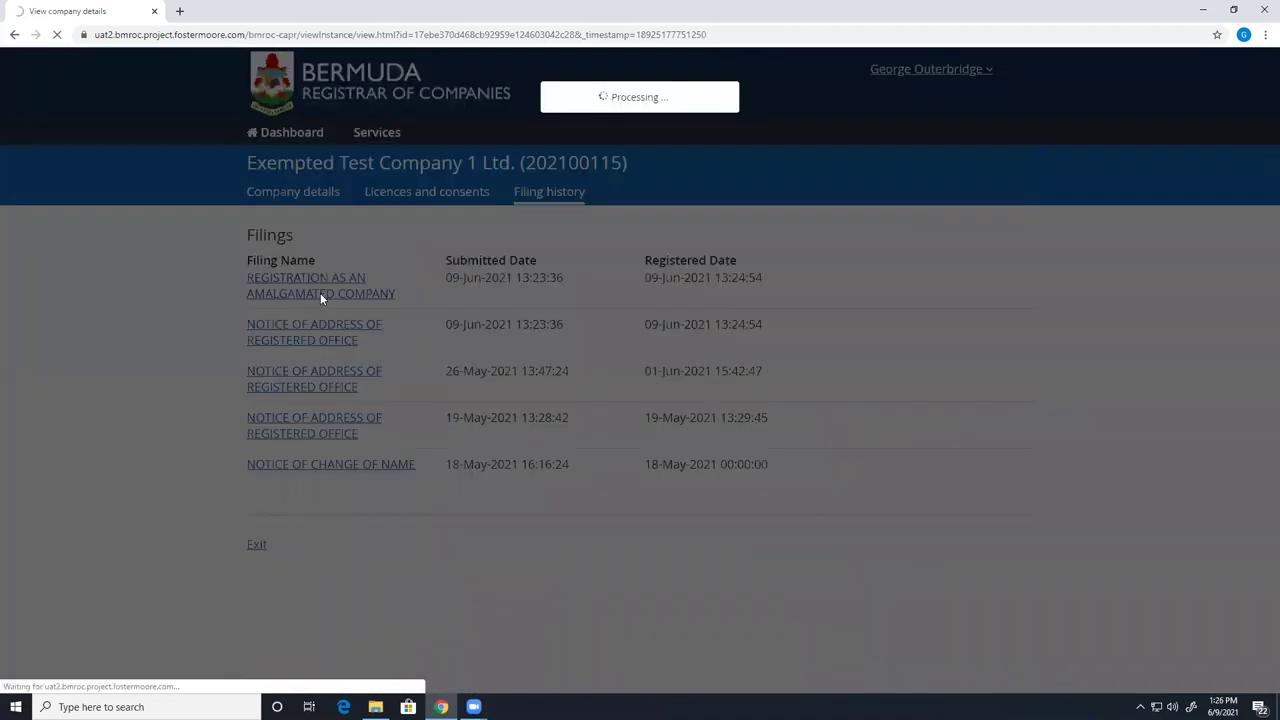
pyautogui.scroll(4, 563, 332)
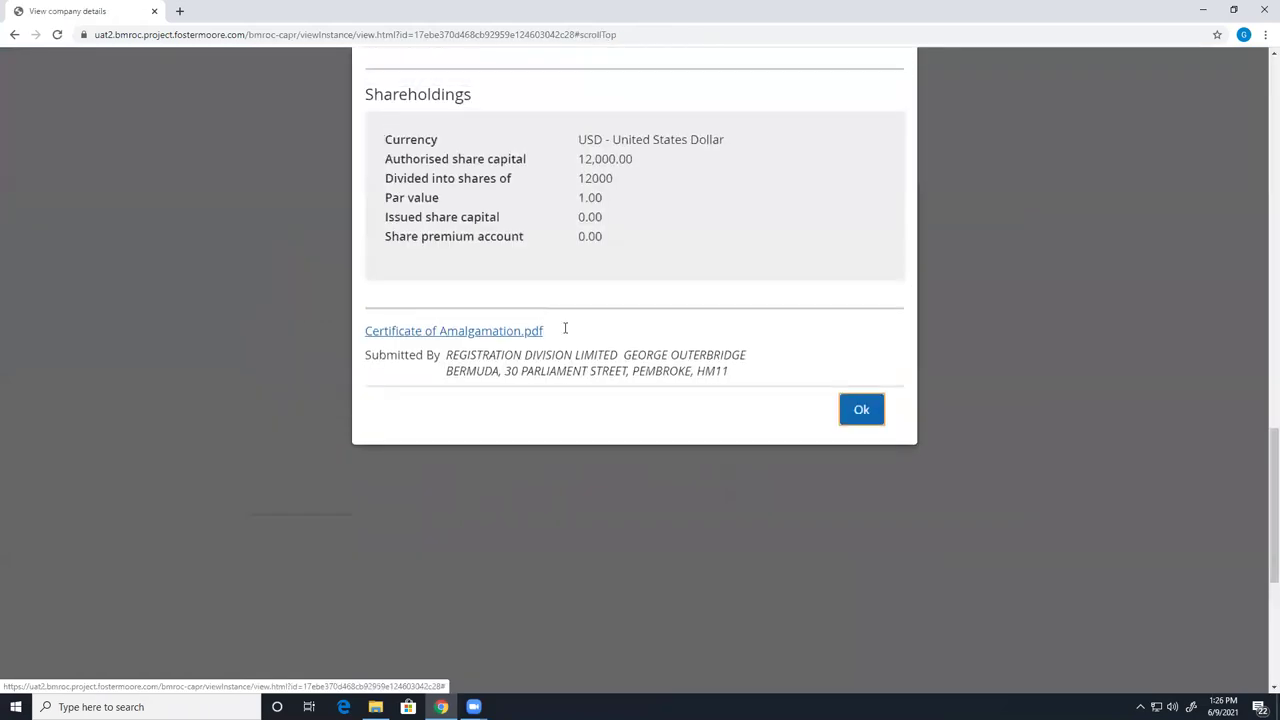
pyautogui.scroll(10, 563, 332)
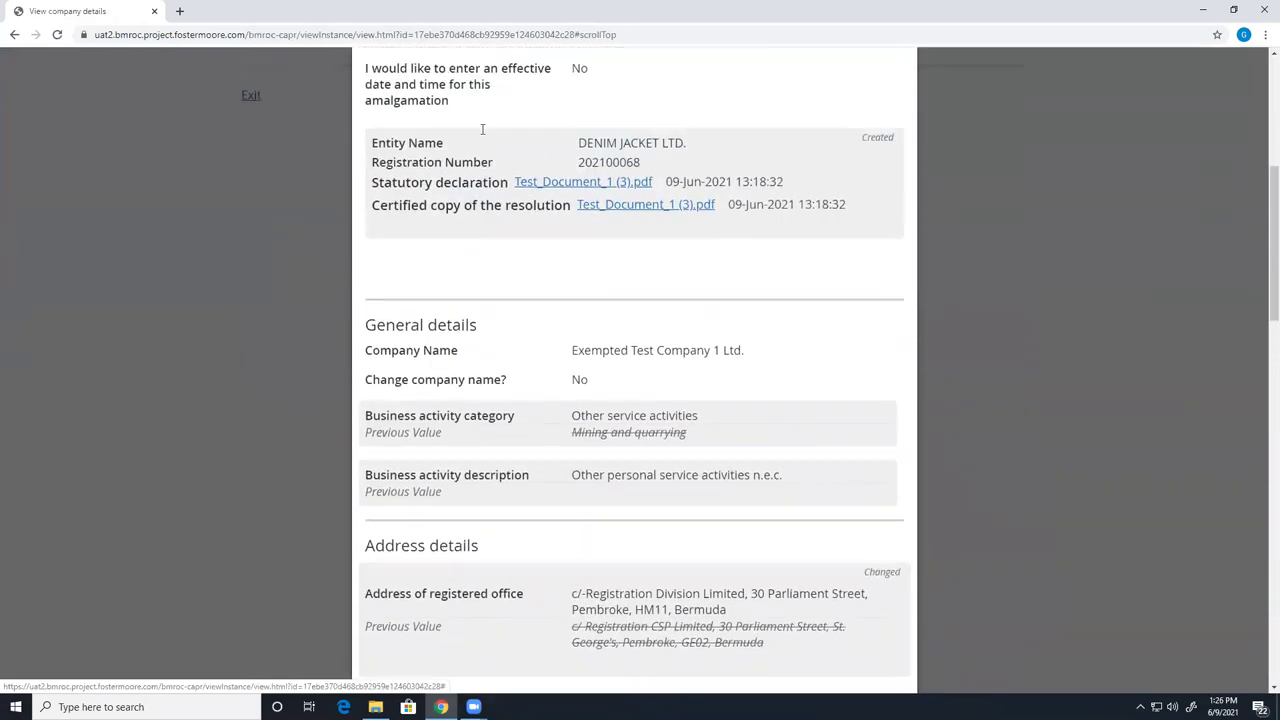
pyautogui.scroll(2, 483, 130)
pyautogui.scroll(1, 483, 128)
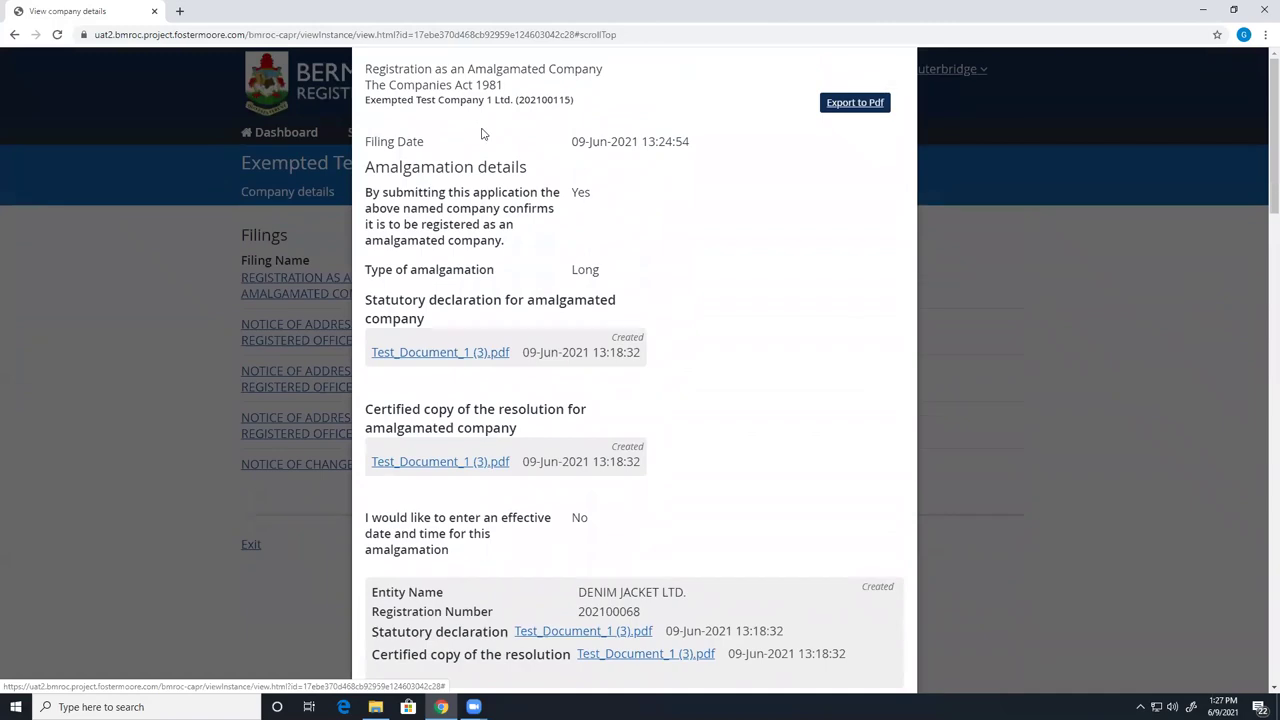
pyautogui.scroll(-4, 483, 132)
pyautogui.scroll(-9, 483, 133)
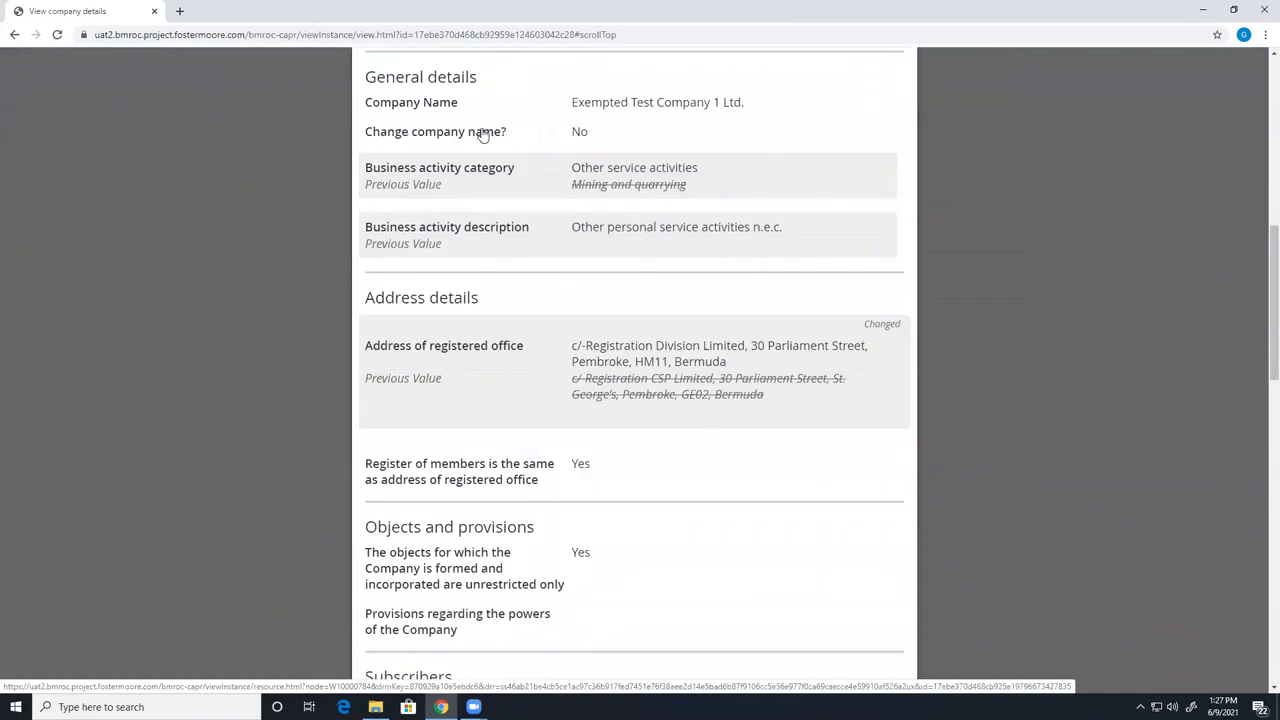
pyautogui.scroll(-2, 480, 133)
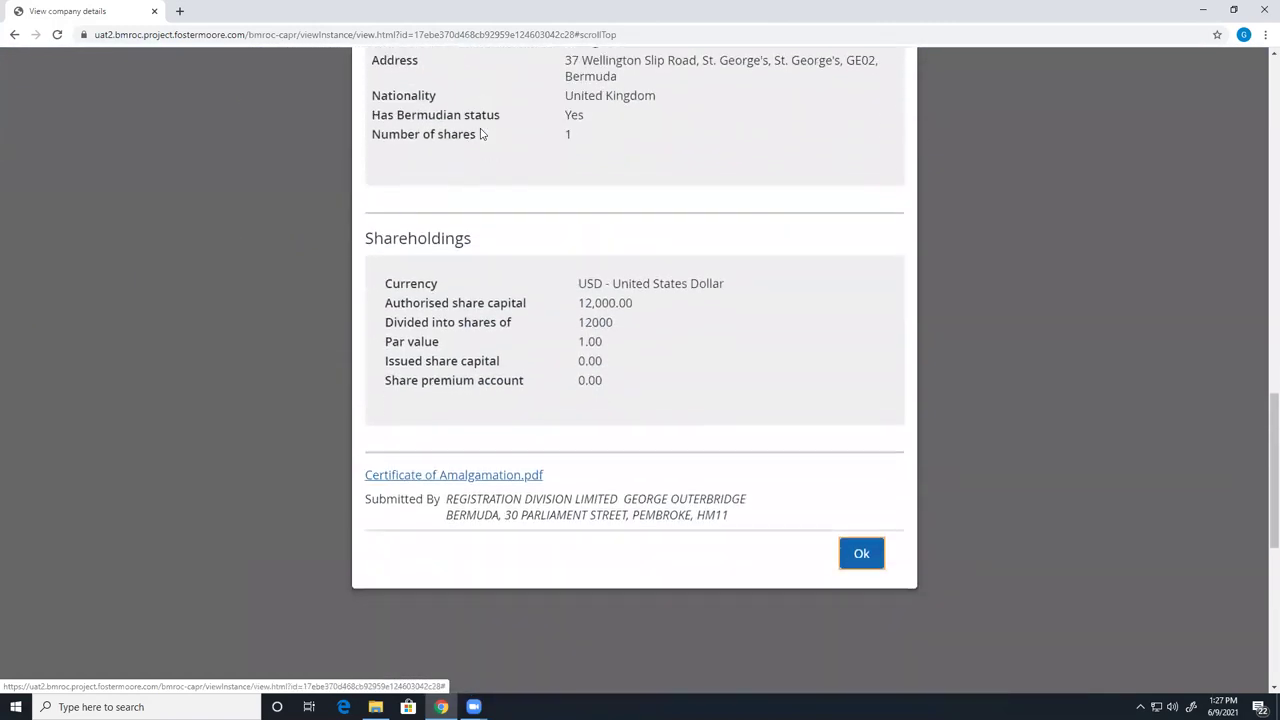
# - Open Certificate of Amalgamation.pdf in Adobe Acrobat, decline re-enabling the PDFMaker add-in, and review the certificate before returning to the filing
pyautogui.click(484, 410)
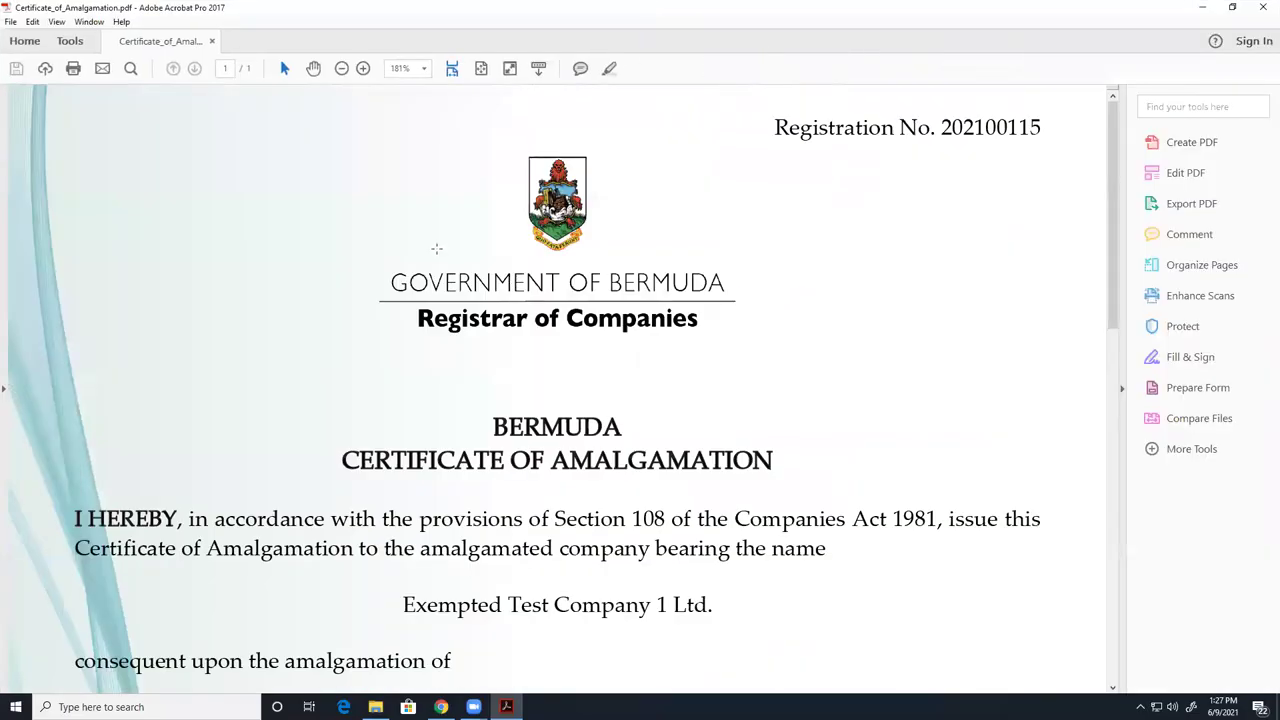
pyautogui.scroll(-2, 436, 248)
pyautogui.scroll(-2, 436, 248)
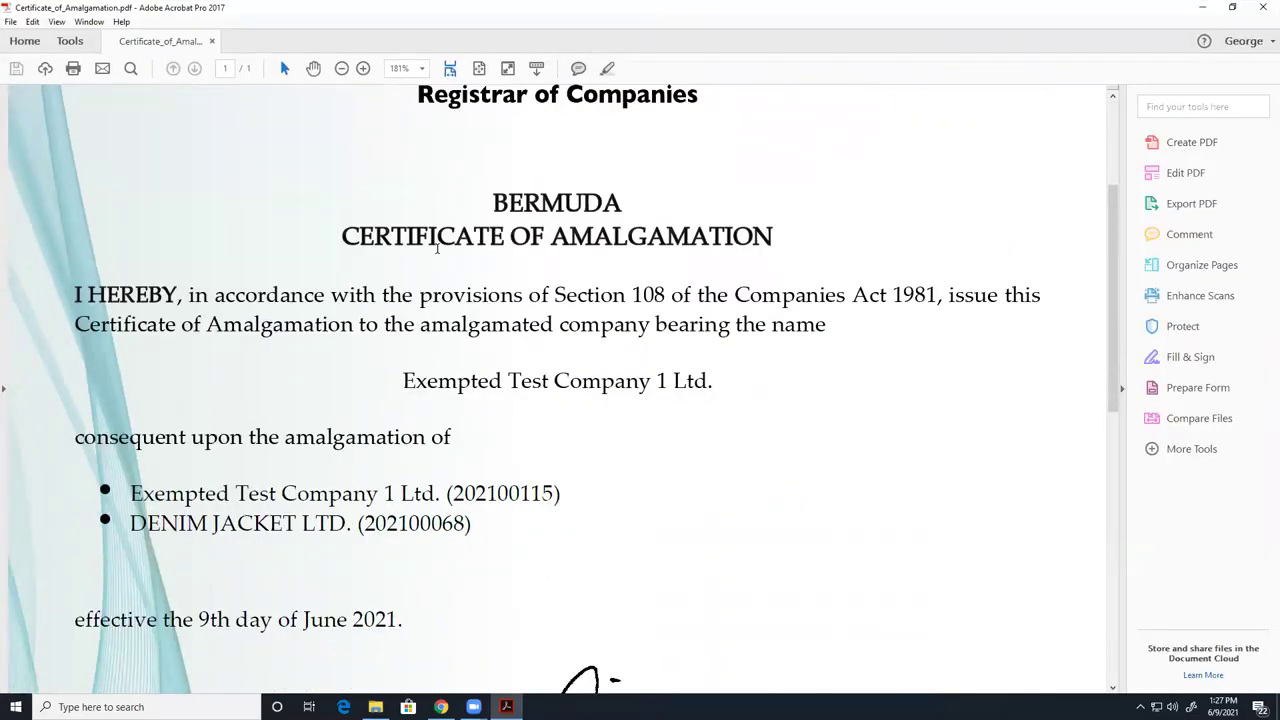
pyautogui.scroll(-2, 584, 380)
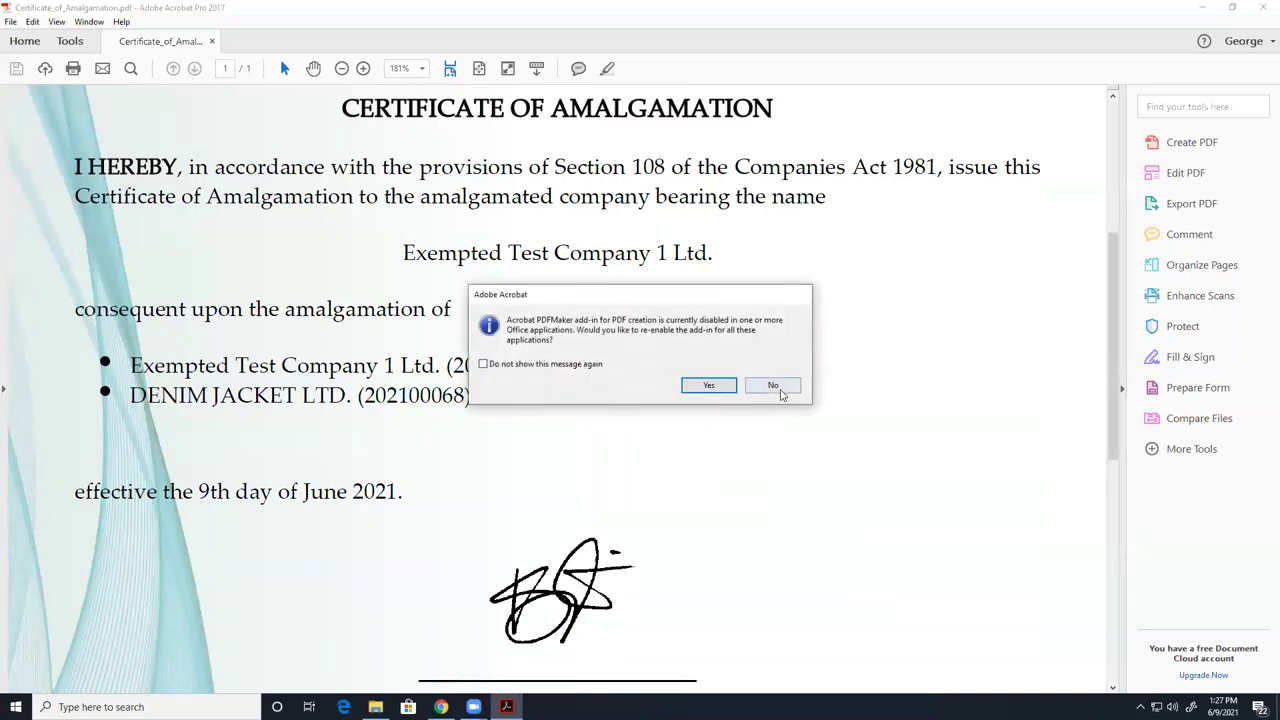
pyautogui.click(770, 385)
pyautogui.scroll(6, 481, 338)
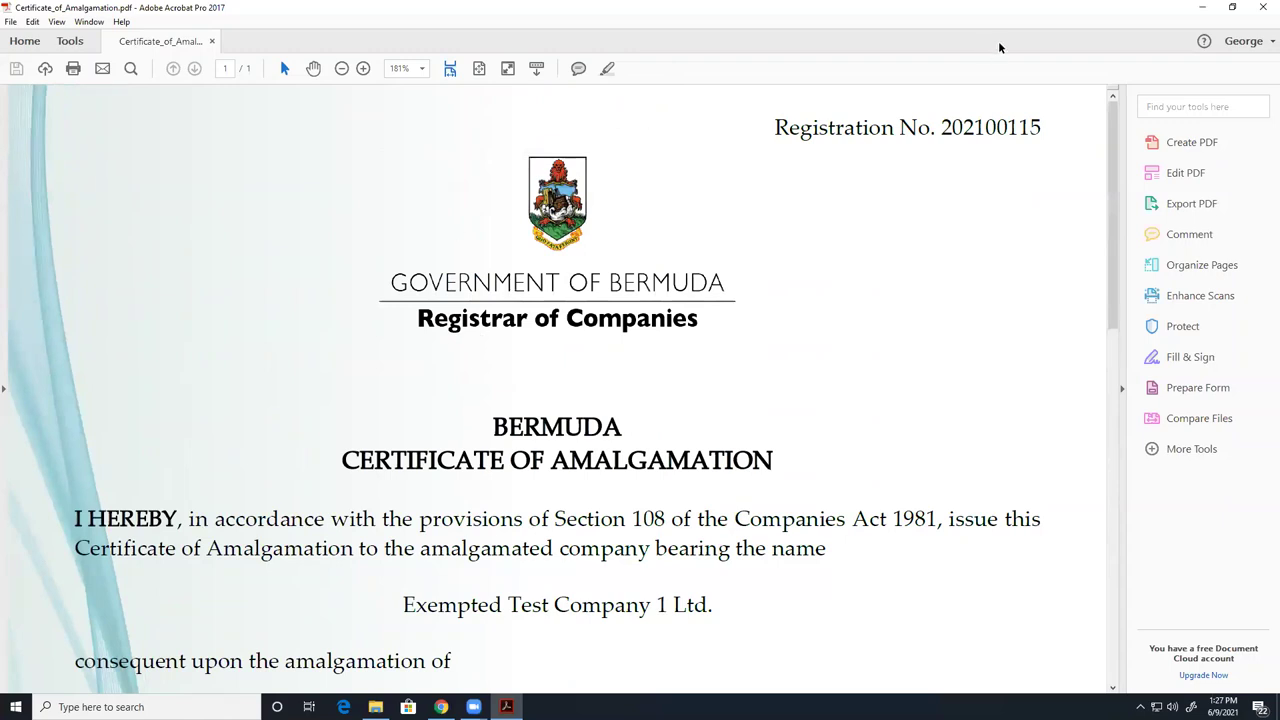
pyautogui.click(1202, 7)
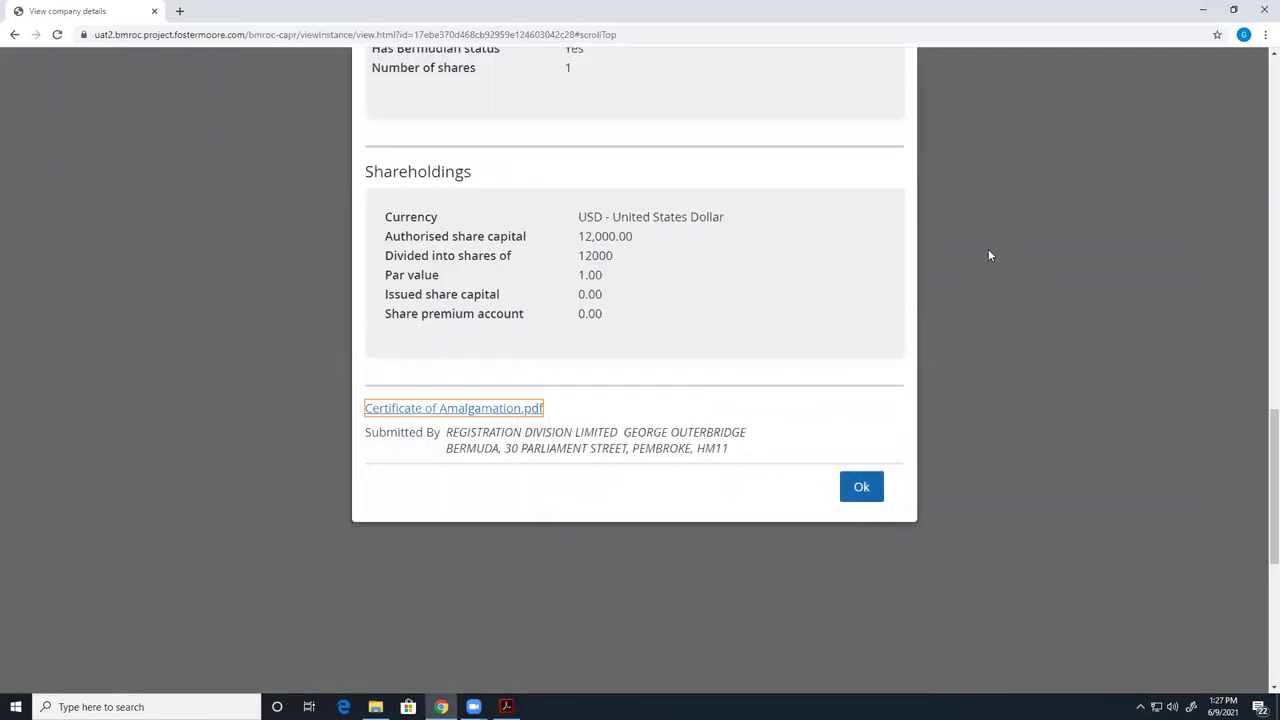
# - Close the amalgamation filing details and exit the record of Exempted Test Company 1 Ltd
pyautogui.click(868, 489)
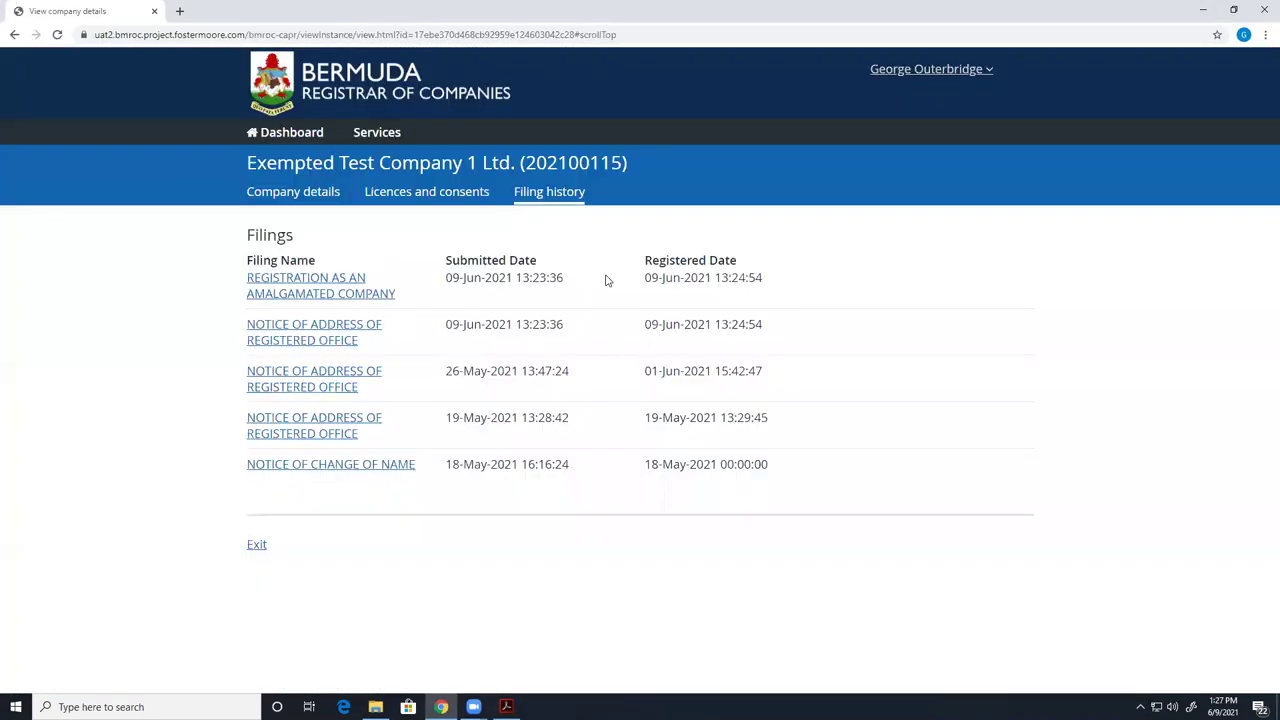
pyautogui.click(257, 544)
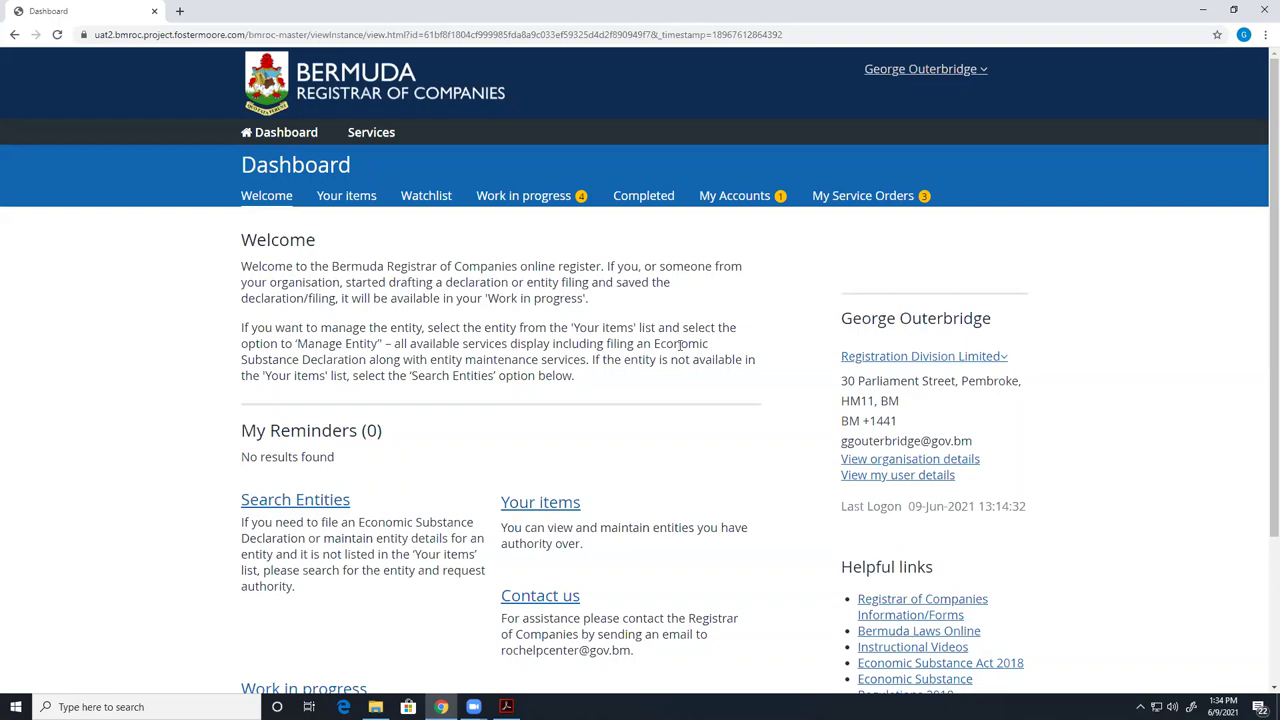
# - Search the registered entities for "exem" and open the record of EXEMPTED TEST CO LTD
pyautogui.click(367, 140)
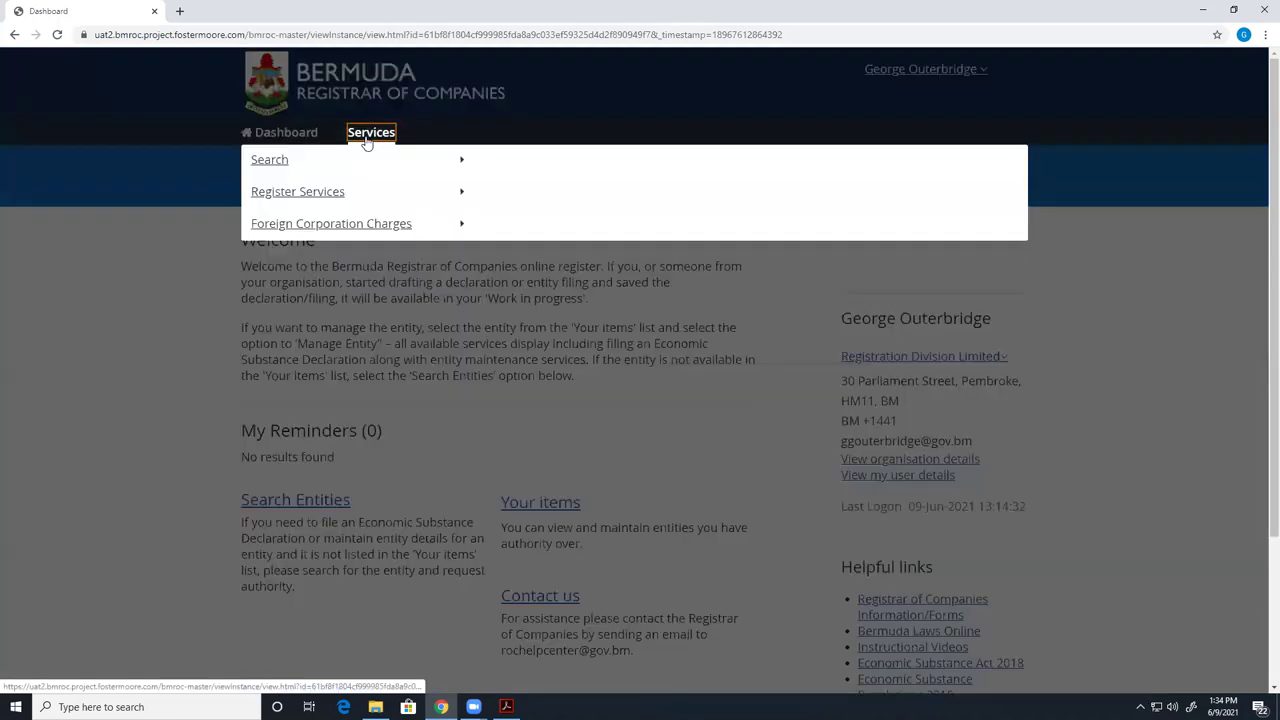
pyautogui.moveTo(357, 165)
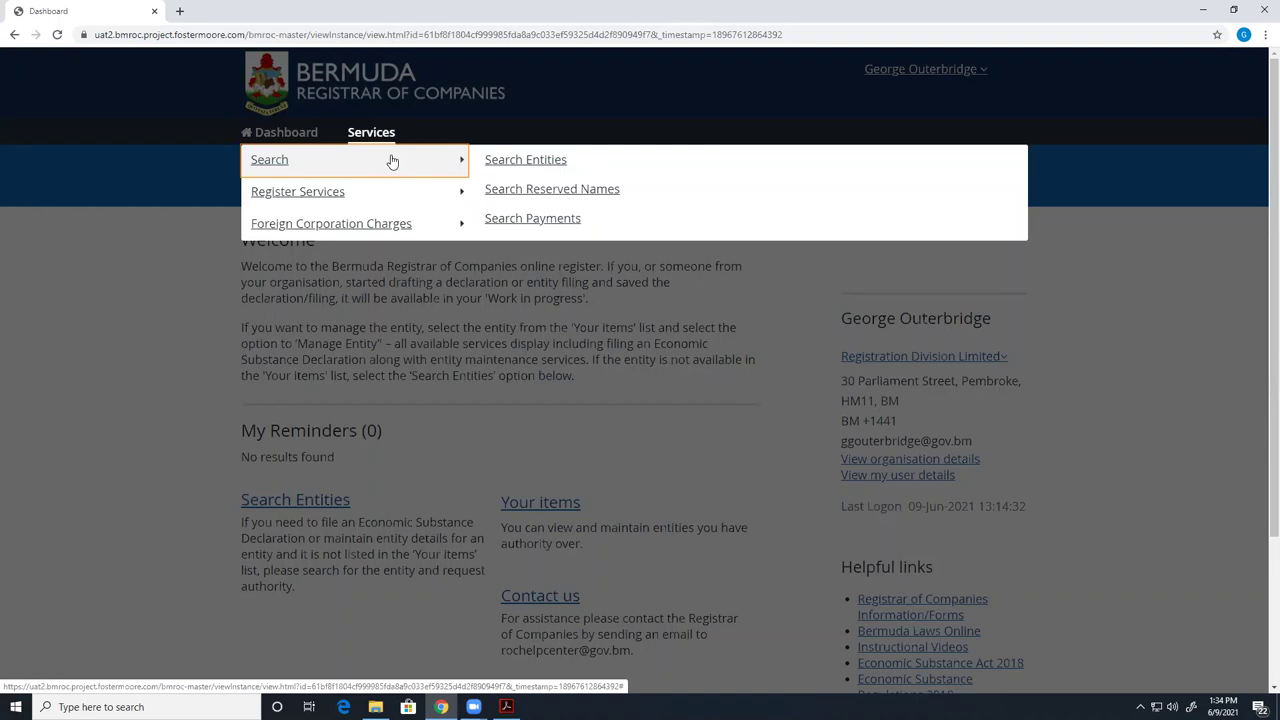
pyautogui.click(510, 168)
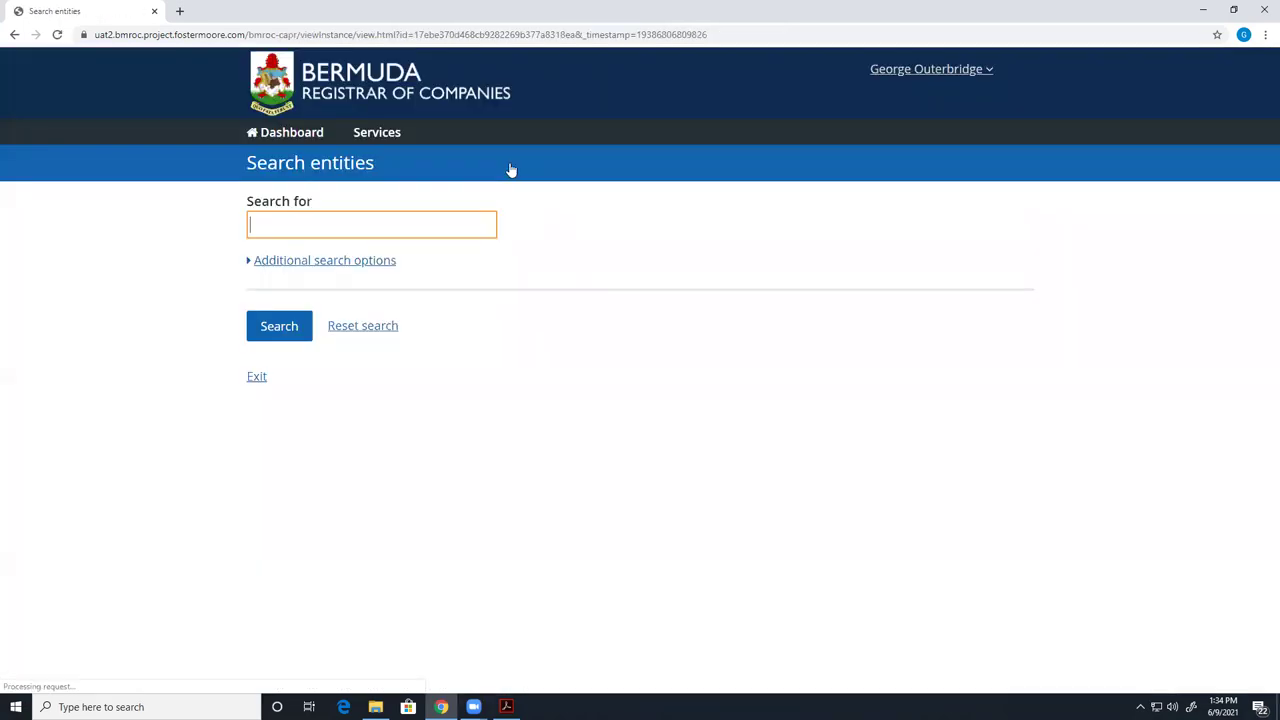
pyautogui.click(397, 229)
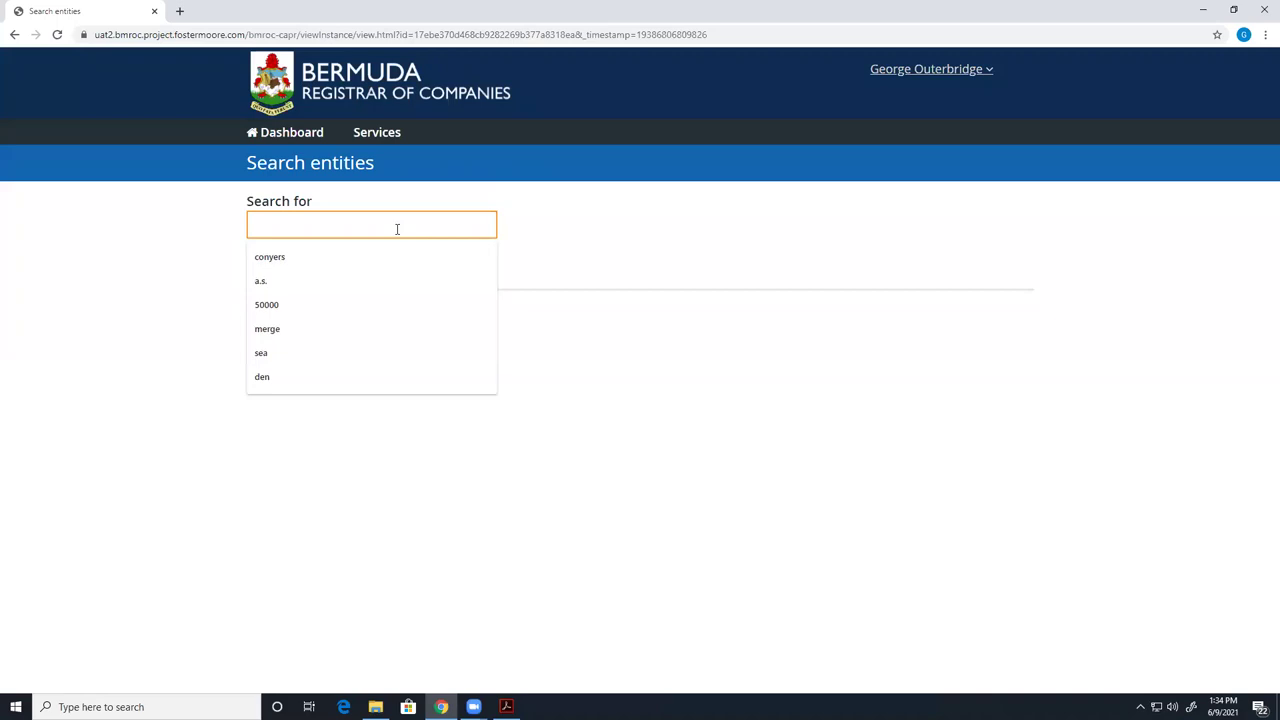
pyautogui.write('exem')
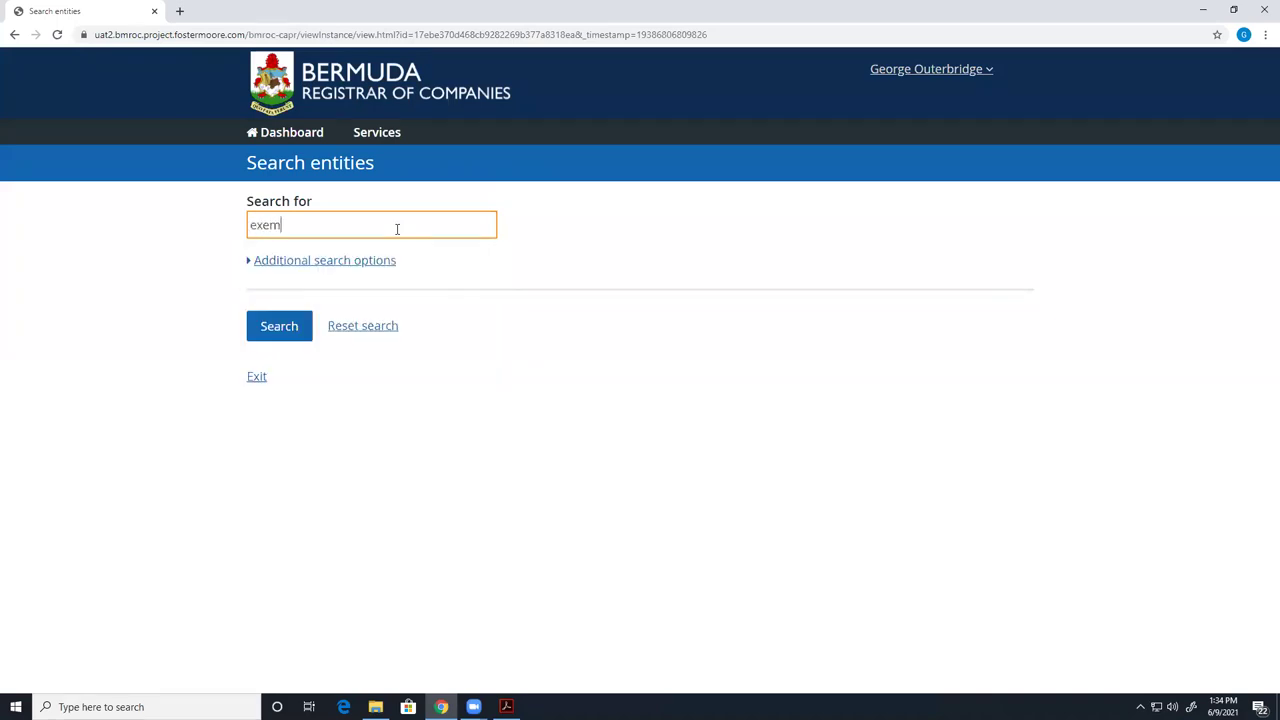
pyautogui.press('Return')
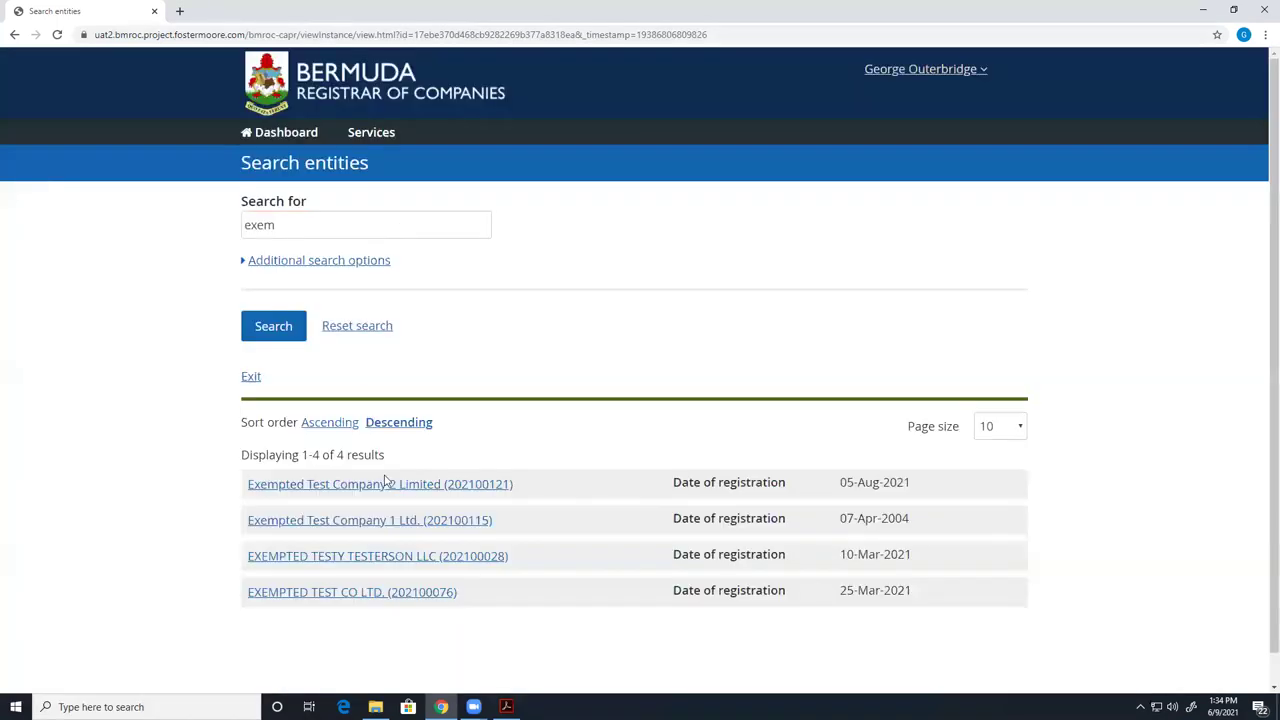
pyautogui.click(366, 594)
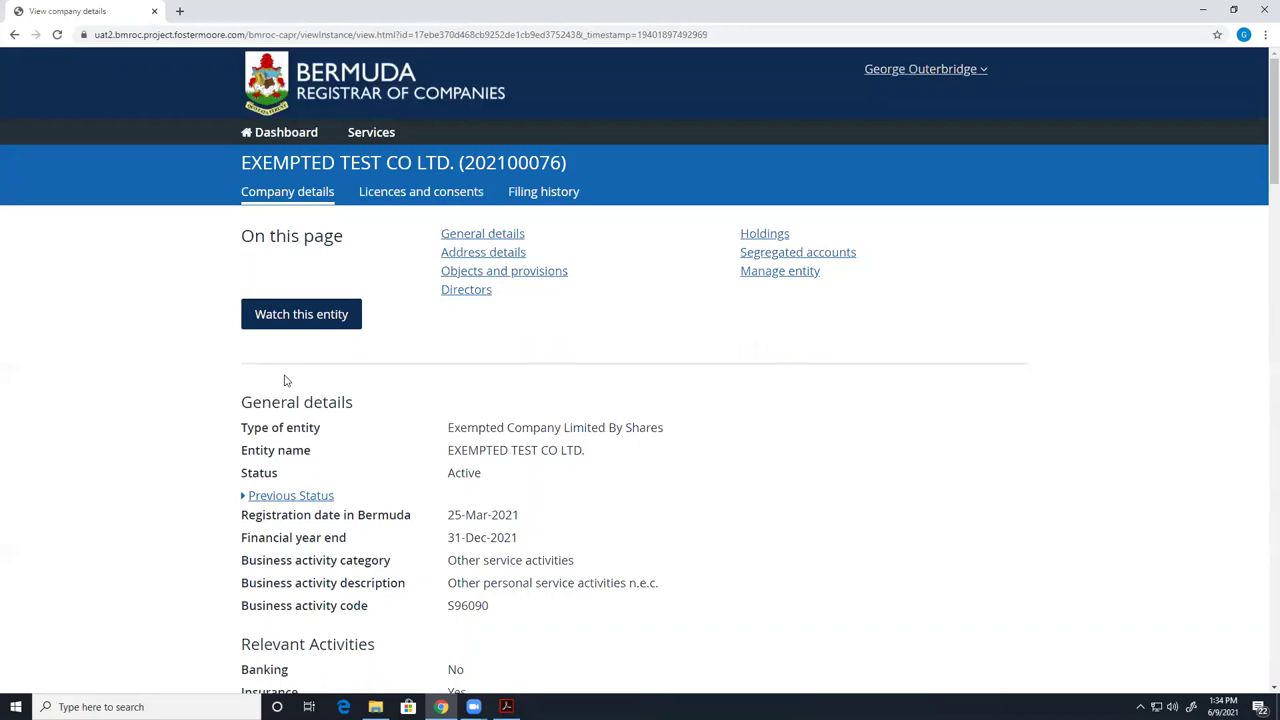
# - Start the Apply for Registration to Operate Segregated Accounts filing from the company's entity management services
pyautogui.scroll(-1, 272, 365)
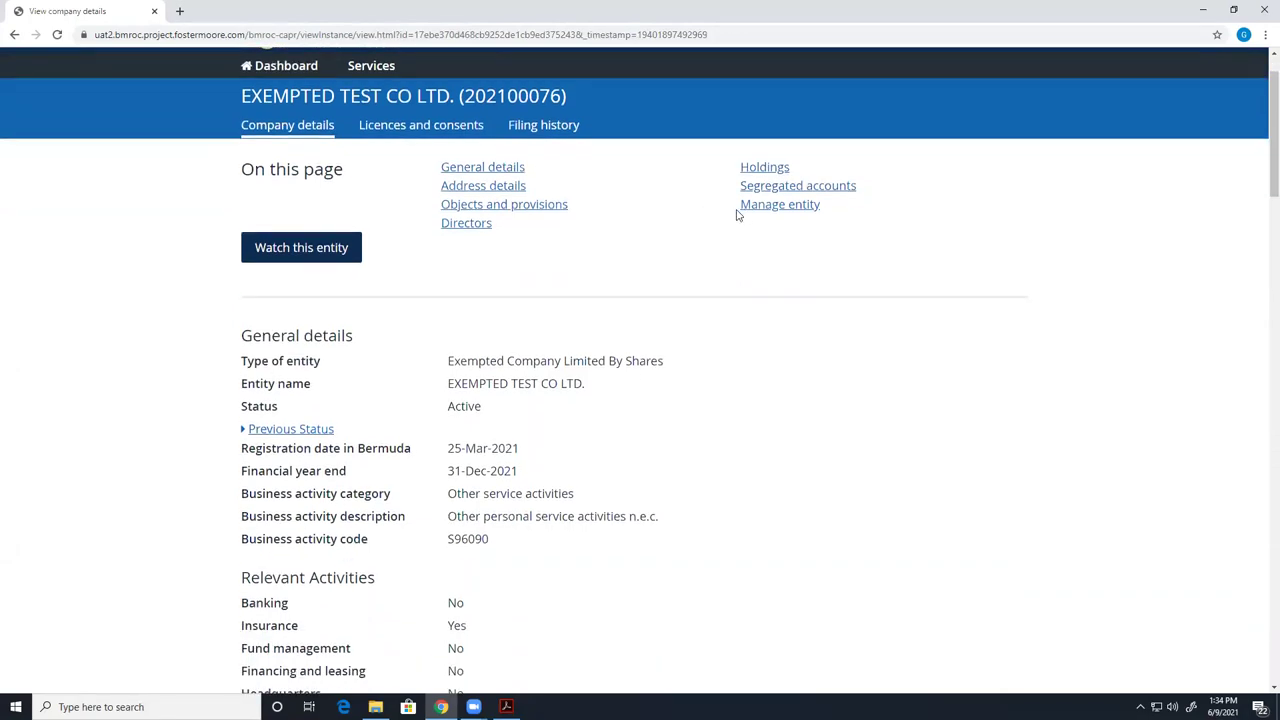
pyautogui.click(777, 205)
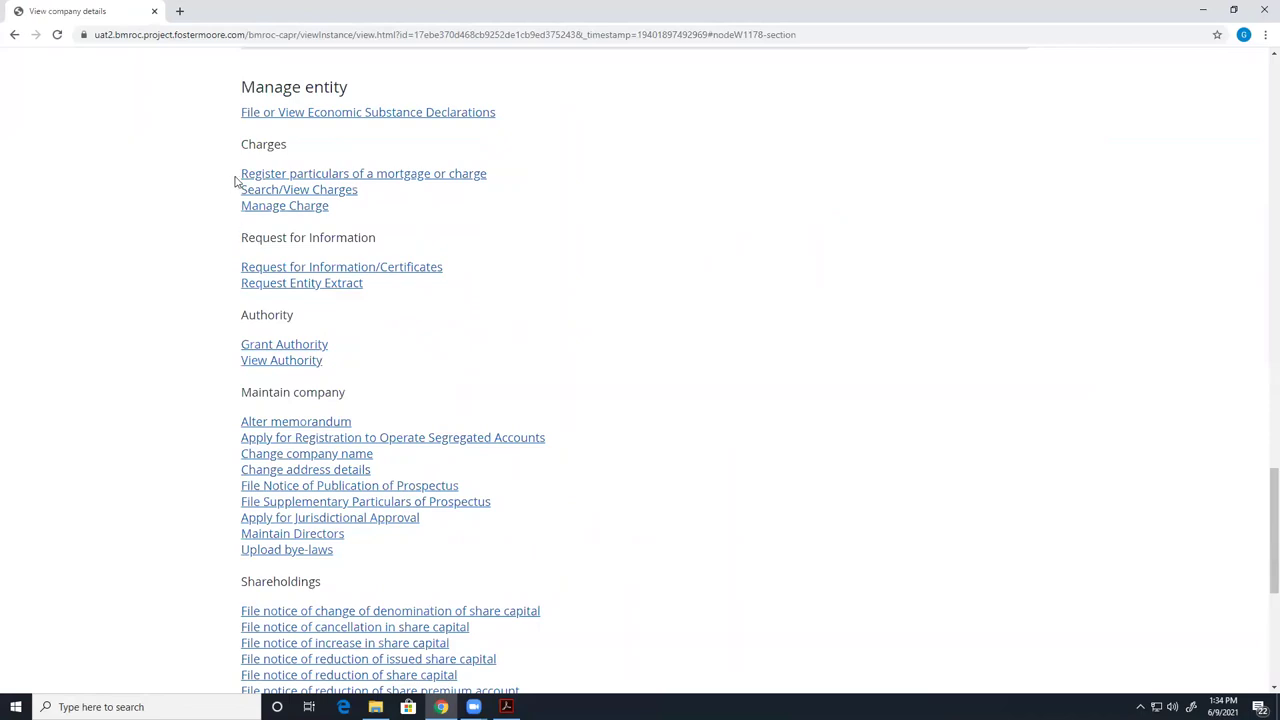
pyautogui.scroll(-1, 237, 258)
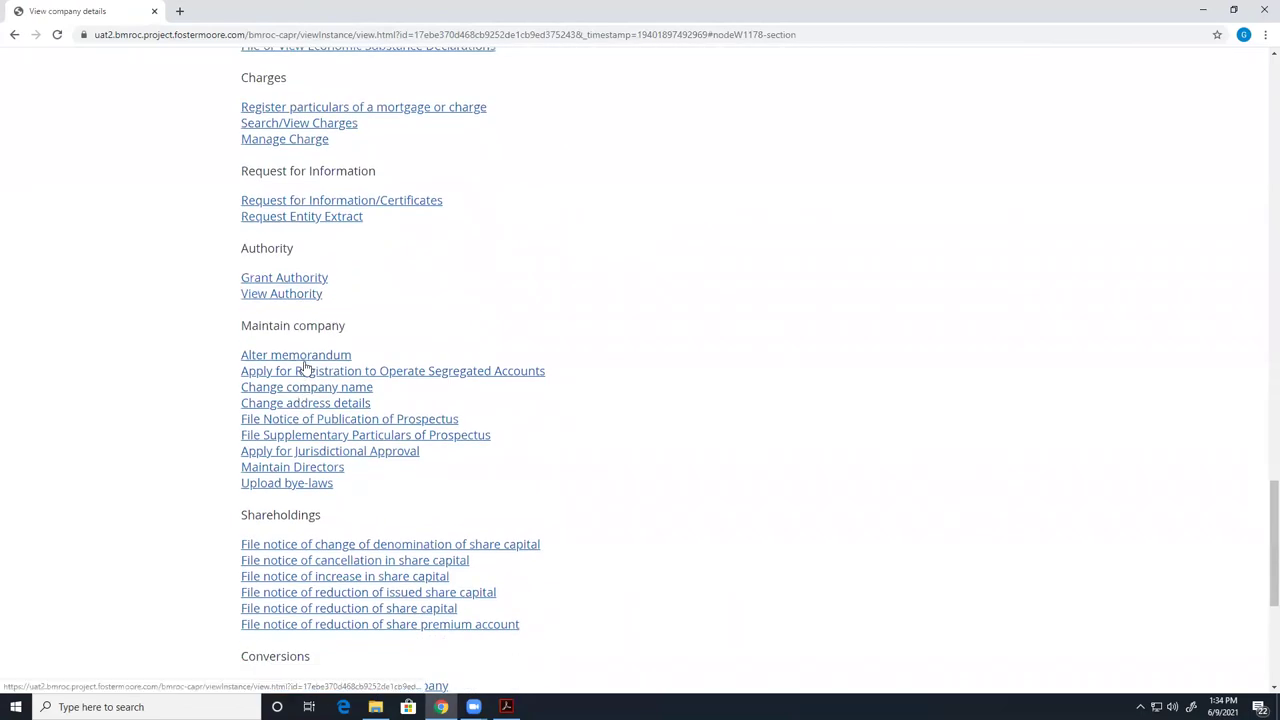
pyautogui.click(380, 372)
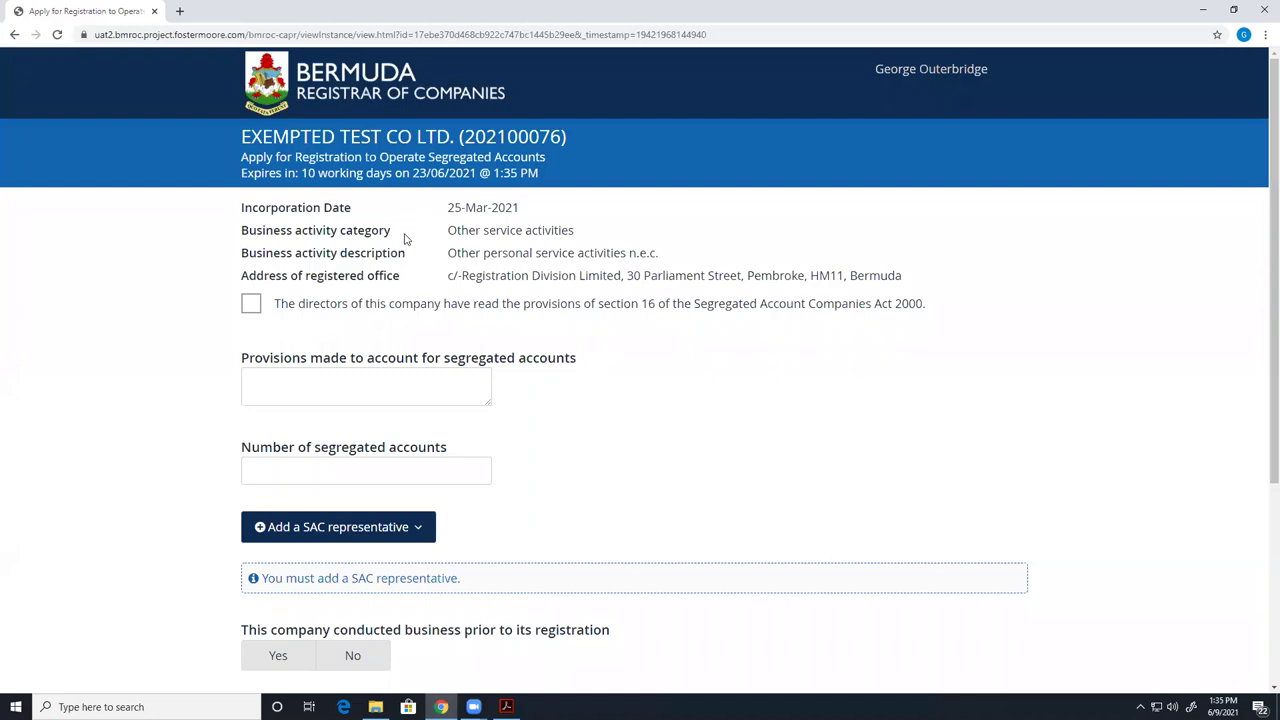
# - Declare that the directors have read the section 16 provisions and enter "provisions made" as the provisions for segregated accounts
pyautogui.click(252, 305)
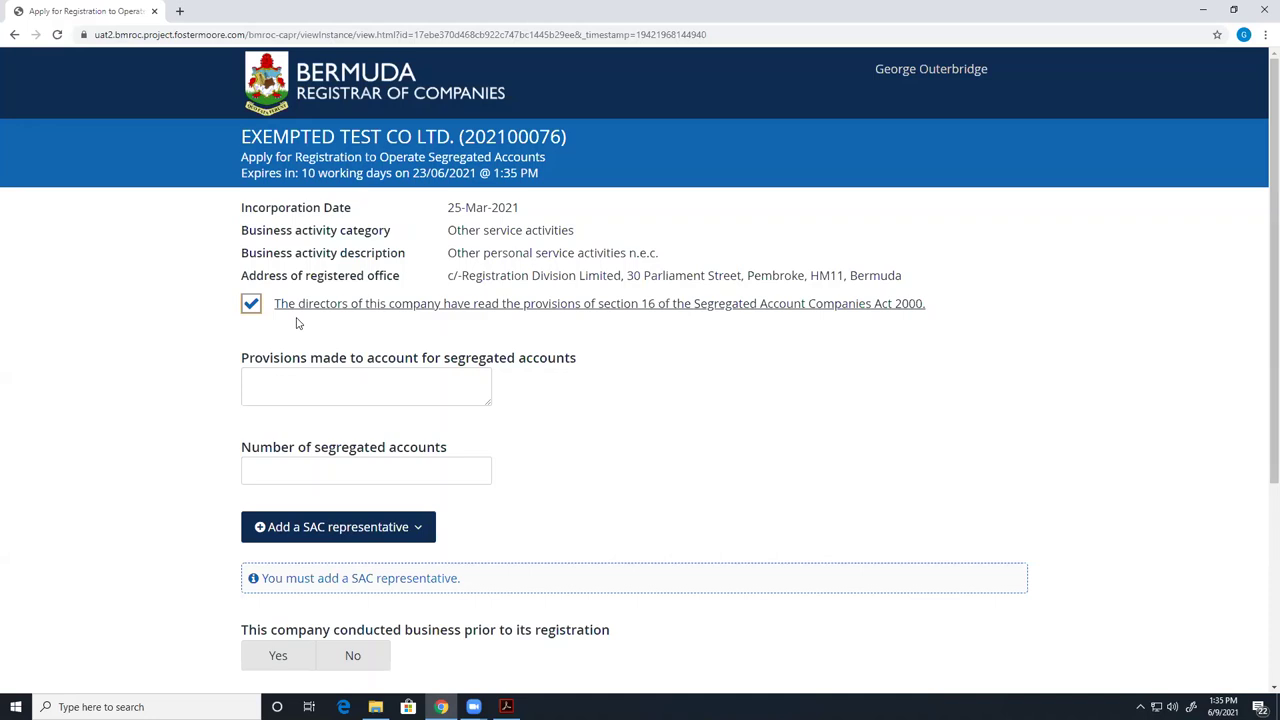
pyautogui.scroll(-1, 209, 306)
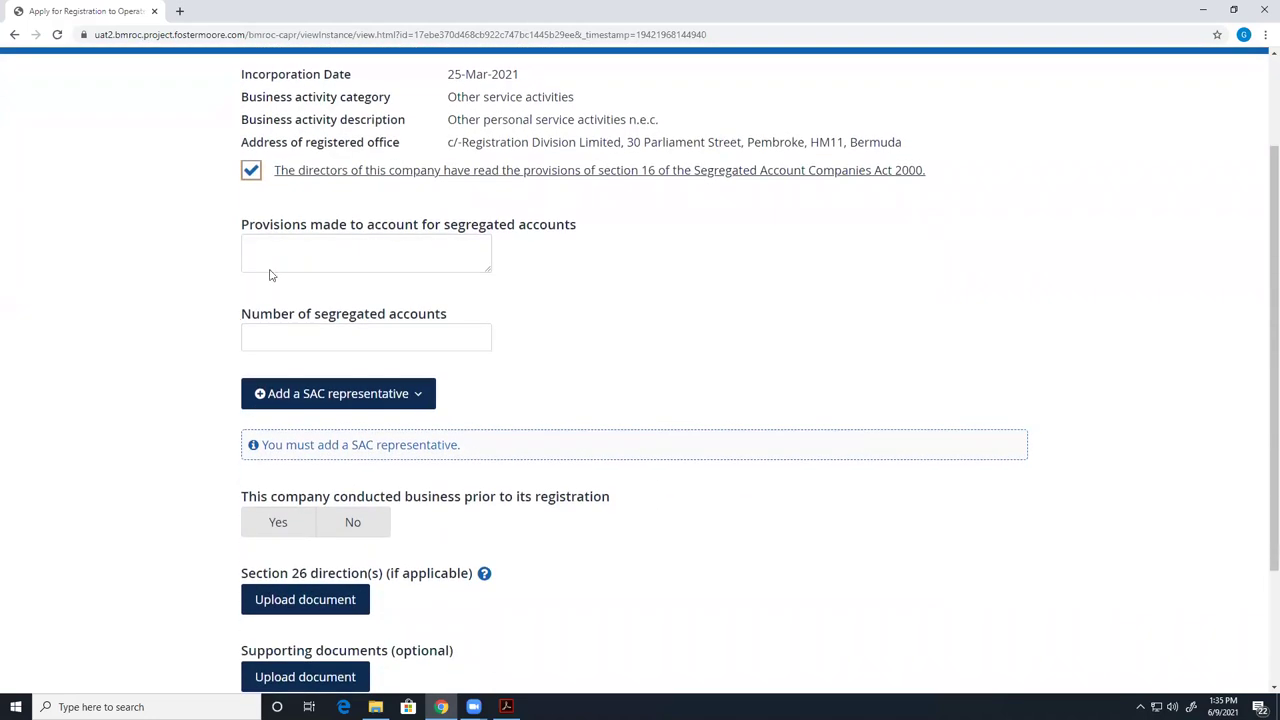
pyautogui.click(276, 246)
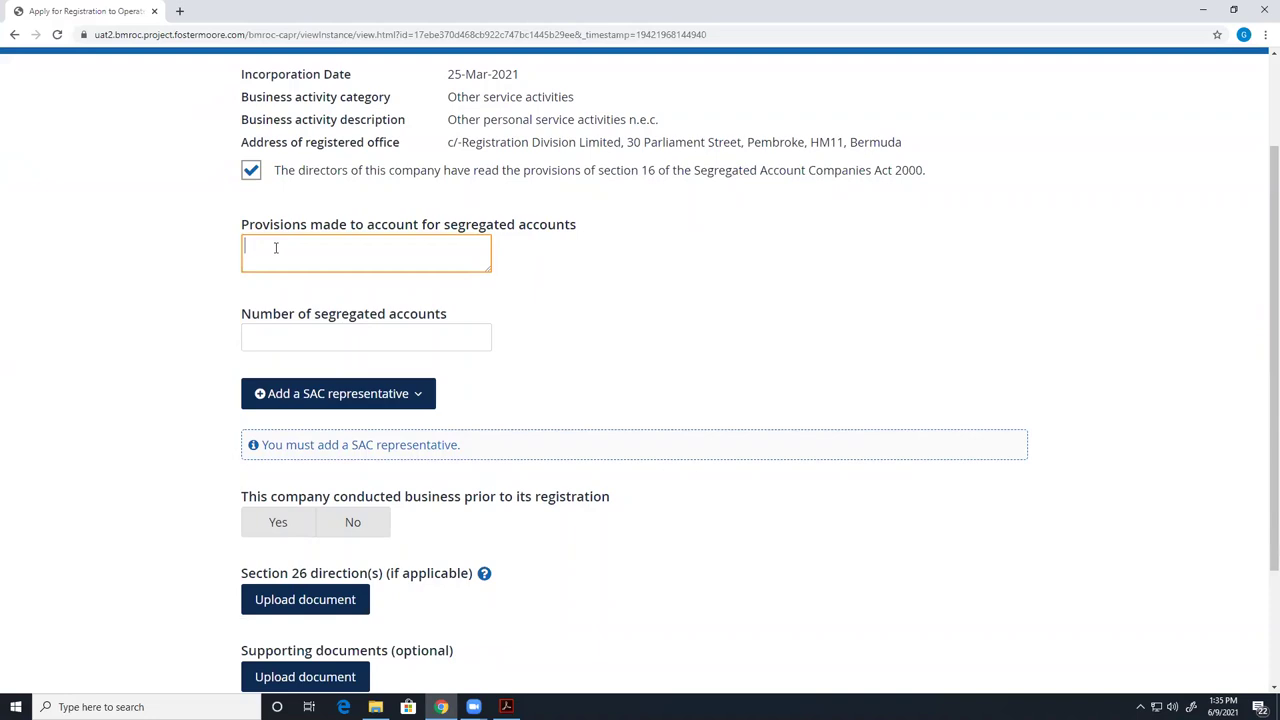
pyautogui.write('prvisions')
pyautogui.press('Left')
pyautogui.press('Left')
pyautogui.press('Left')
pyautogui.write('o')
pyautogui.click(330, 253)
pyautogui.write('made')
# - Set the number of segregated accounts to 4
pyautogui.click(285, 340)
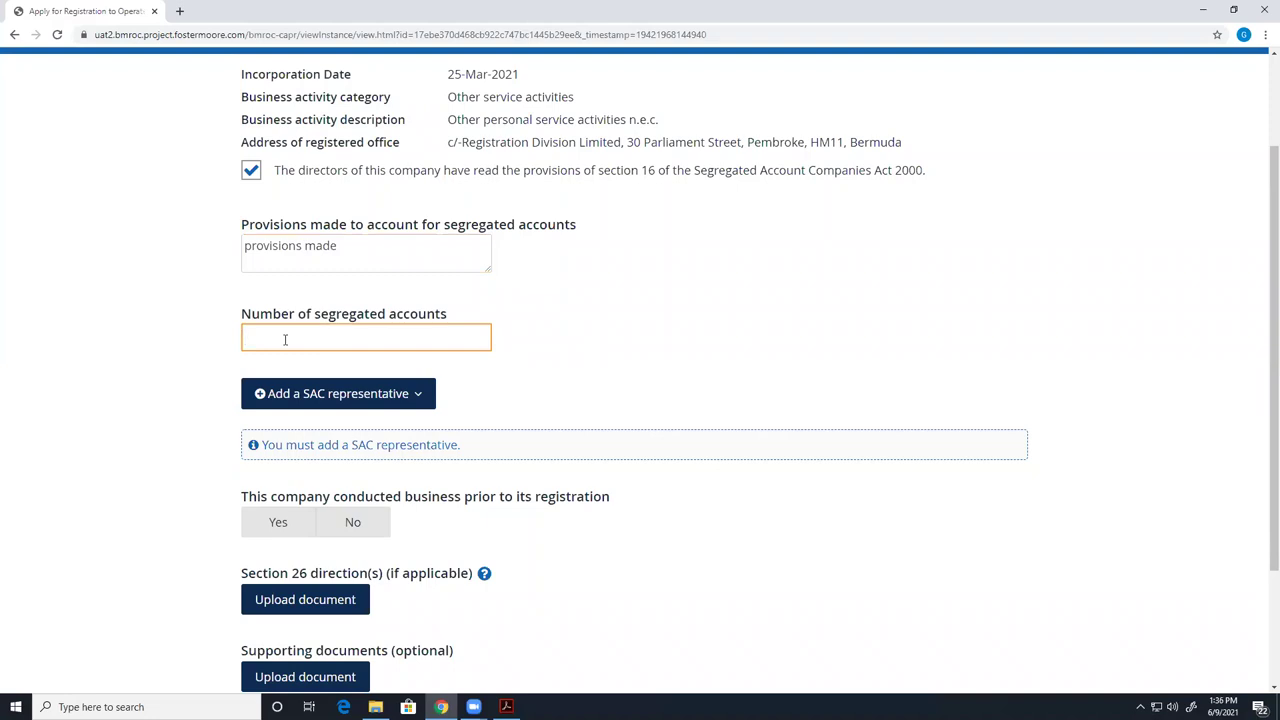
pyautogui.write('4')
pyautogui.click(201, 347)
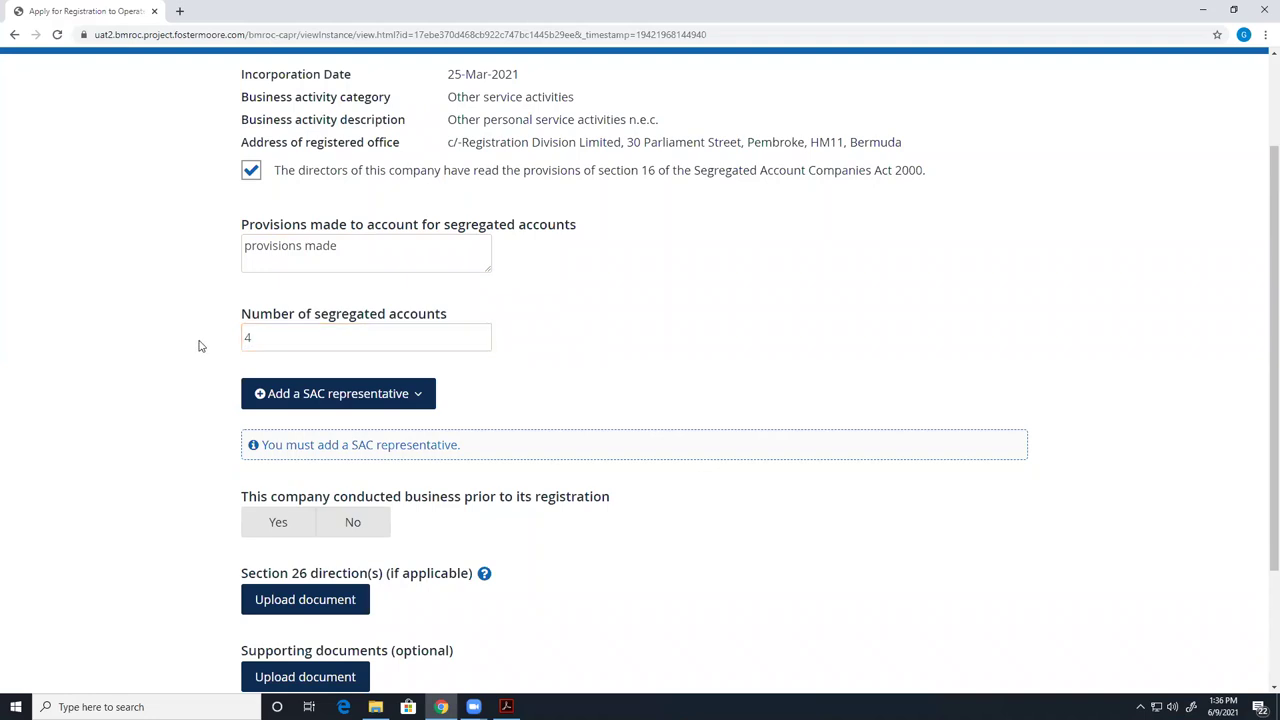
# - Add an individual SAC representative, filling in the saved name, address and email details and selecting the parish that matches the address
pyautogui.click(418, 398)
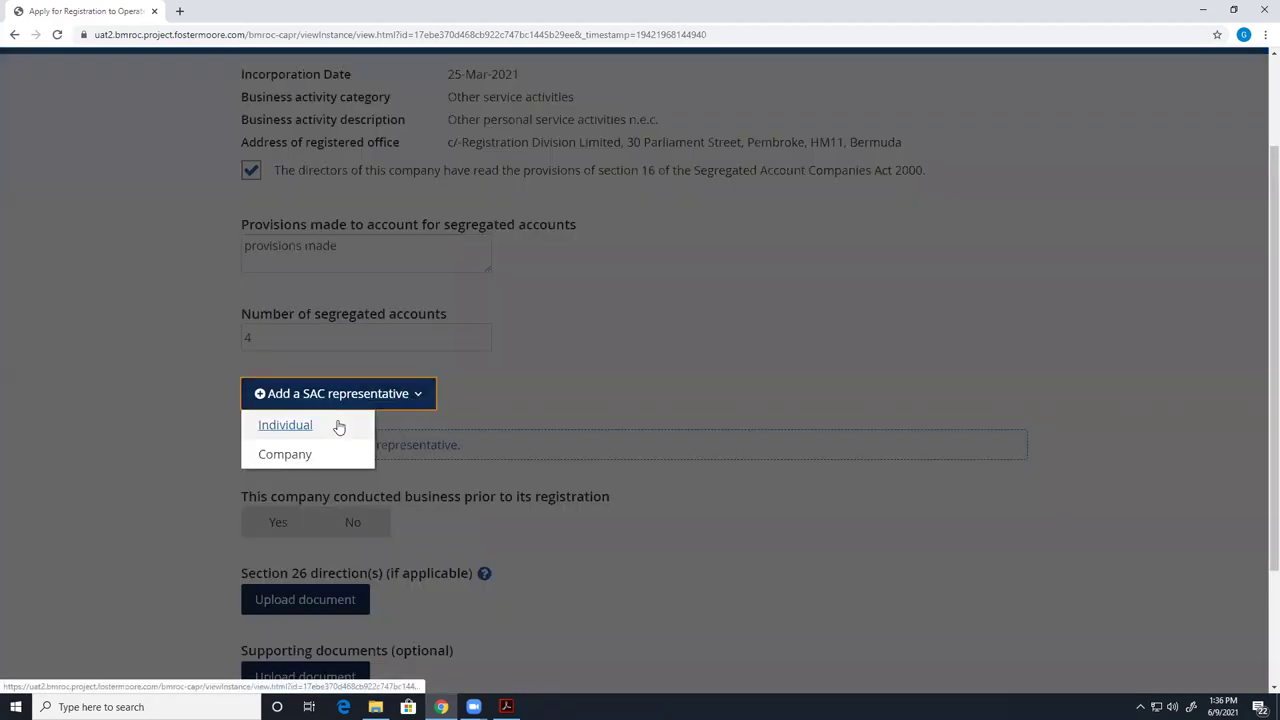
pyautogui.click(290, 425)
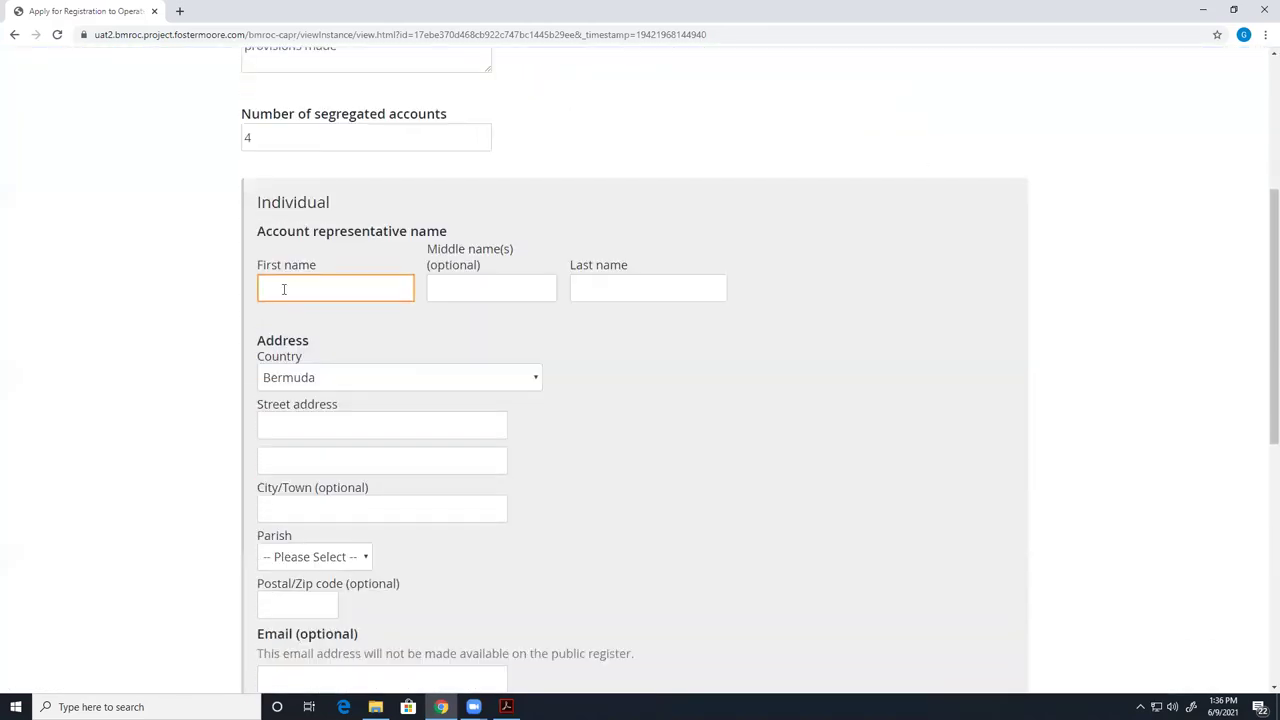
pyautogui.click(283, 289)
pyautogui.click(280, 333)
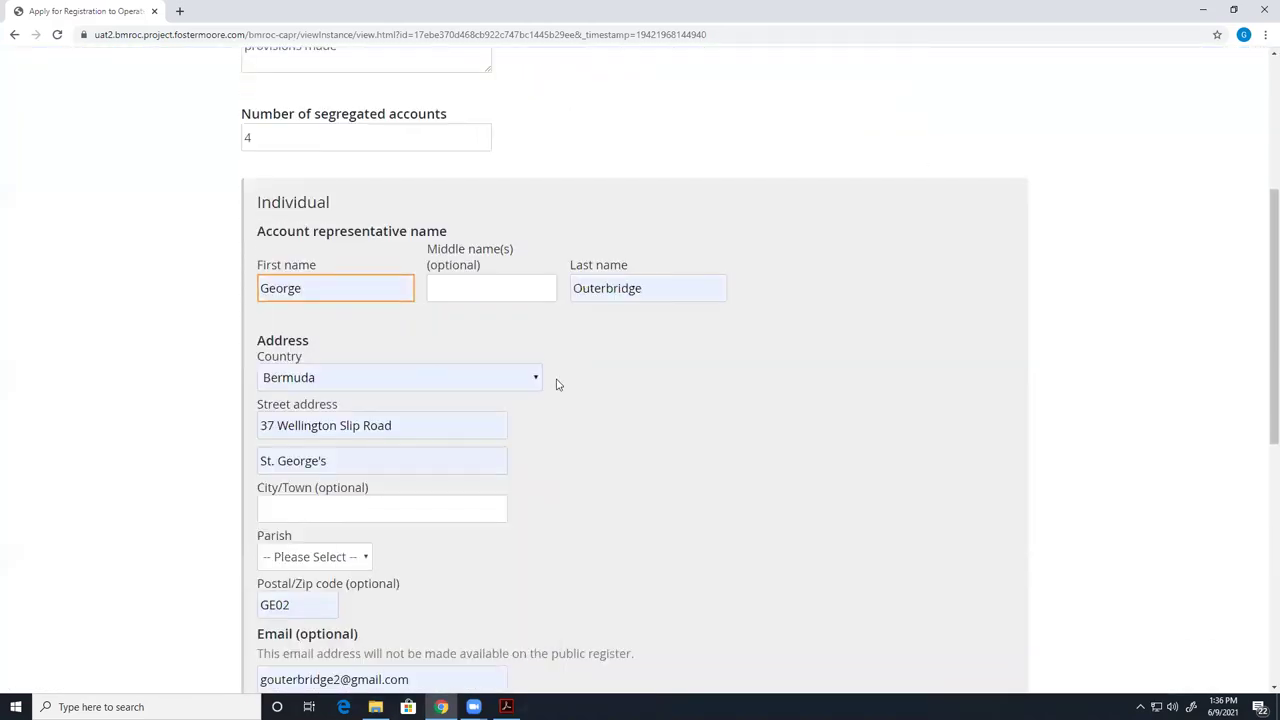
pyautogui.scroll(-2, 554, 380)
pyautogui.click(363, 357)
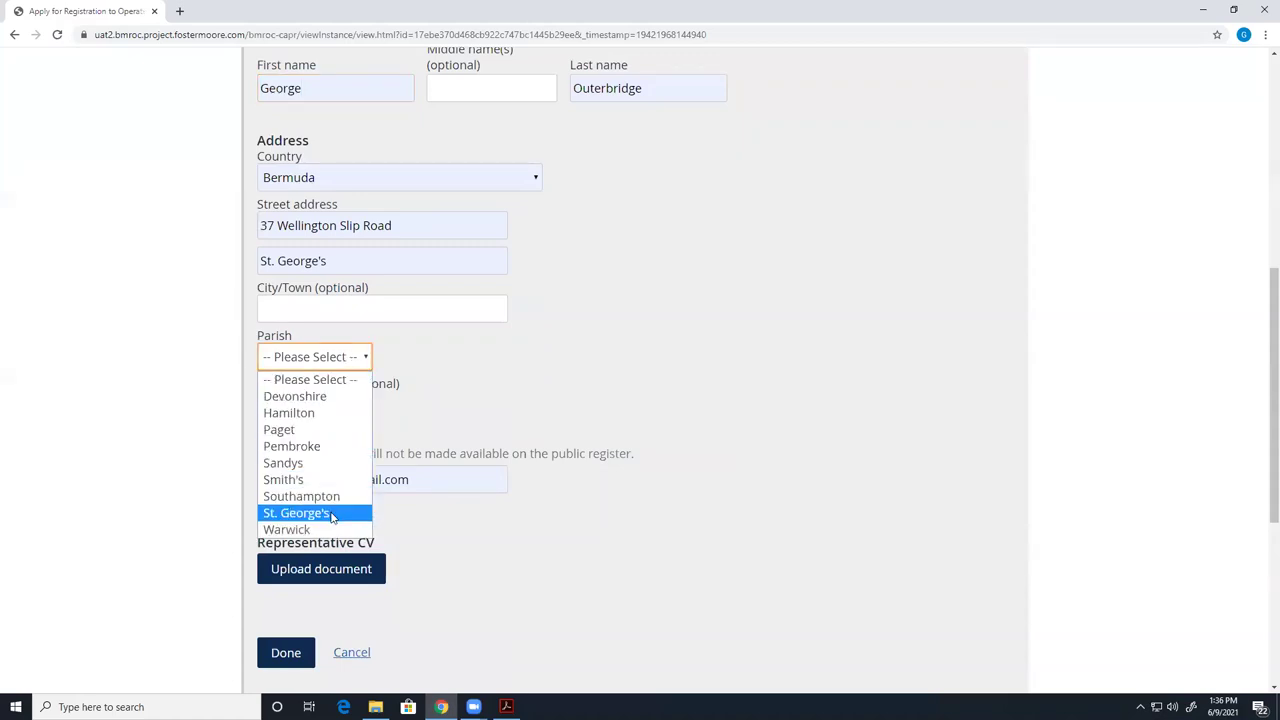
pyautogui.click(333, 514)
# - Upload Test_Document_1 (3).pdf as the representative's CV and save the SAC representative entry
pyautogui.scroll(-1, 518, 546)
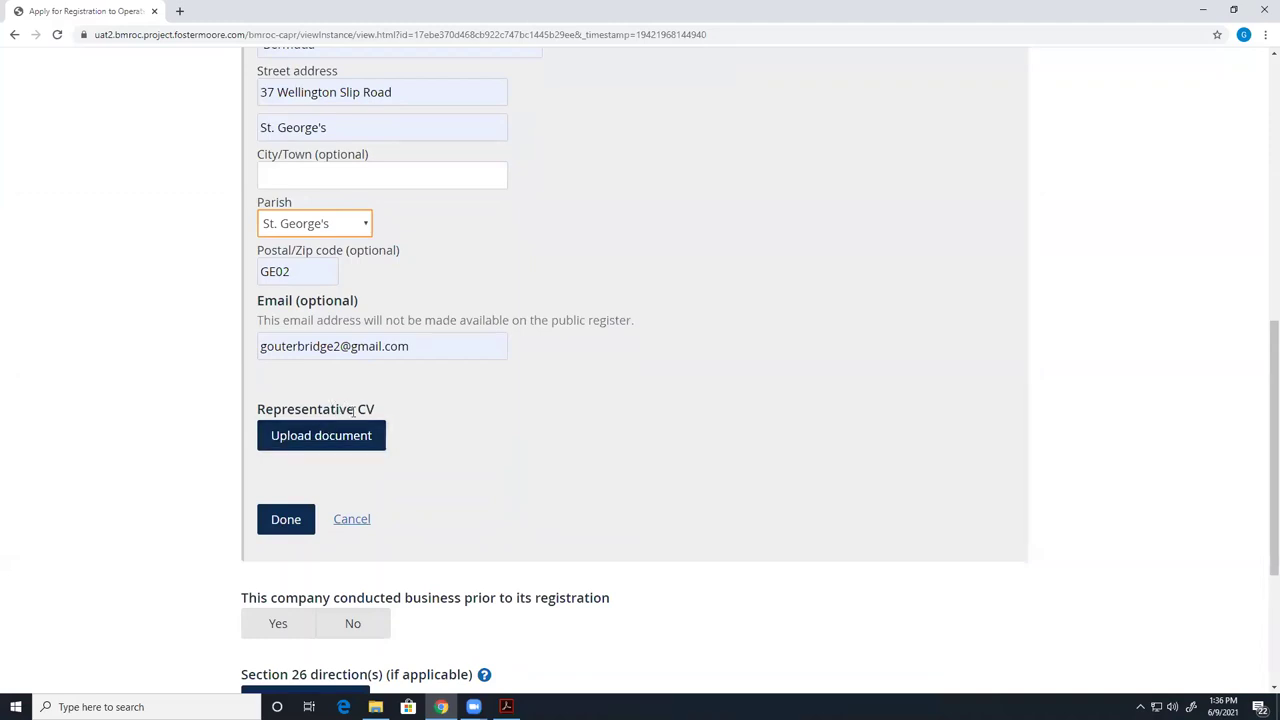
pyautogui.click(334, 434)
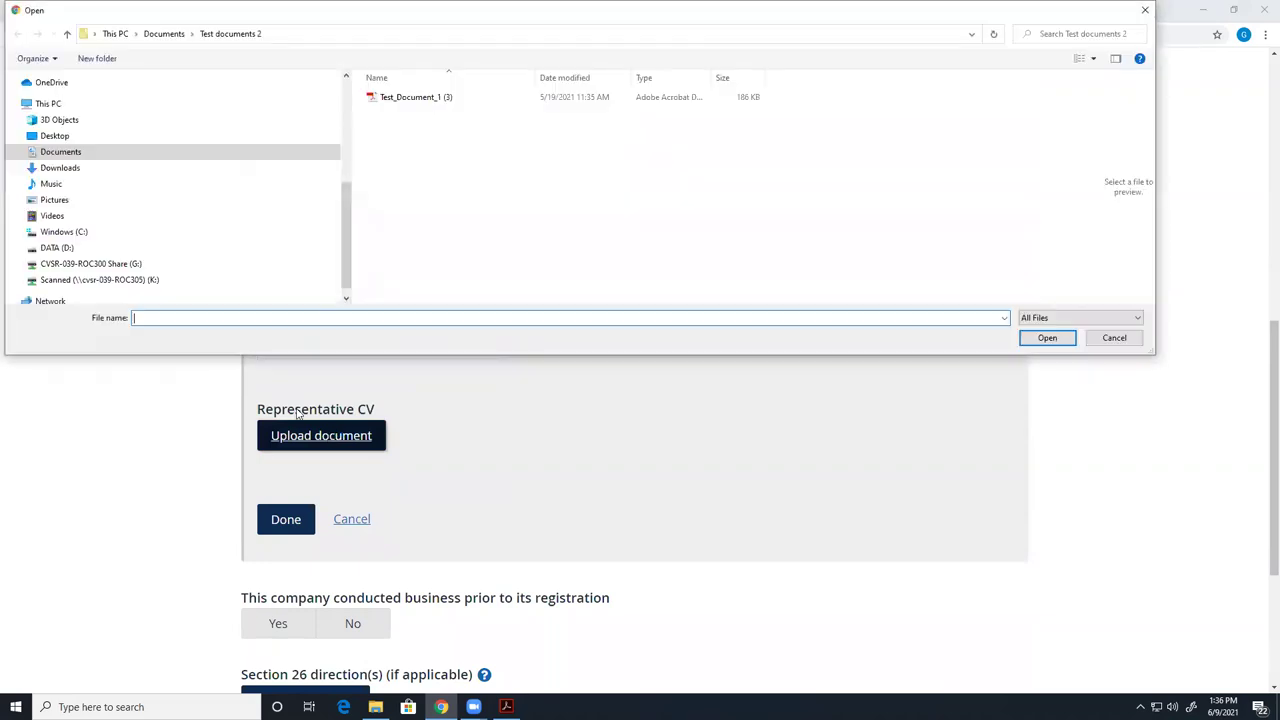
pyautogui.click(402, 100)
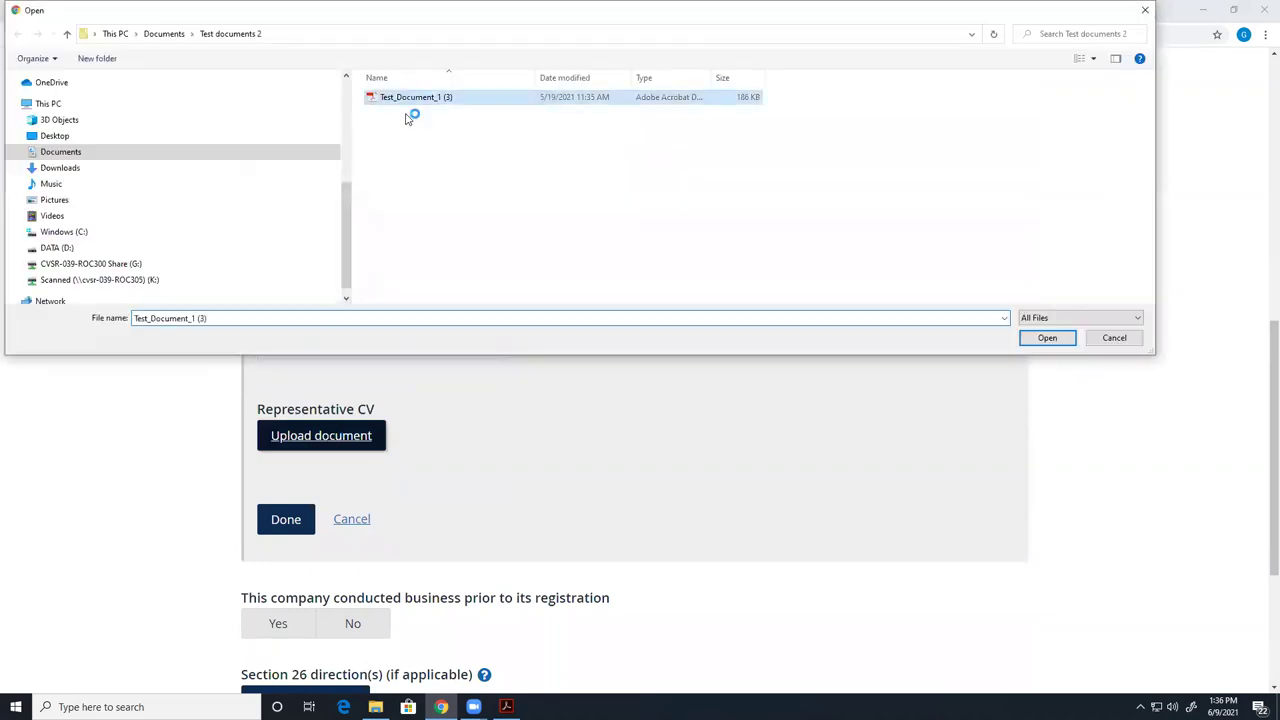
pyautogui.click(1052, 345)
pyautogui.scroll(-1, 194, 292)
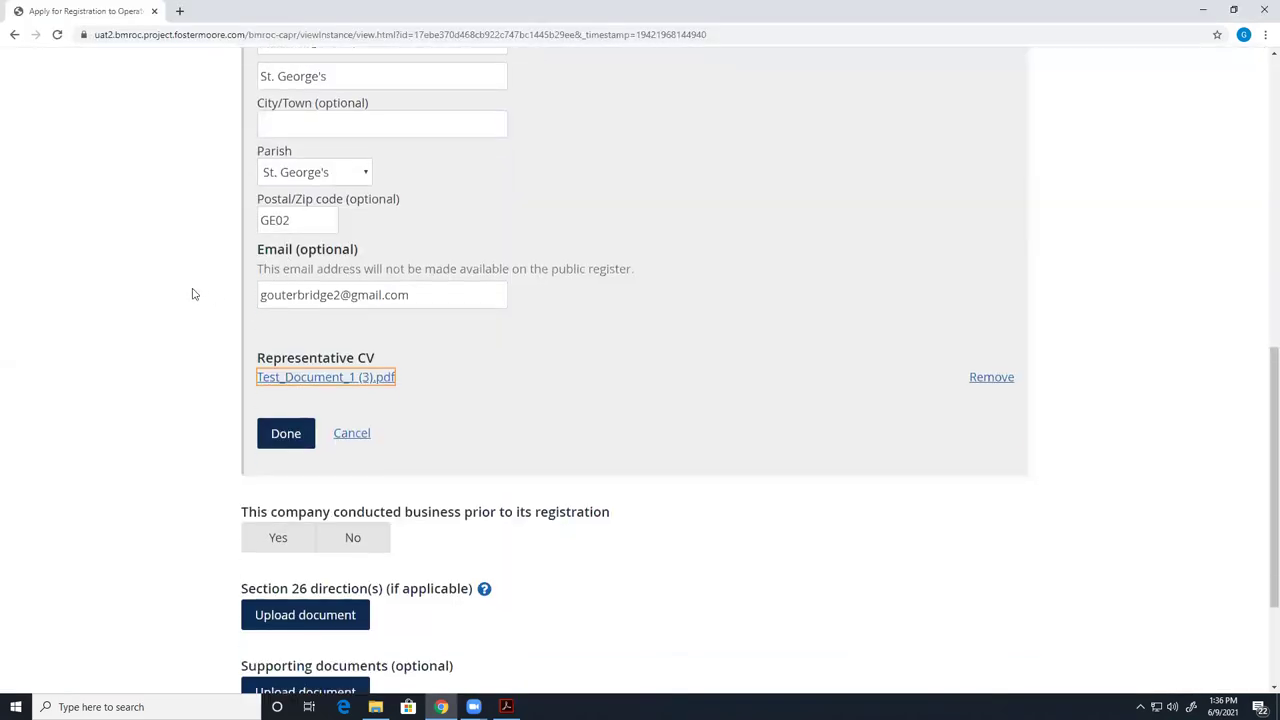
pyautogui.scroll(-1, 194, 293)
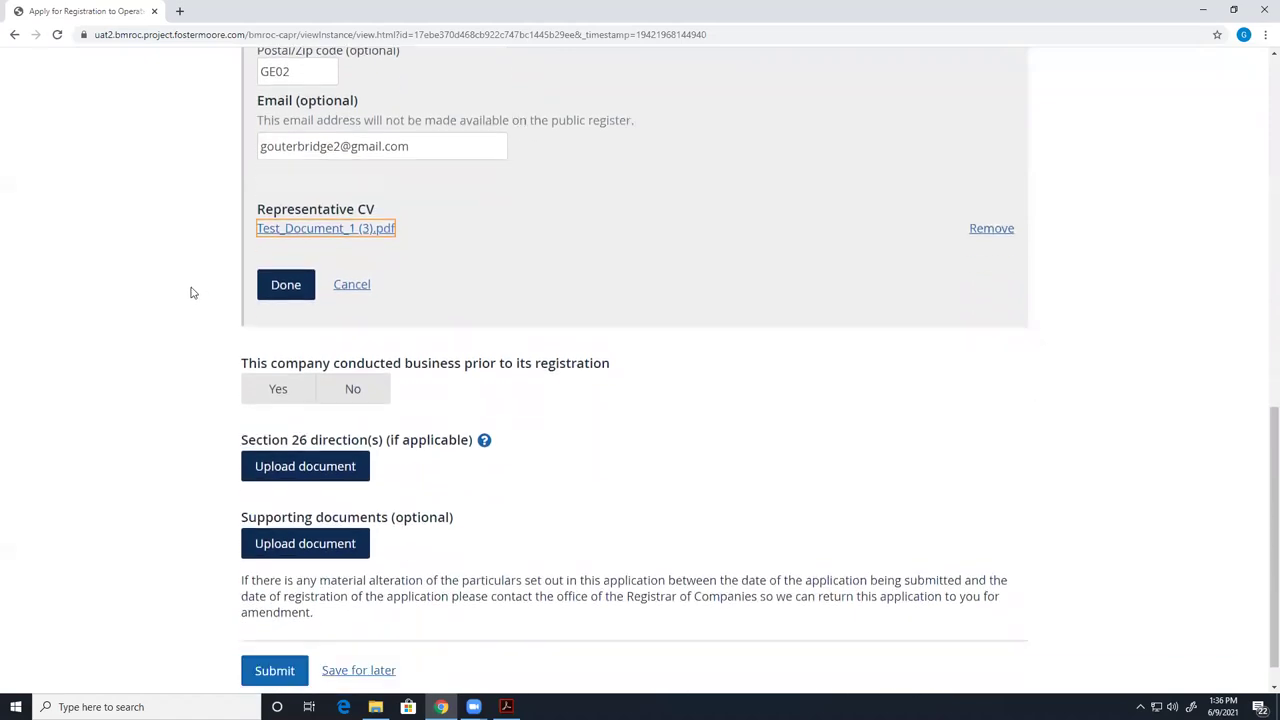
pyautogui.click(268, 288)
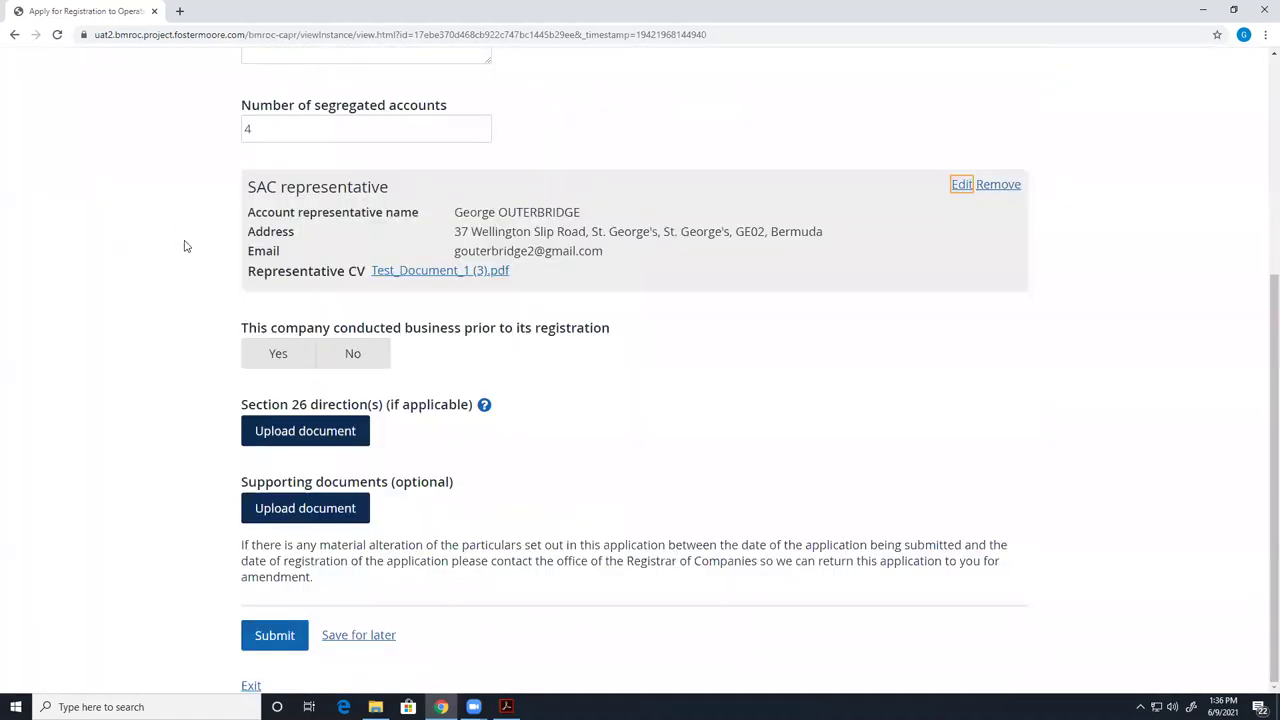
# - Preview the document requirements for prior business, set the answer to No, and submit the segregated accounts application
pyautogui.click(296, 351)
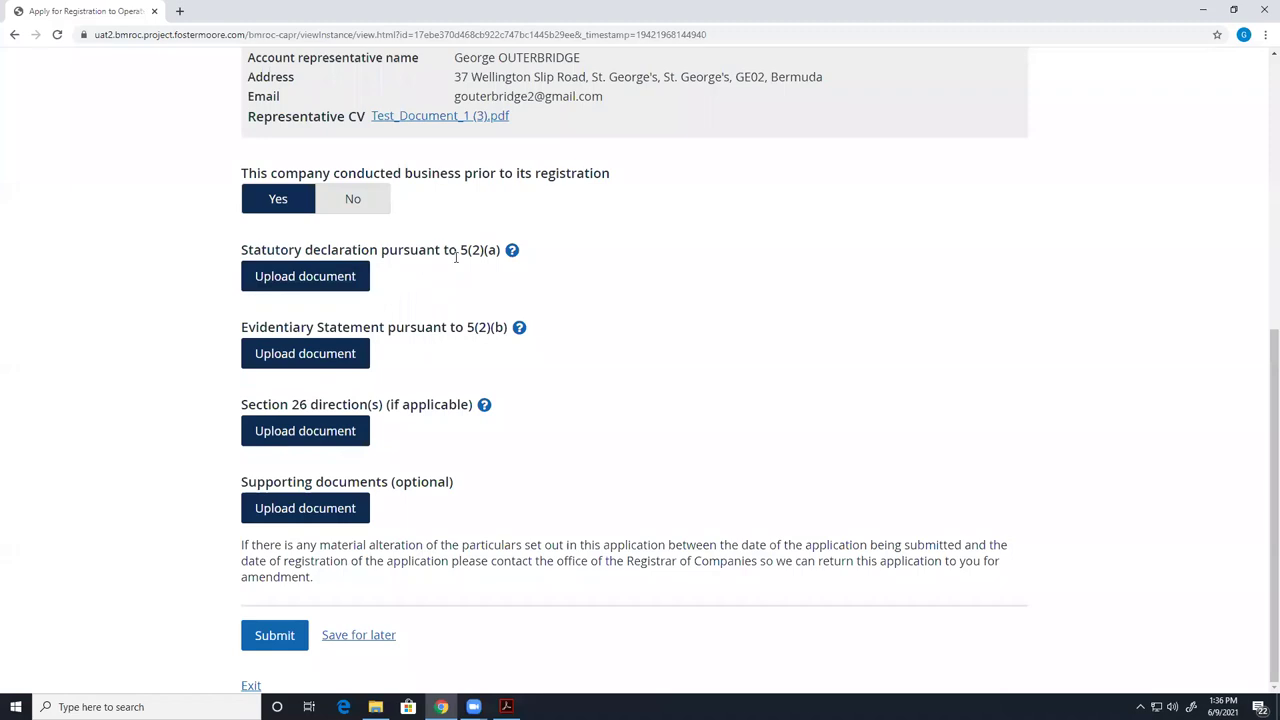
pyautogui.click(350, 201)
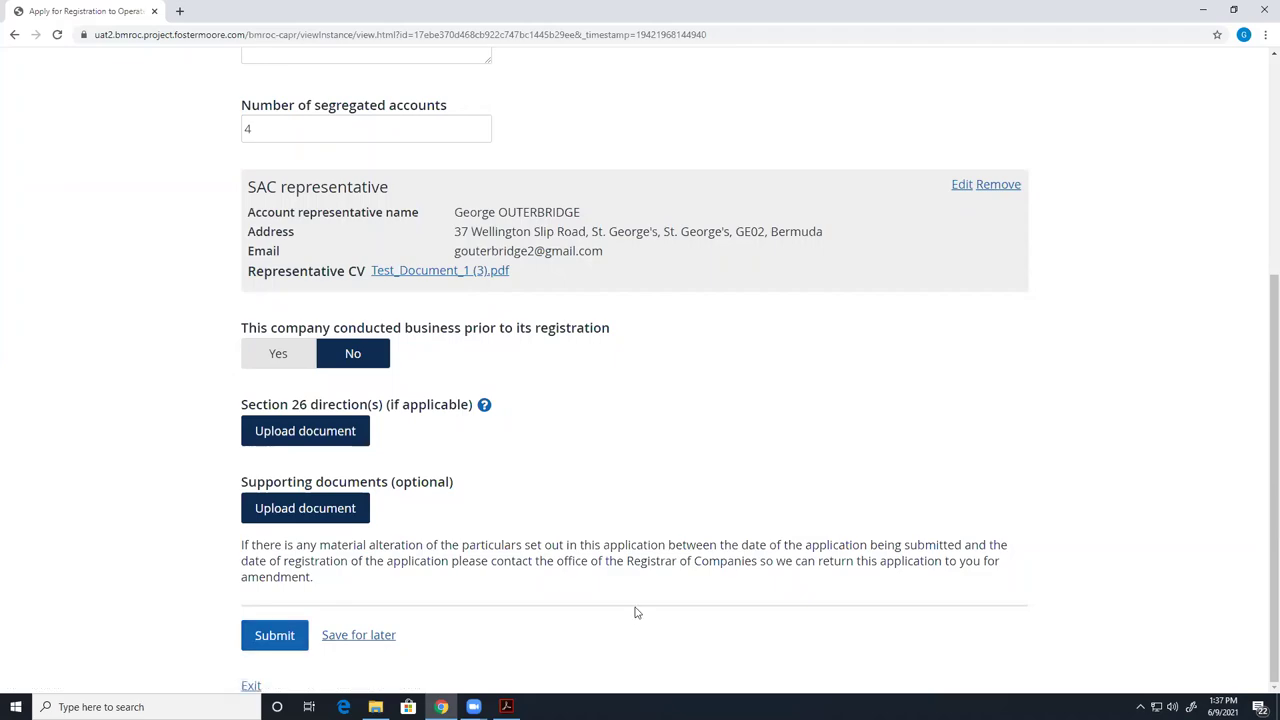
pyautogui.scroll(4, 636, 612)
pyautogui.scroll(-4, 636, 612)
pyautogui.click(272, 636)
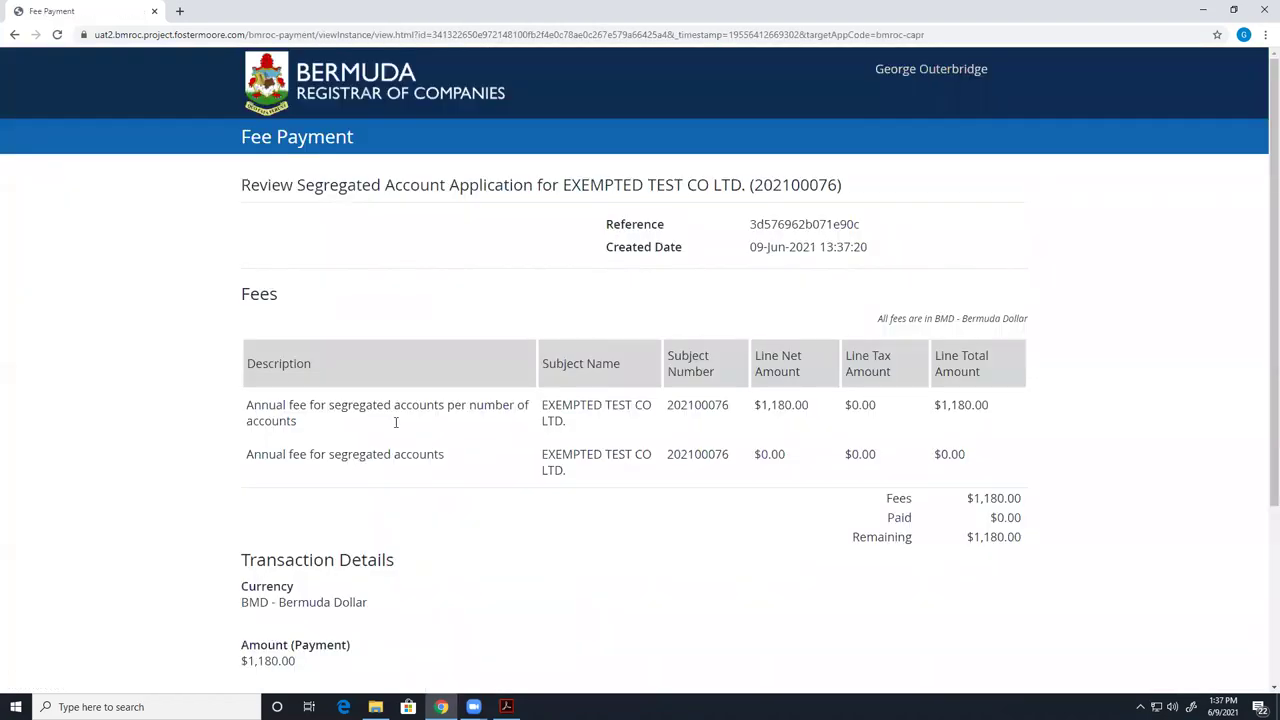
# - Pay the segregated accounts application fee using the Account payment method and acknowledge the submission for review
pyautogui.moveTo(762, 405); pyautogui.dragTo(800, 412)
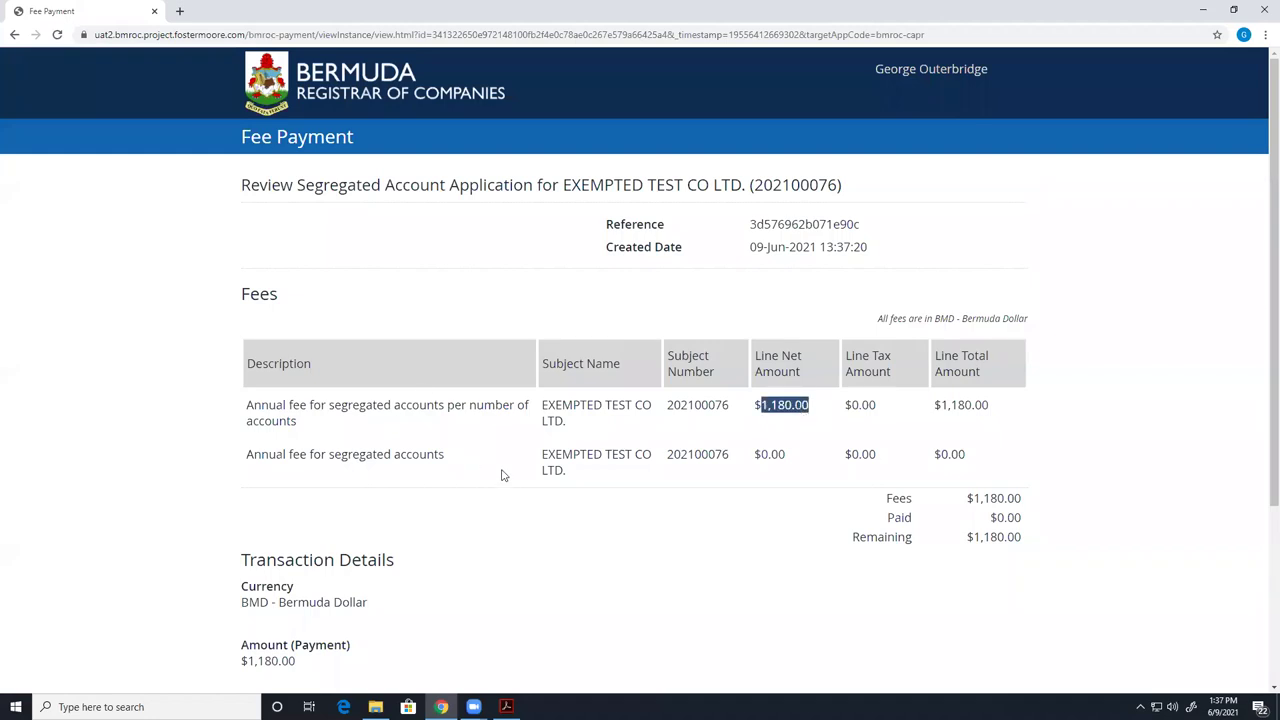
pyautogui.scroll(-3, 500, 470)
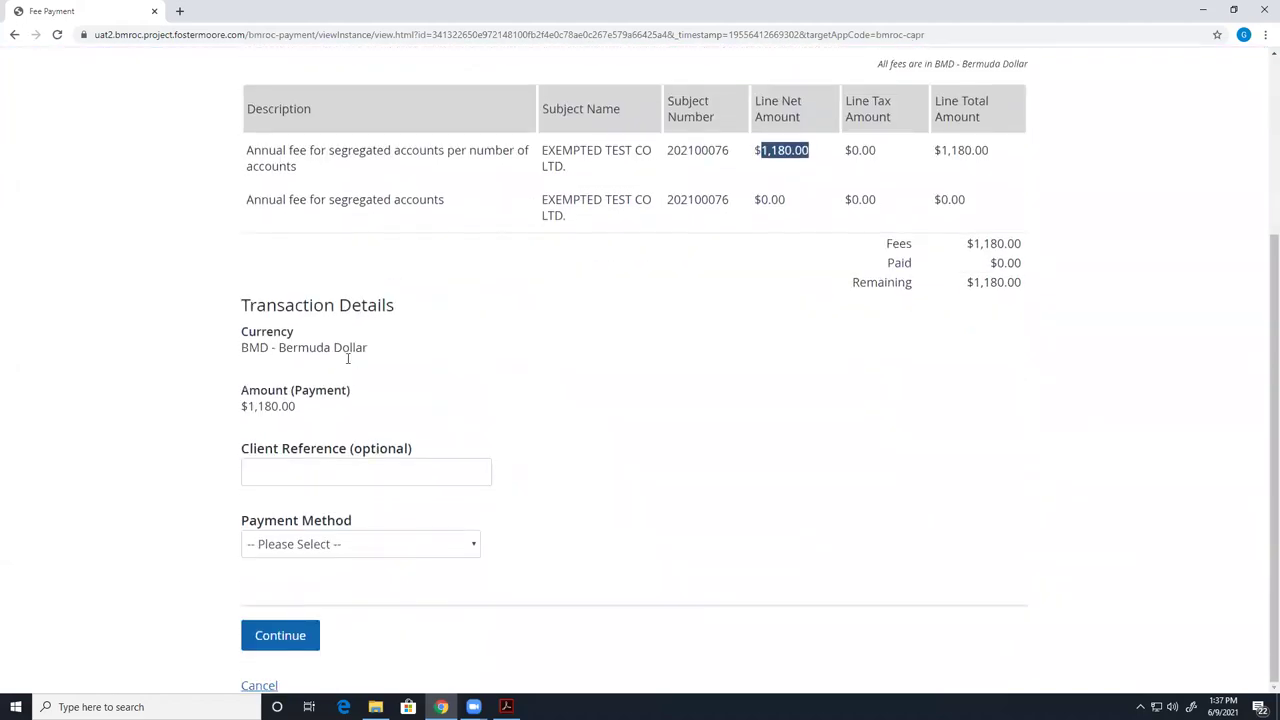
pyautogui.click(410, 548)
pyautogui.click(380, 584)
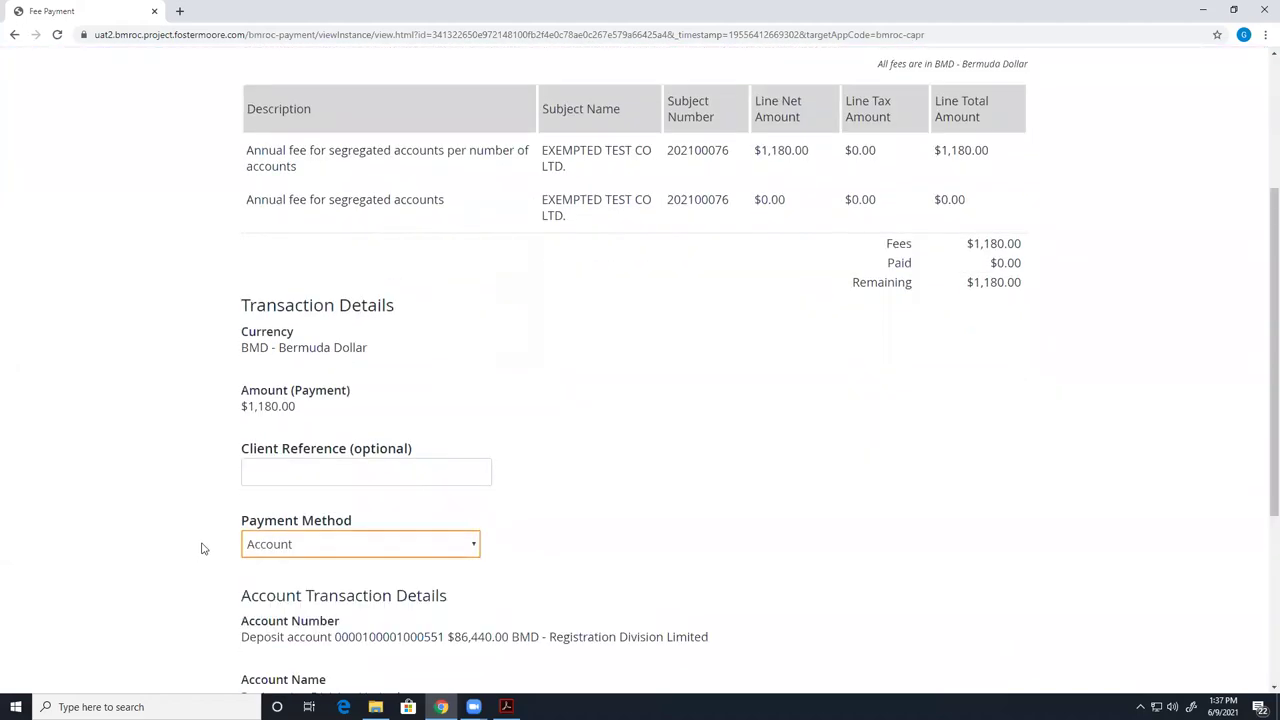
pyautogui.scroll(-4, 202, 548)
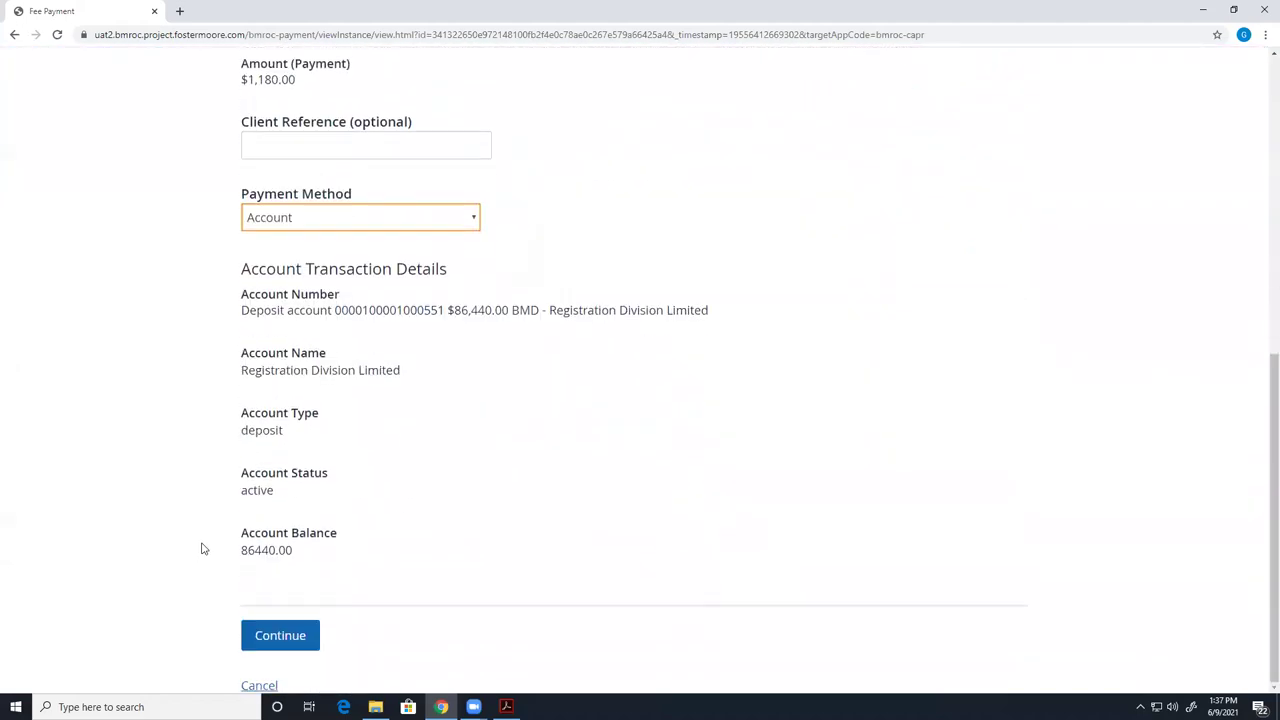
pyautogui.click(262, 642)
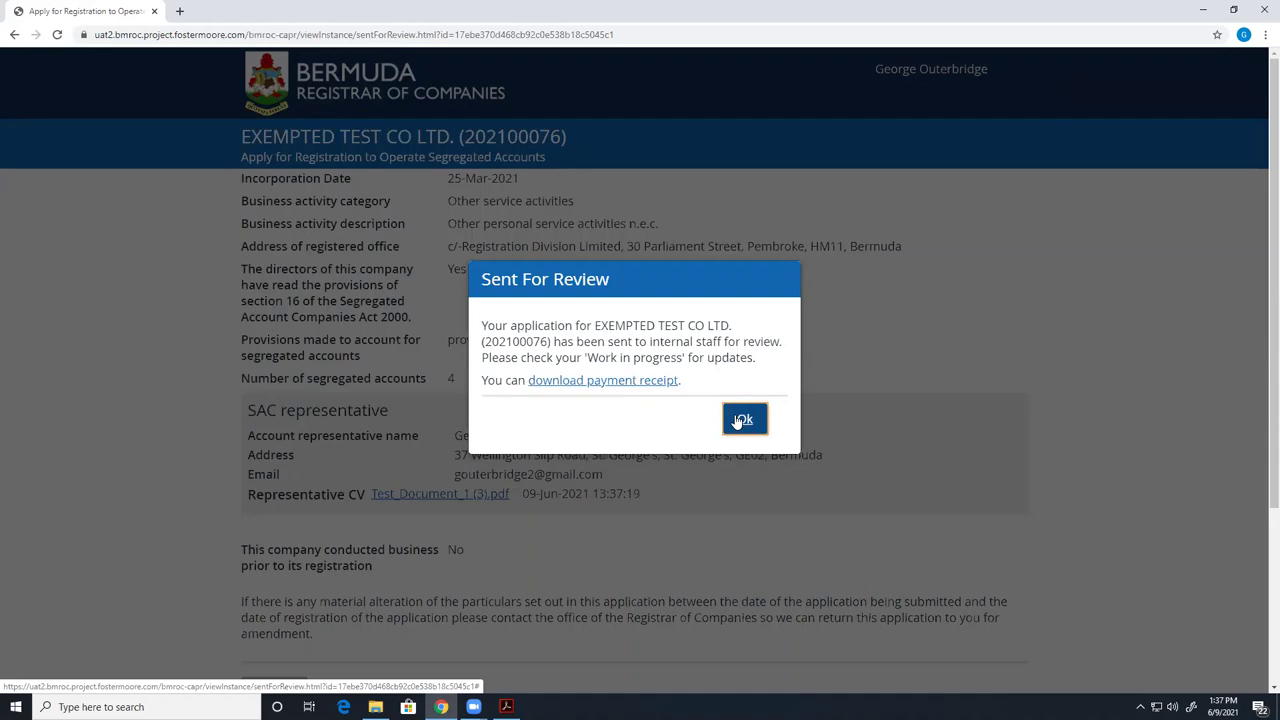
pyautogui.click(742, 420)
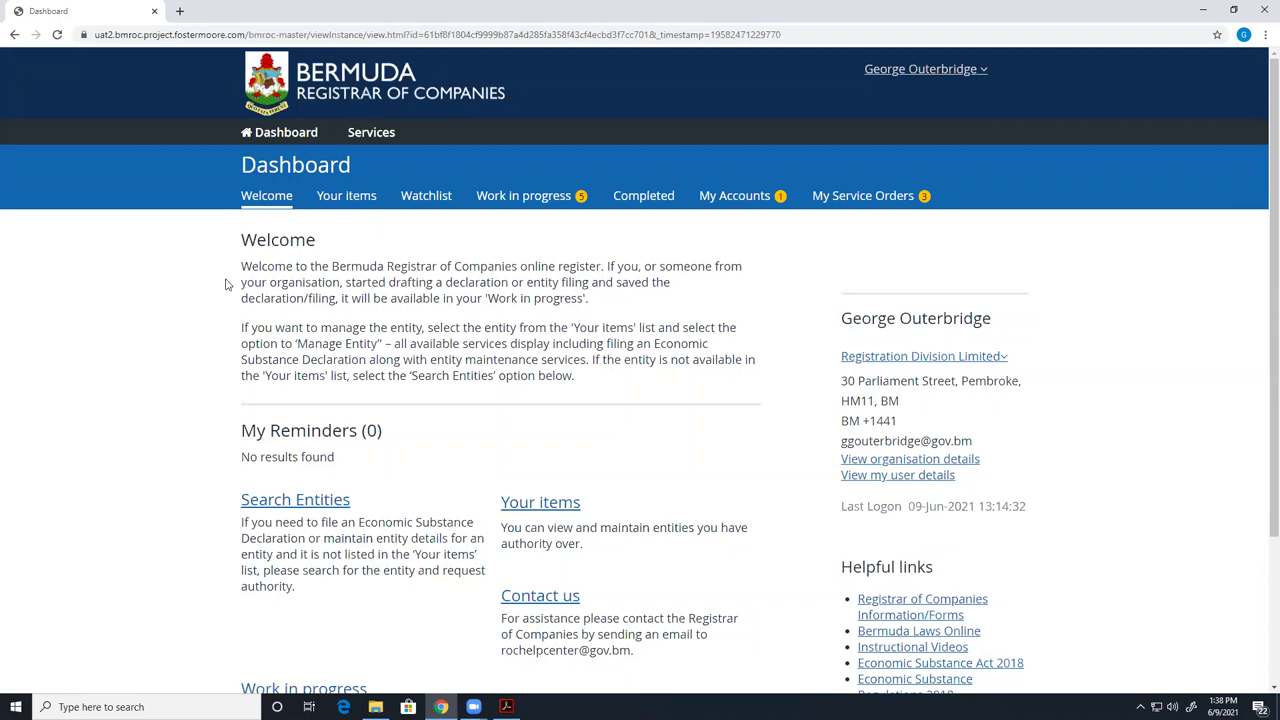
# - Switch the filing capacity to As Individual and view the accounts available under it
pyautogui.scroll(-1, 228, 285)
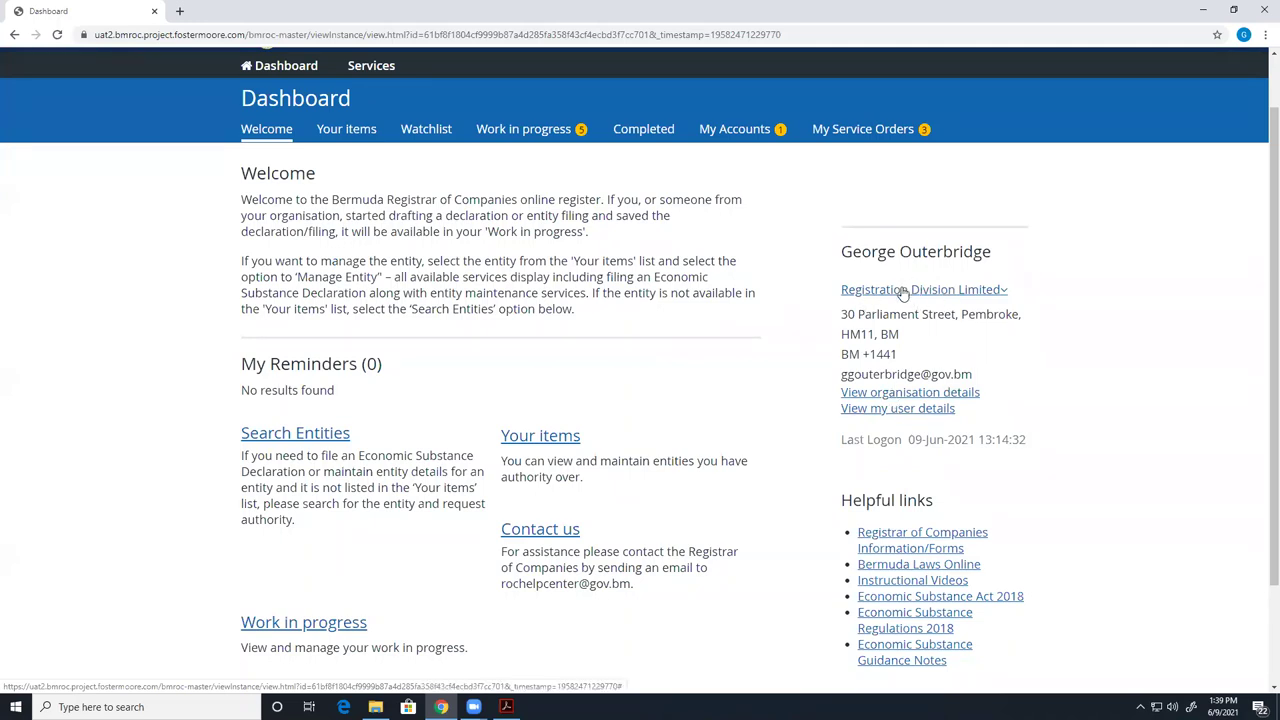
pyautogui.click(902, 291)
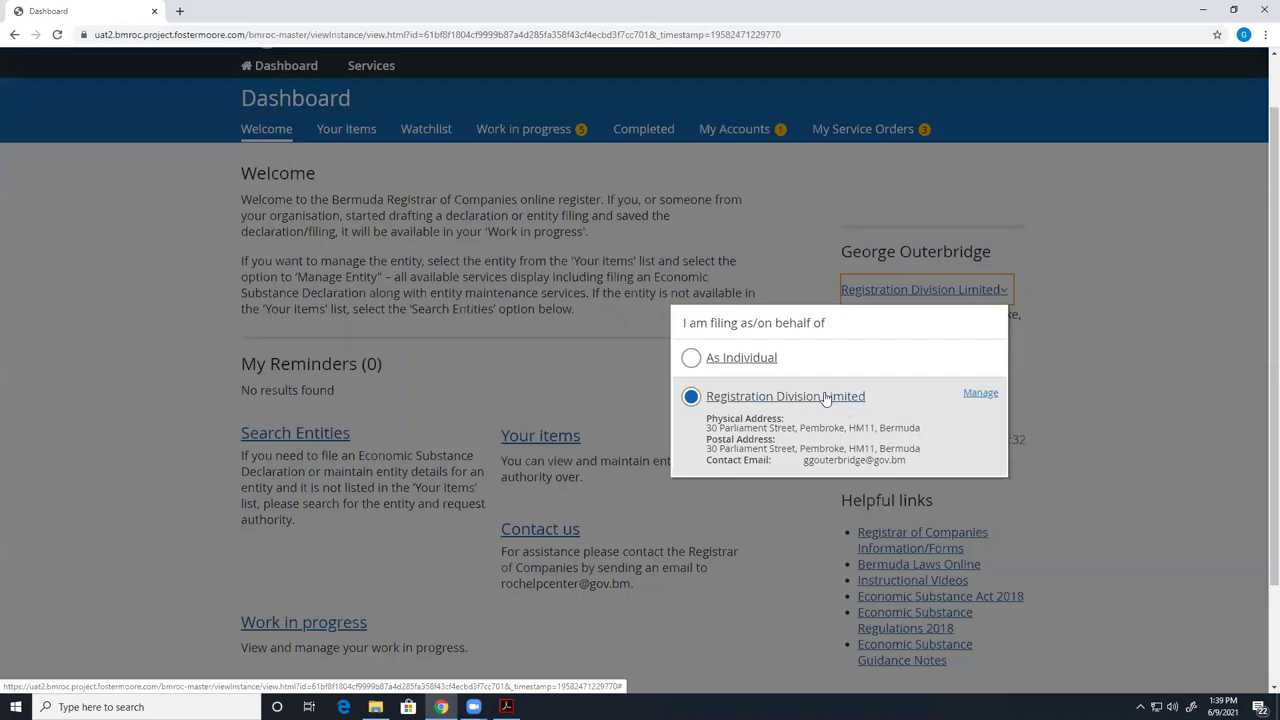
pyautogui.click(744, 368)
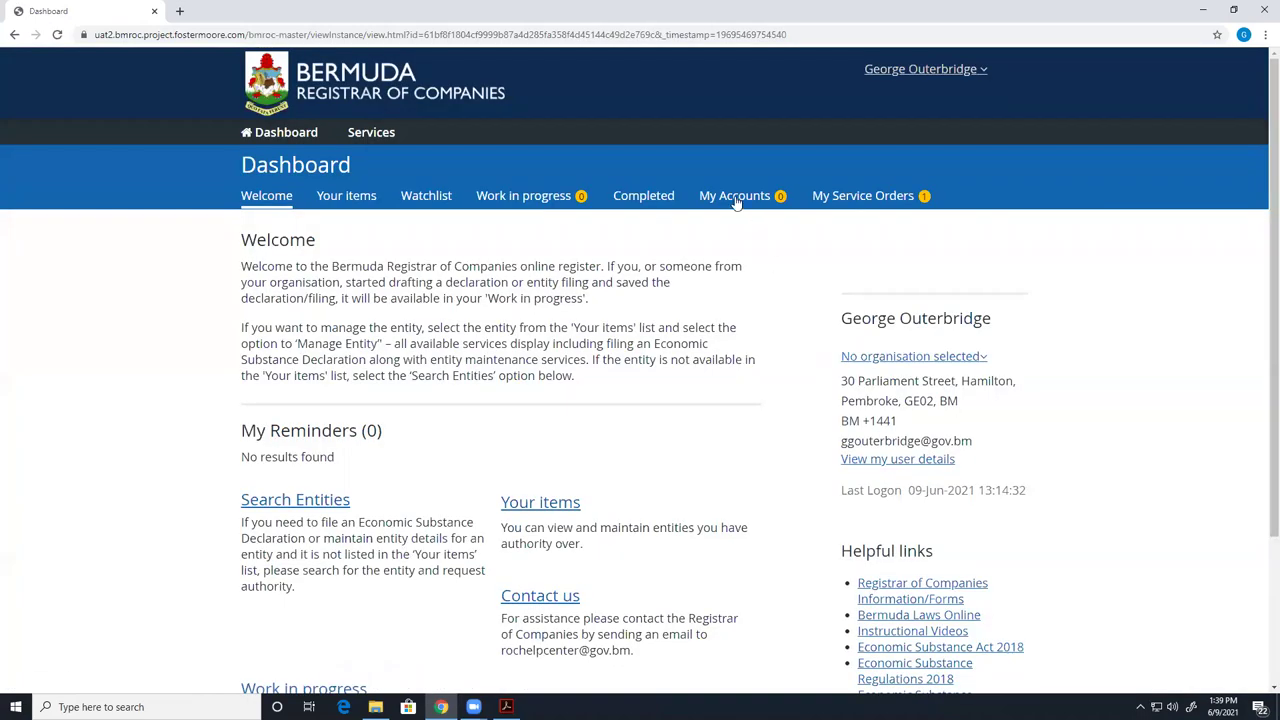
pyautogui.click(736, 198)
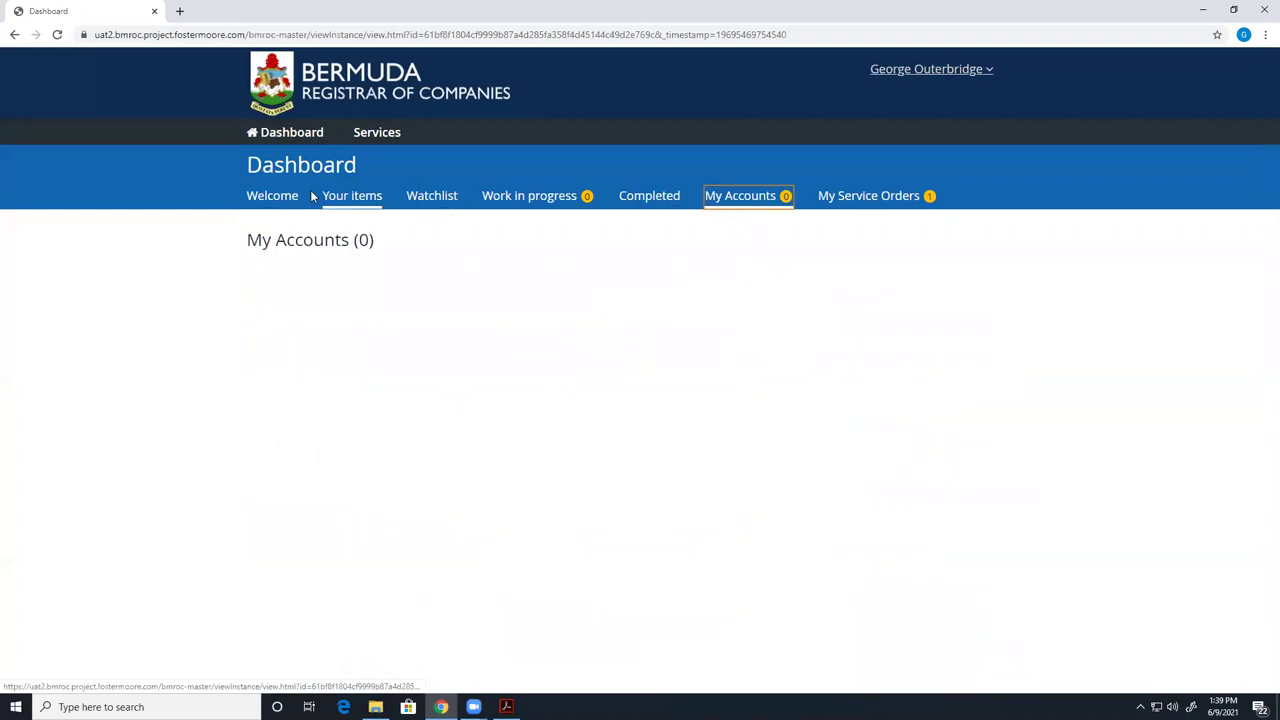
# - Return to the dashboard's welcome page and switch the filing capacity back to Registration Division Limited
pyautogui.click(346, 90)
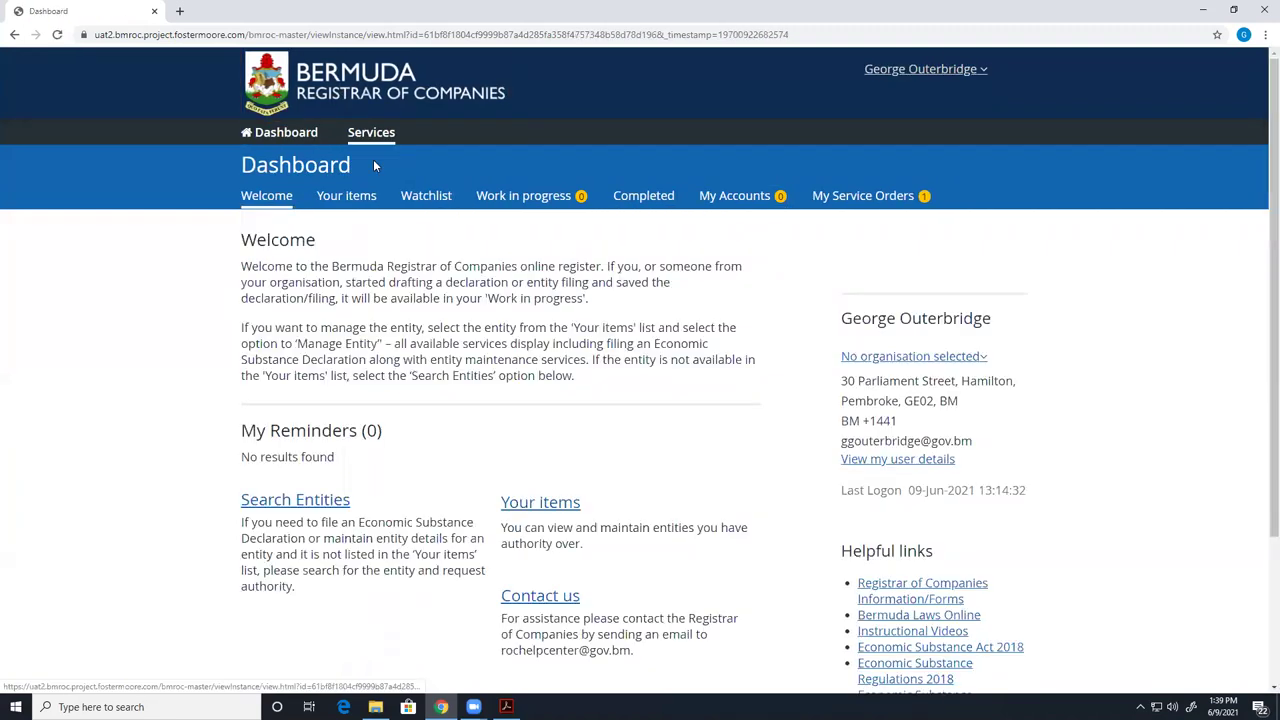
pyautogui.click(860, 360)
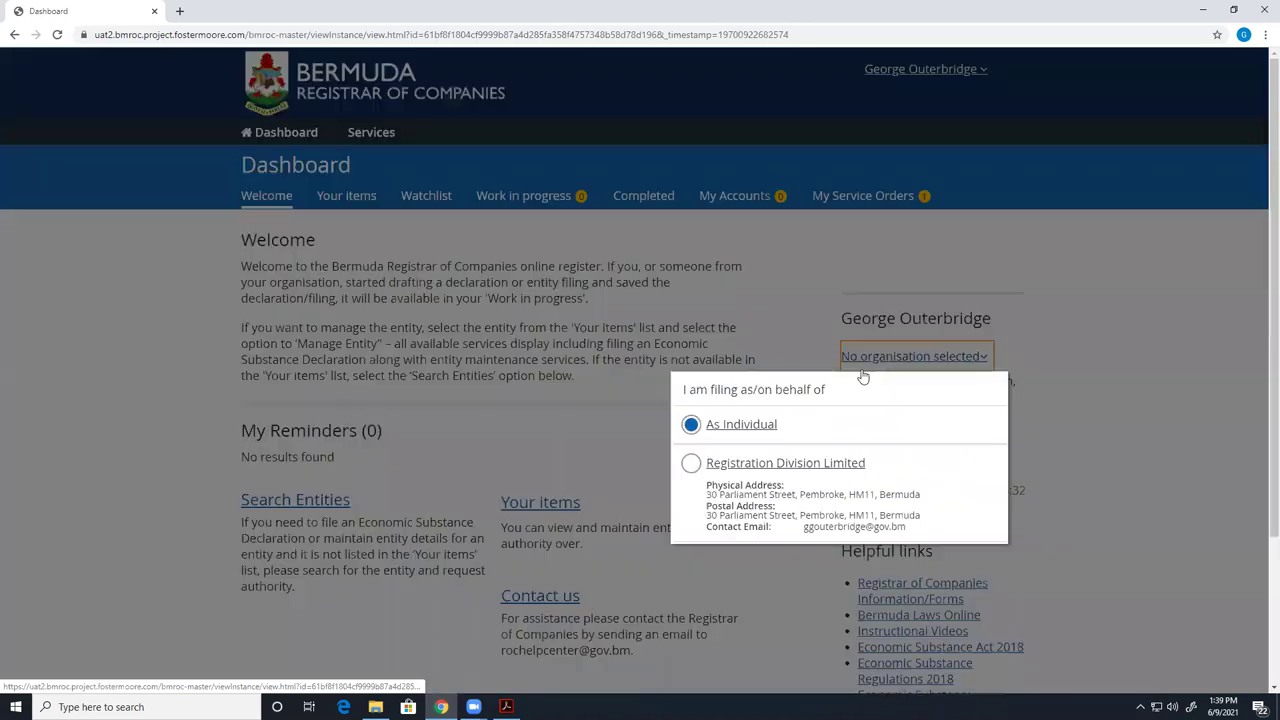
pyautogui.click(752, 460)
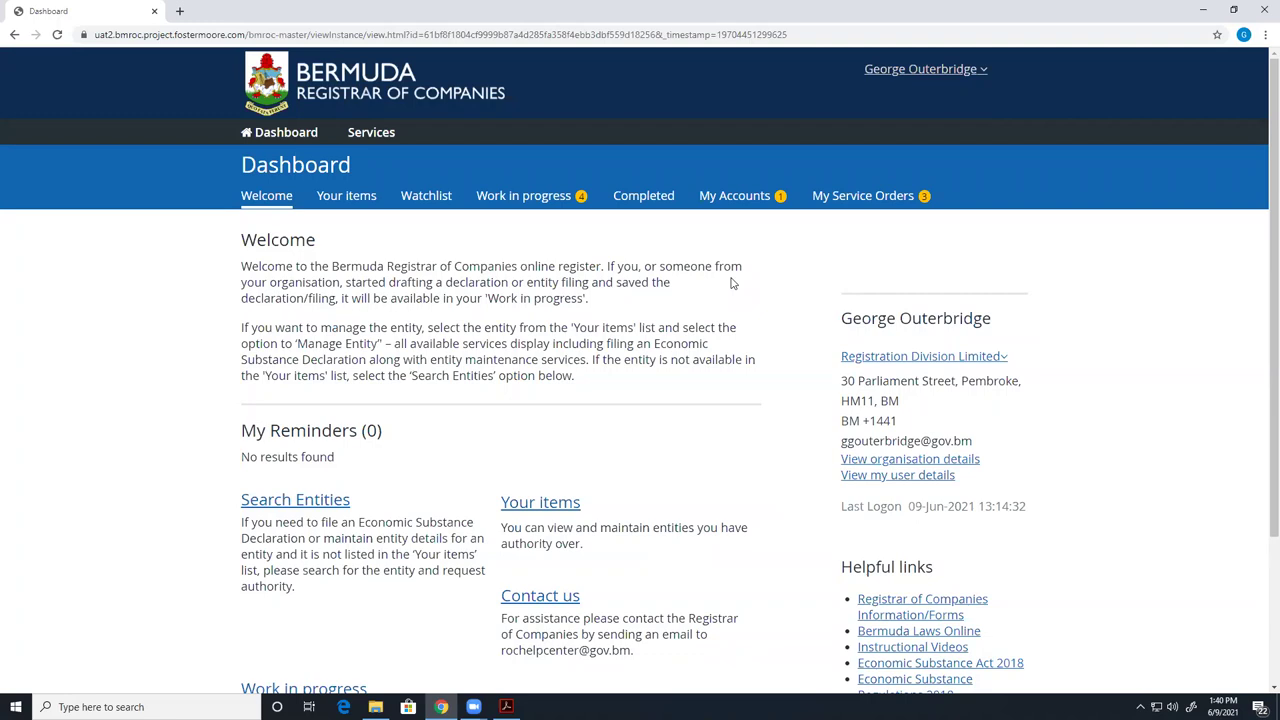
# - Open the foreign corporation search under Foreign Corporation Charges and search for "exemt"
pyautogui.click(384, 147)
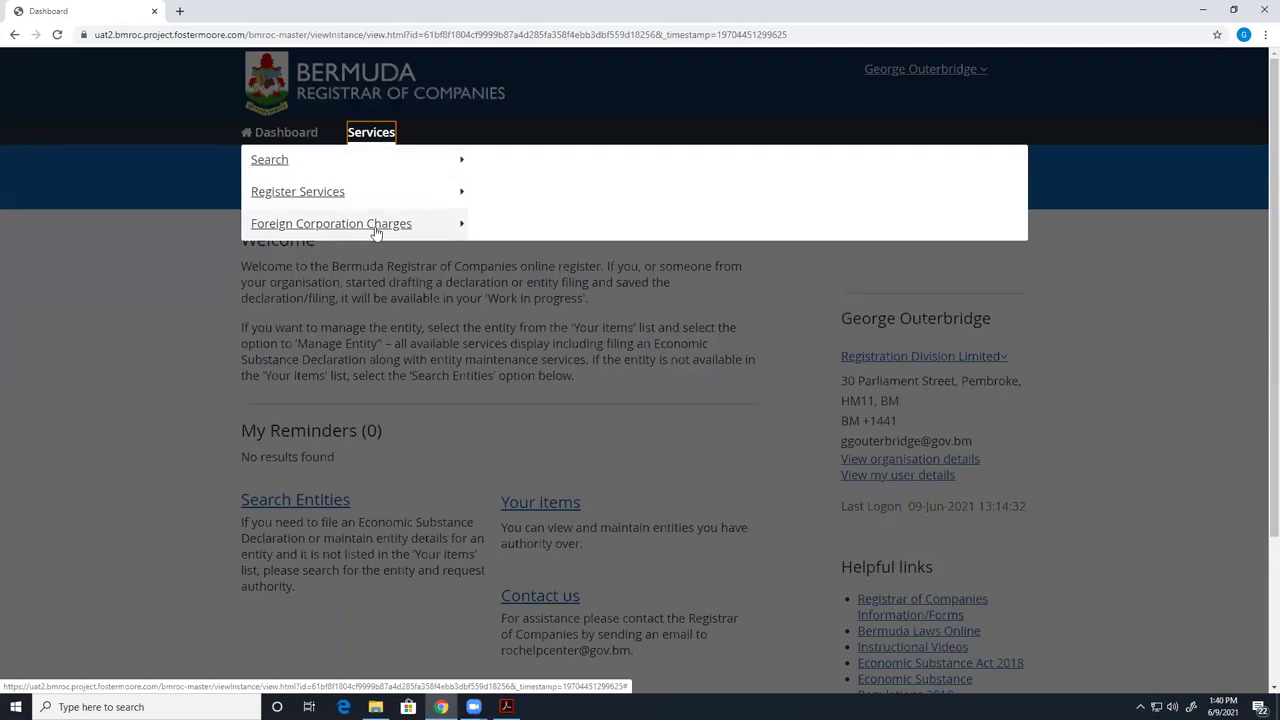
pyautogui.moveTo(376, 232)
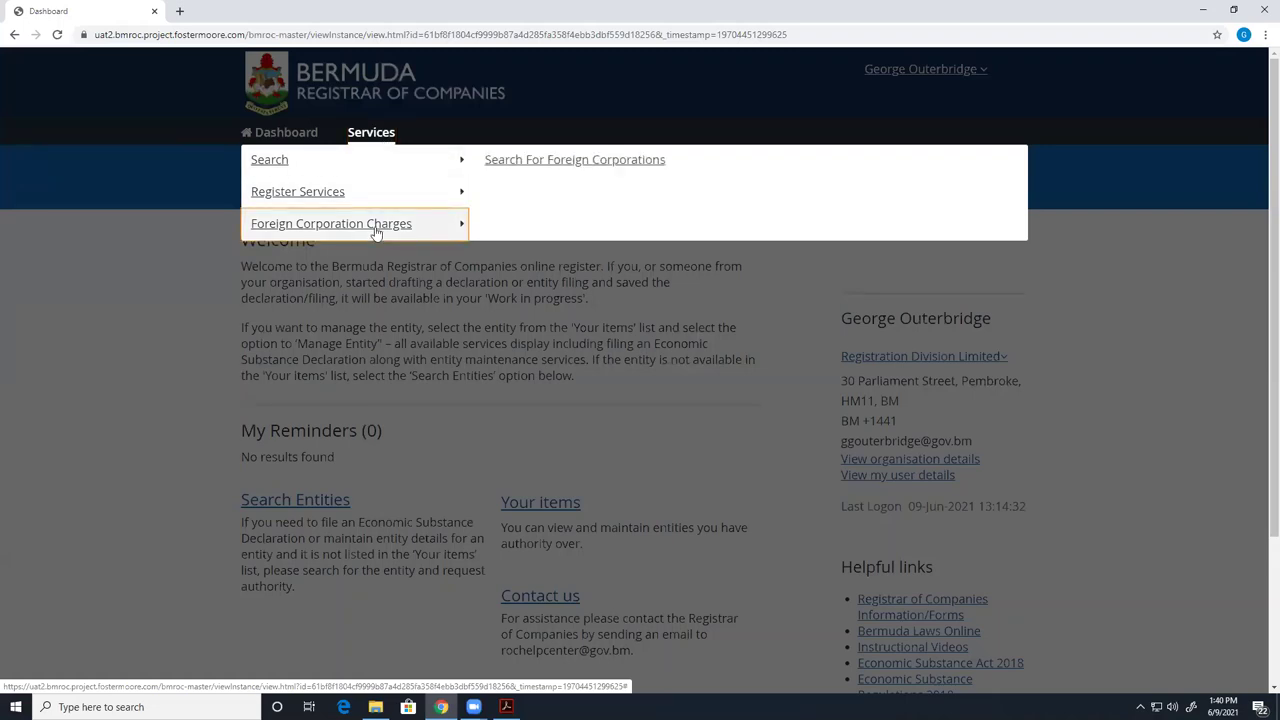
pyautogui.click(527, 164)
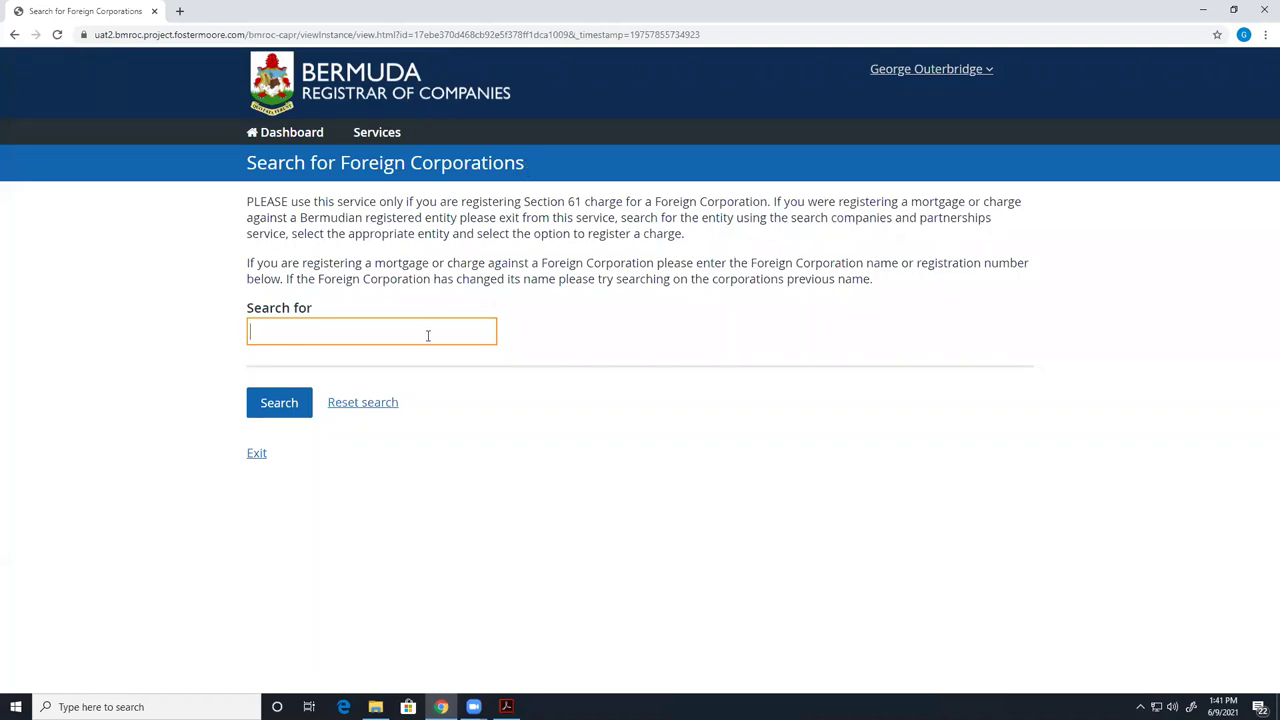
pyautogui.click(346, 337)
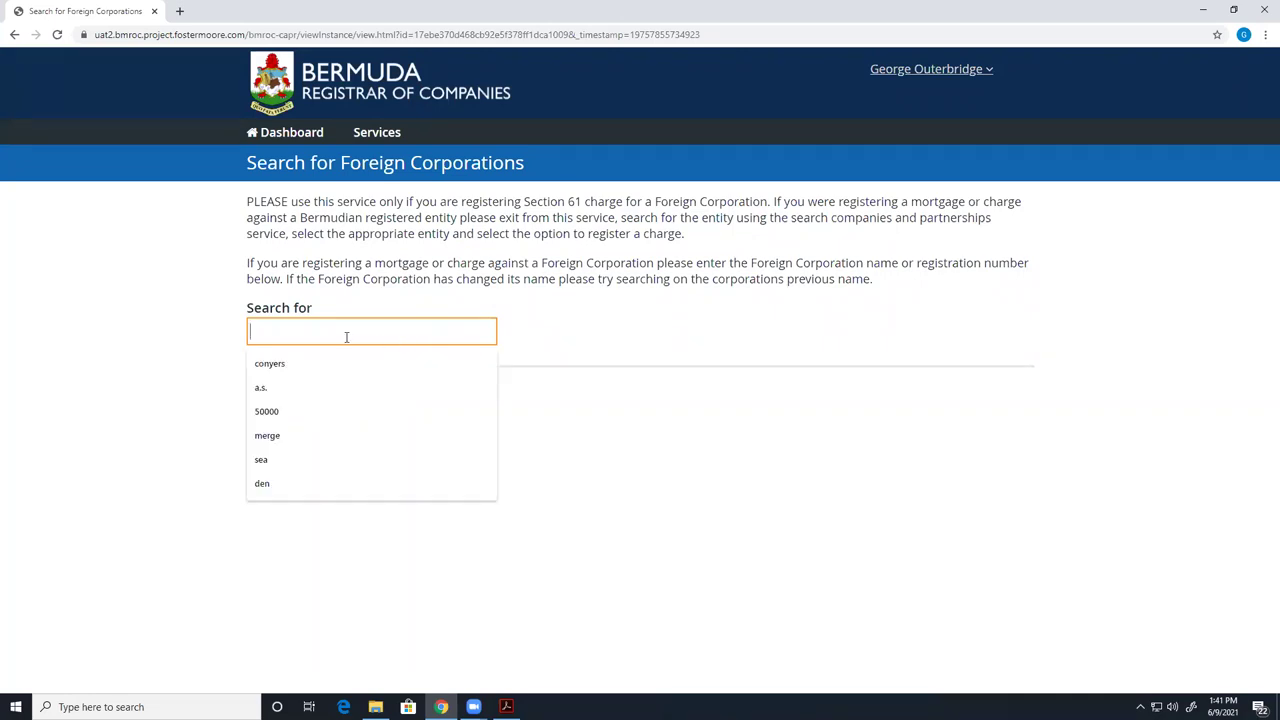
pyautogui.click(196, 290)
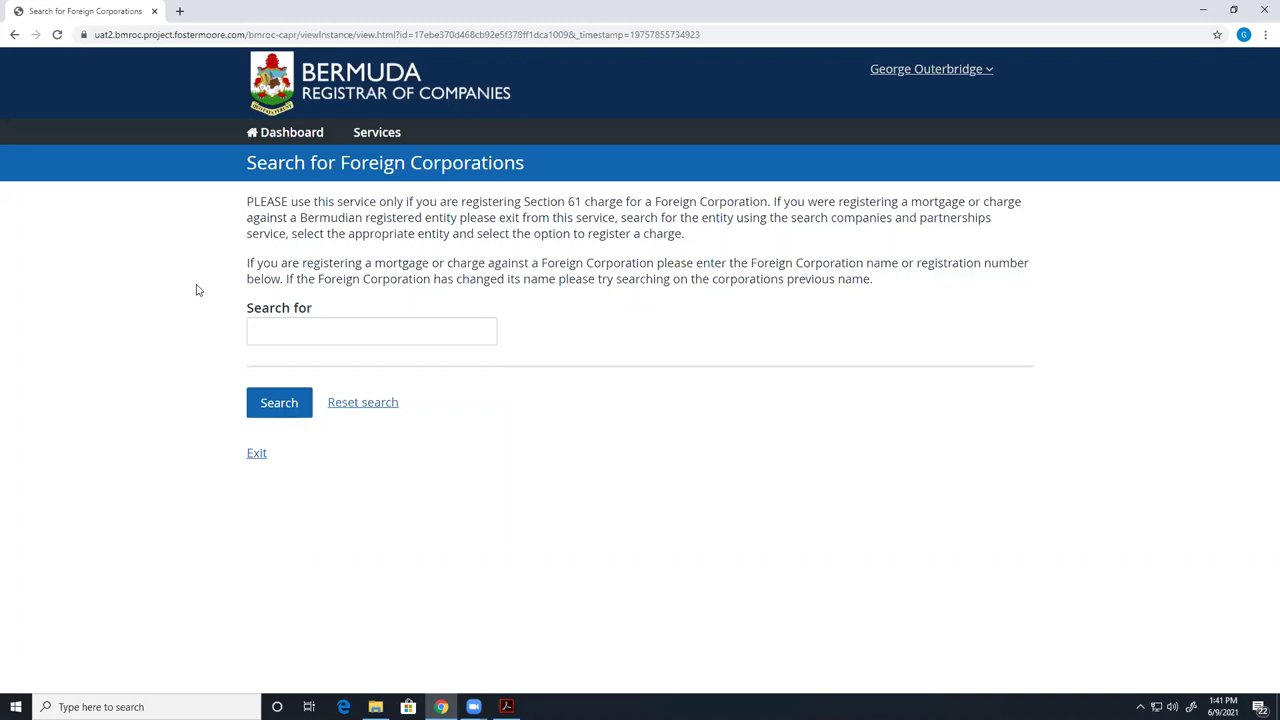
pyautogui.click(280, 322)
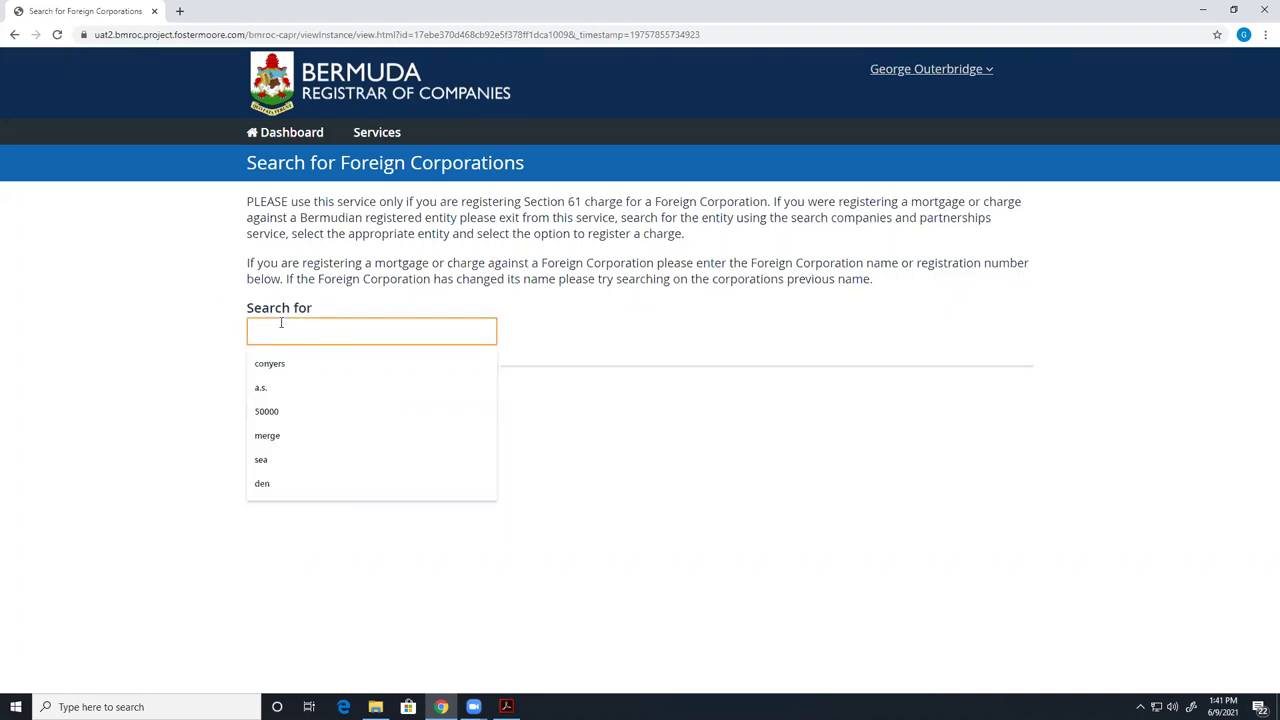
pyautogui.write('exem')
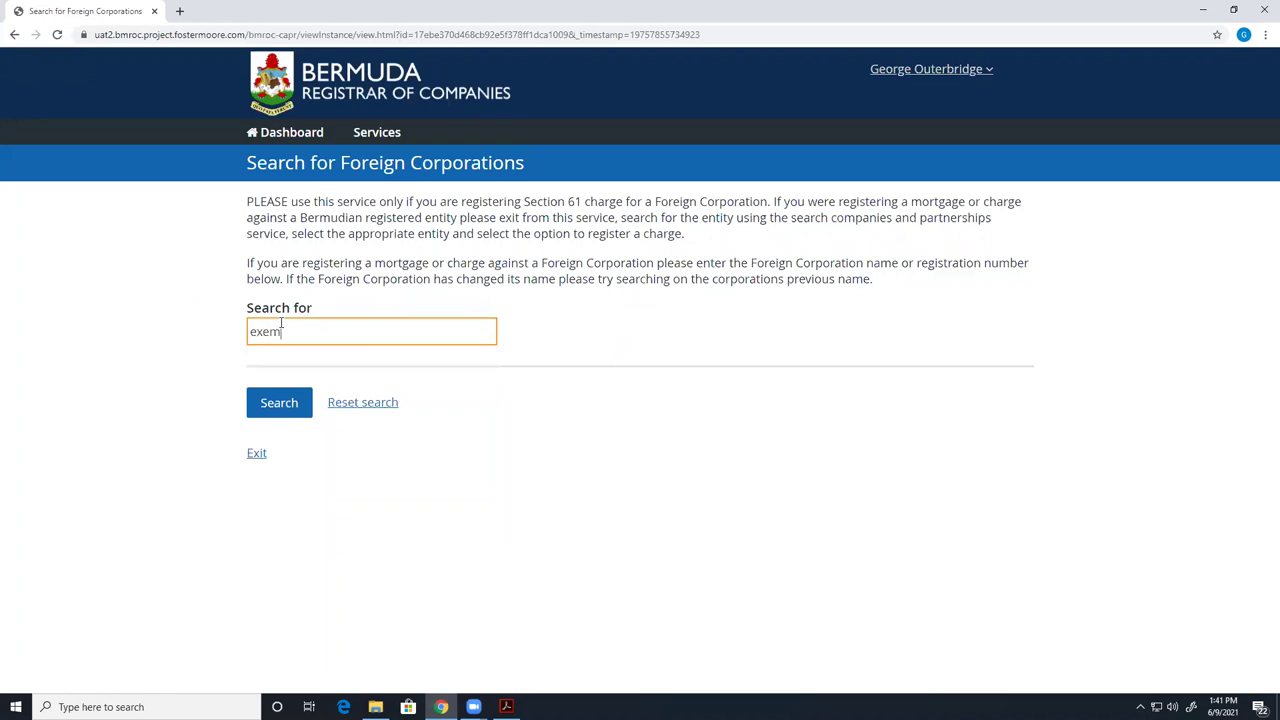
pyautogui.write('t')
pyautogui.press('Return')
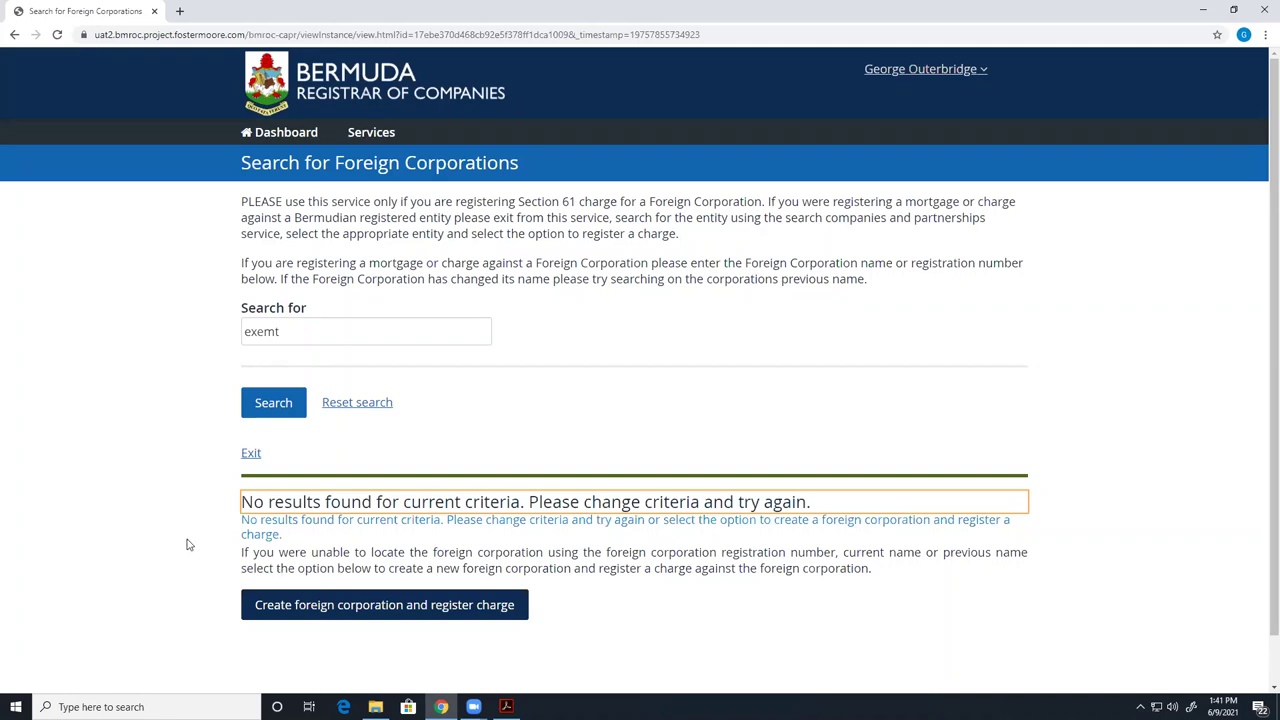
# - Start creating a foreign corporation with a charge, setting its jurisdiction to Canada and its province to British Columbia
pyautogui.scroll(-1, 193, 547)
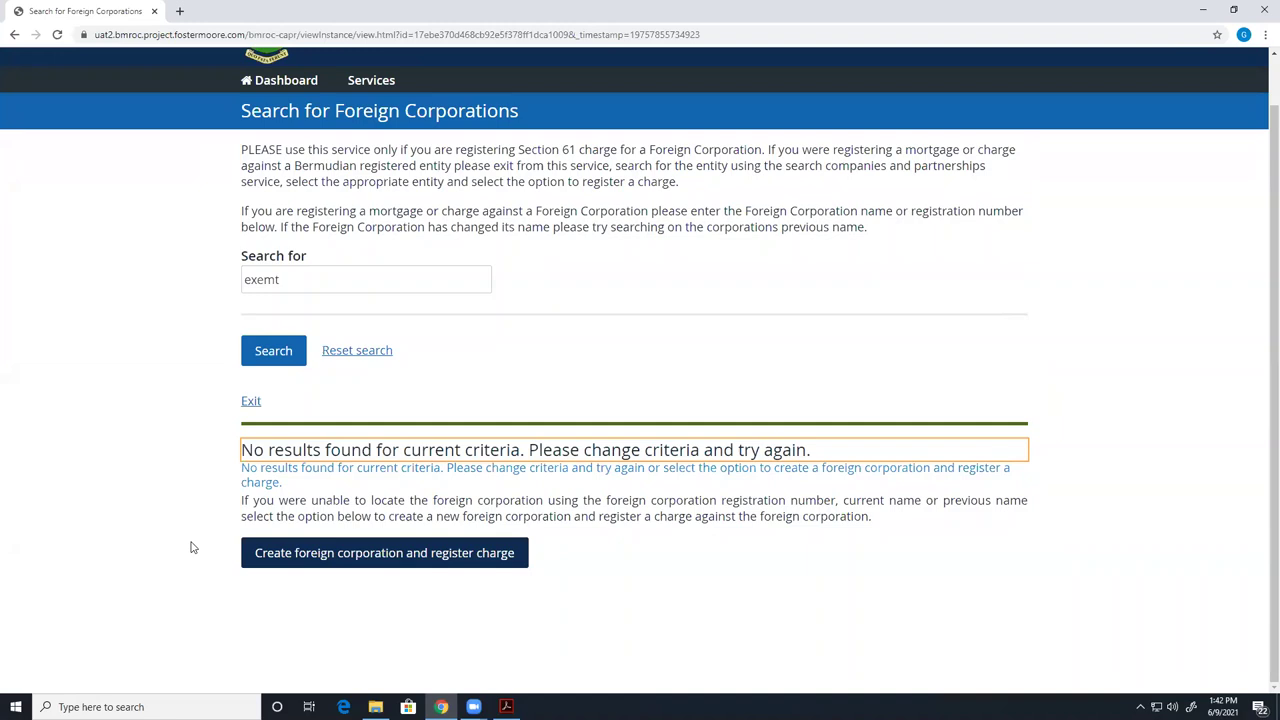
pyautogui.click(265, 556)
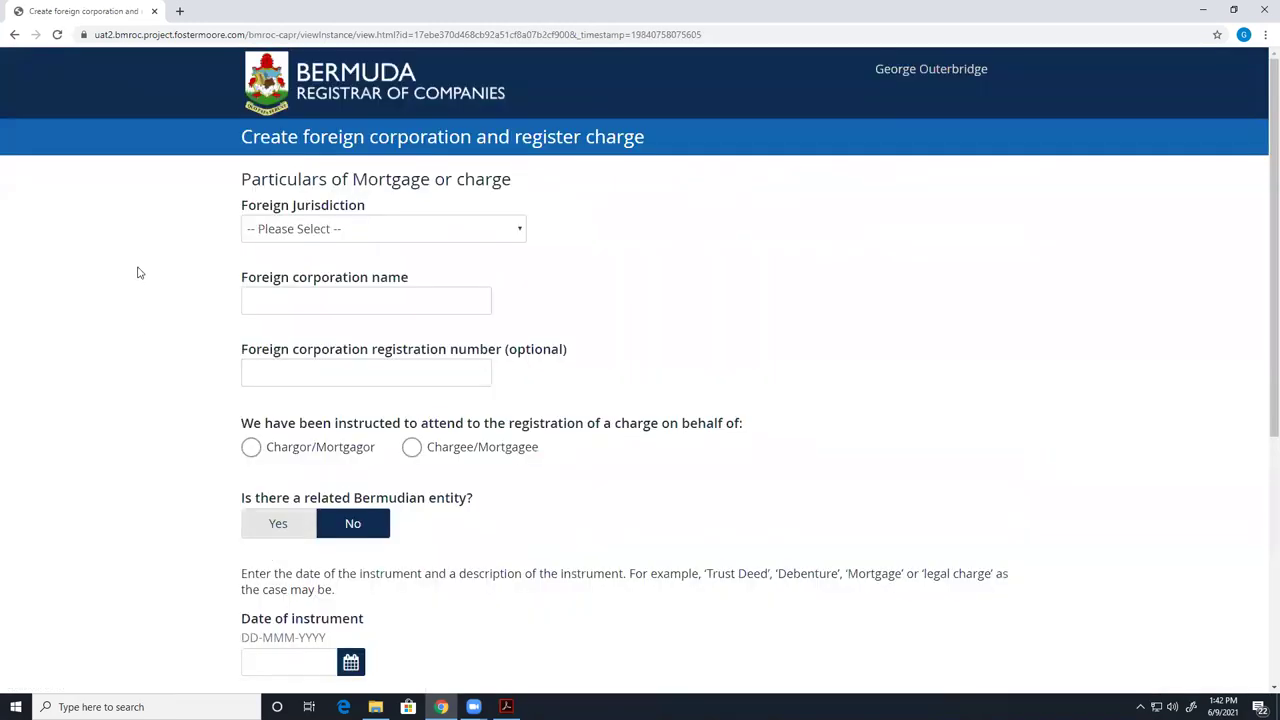
pyautogui.click(510, 231)
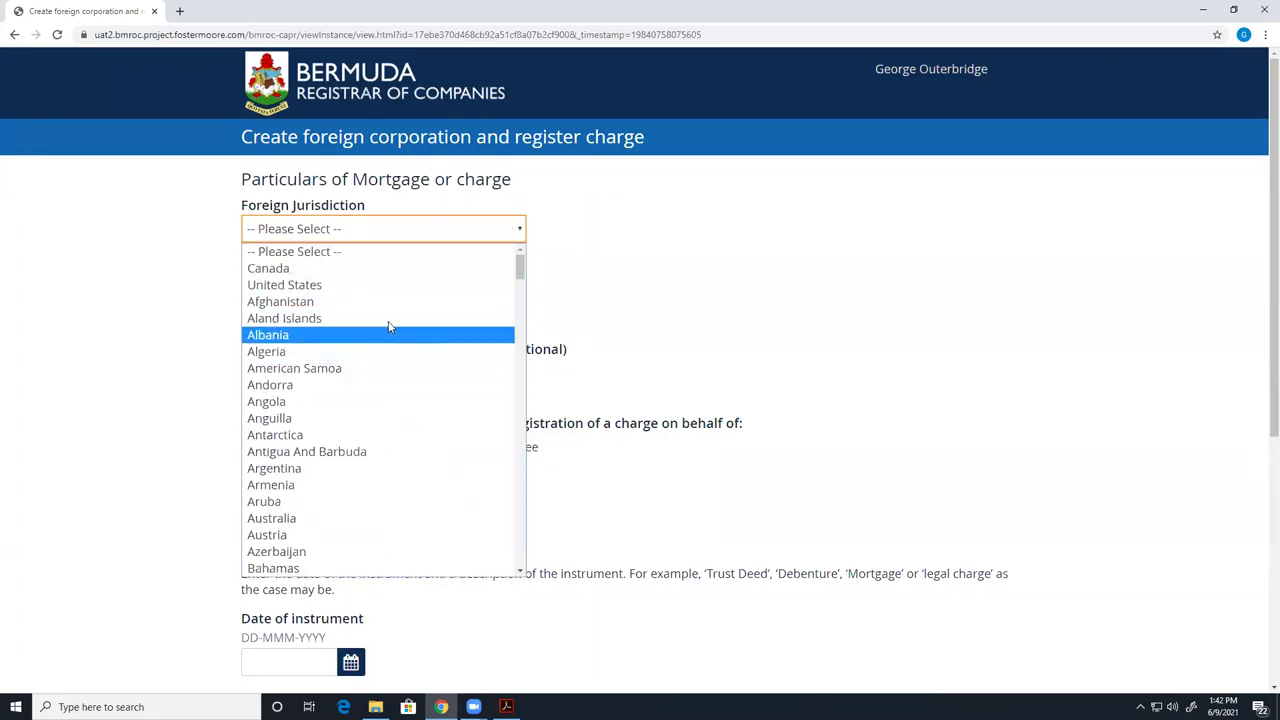
pyautogui.click(381, 269)
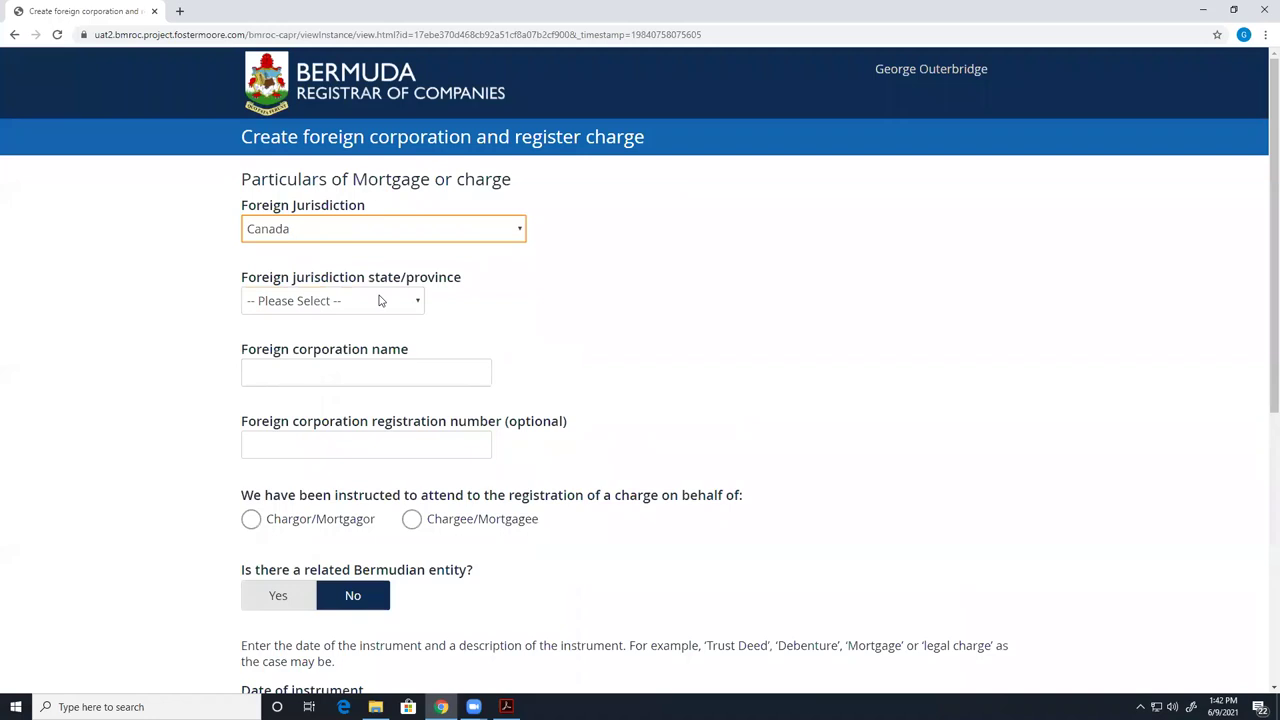
pyautogui.click(380, 303)
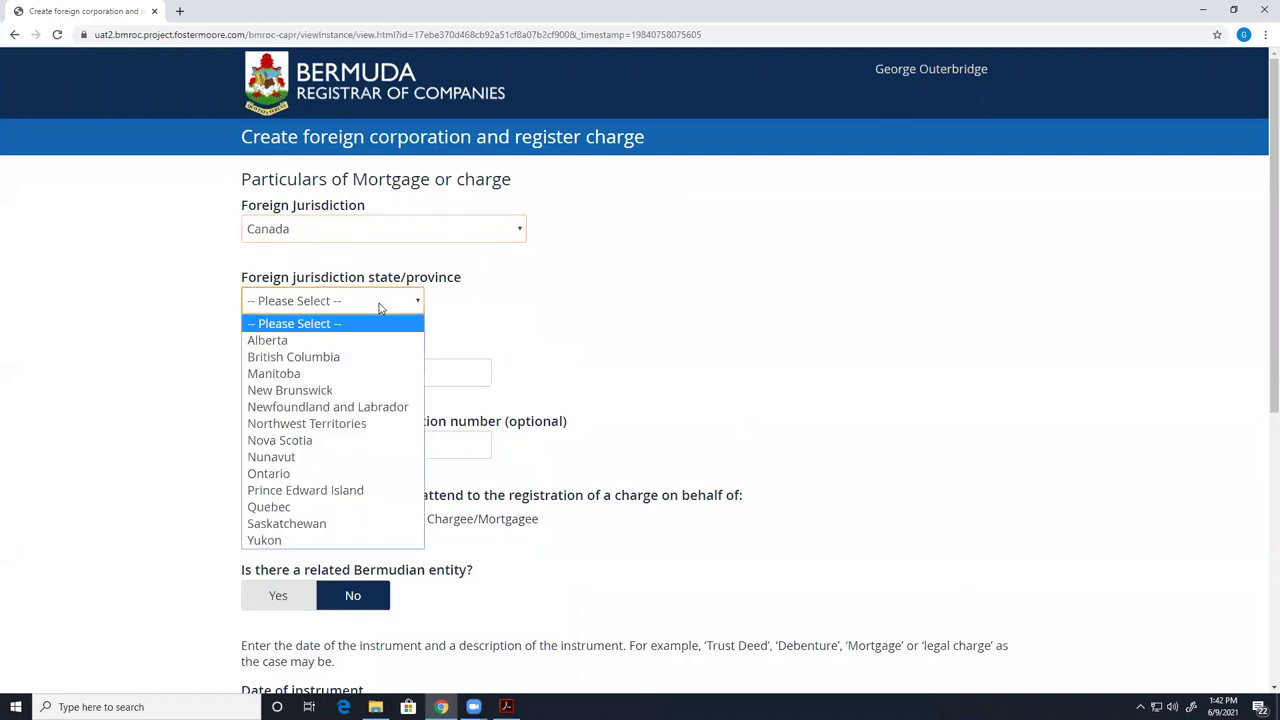
pyautogui.click(377, 356)
# - Name the foreign corporation "Foreign Corporation Charge 2 S.A" and leave its optional registration number blank
pyautogui.click(321, 377)
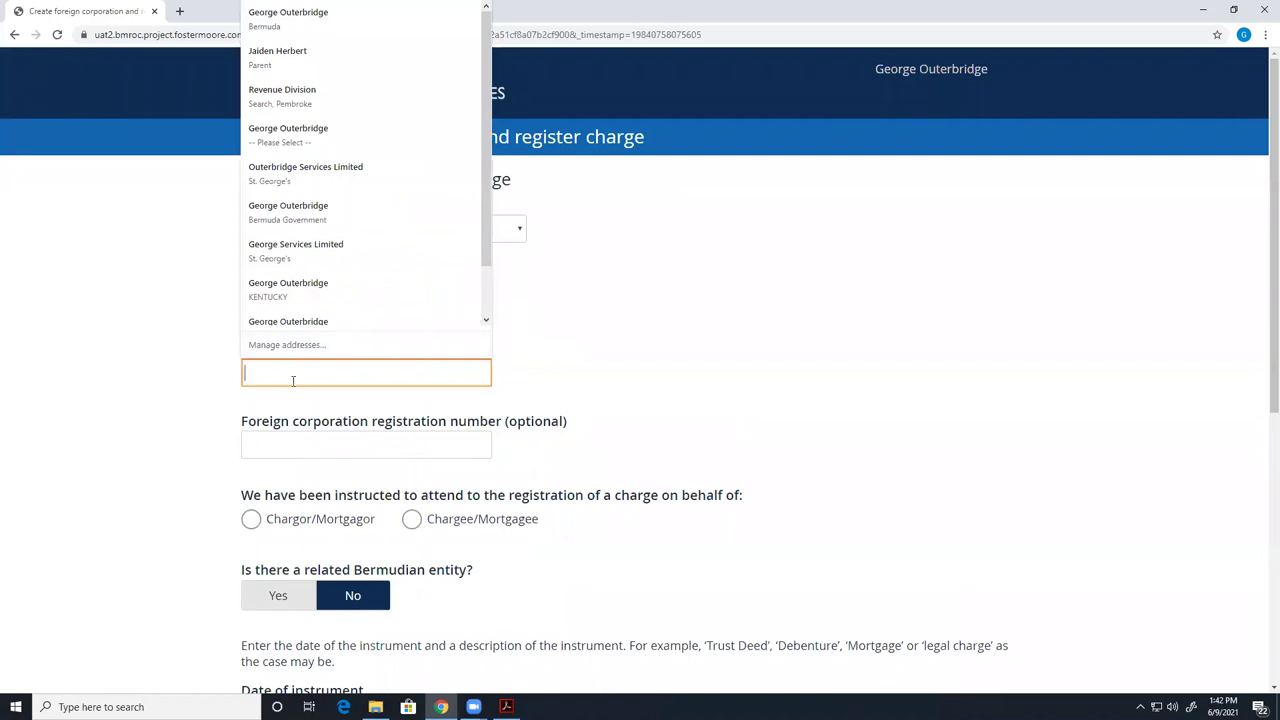
pyautogui.write('Fore')
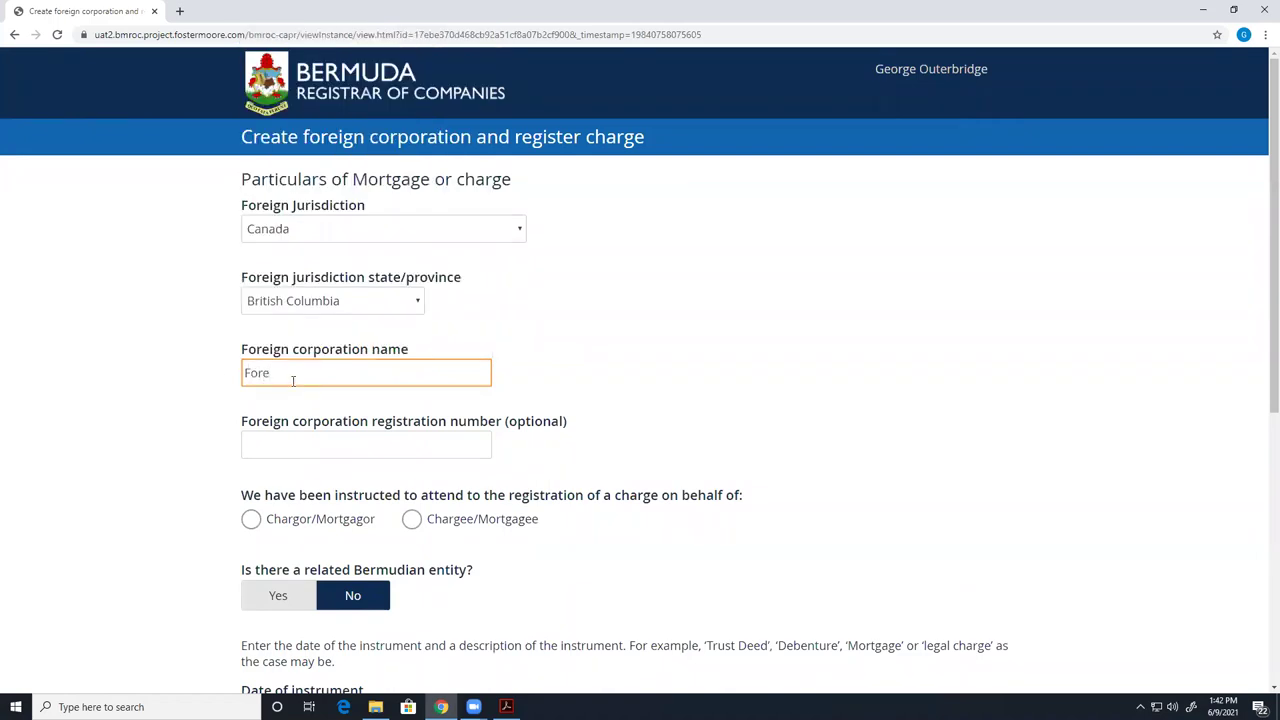
pyautogui.press('BackSpace')
pyautogui.write('eing')
pyautogui.press('BackSpace')
pyautogui.press('BackSpace')
pyautogui.write('ign')
pyautogui.write('Copr')
pyautogui.press('BackSpace')
pyautogui.write('reign Corporation Chage')
pyautogui.press('BackSpace')
pyautogui.press('BackSpace')
pyautogui.press('BackSpace')
pyautogui.write('rge 2 S')
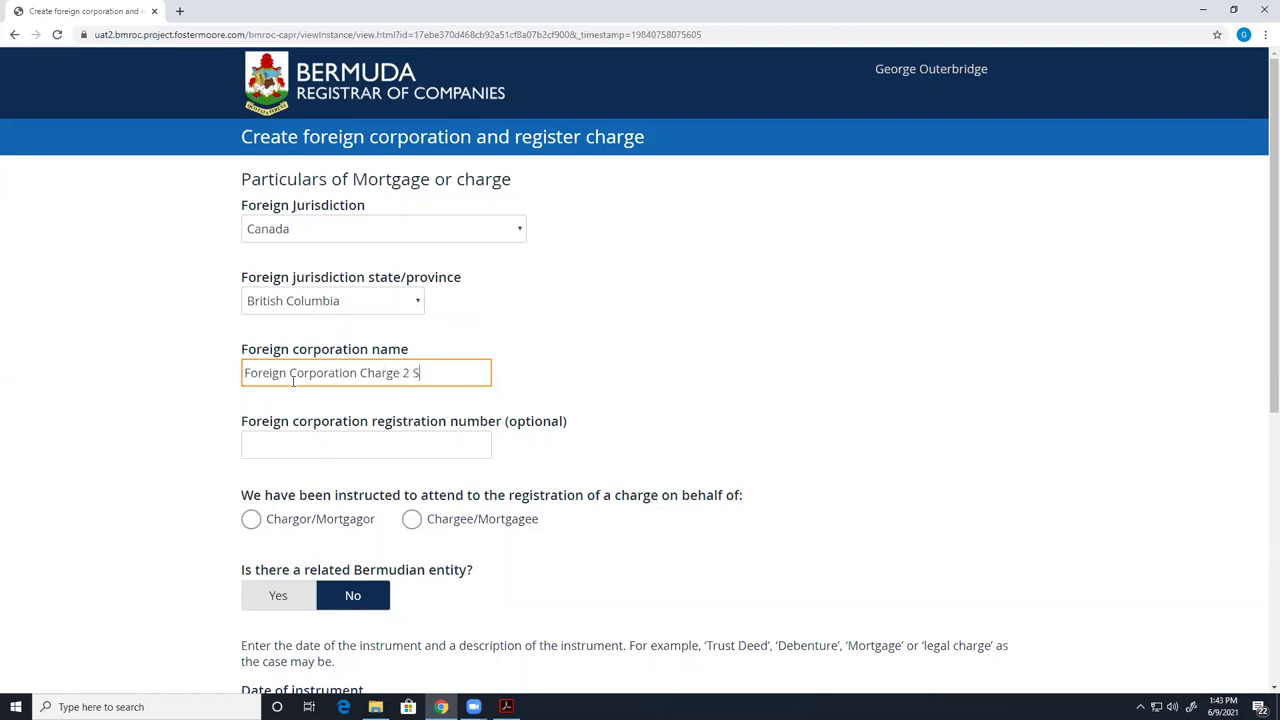
pyautogui.write('.A')
pyautogui.click(313, 445)
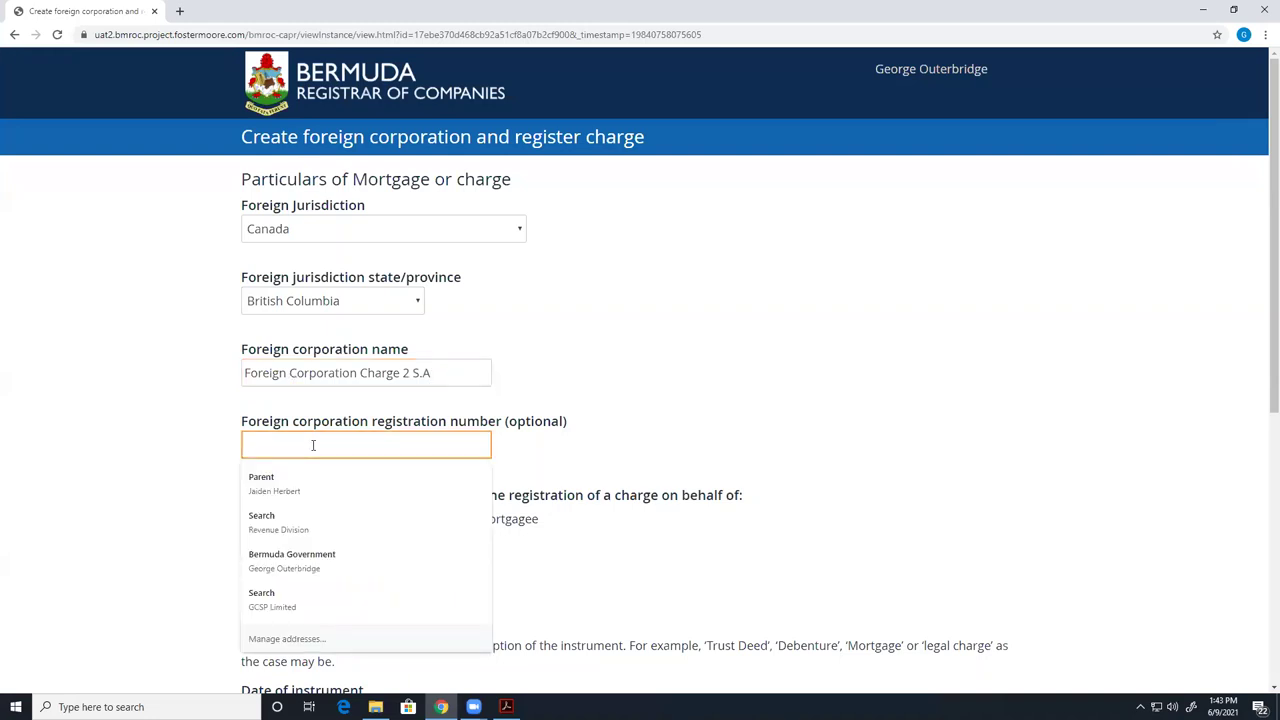
pyautogui.click(195, 437)
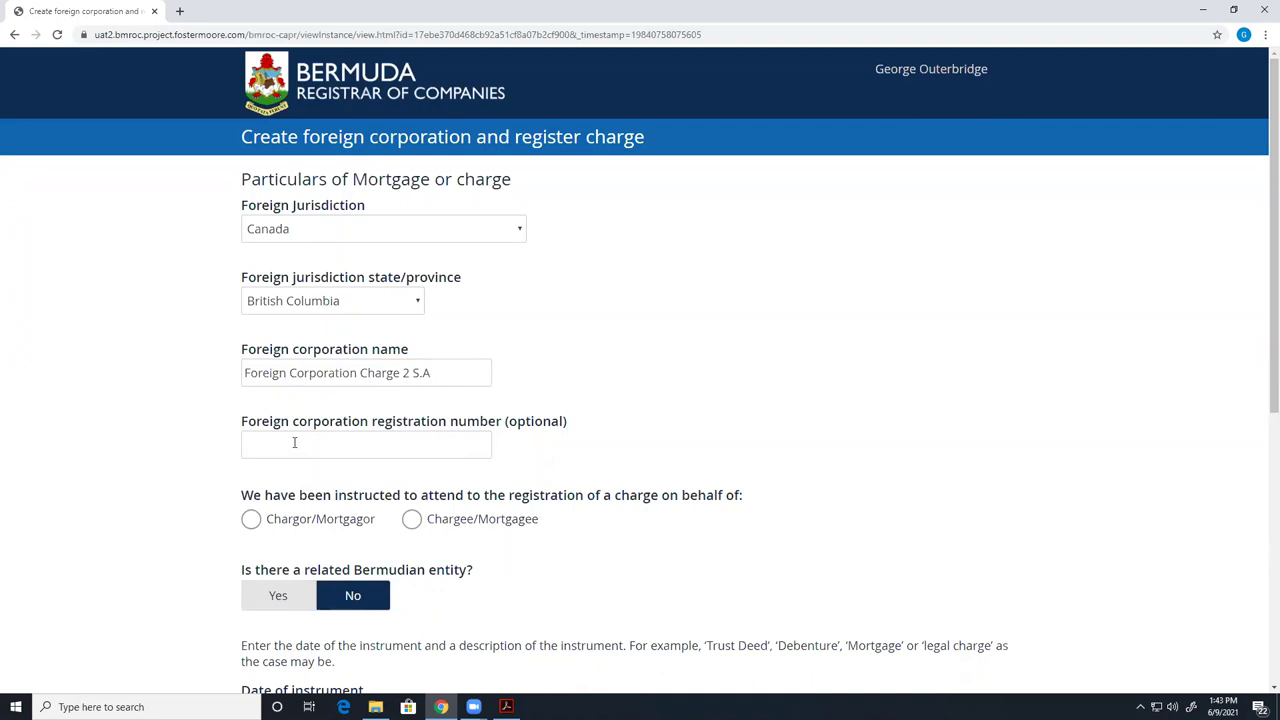
# - Set the charge registration as instructed on behalf of the Chargor/Mortgagor
pyautogui.scroll(-2, 211, 420)
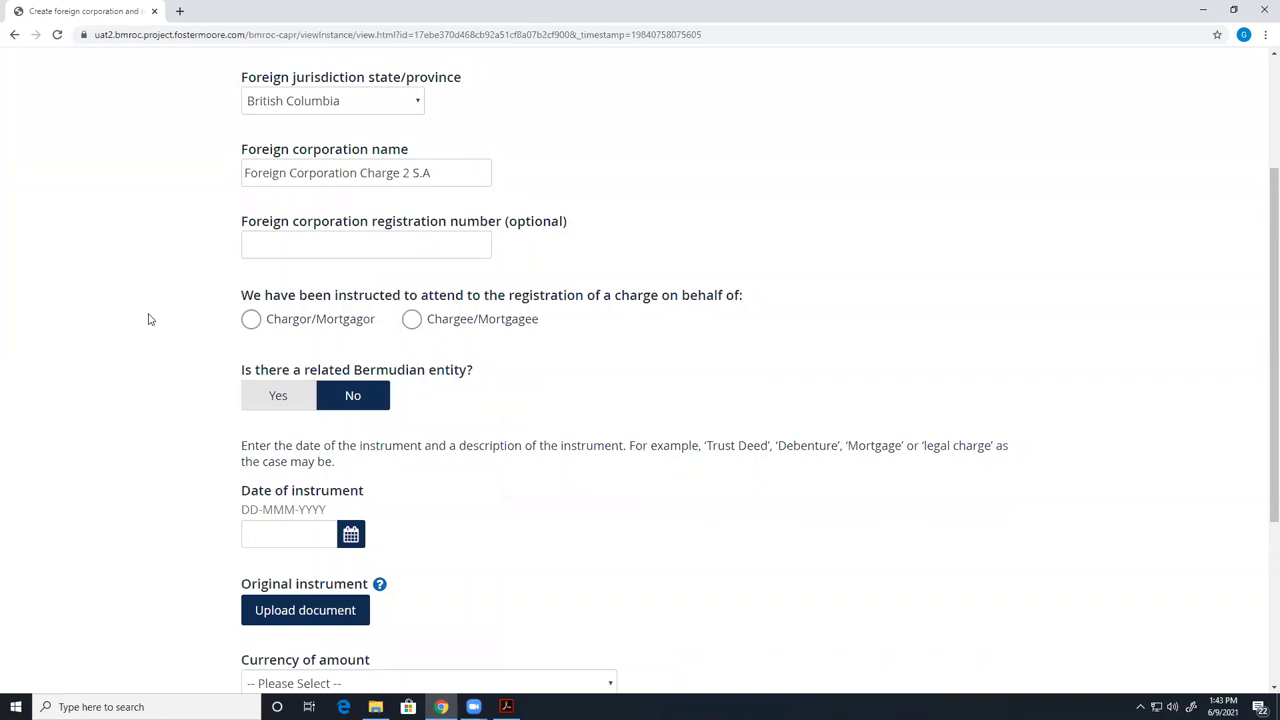
pyautogui.click(251, 321)
pyautogui.scroll(-1, 193, 326)
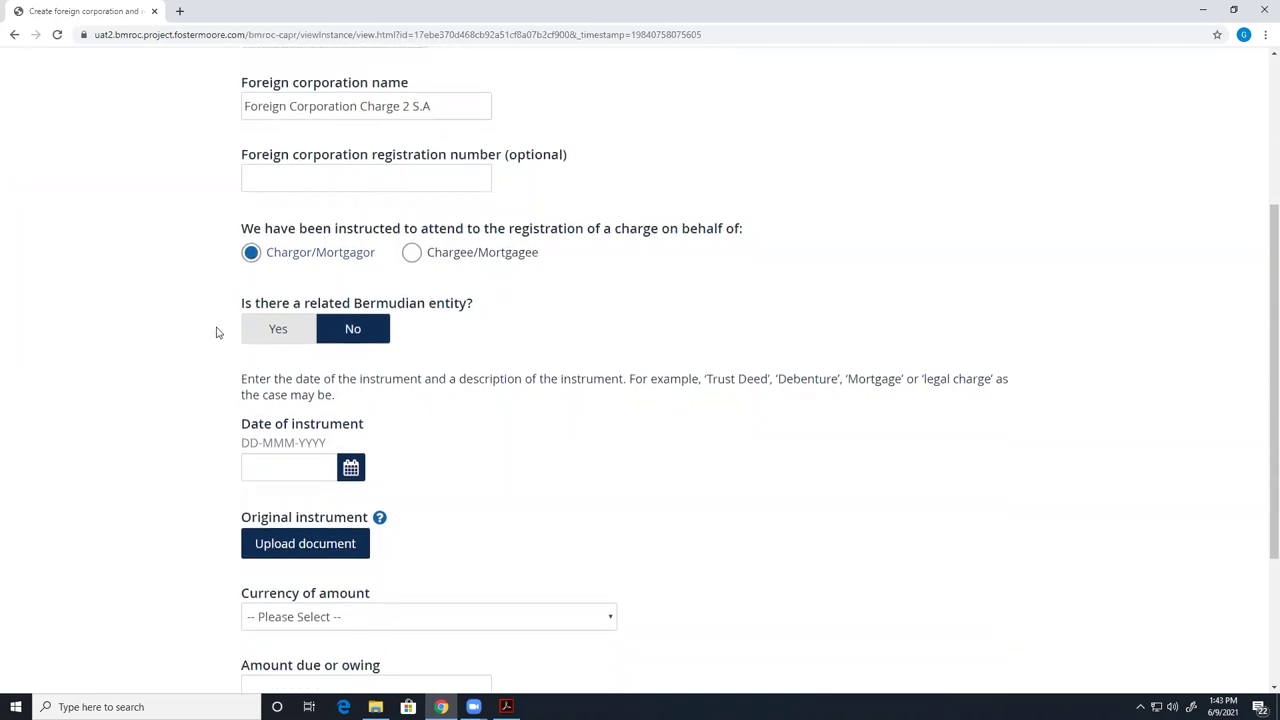
# - Try to look up a related Bermudian company with "exe", clear the entry and set the related Bermudian entity answer back to No
pyautogui.click(283, 328)
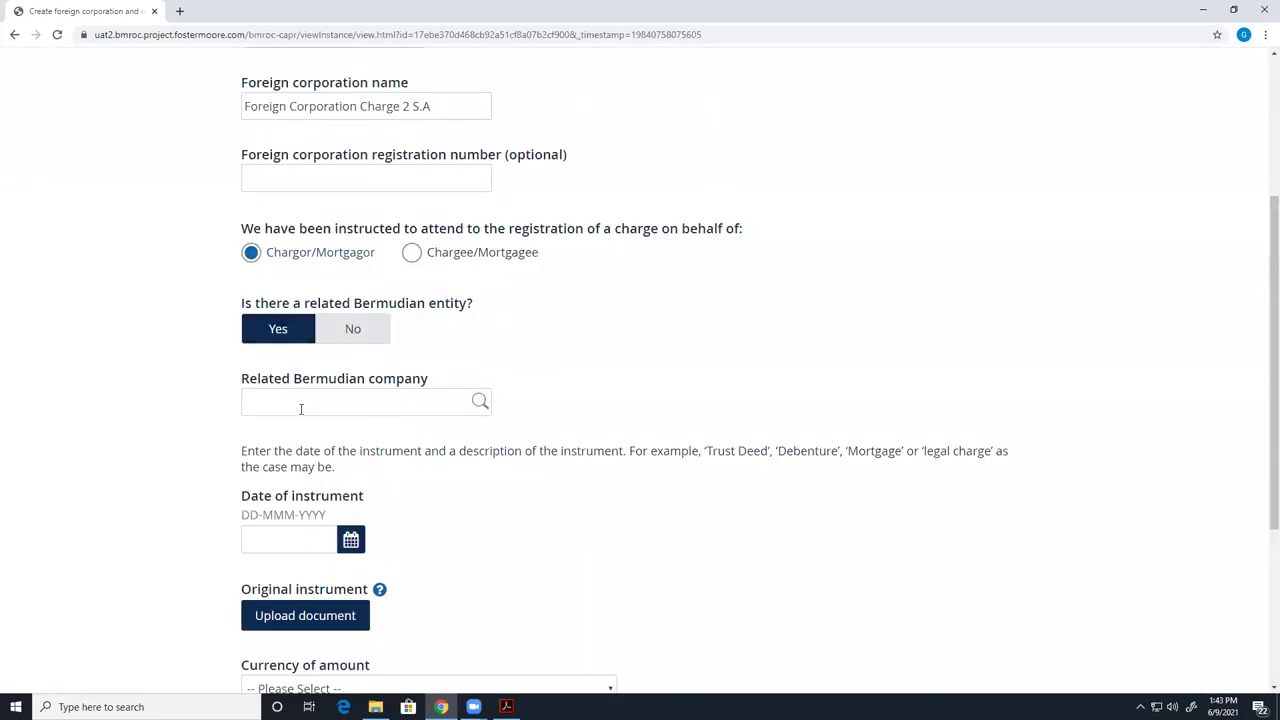
pyautogui.click(301, 410)
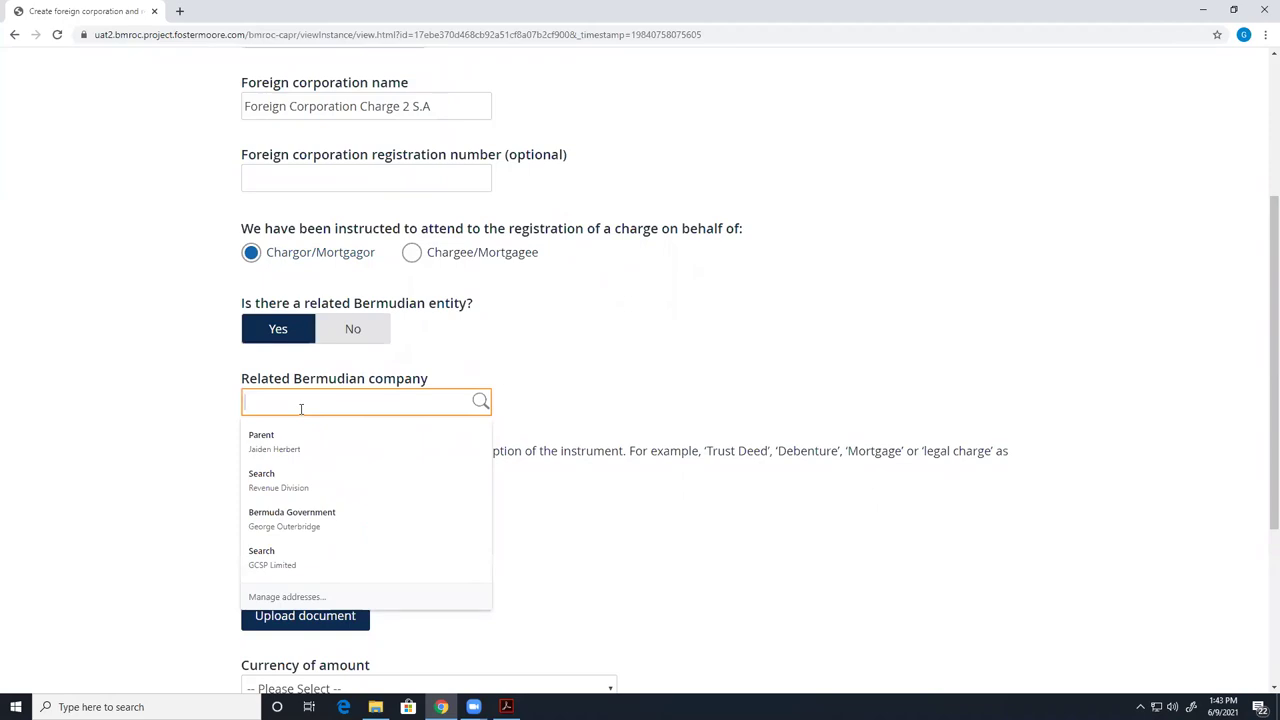
pyautogui.write('exe')
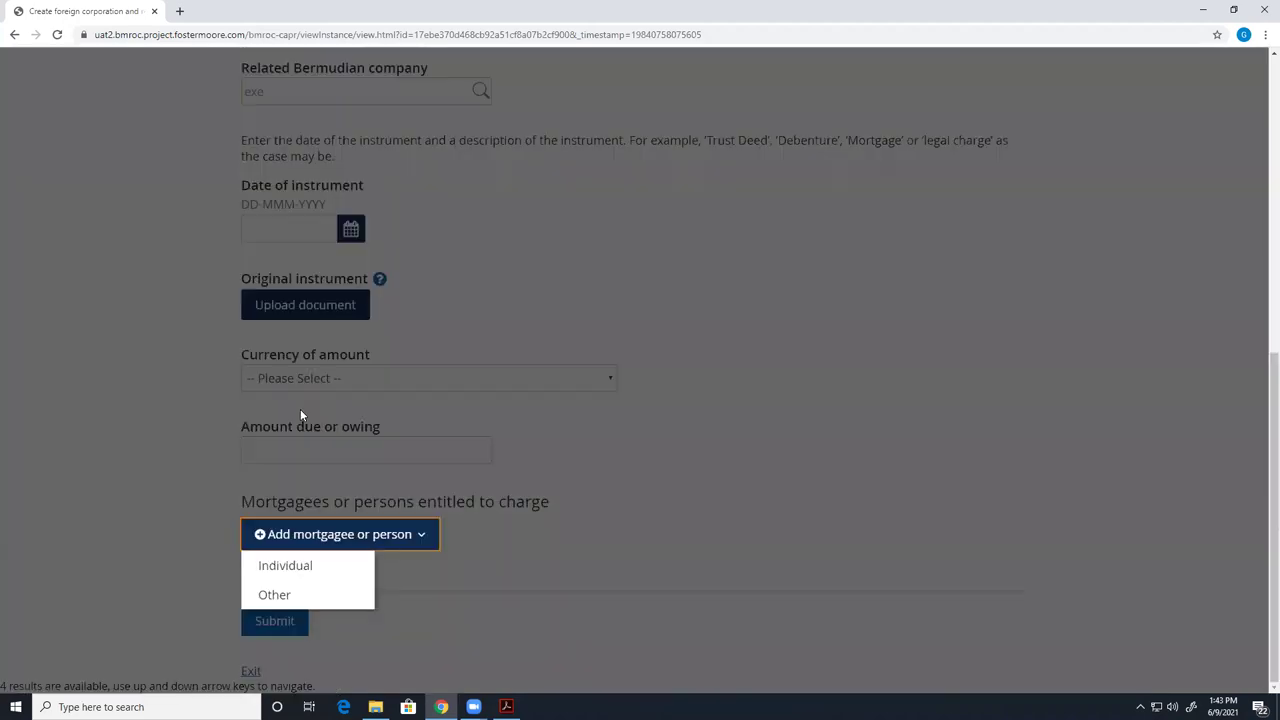
pyautogui.click(230, 390)
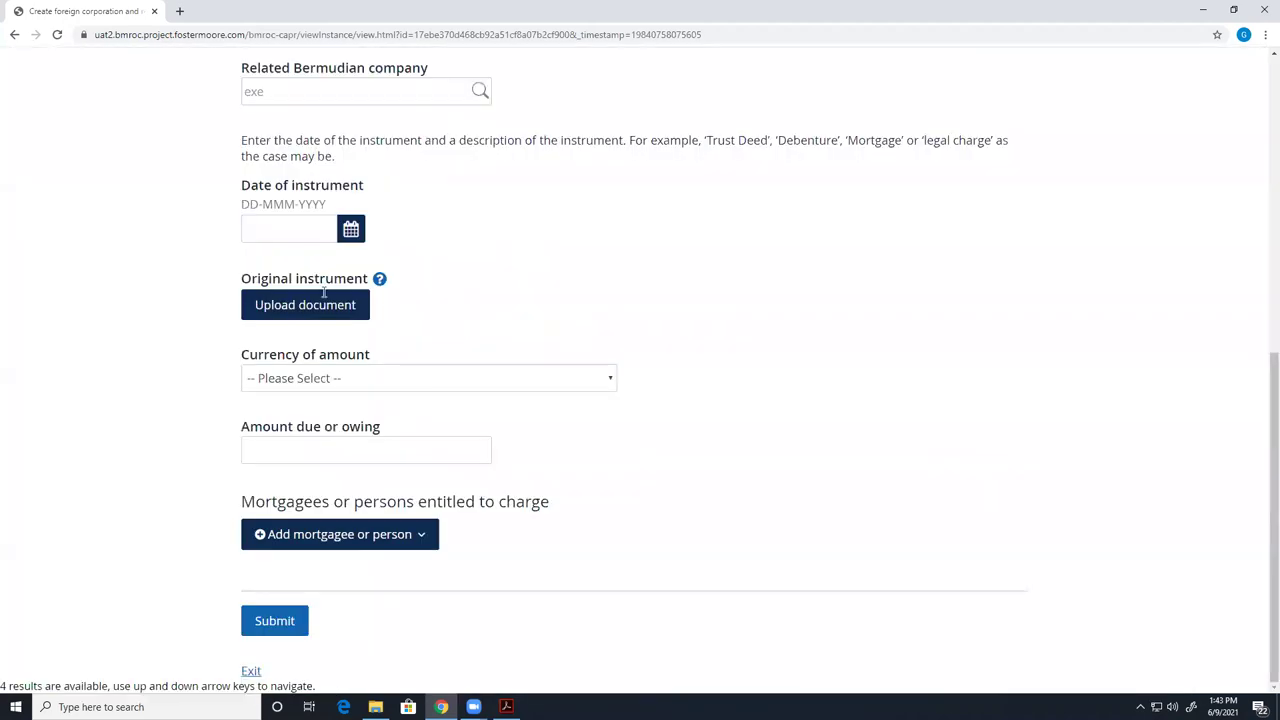
pyautogui.scroll(2, 436, 316)
pyautogui.click(382, 290)
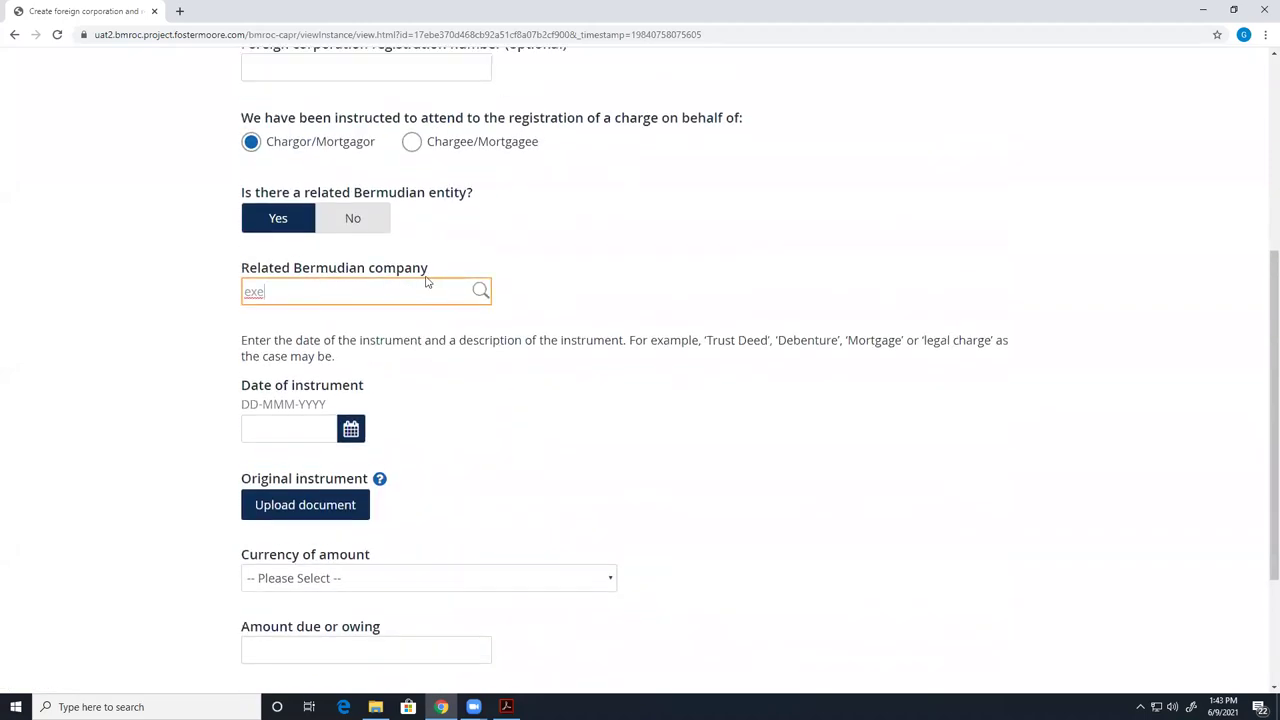
pyautogui.doubleClick(238, 296)
pyautogui.press('BackSpace')
pyautogui.click(349, 222)
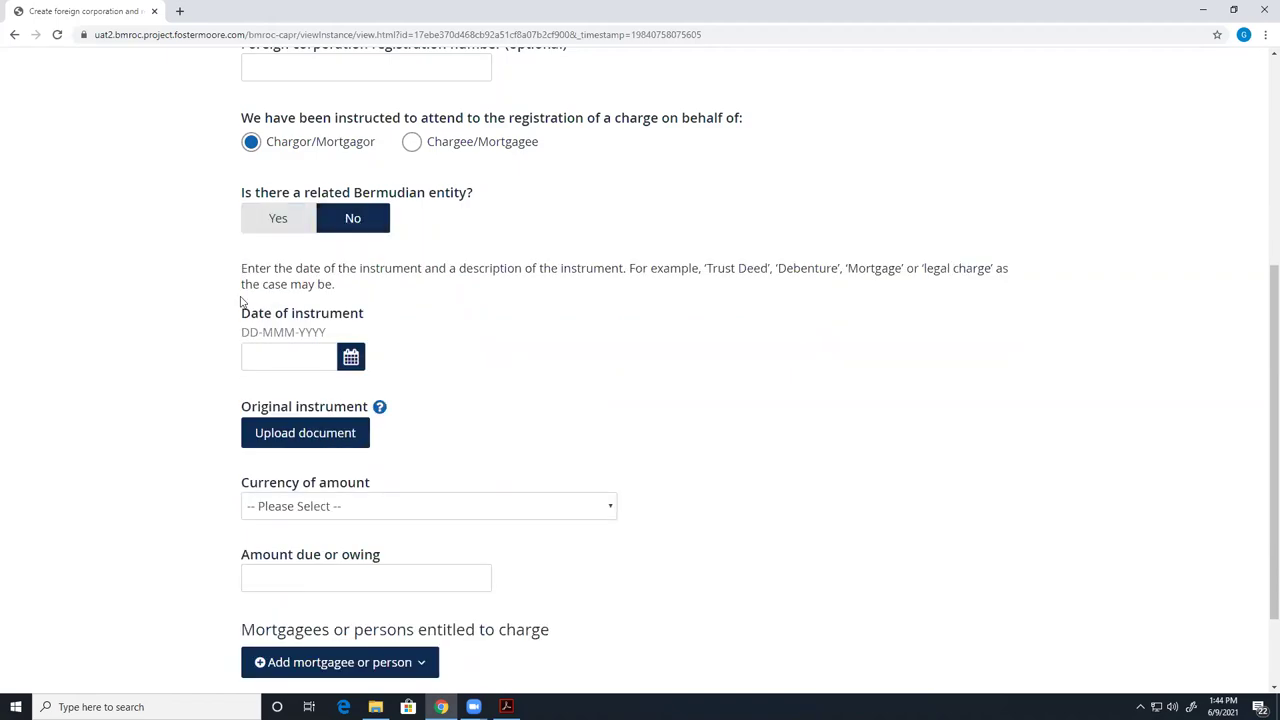
# - Set the date of instrument to 02-Jun-2021
pyautogui.scroll(3, 200, 300)
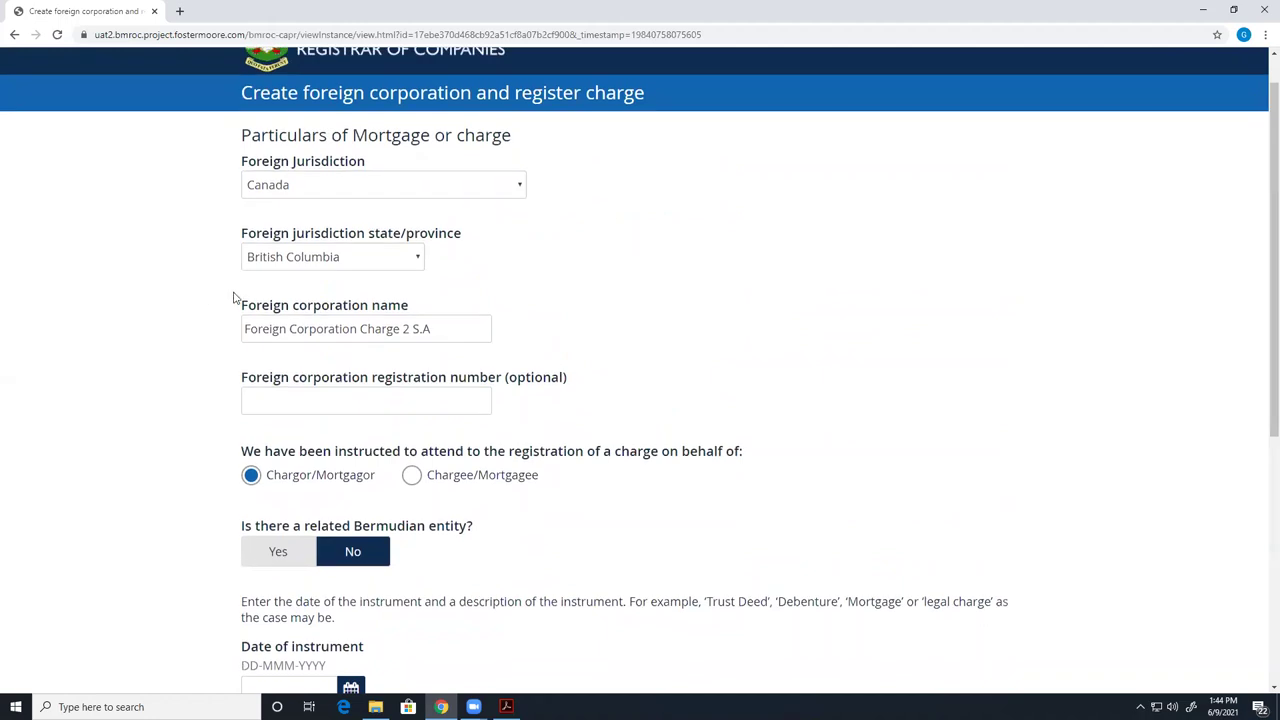
pyautogui.scroll(-3, 246, 316)
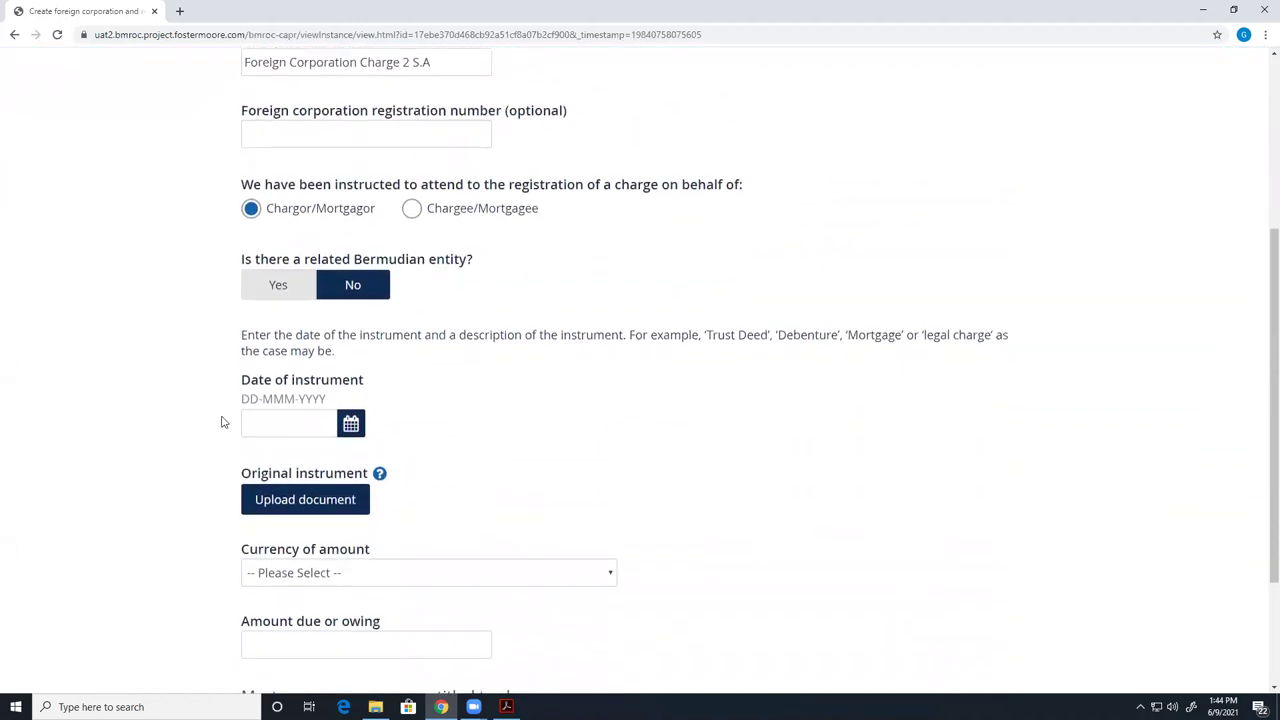
pyautogui.scroll(-2, 235, 415)
pyautogui.click(349, 290)
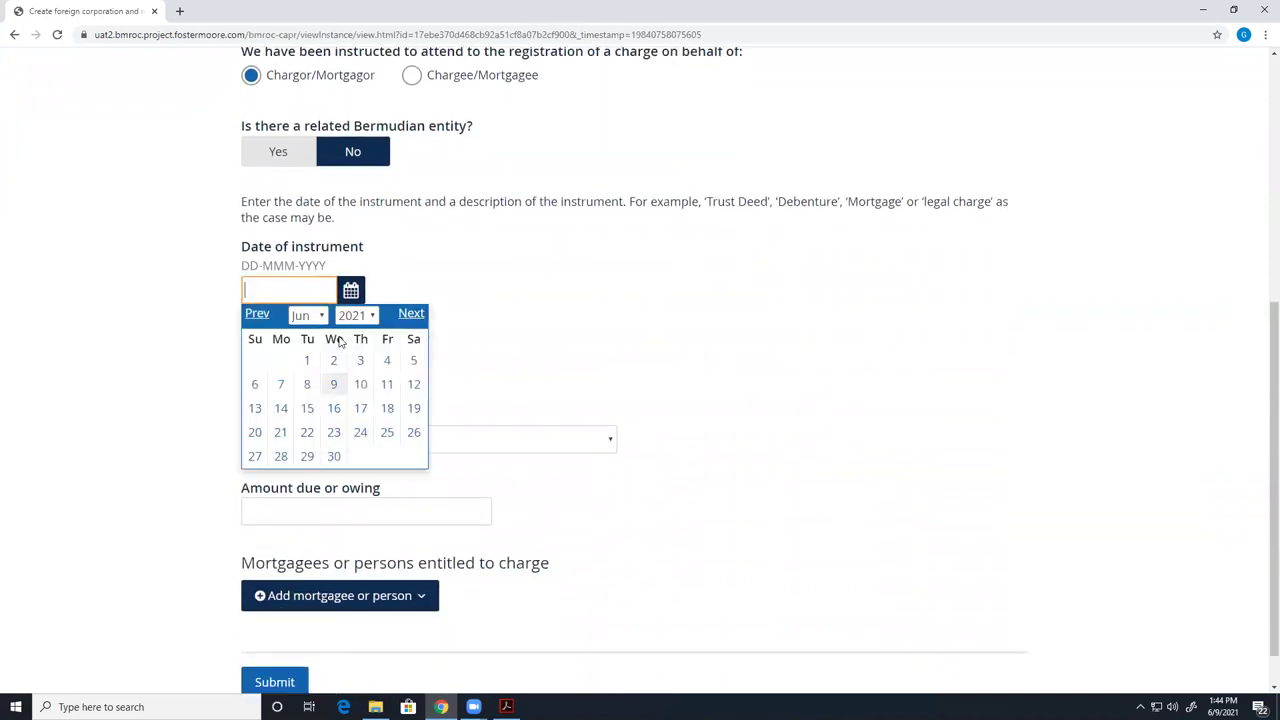
pyautogui.click(334, 361)
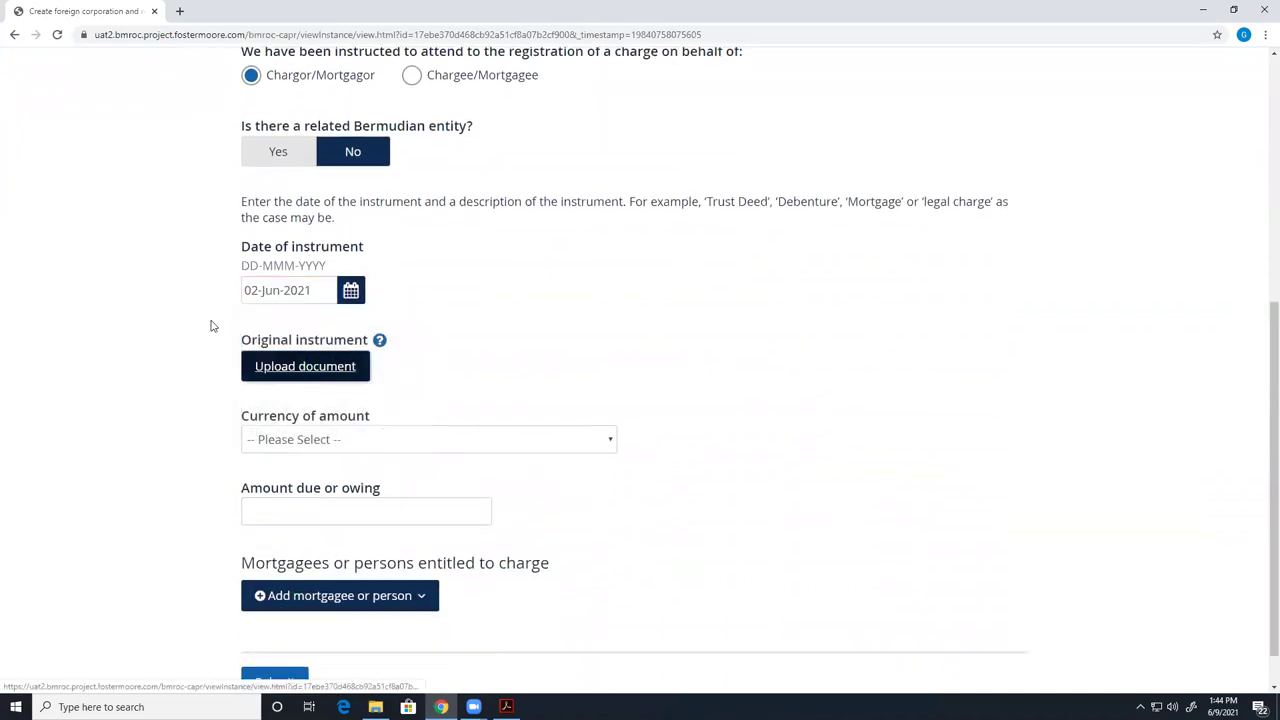
# - Upload Test_Document_1 (3) from the Test documents 2 folder as the original instrument
pyautogui.click(339, 385)
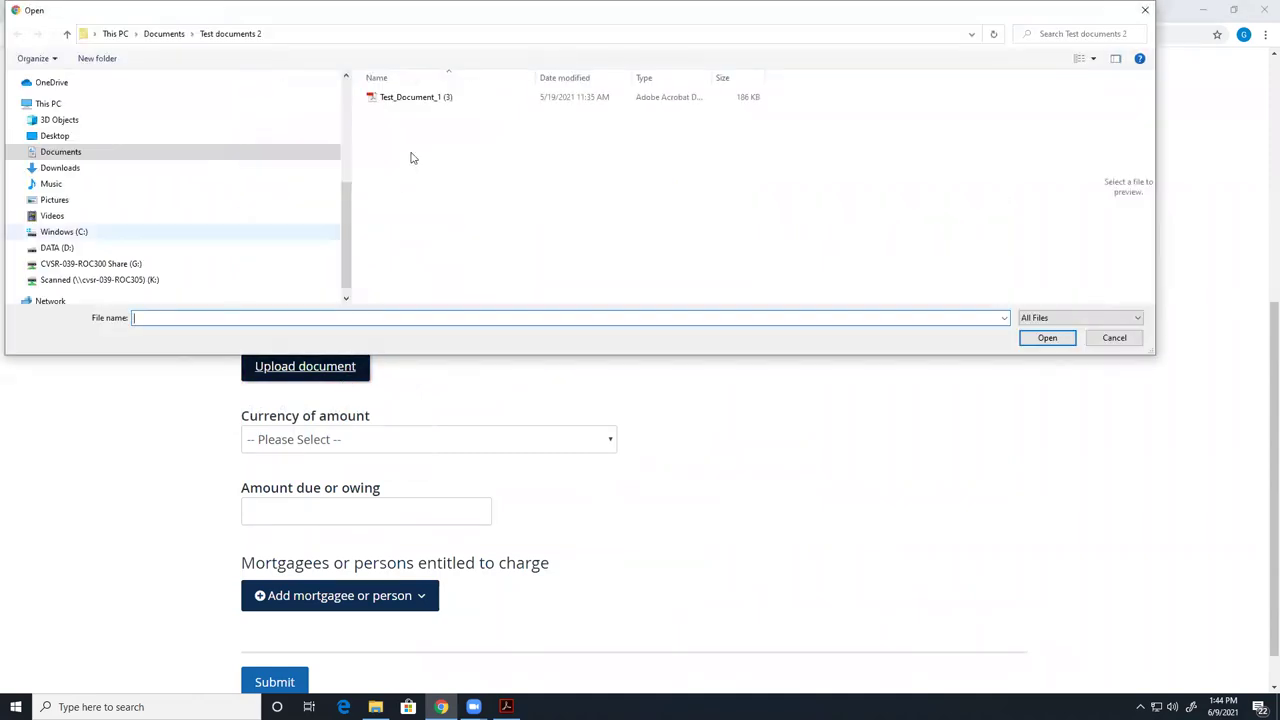
pyautogui.click(450, 97)
pyautogui.click(1043, 340)
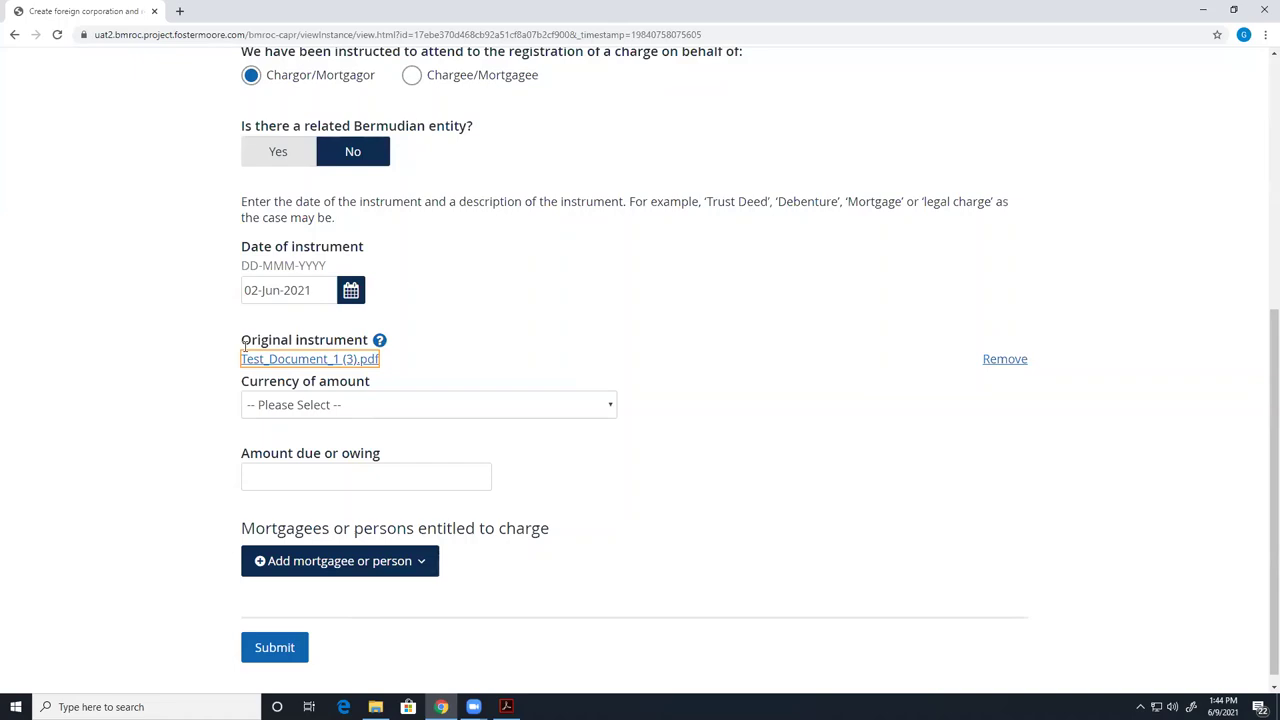
# - Set the currency of the amount to USD - United States Dollar
pyautogui.scroll(-1, 330, 403)
pyautogui.click(410, 404)
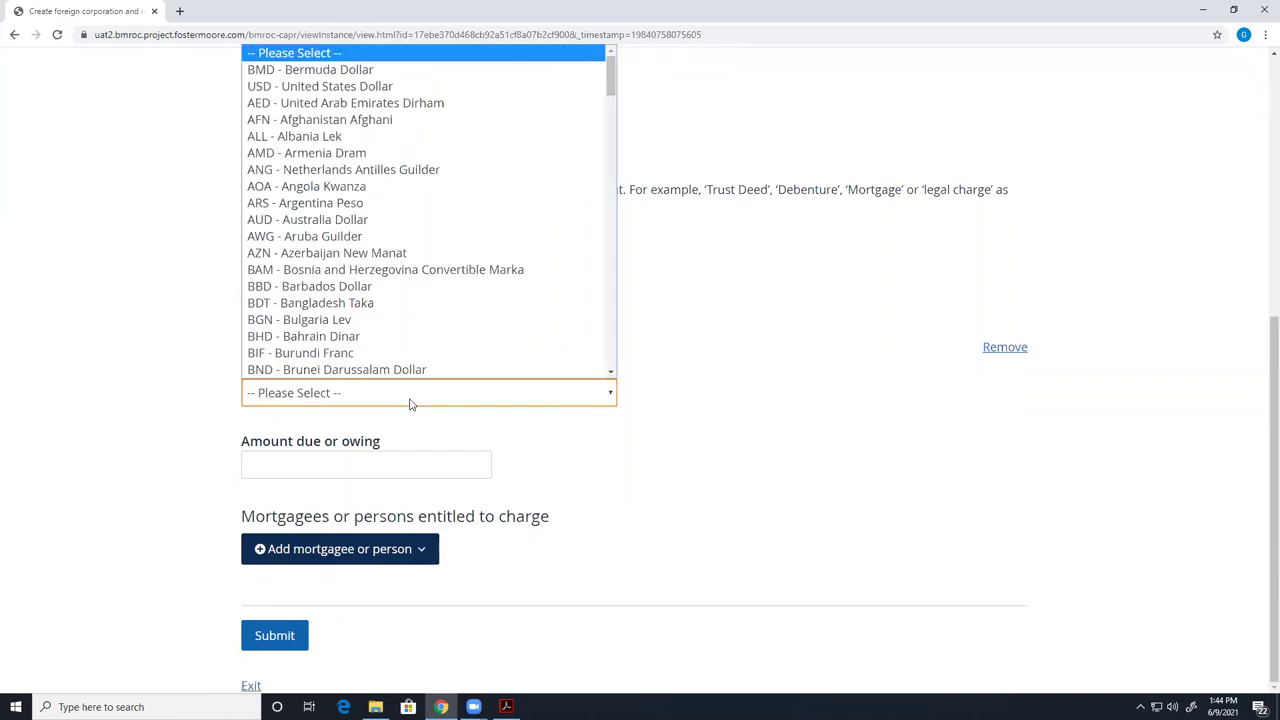
pyautogui.click(343, 88)
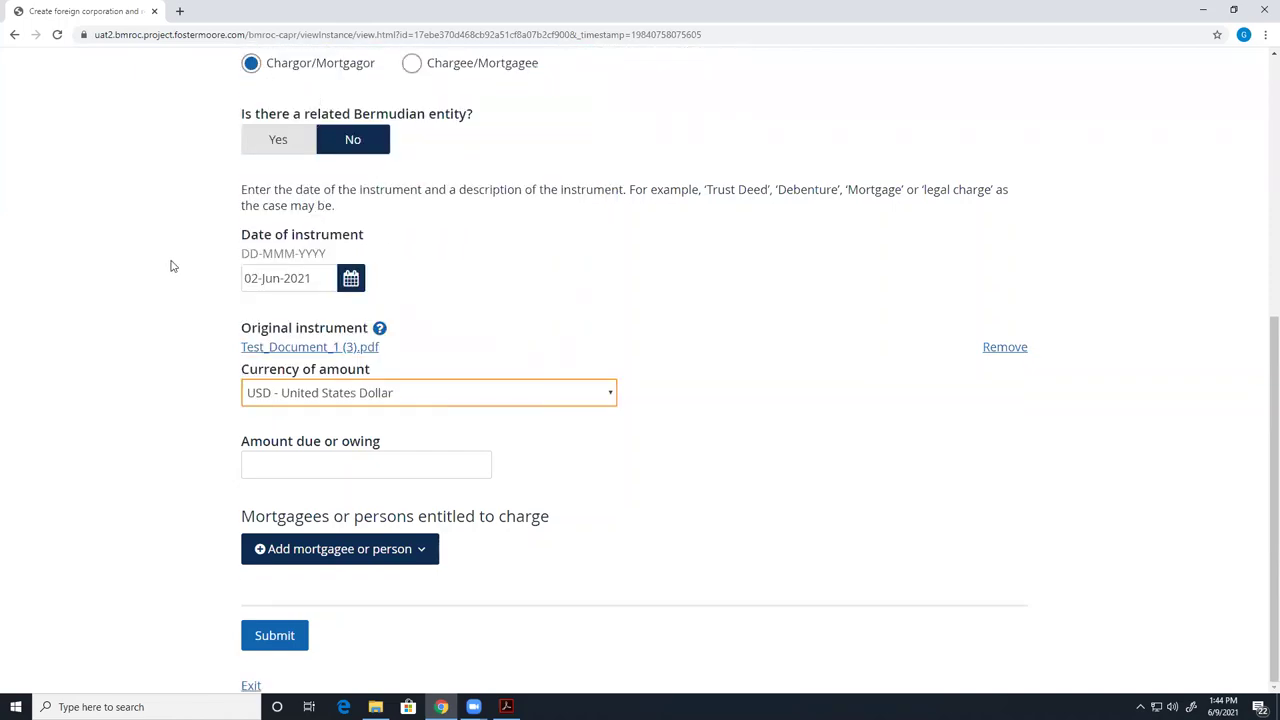
pyautogui.click(172, 266)
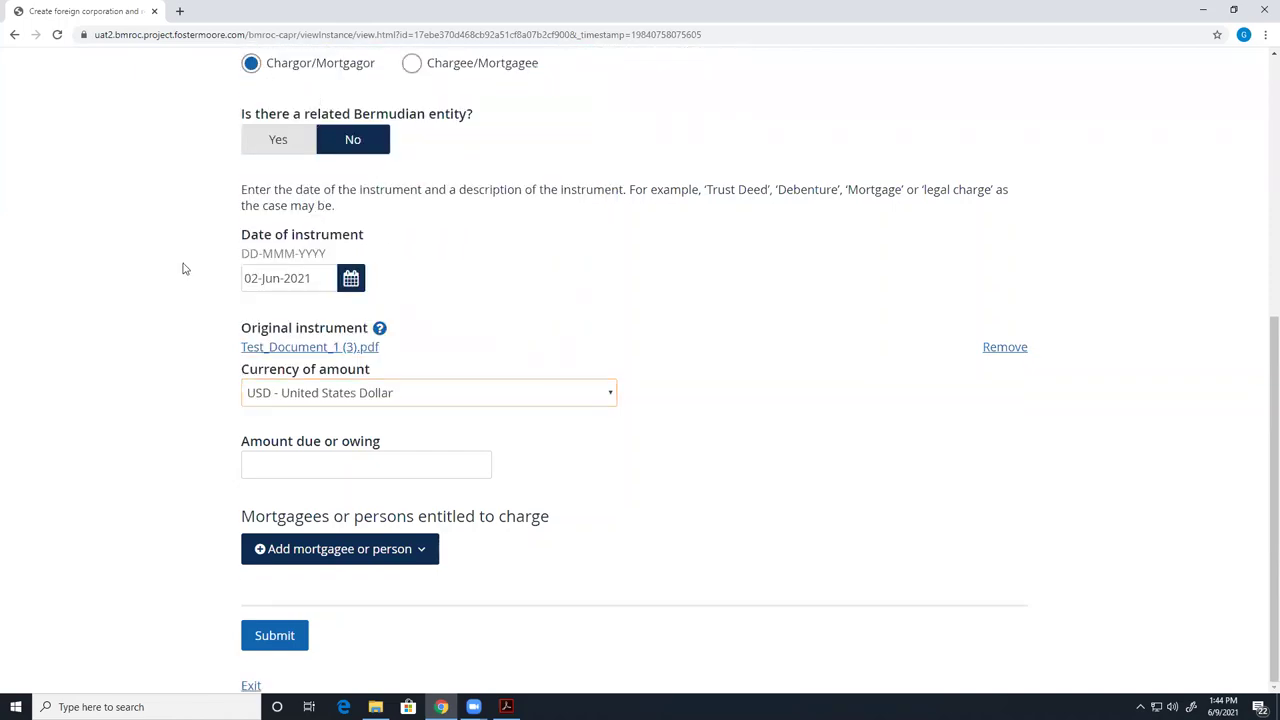
pyautogui.click(281, 465)
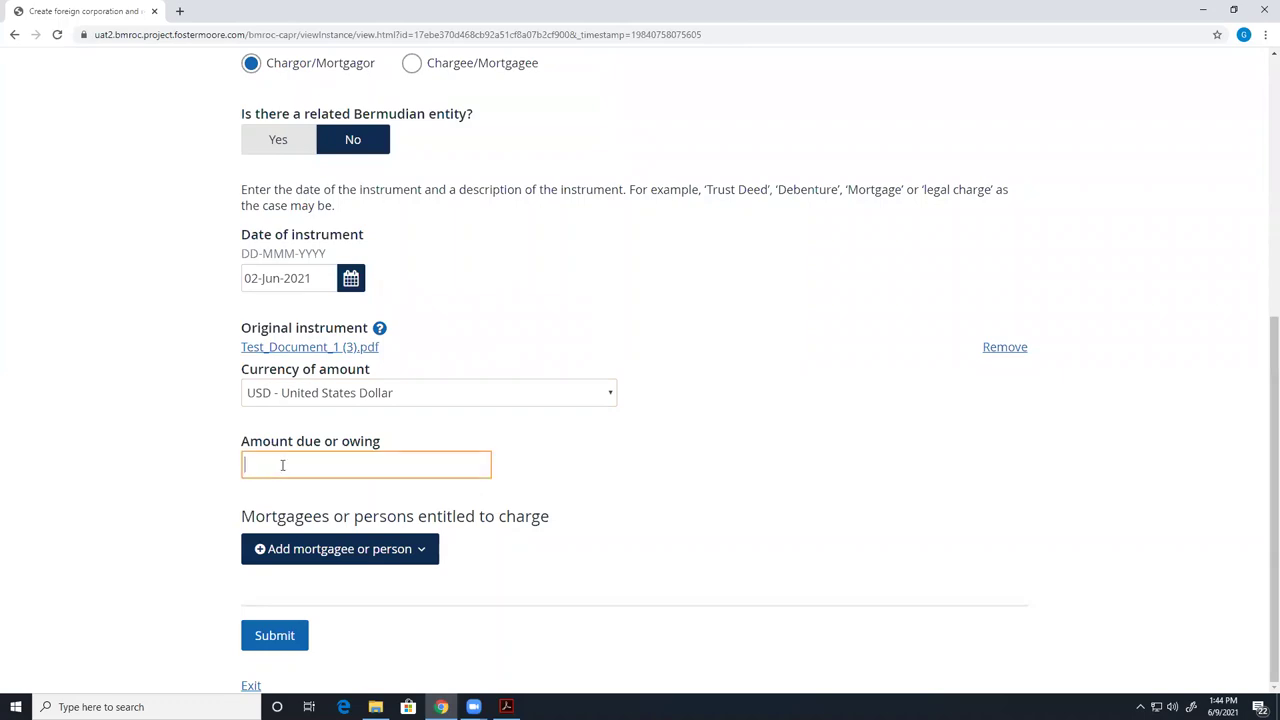
# - Change the currency of the amount to CAD - Canadian Dollar and enter 1000001 as the amount due or owing
pyautogui.click(325, 393)
pyautogui.scroll(-4, 302, 215)
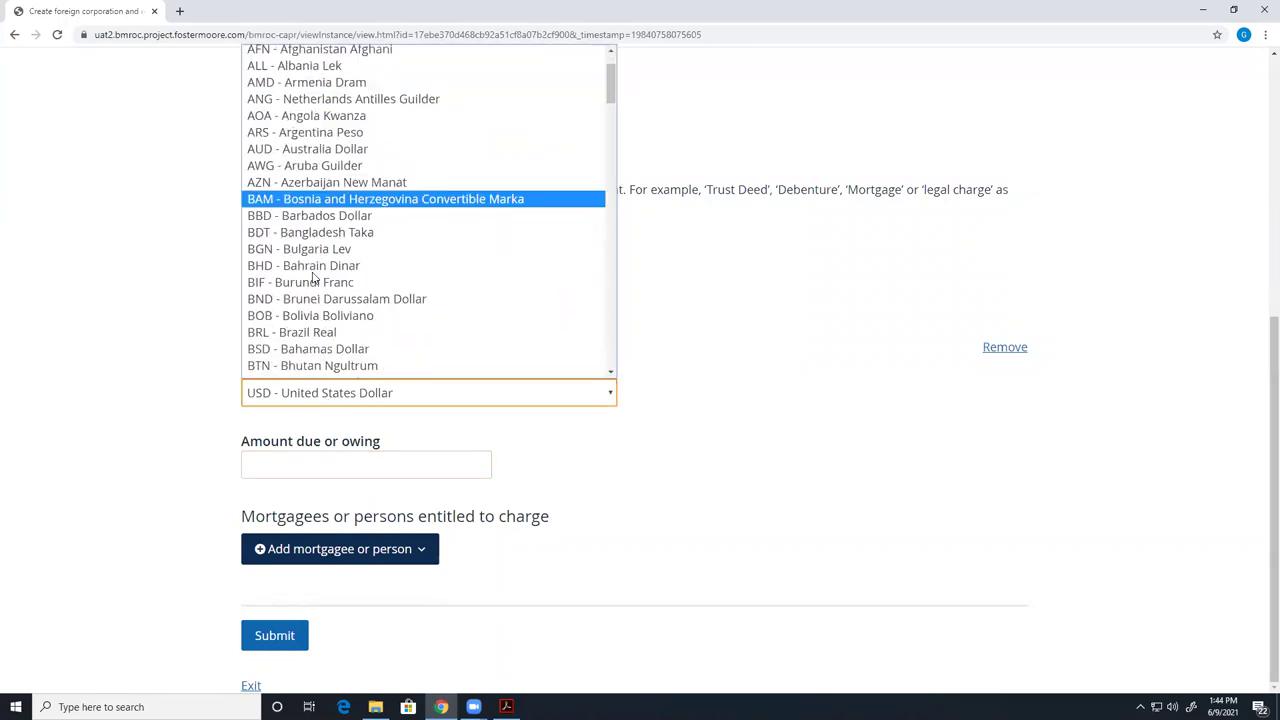
pyautogui.click(284, 103)
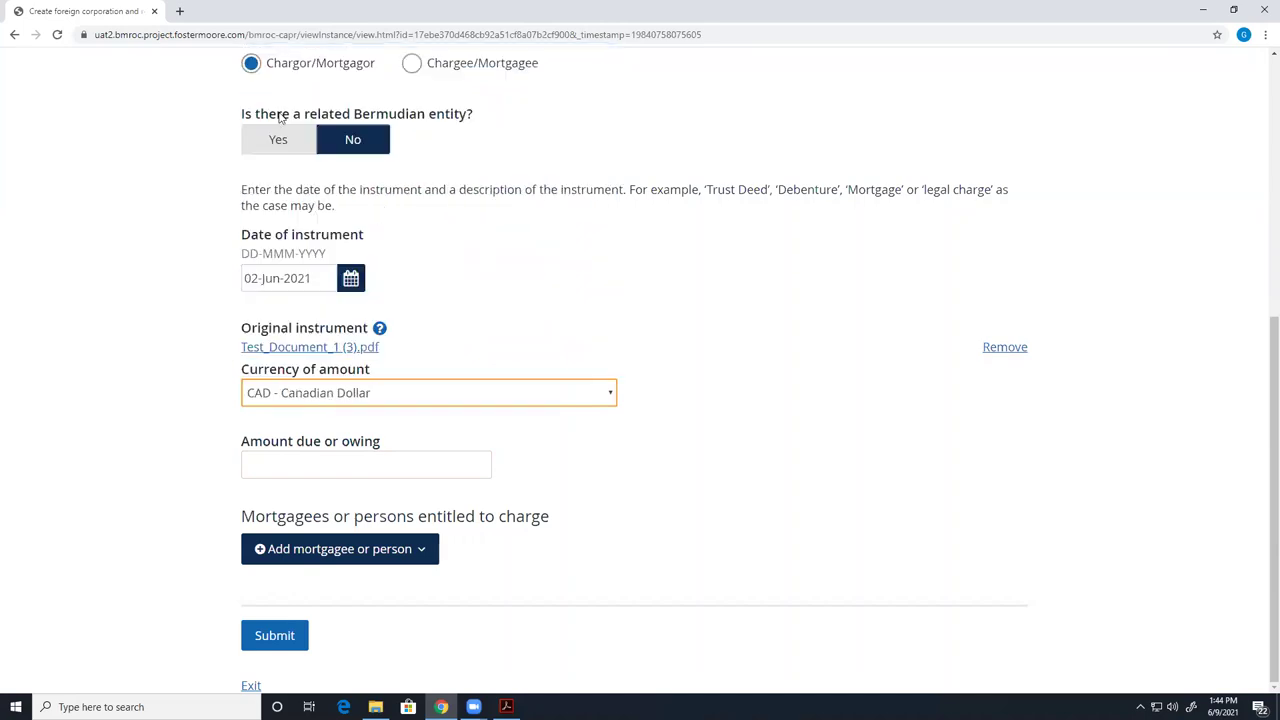
pyautogui.click(282, 455)
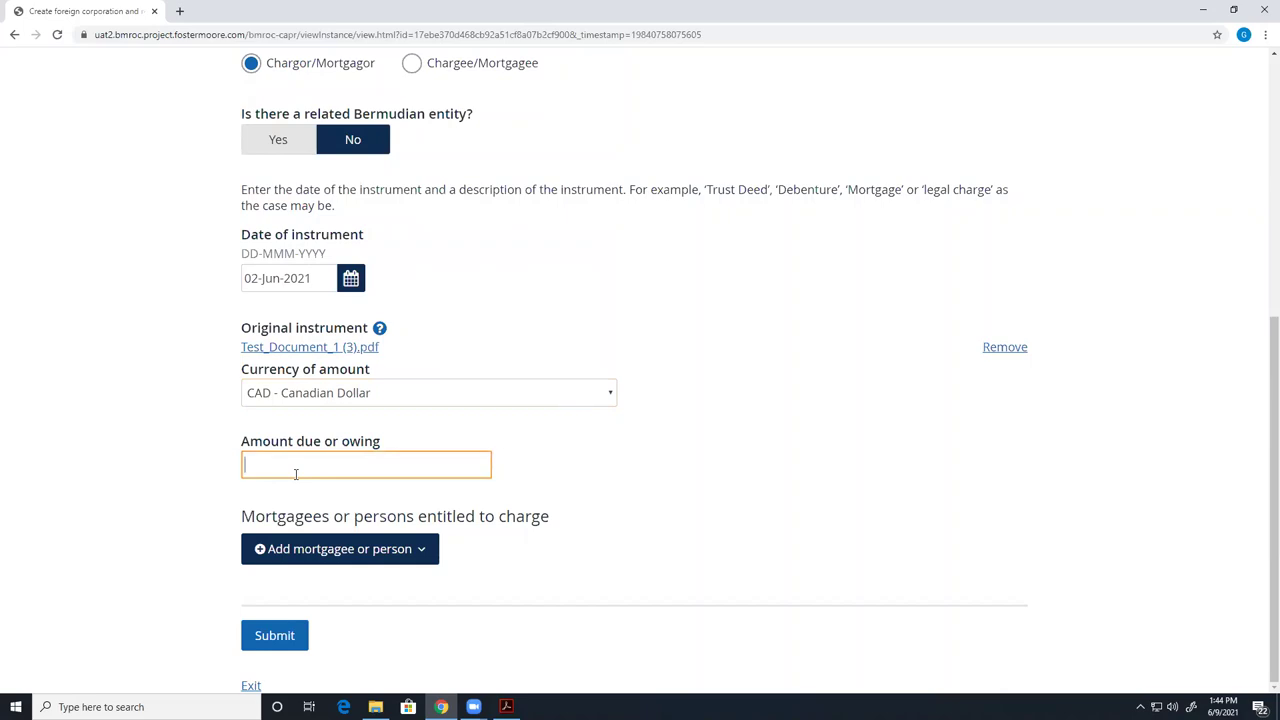
pyautogui.write('1000001')
# - Add a mortgagee of type Other and name it "Bank of Canada"
pyautogui.click(293, 558)
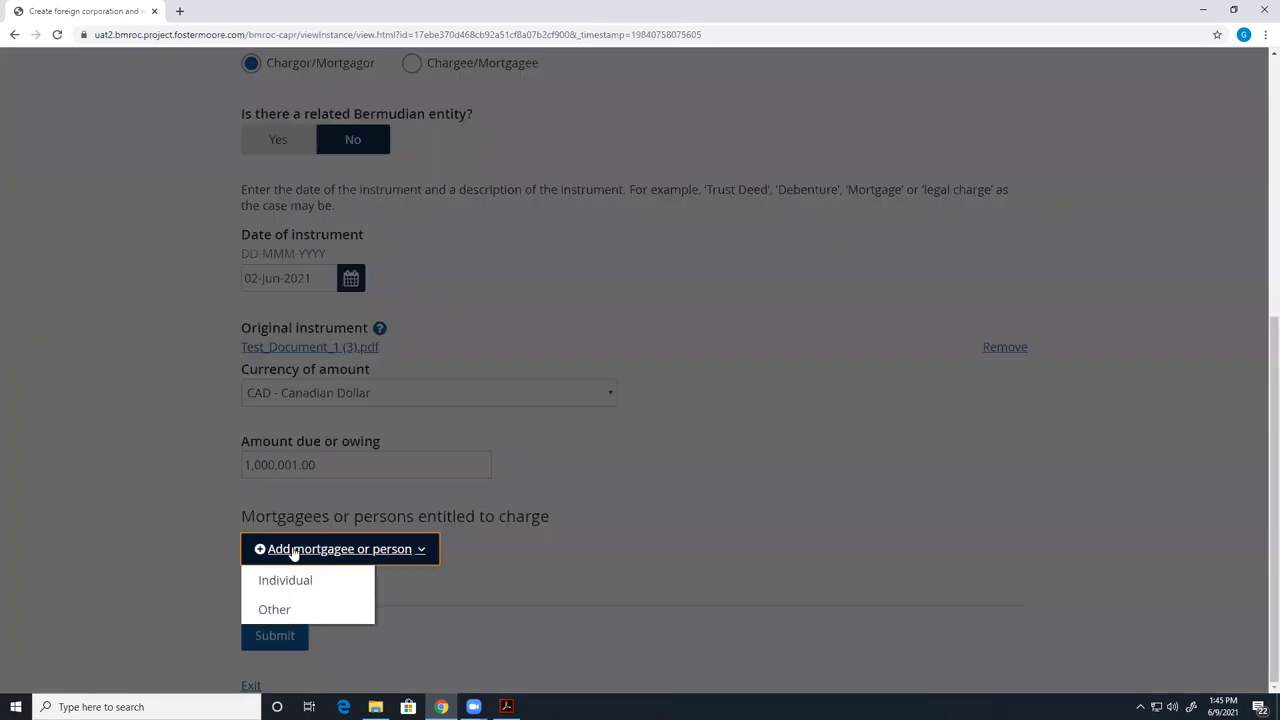
pyautogui.click(288, 609)
pyautogui.scroll(-3, 213, 489)
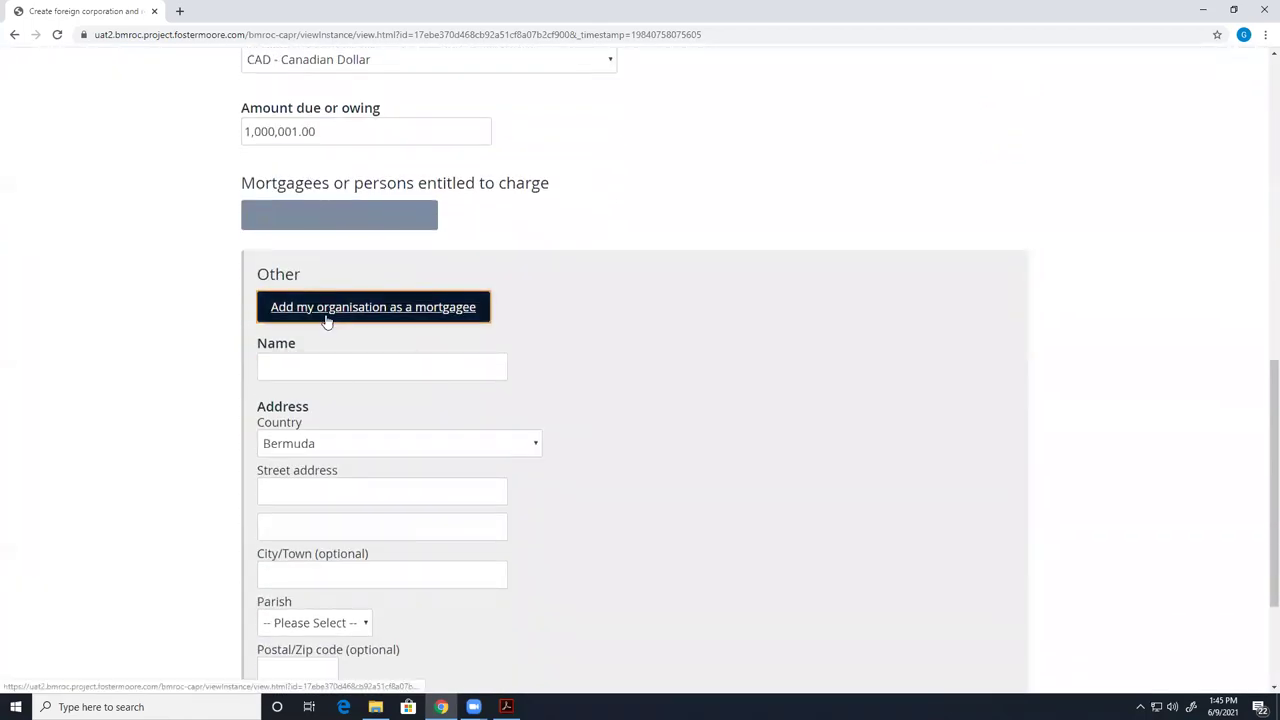
pyautogui.click(330, 365)
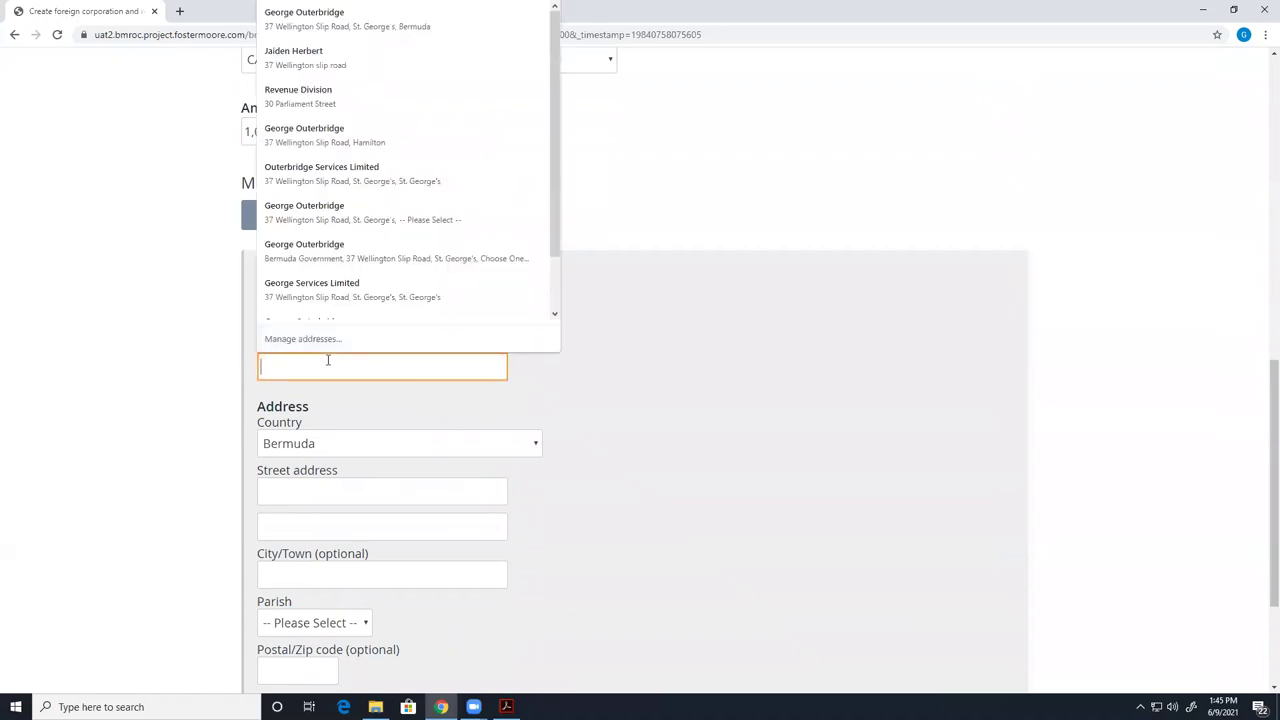
pyautogui.write('Bank of ')
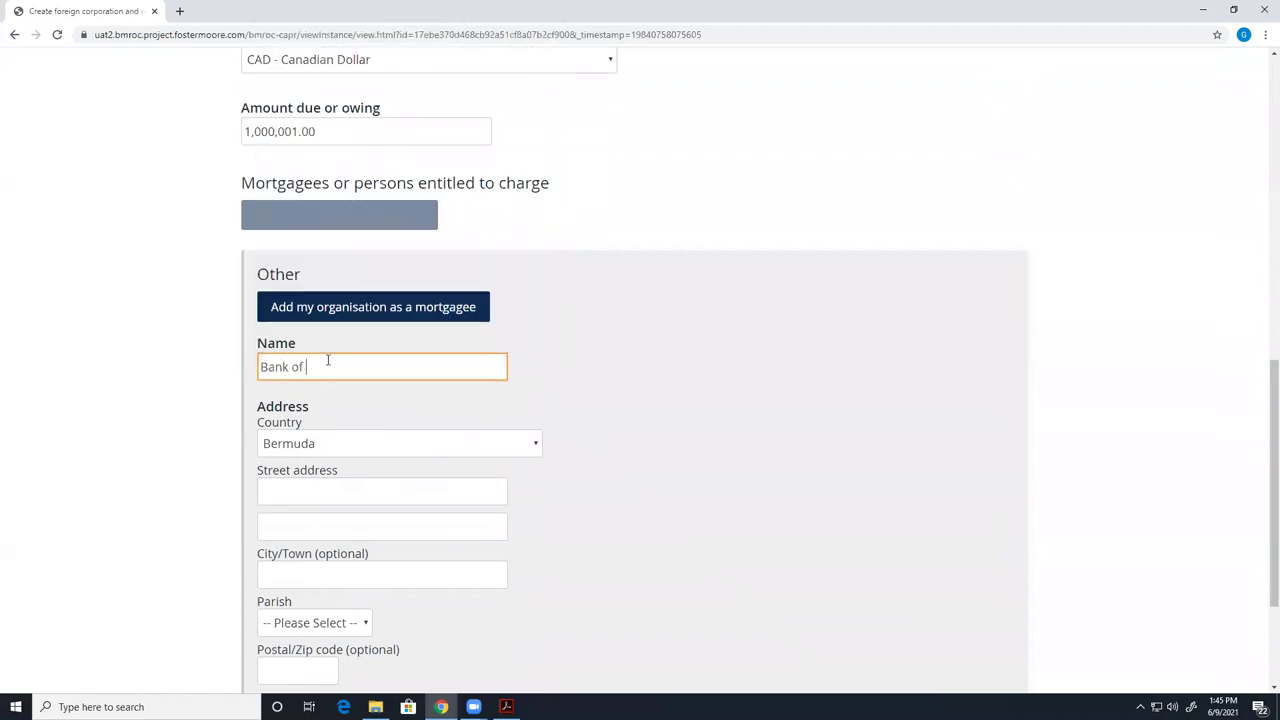
pyautogui.write('Cana')
pyautogui.write('da')
pyautogui.press('BackSpace')
pyautogui.press('BackSpace')
pyautogui.write('ada')
# - Set the country of the mortgagee's address to Canada
pyautogui.click(354, 445)
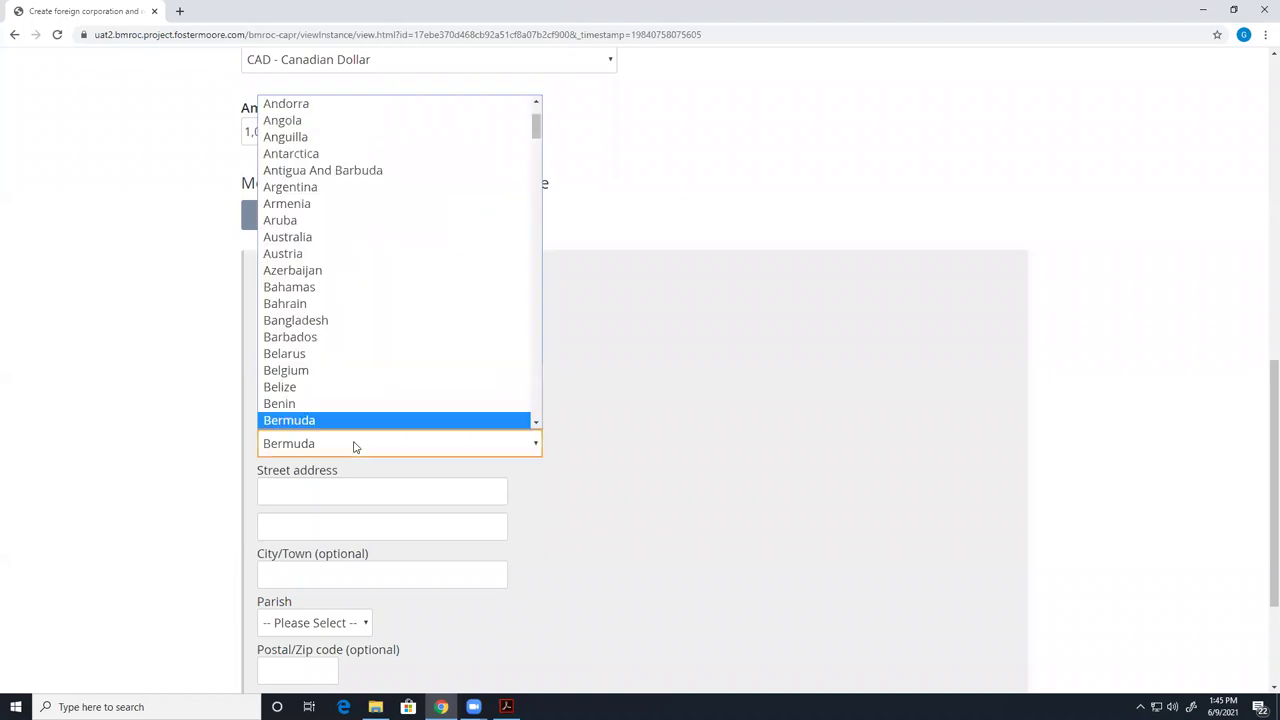
pyautogui.scroll(-1, 332, 406)
pyautogui.click(628, 386)
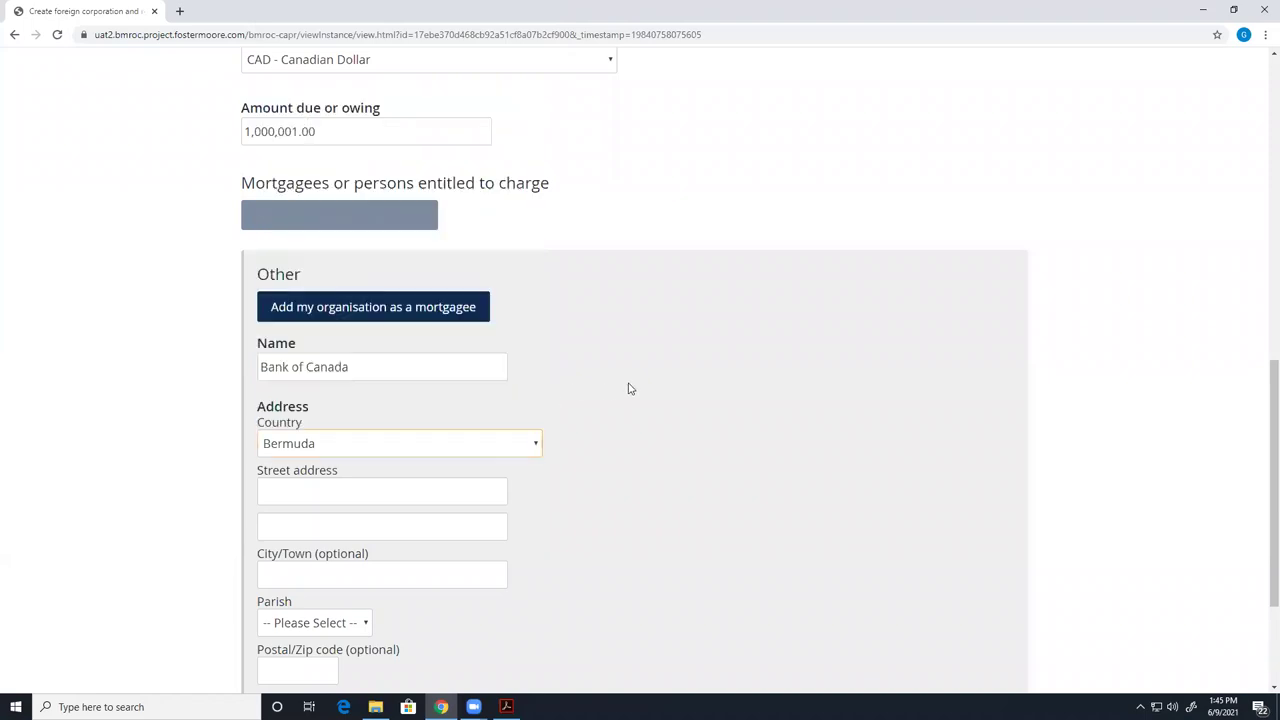
pyautogui.click(446, 445)
pyautogui.scroll(-1, 429, 380)
pyautogui.scroll(3, 429, 380)
pyautogui.scroll(-5, 429, 380)
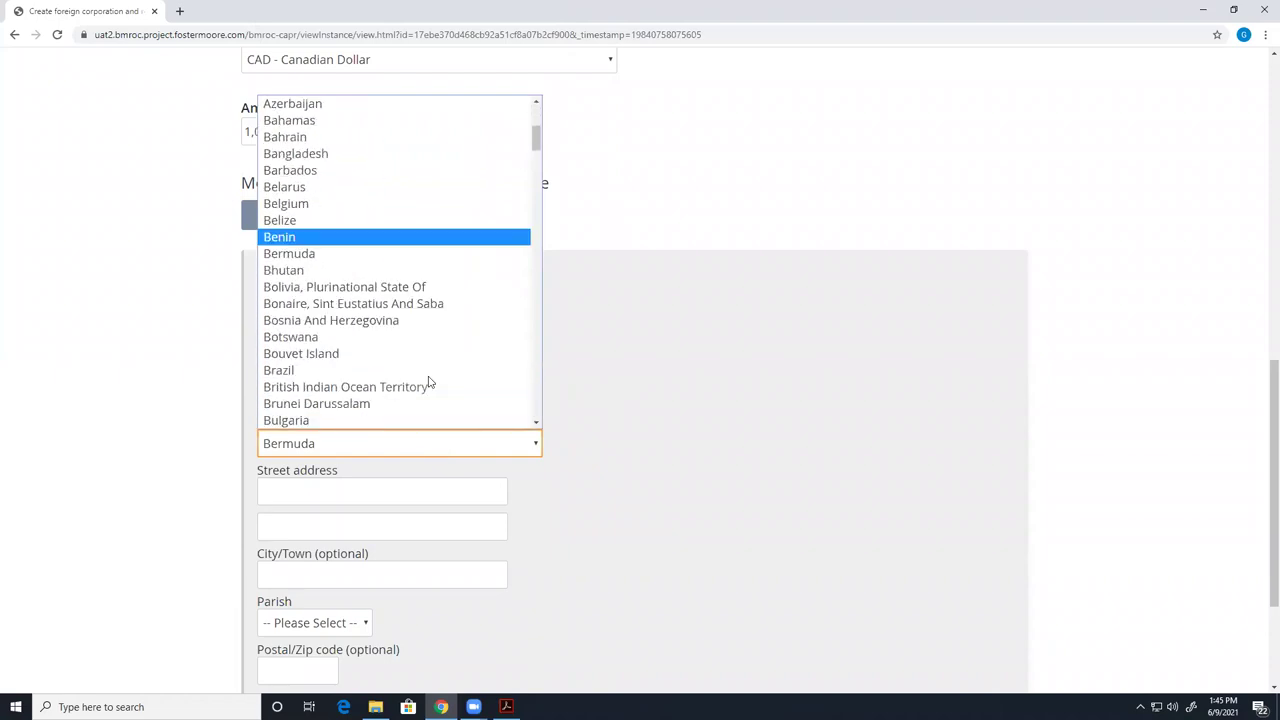
pyautogui.scroll(-5, 420, 375)
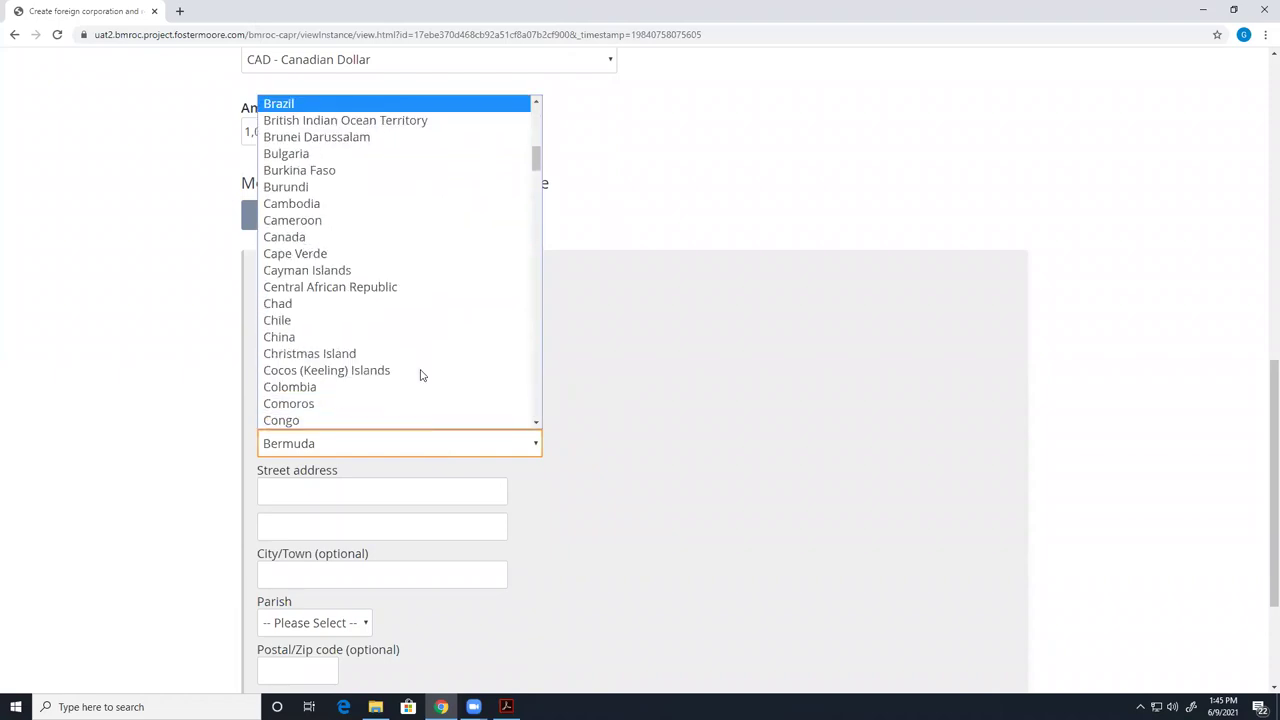
pyautogui.click(369, 237)
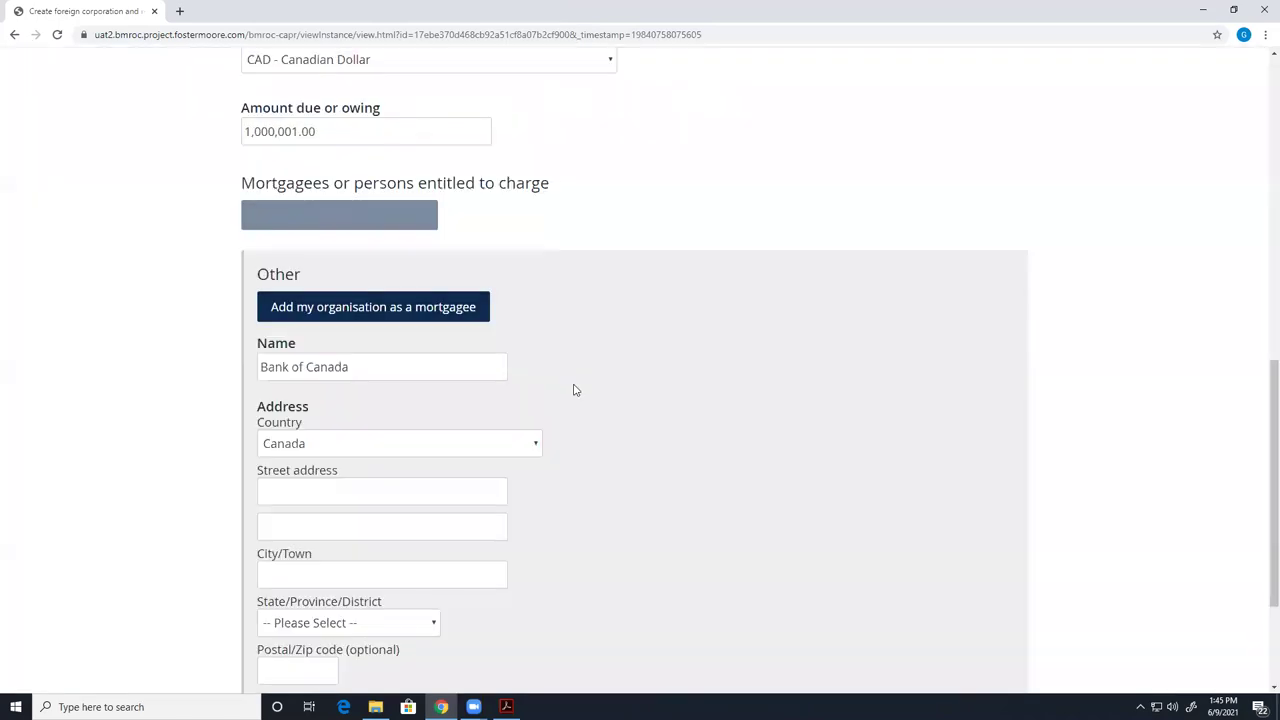
# - Fill in the mortgagee's street address, town and postal code from a saved address, set the province to Ontario and save the mortgagee
pyautogui.scroll(-1, 575, 390)
pyautogui.click(413, 364)
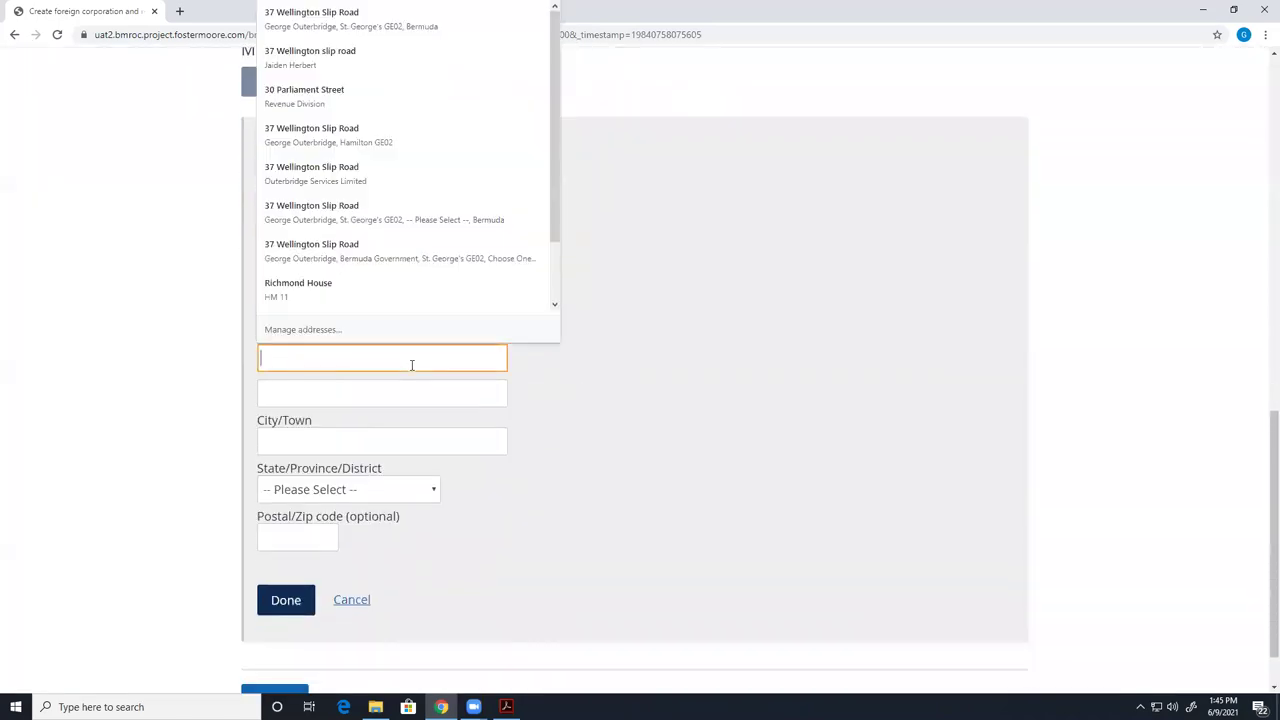
pyautogui.click(311, 308)
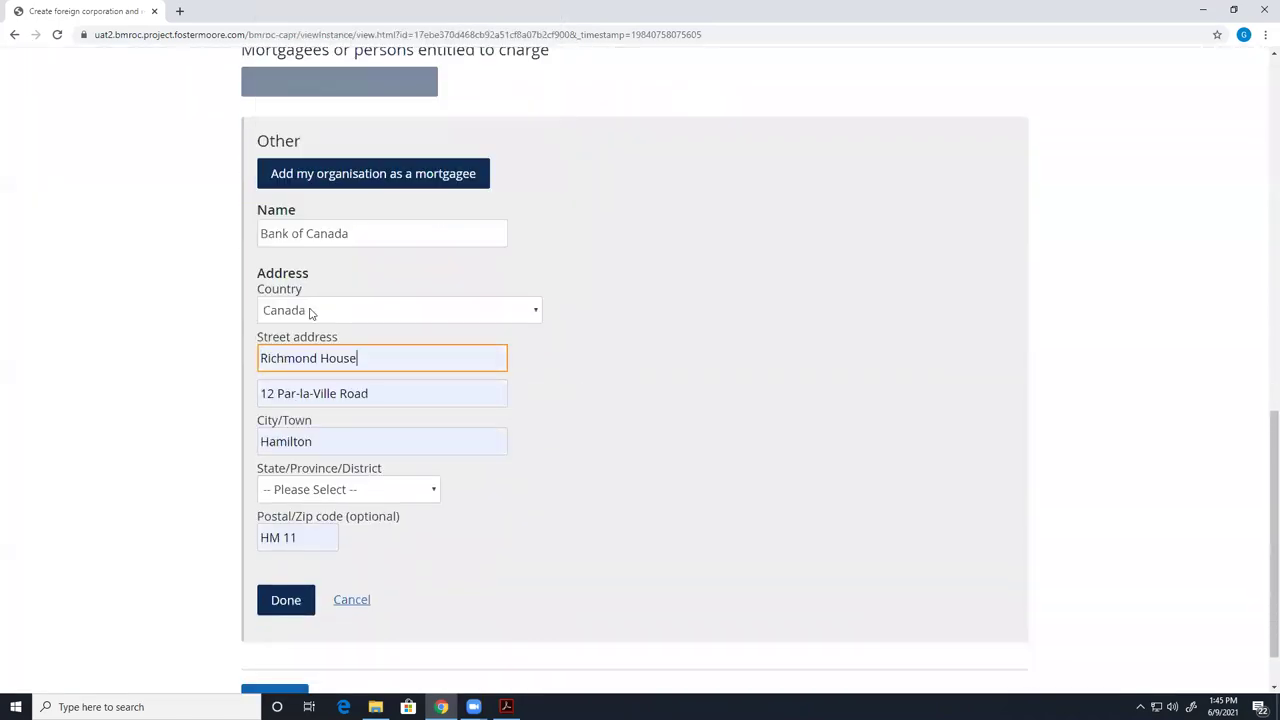
pyautogui.click(366, 433)
pyautogui.click(367, 489)
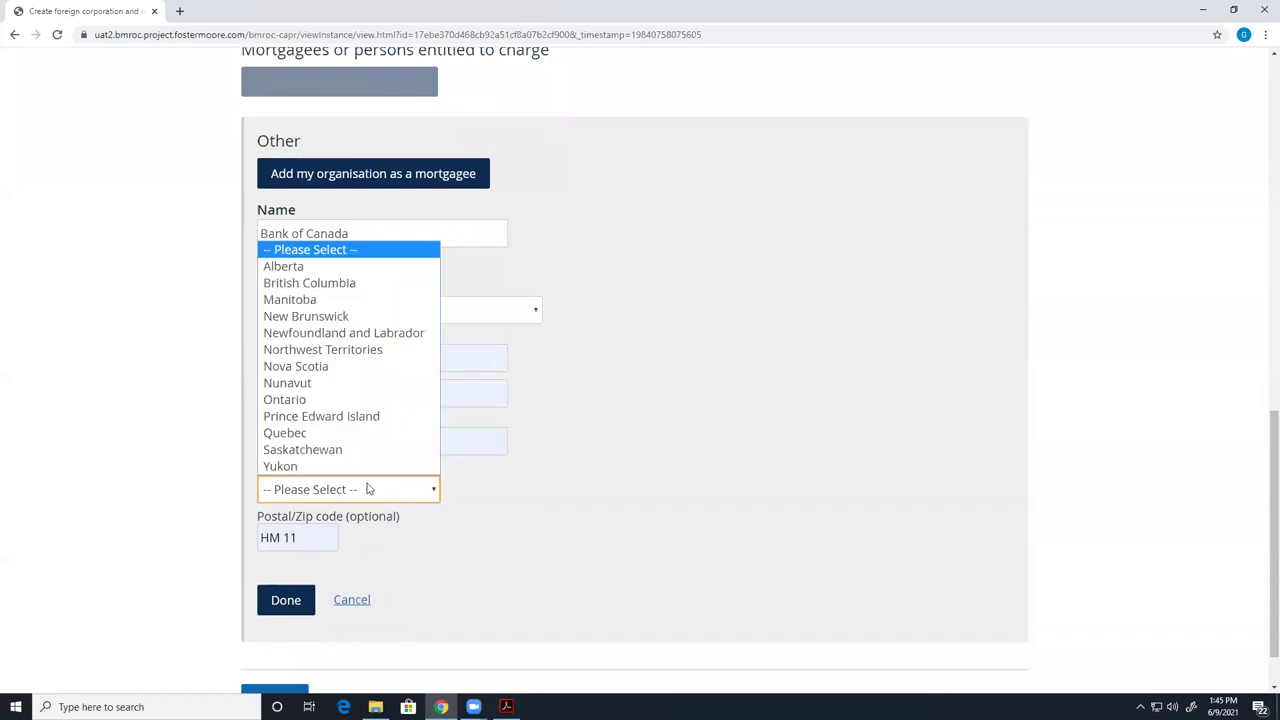
pyautogui.click(333, 400)
pyautogui.scroll(-1, 300, 540)
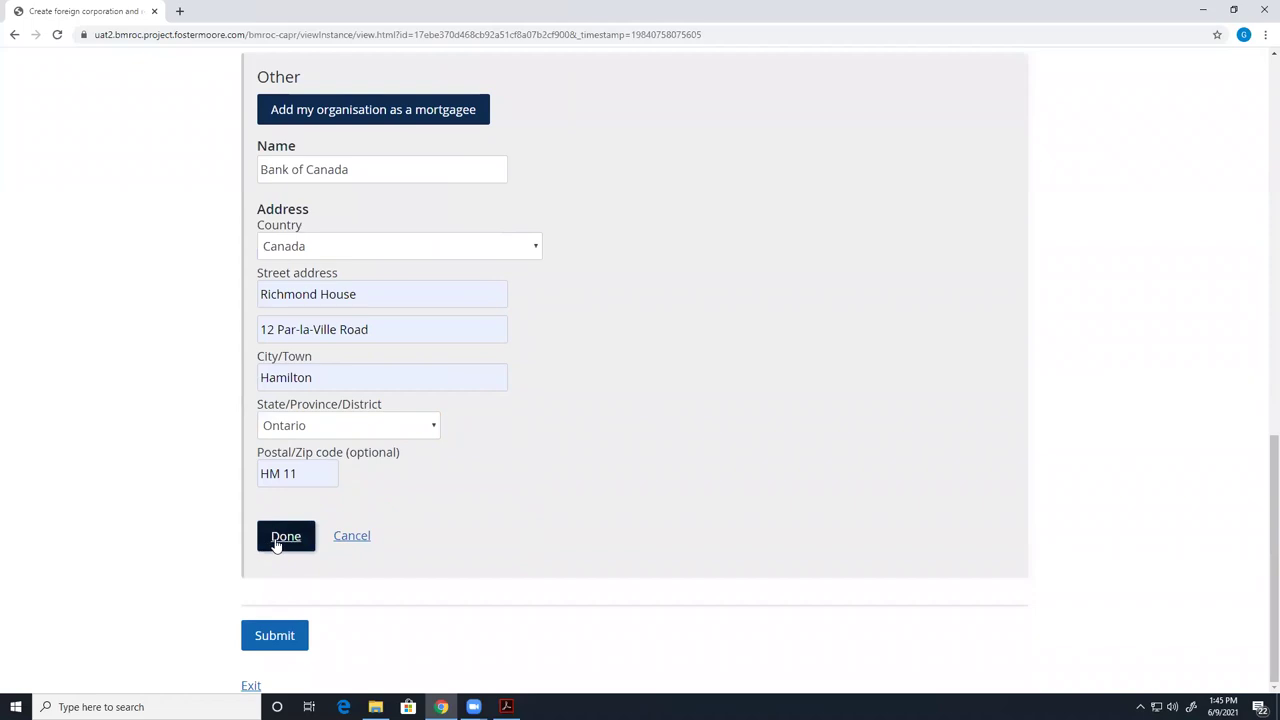
pyautogui.click(277, 540)
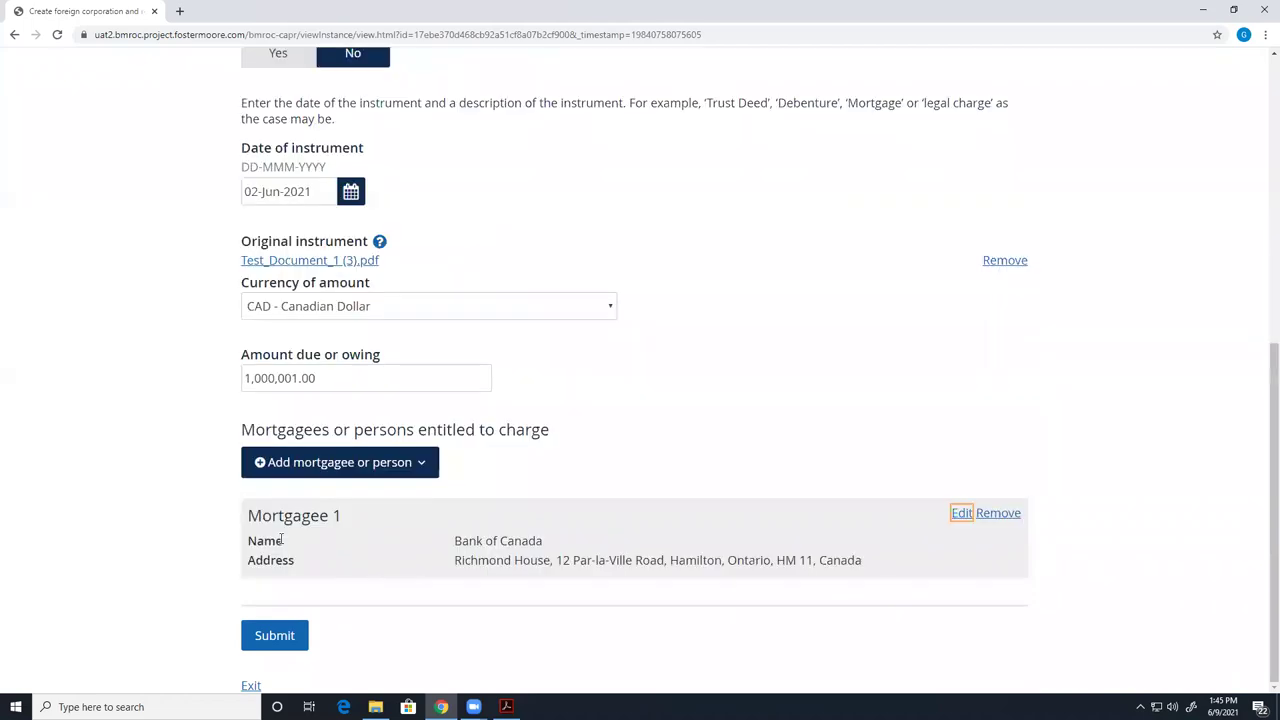
# - Submit the charge application, pay its fee with the Account payment method, and open the list of work in progress
pyautogui.click(268, 637)
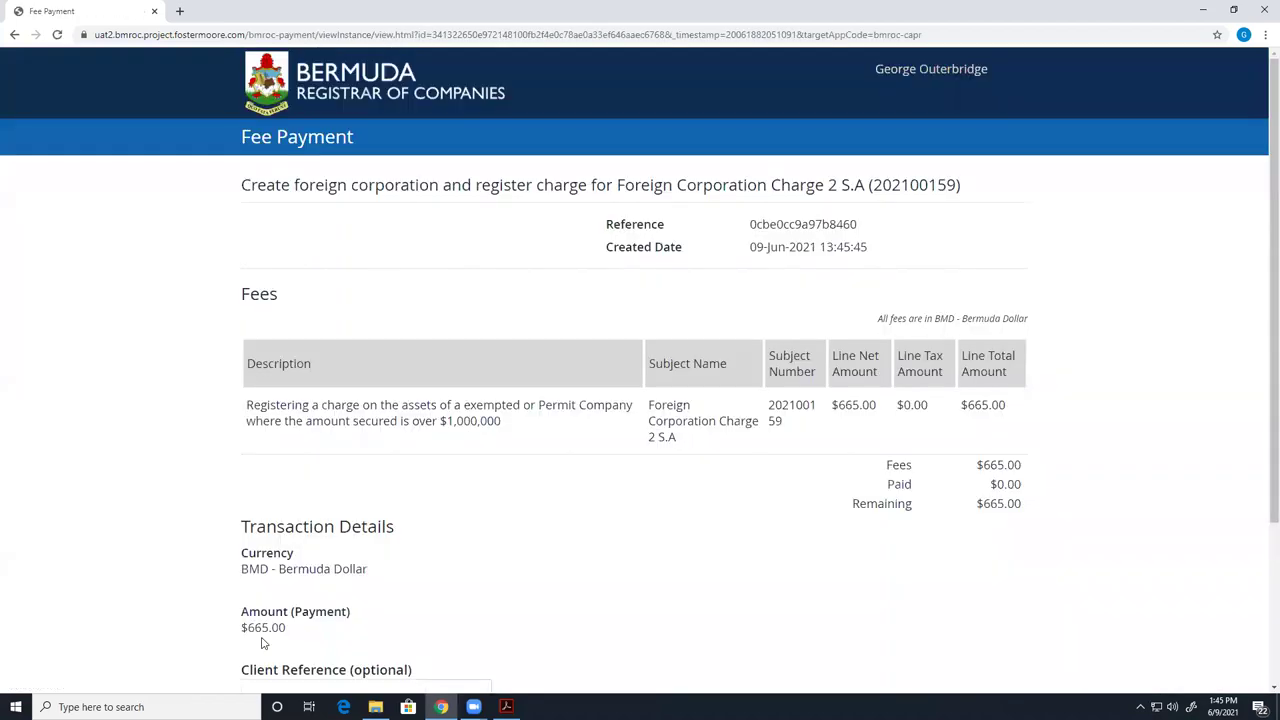
pyautogui.scroll(-3, 392, 513)
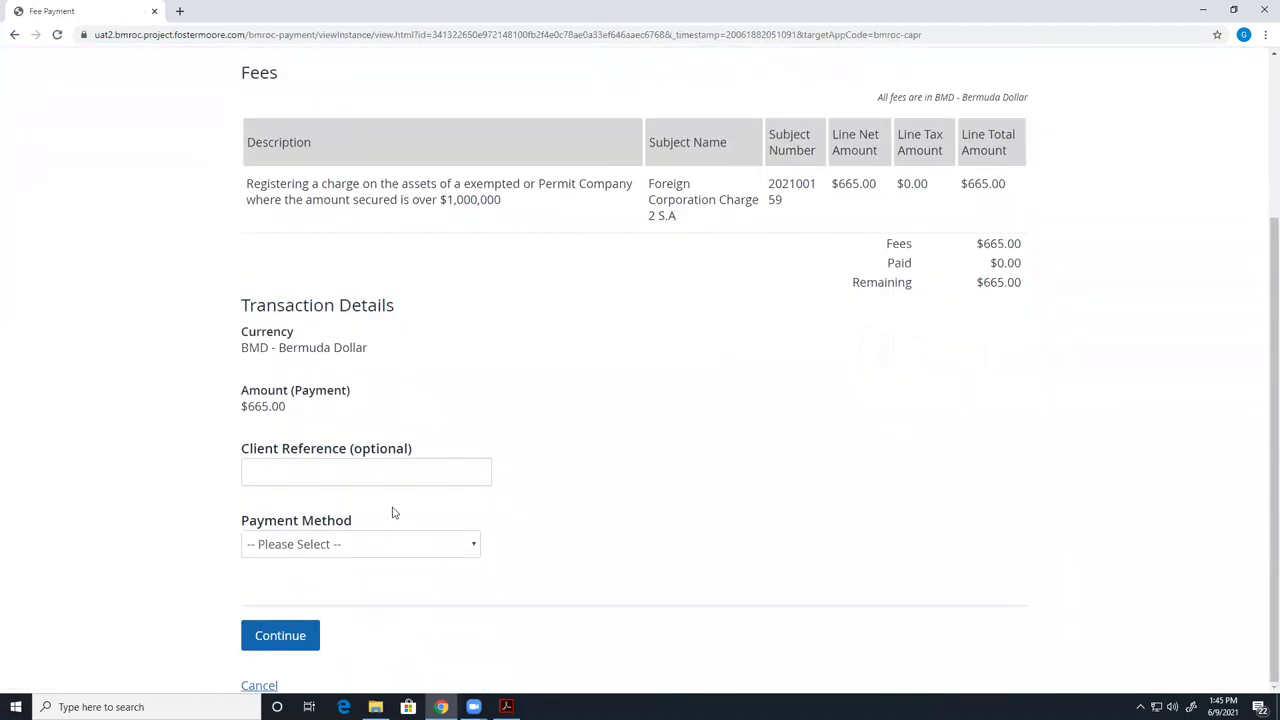
pyautogui.click(398, 548)
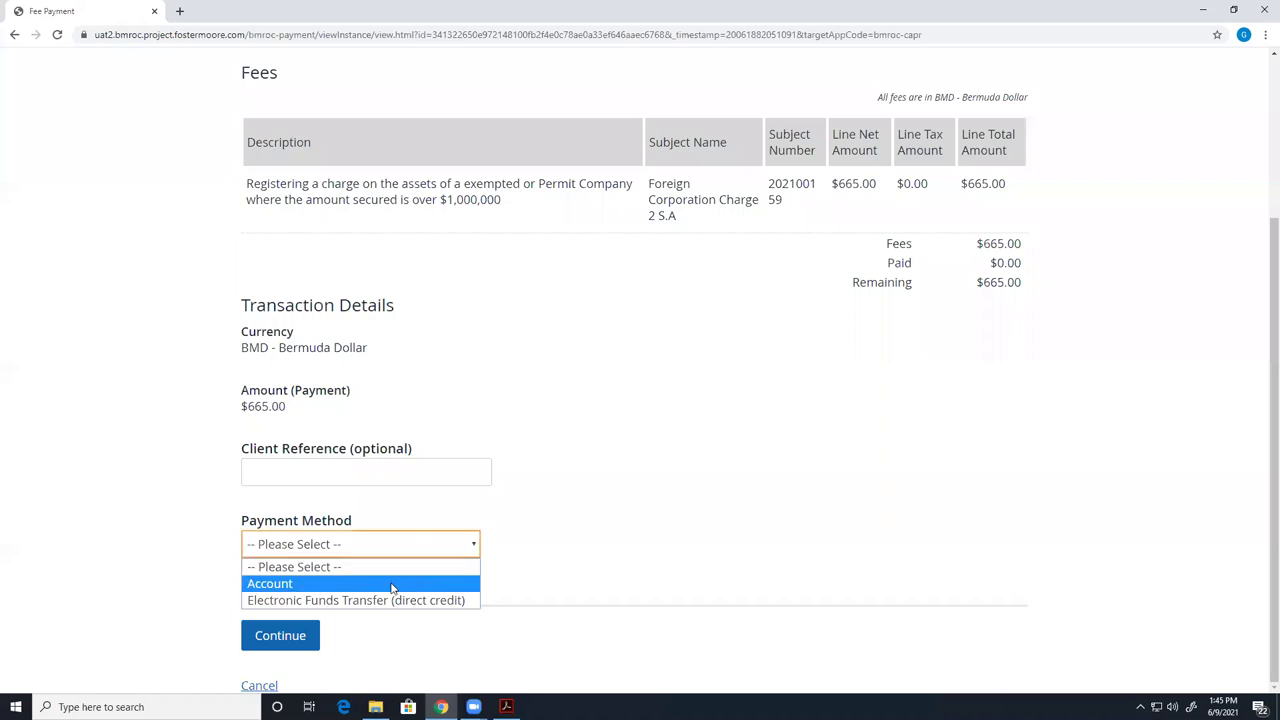
pyautogui.click(392, 584)
pyautogui.scroll(-3, 274, 580)
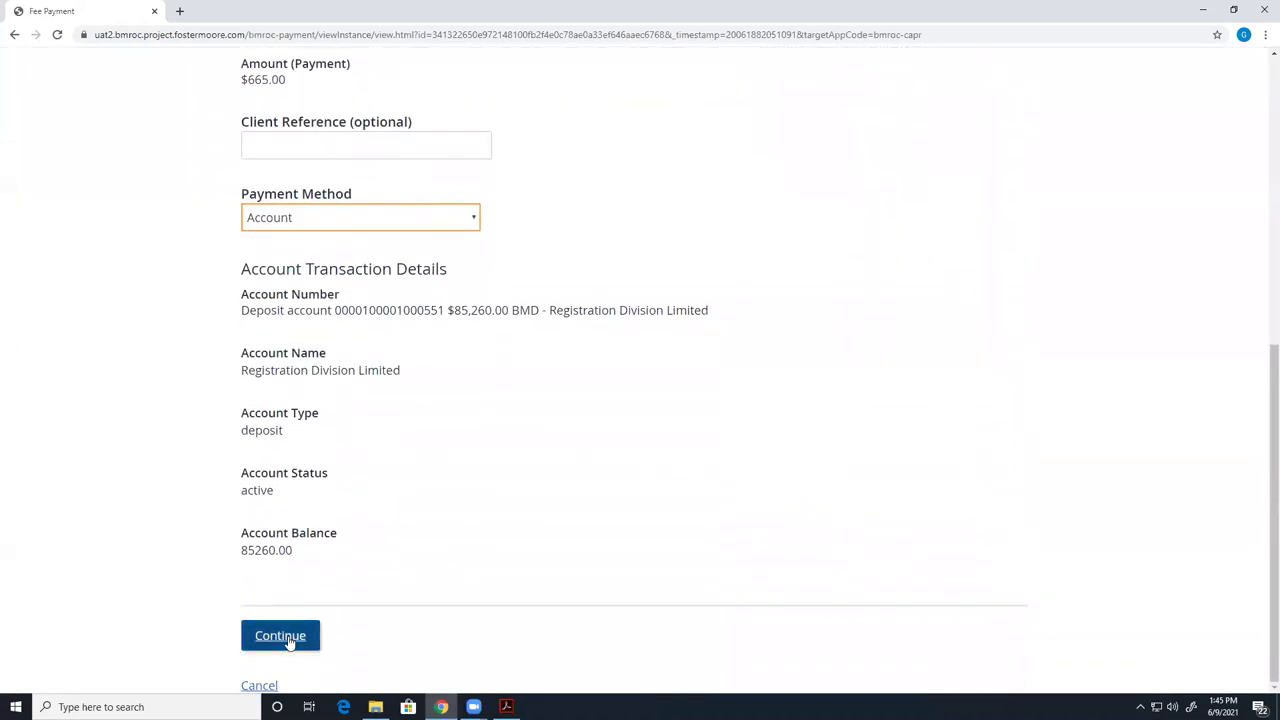
pyautogui.click(289, 639)
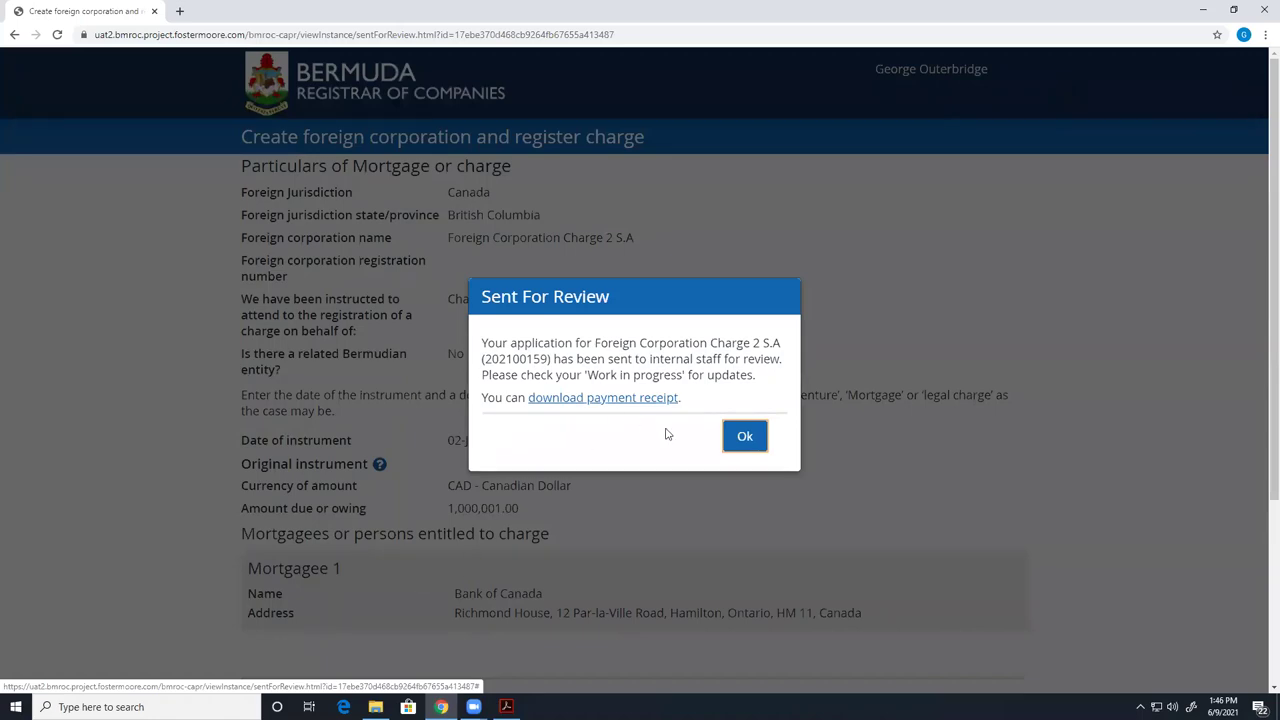
pyautogui.click(741, 438)
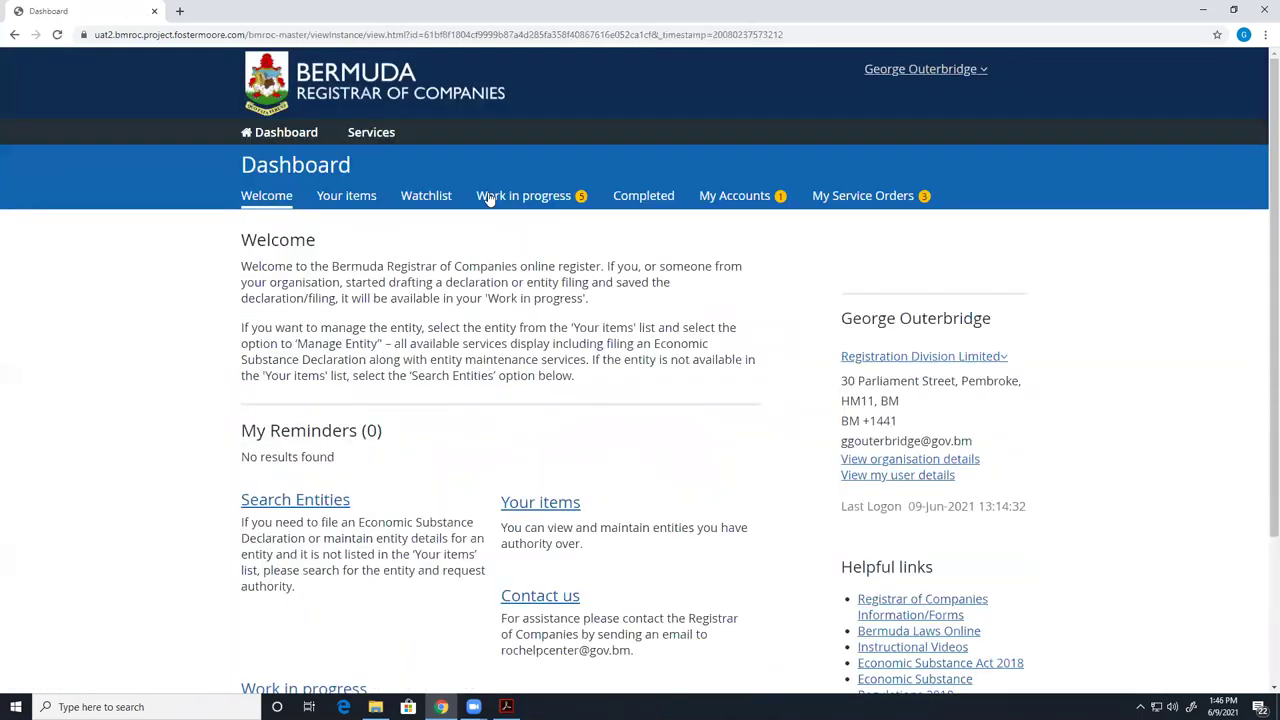
pyautogui.click(503, 196)
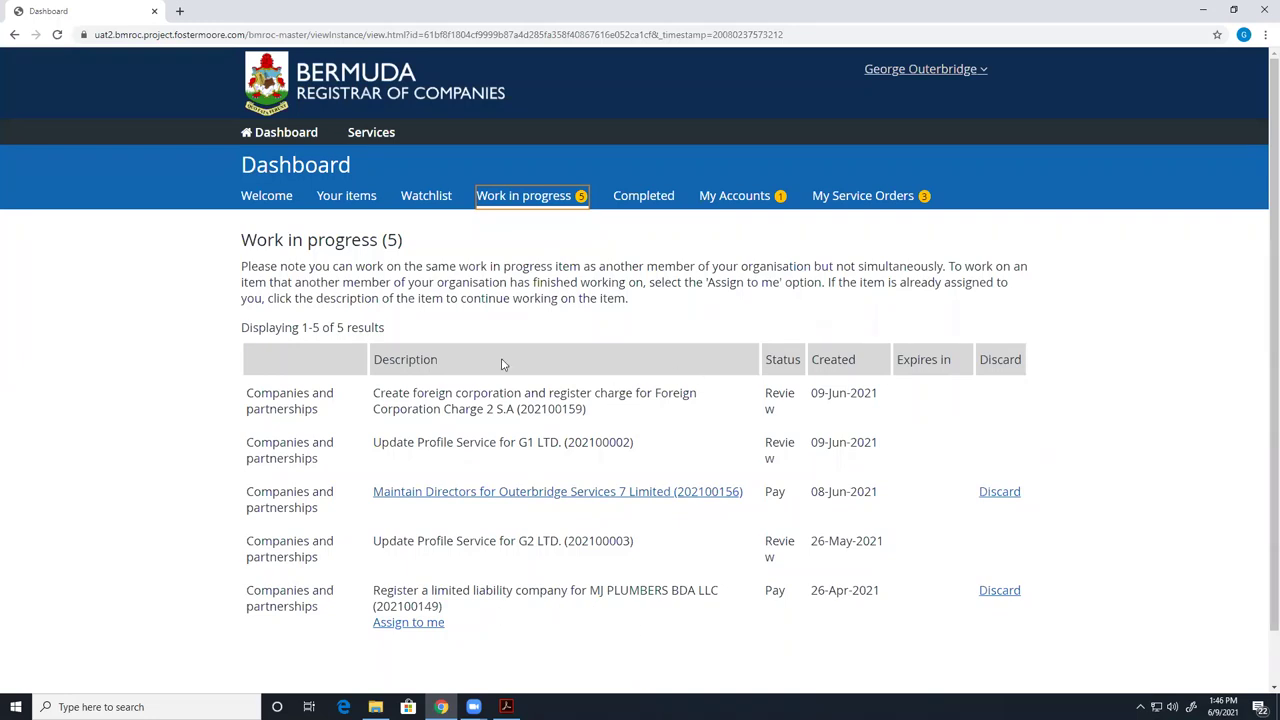
# - Search the foreign corporations for "foreign"
pyautogui.click(355, 136)
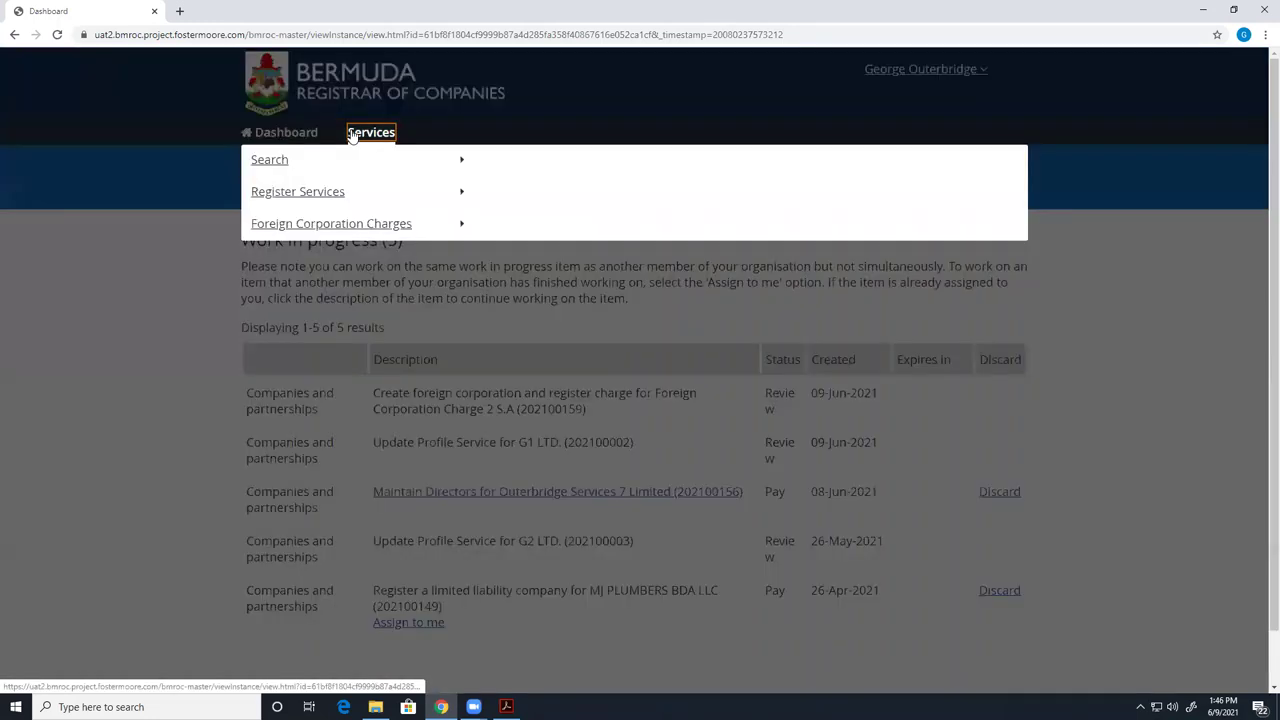
pyautogui.click(371, 223)
pyautogui.click(520, 163)
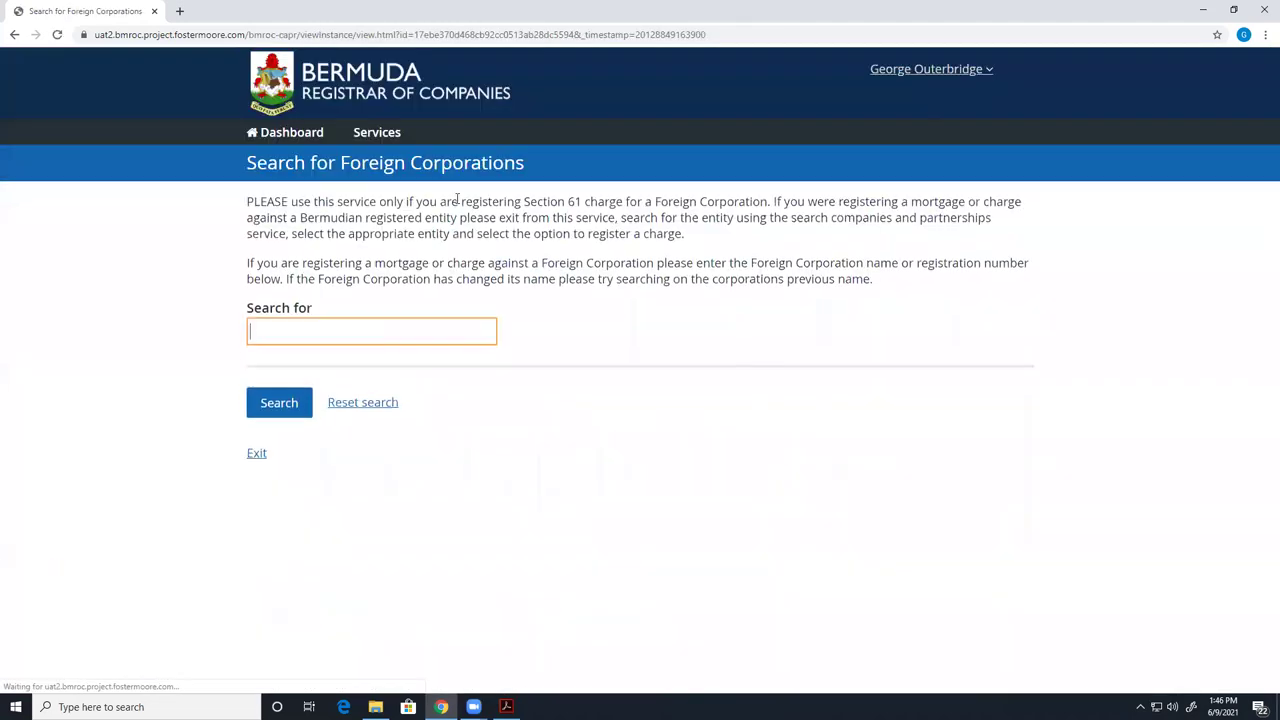
pyautogui.click(309, 328)
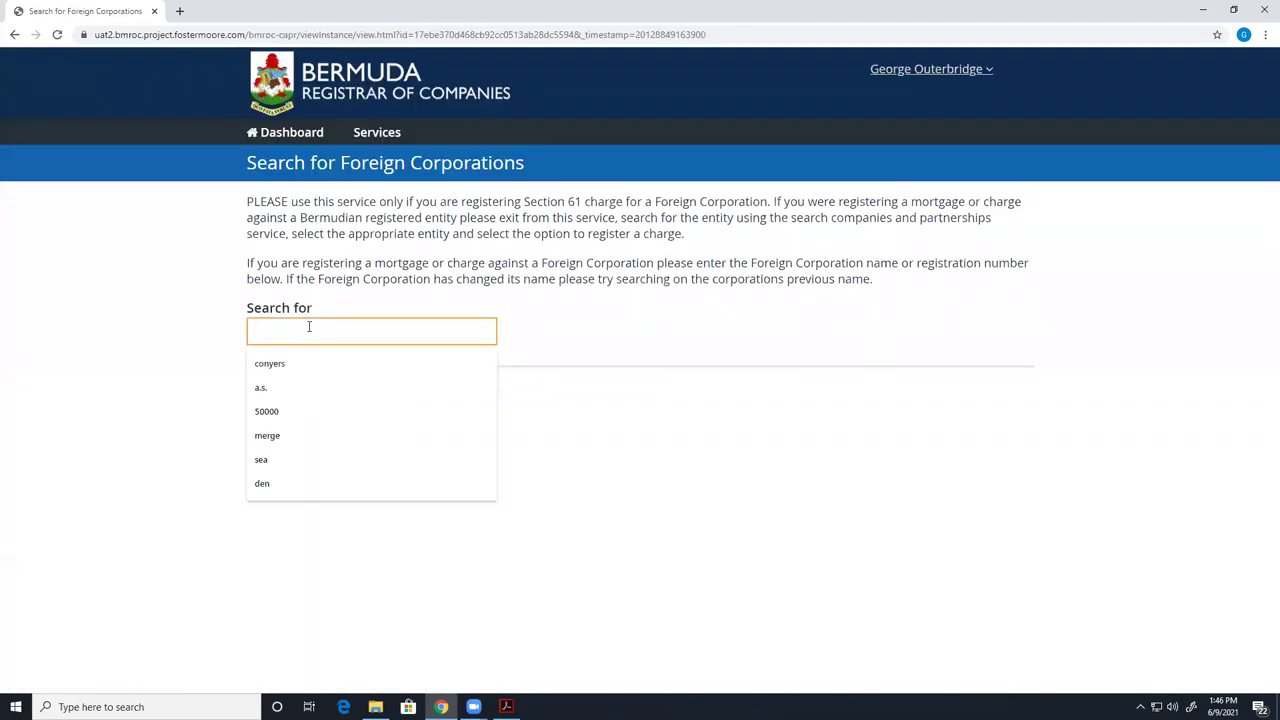
pyautogui.write('foreign')
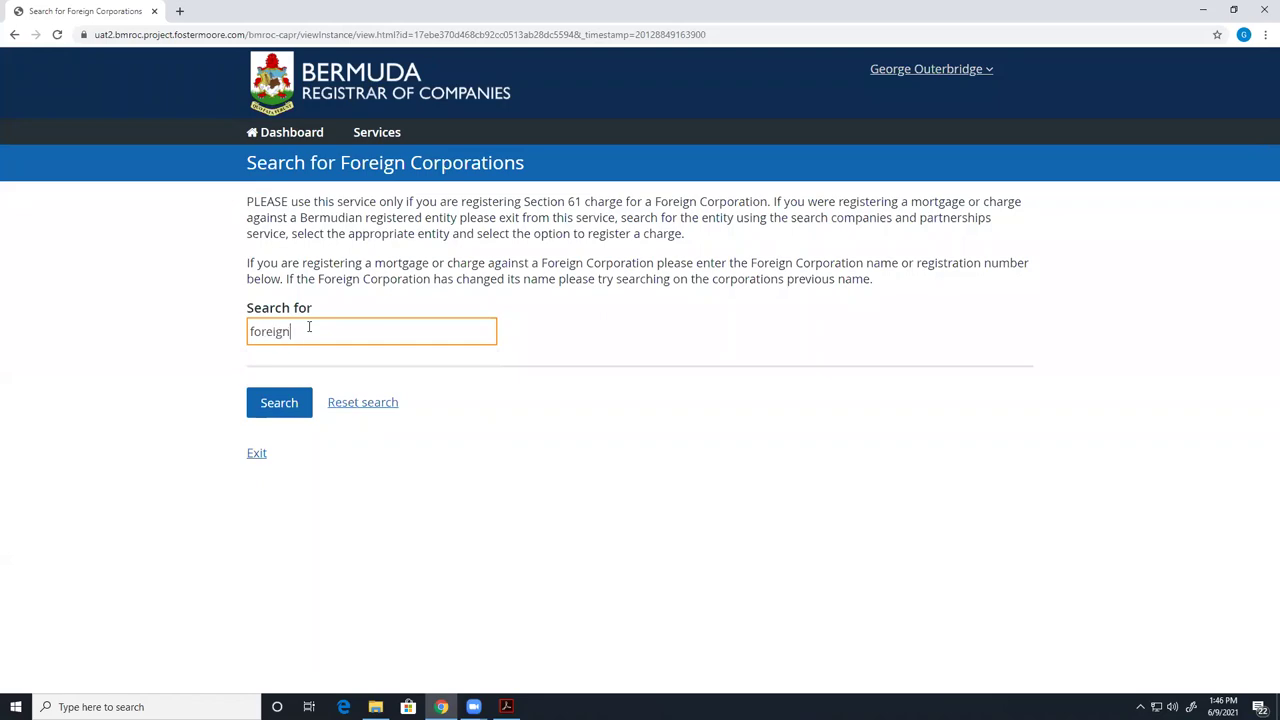
pyautogui.press('Return')
pyautogui.scroll(-2, 182, 375)
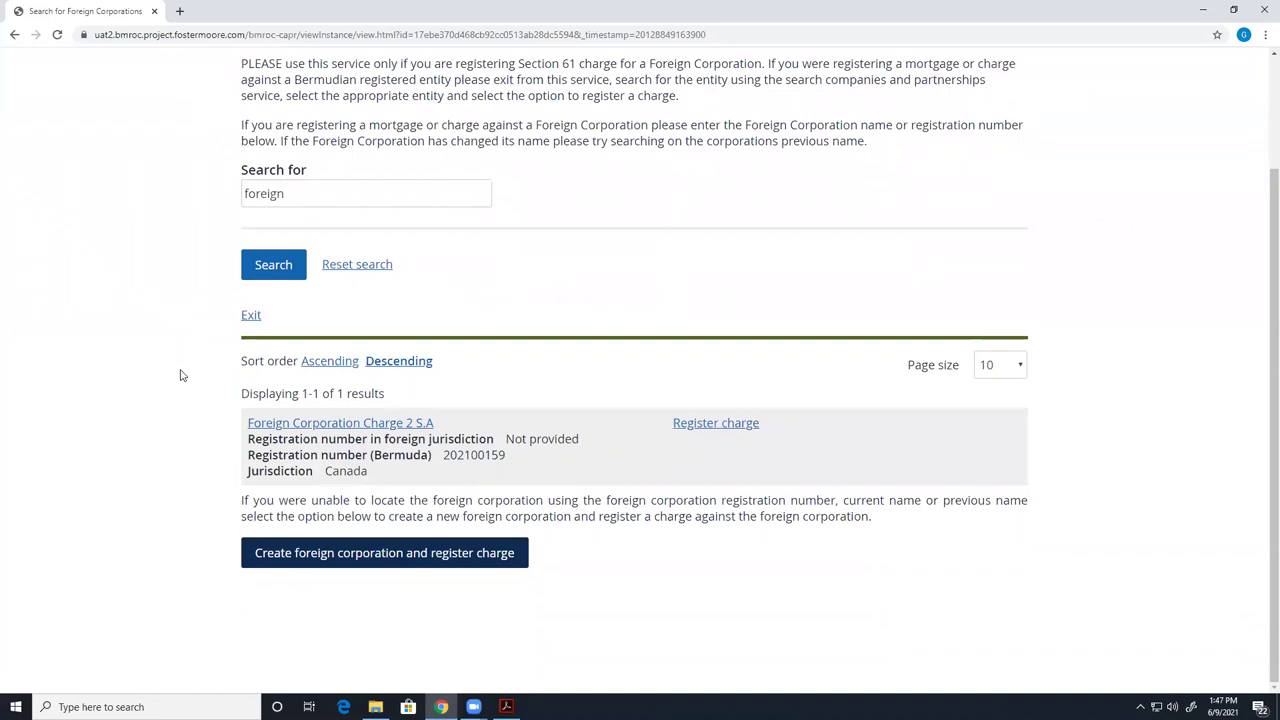
# - Open the record of Foreign Corporation Charge 2 S.A and examine its general details and filing history
pyautogui.click(296, 428)
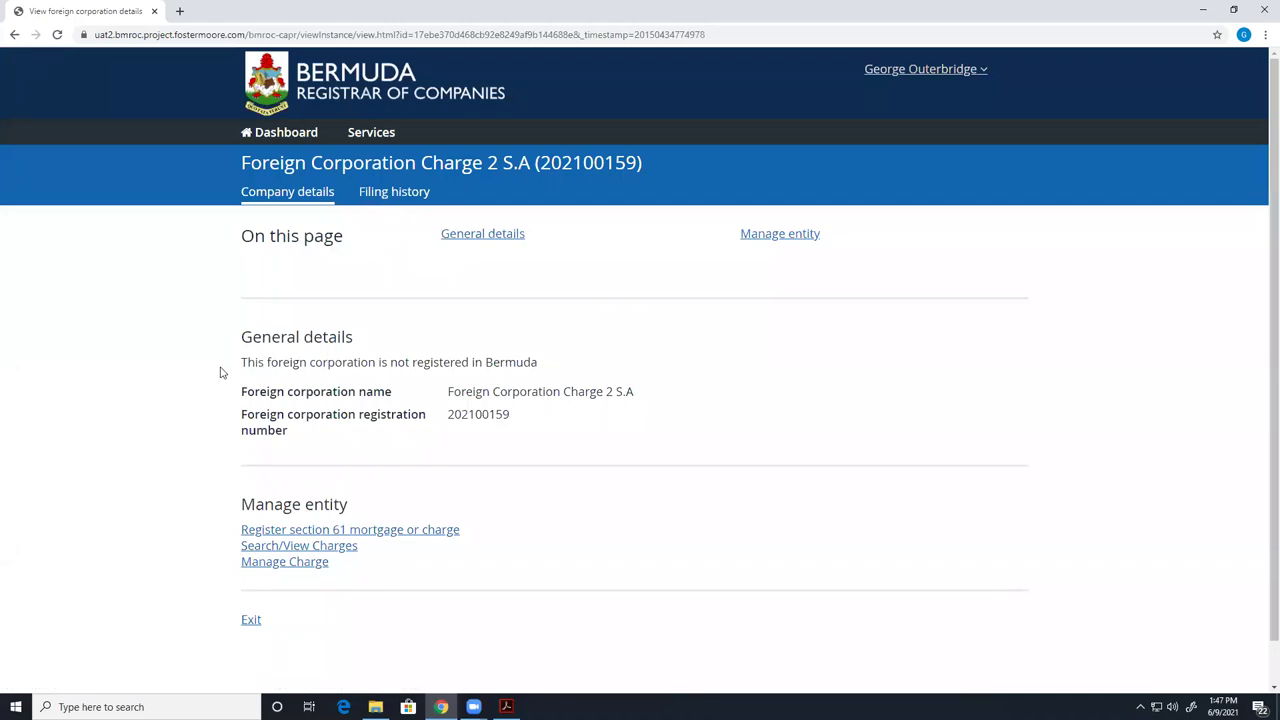
pyautogui.moveTo(241, 362); pyautogui.dragTo(510, 360)
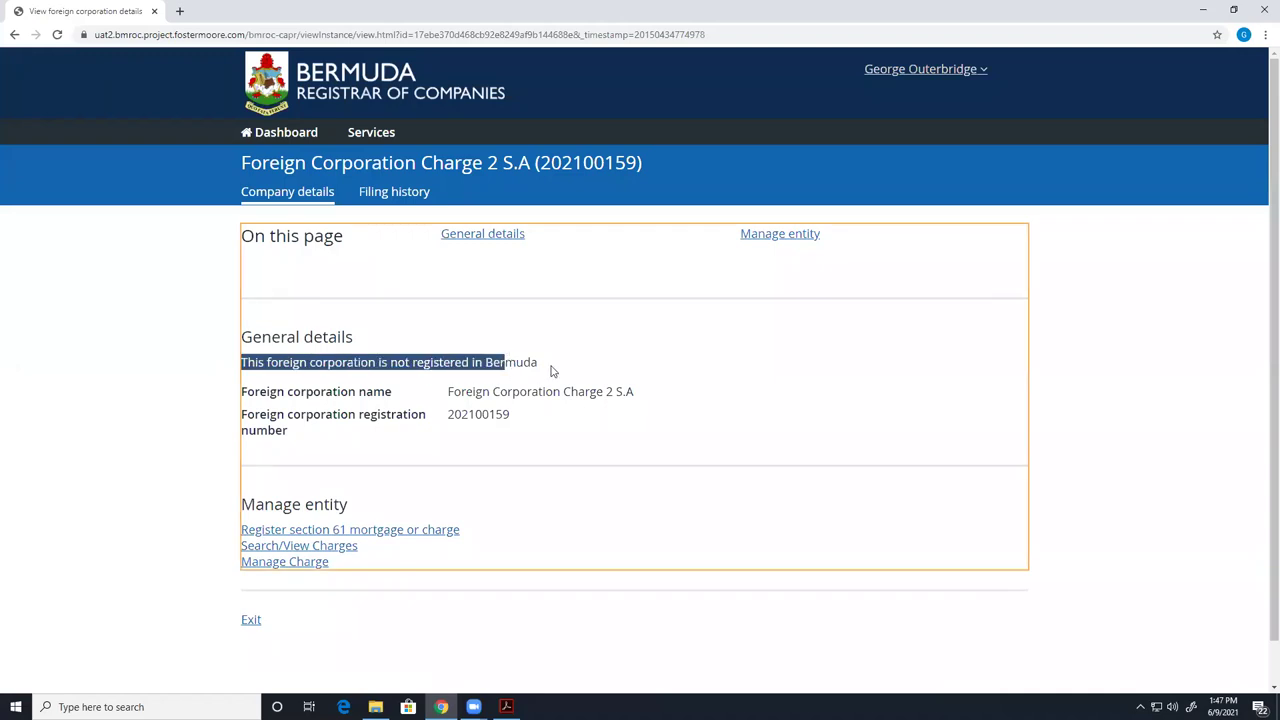
pyautogui.click(545, 368)
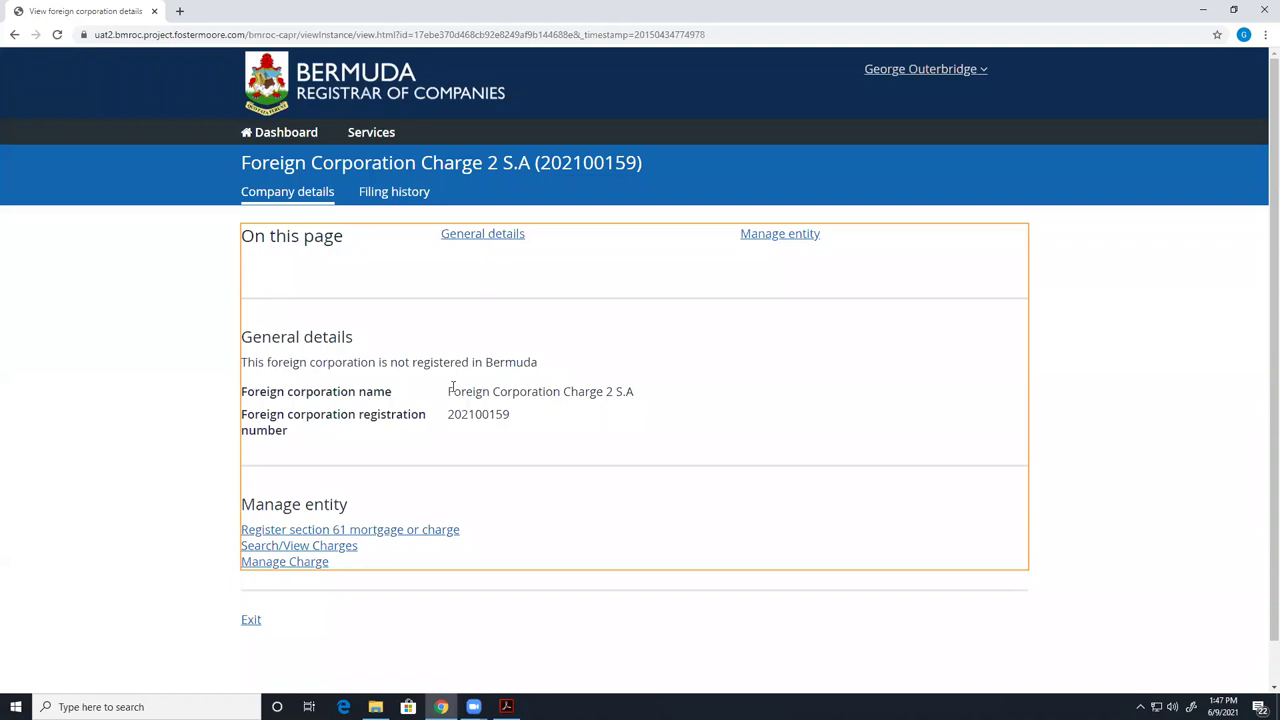
pyautogui.click(393, 191)
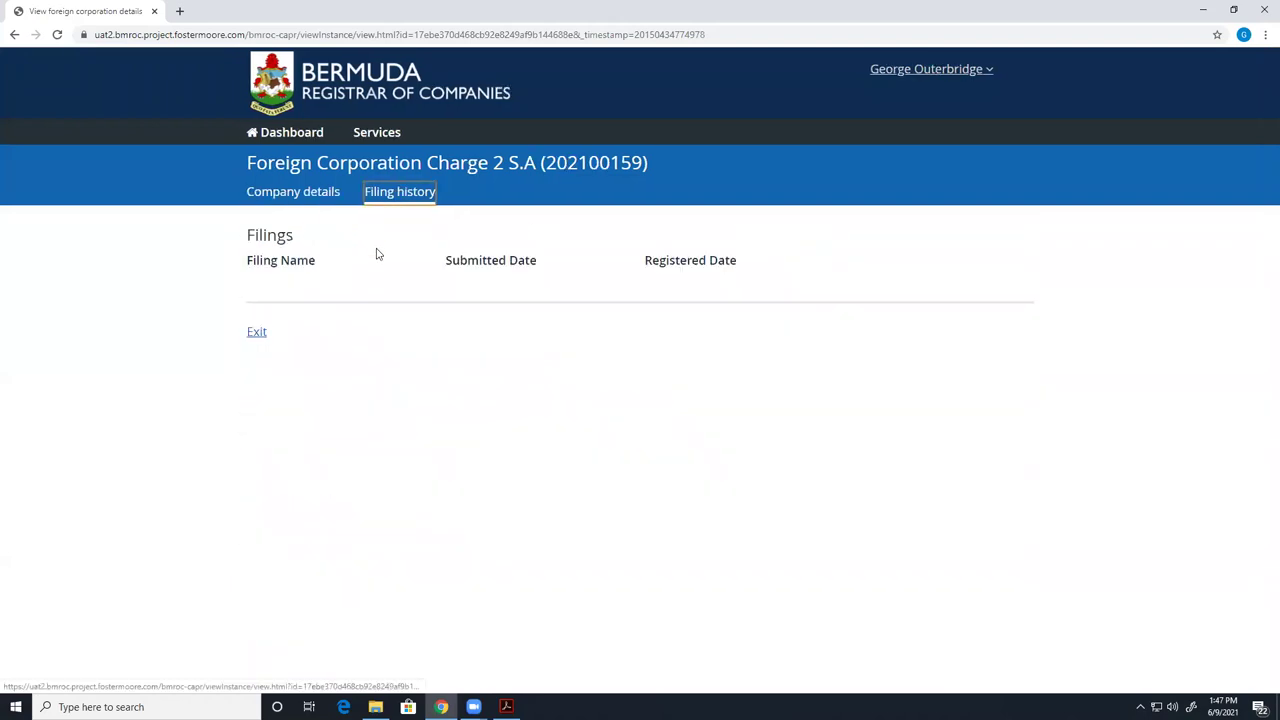
pyautogui.click(330, 194)
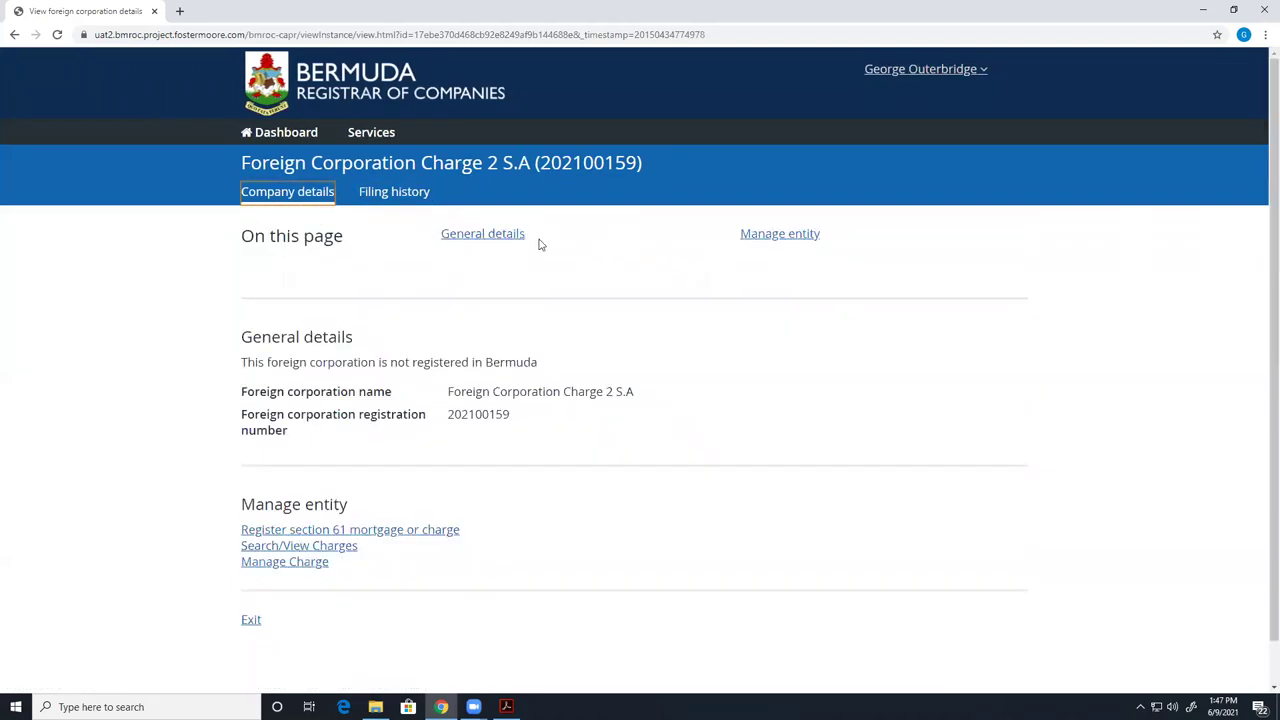
# - Search the corporation's charges without criteria and again with the charge registration date 09-Jun-2021
pyautogui.click(289, 545)
pyautogui.click(291, 371)
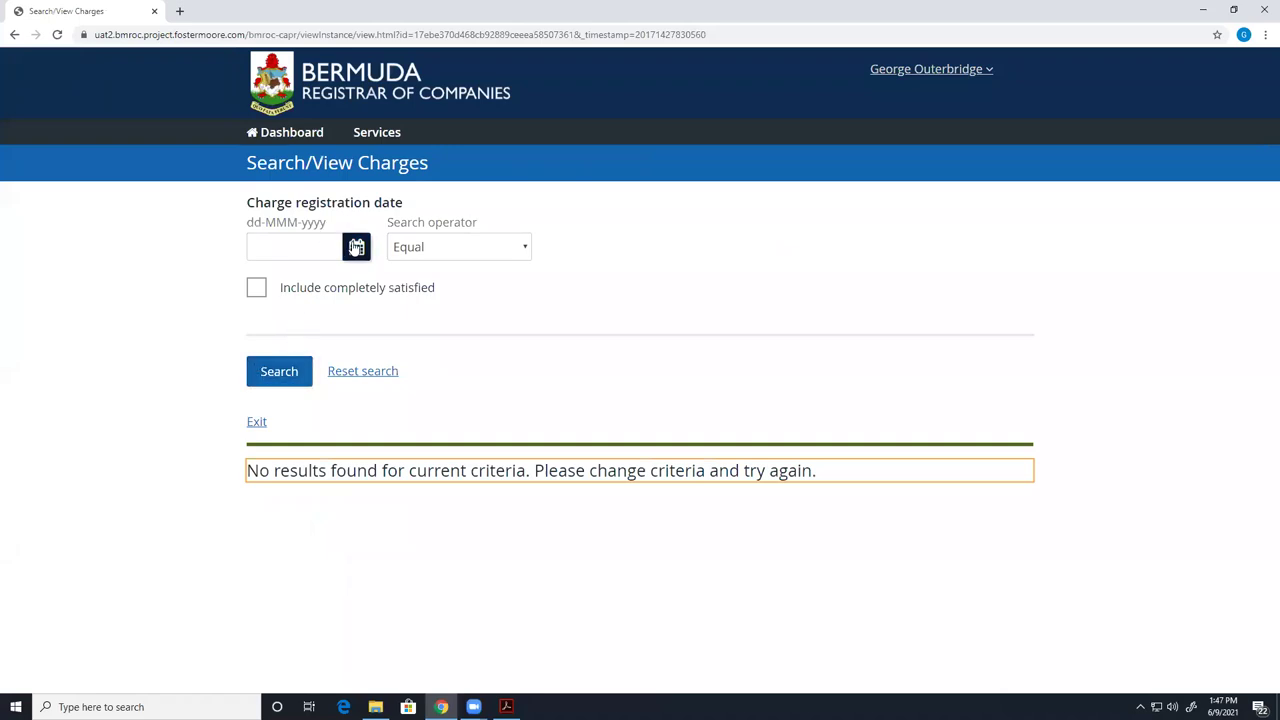
pyautogui.click(357, 247)
pyautogui.click(339, 341)
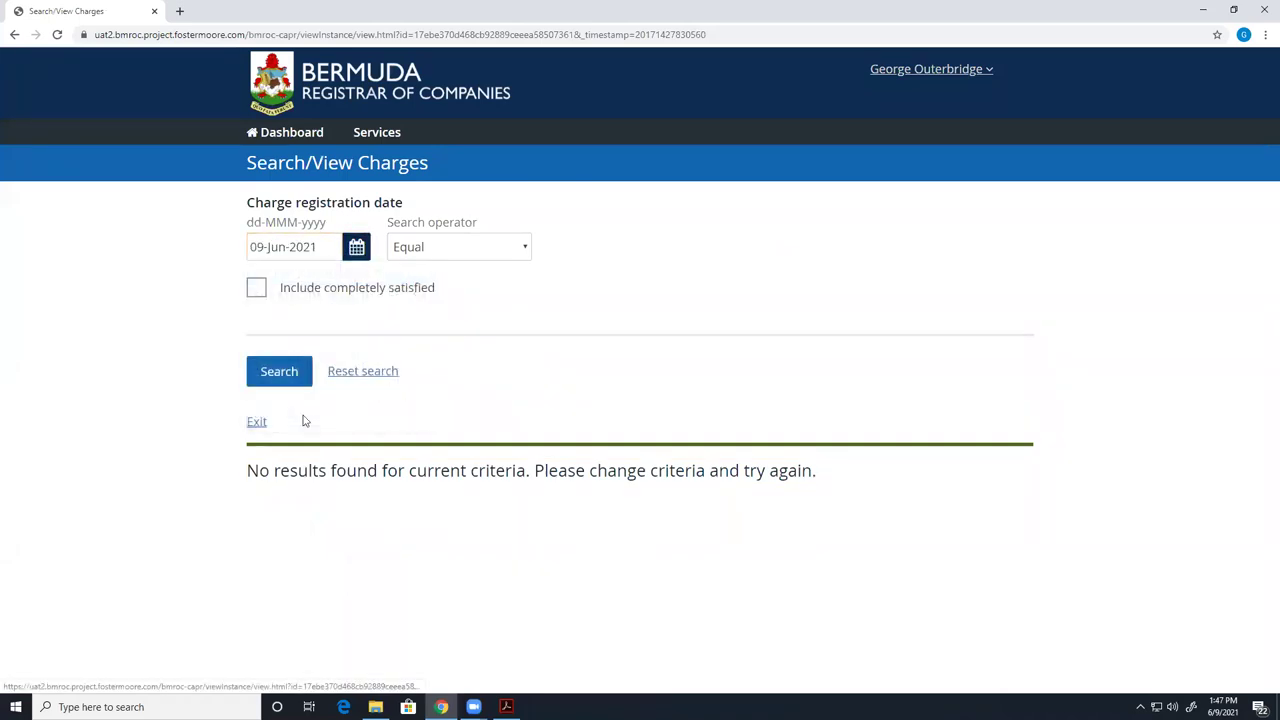
pyautogui.click(278, 380)
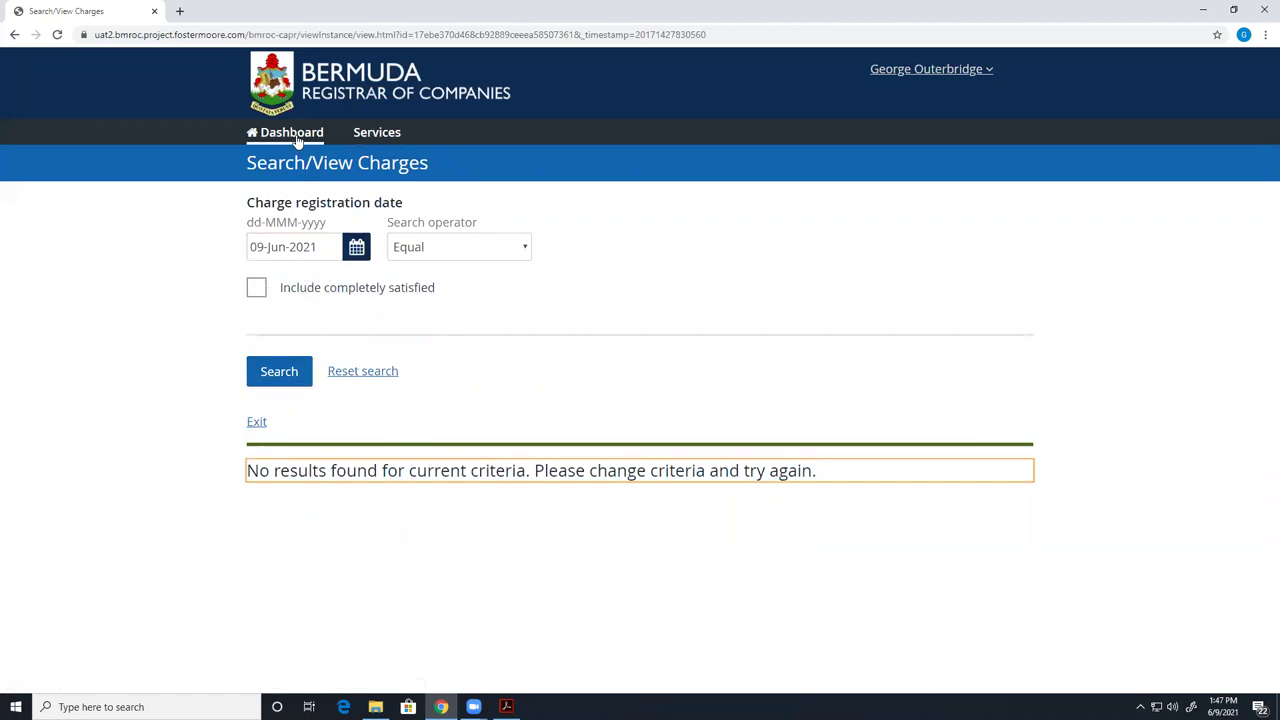
# - Open the Search Entities service and return to the dashboard
pyautogui.click(376, 136)
pyautogui.click(349, 168)
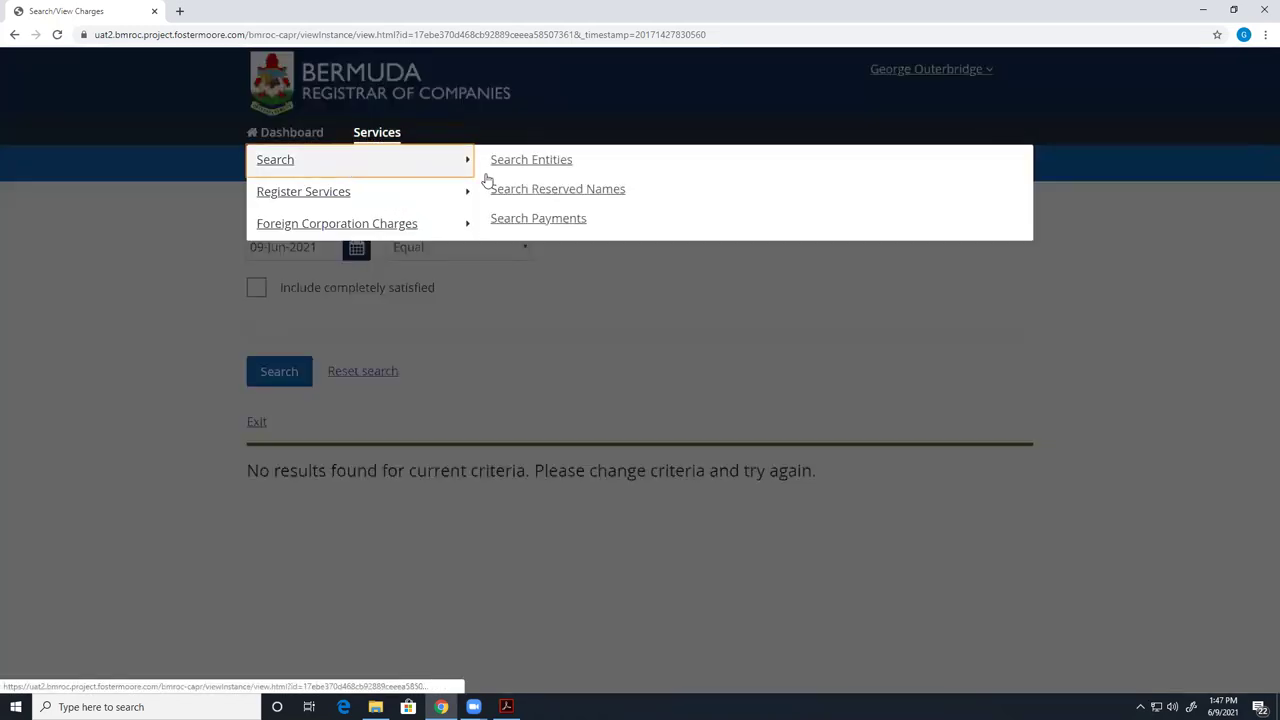
pyautogui.click(524, 176)
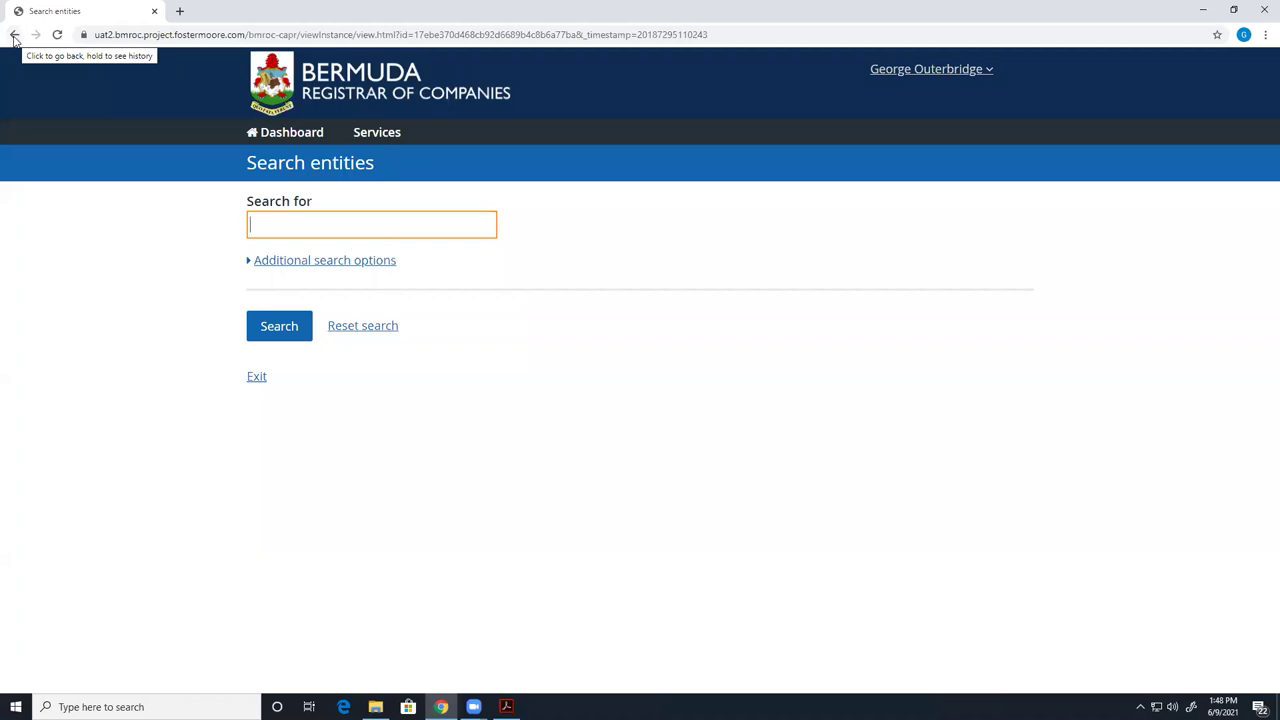
pyautogui.click(366, 108)
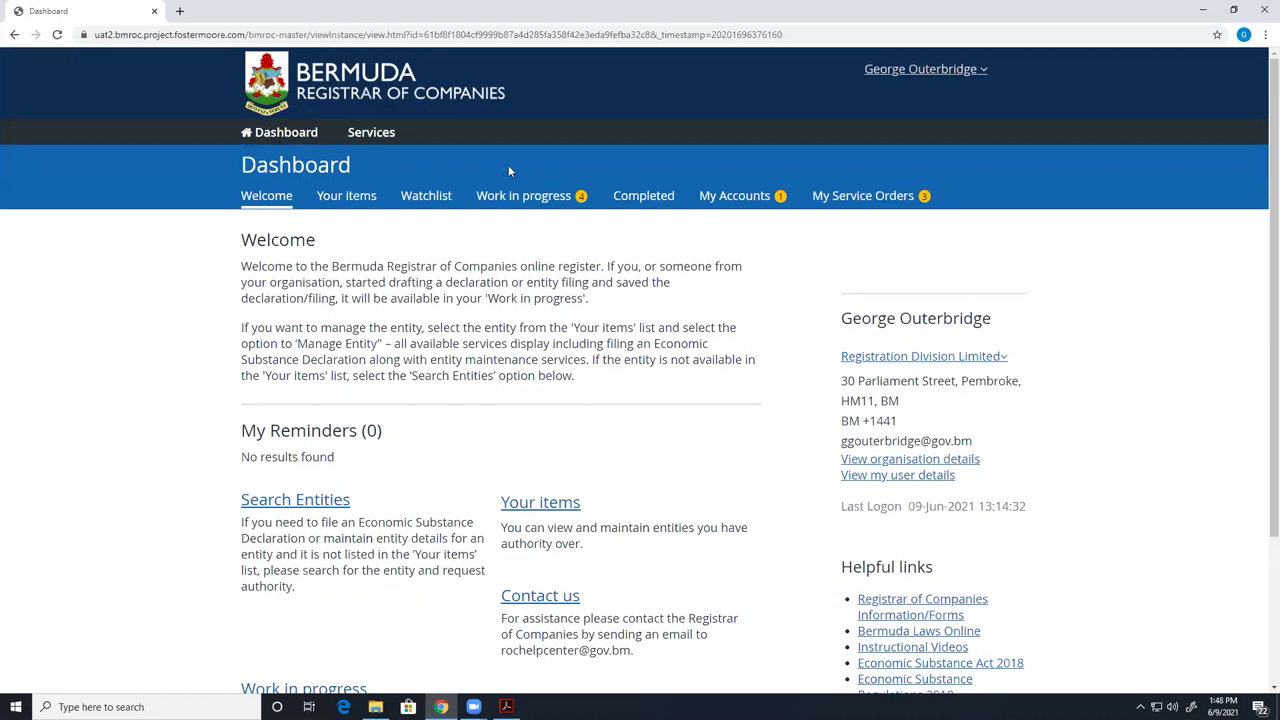
pyautogui.click(925, 72)
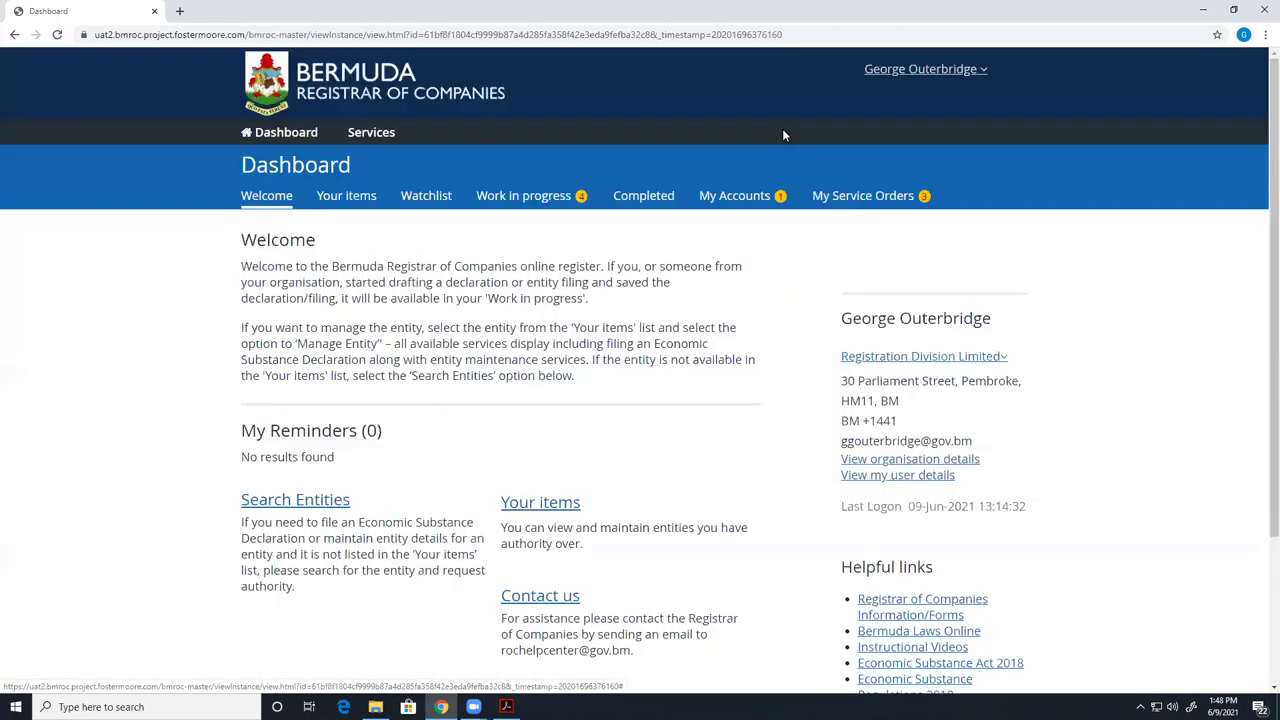
pyautogui.click(782, 128)
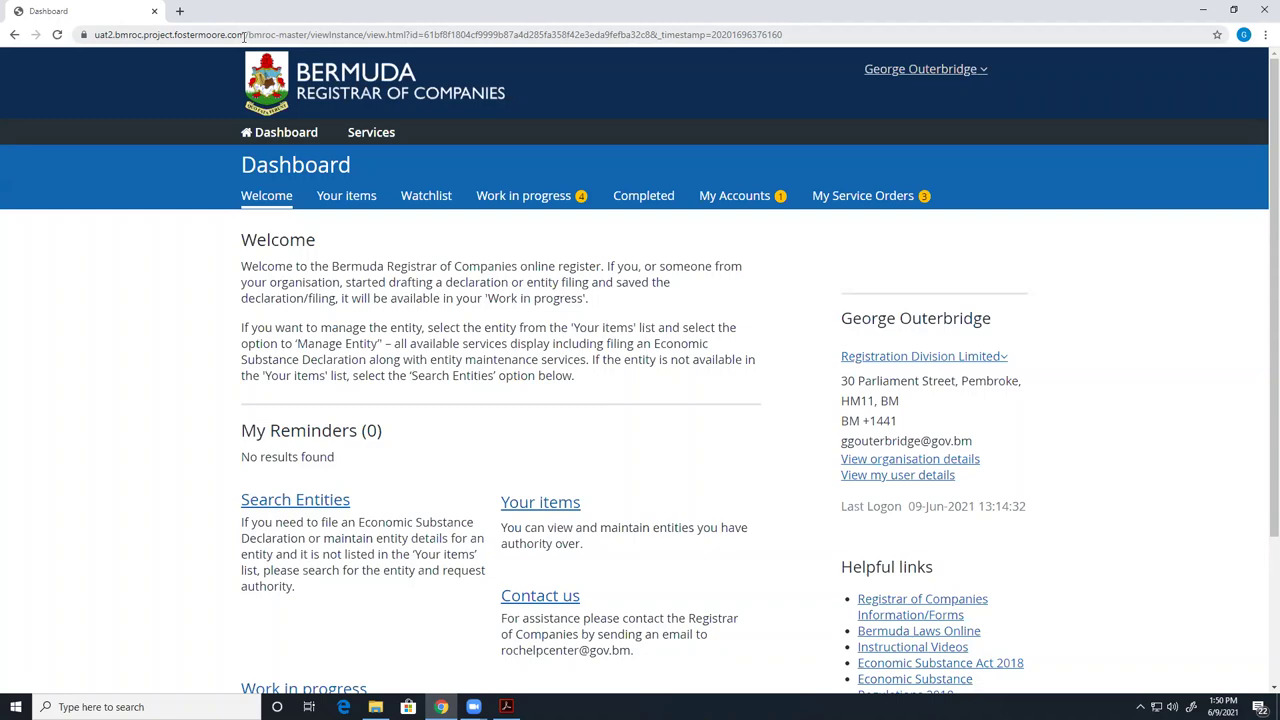
pyautogui.moveTo(244, 37); pyautogui.dragTo(809, 63)
pyautogui.press('BackSpace')
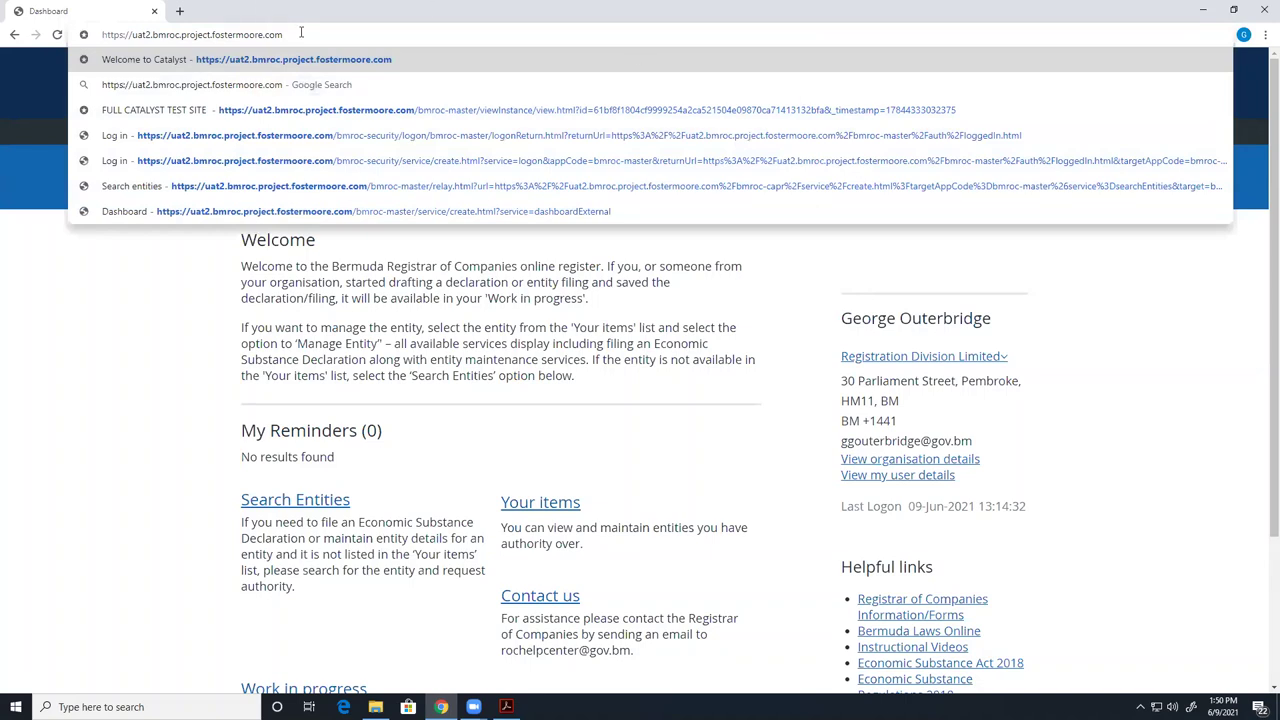
pyautogui.press('Return')
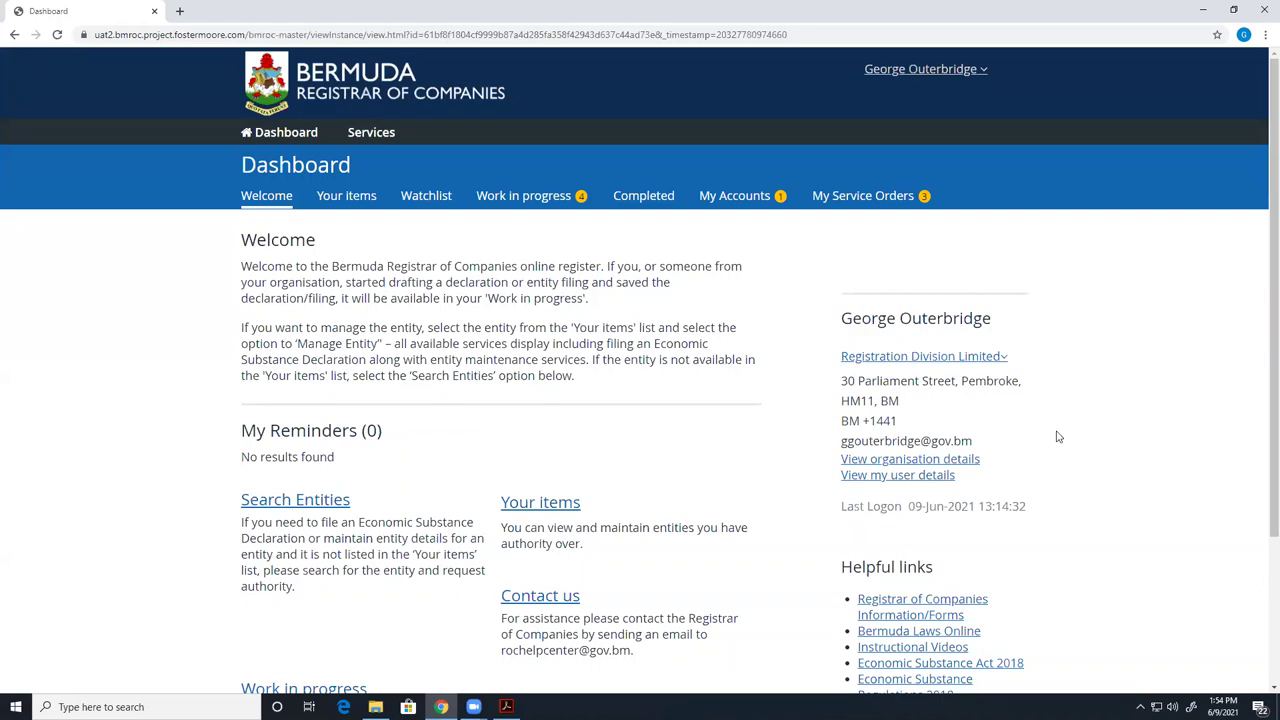
# - View the organisation's details and its list of users, and return to the dashboard
pyautogui.click(901, 459)
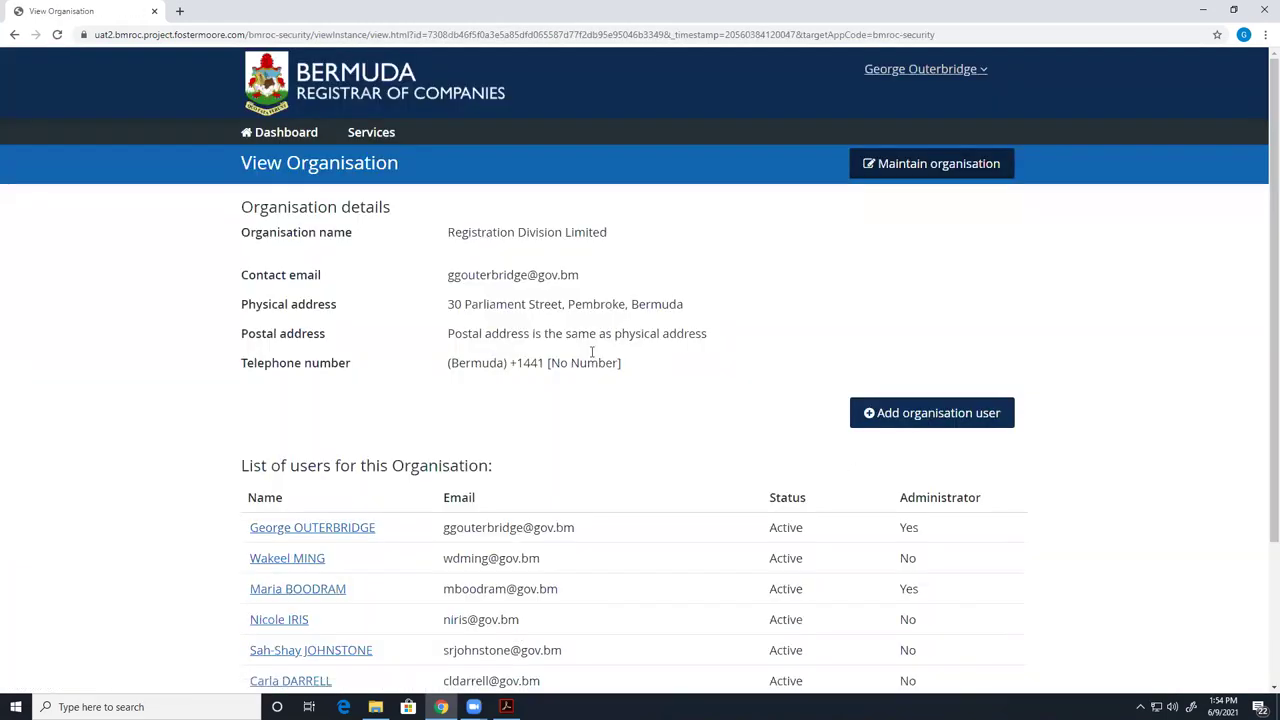
pyautogui.scroll(-2, 323, 423)
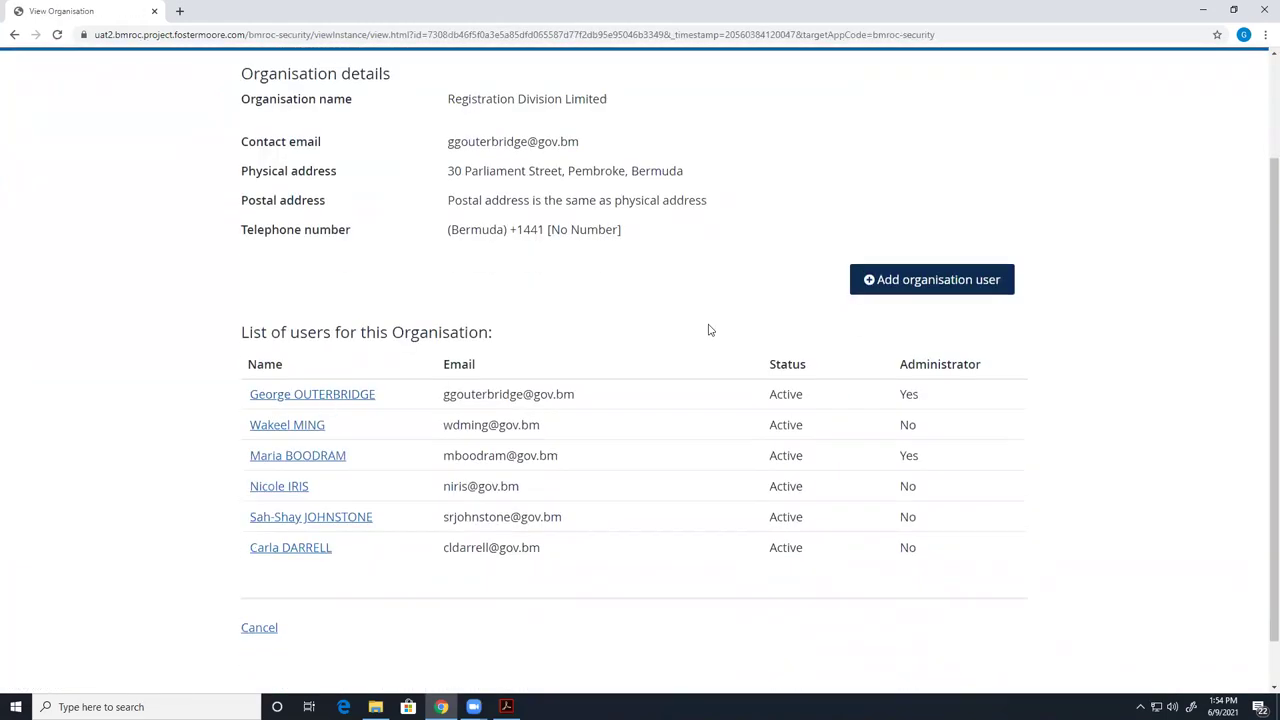
pyautogui.scroll(1, 709, 330)
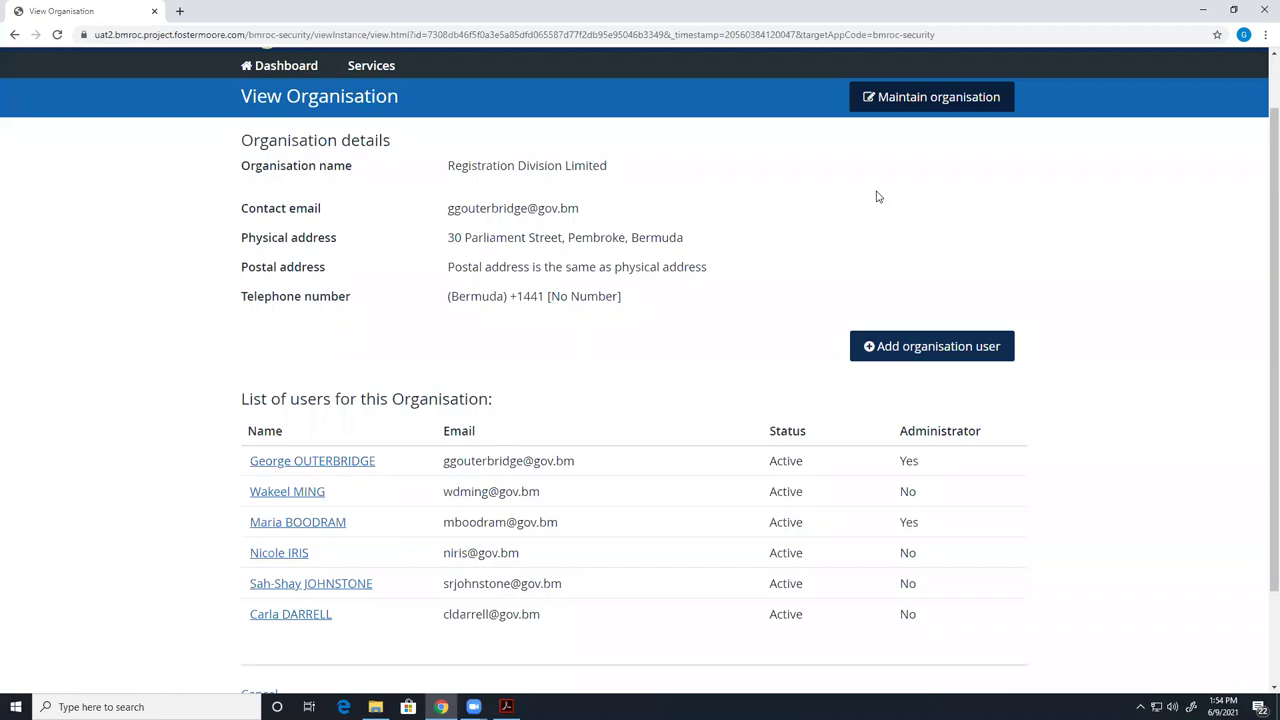
pyautogui.click(13, 37)
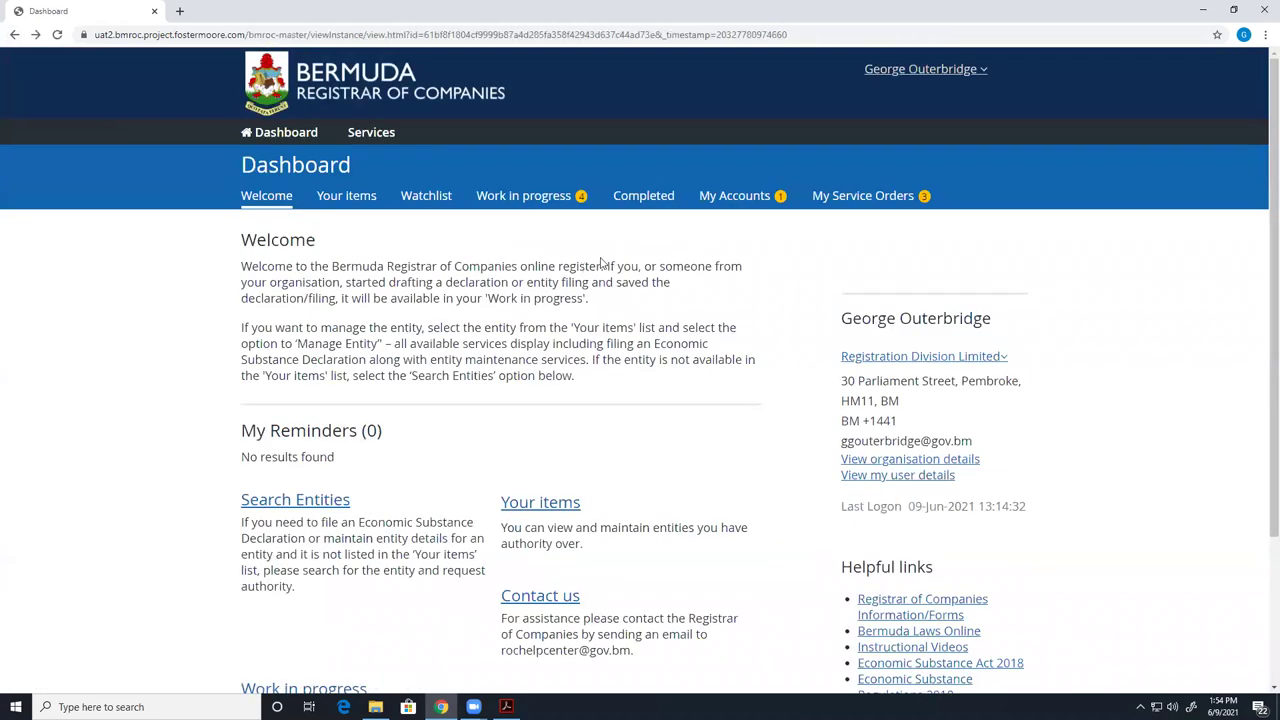
# - Start a top-up of the organisation's deposit account for $1,000.00 with client reference 12111, and proceed to payment
pyautogui.click(740, 203)
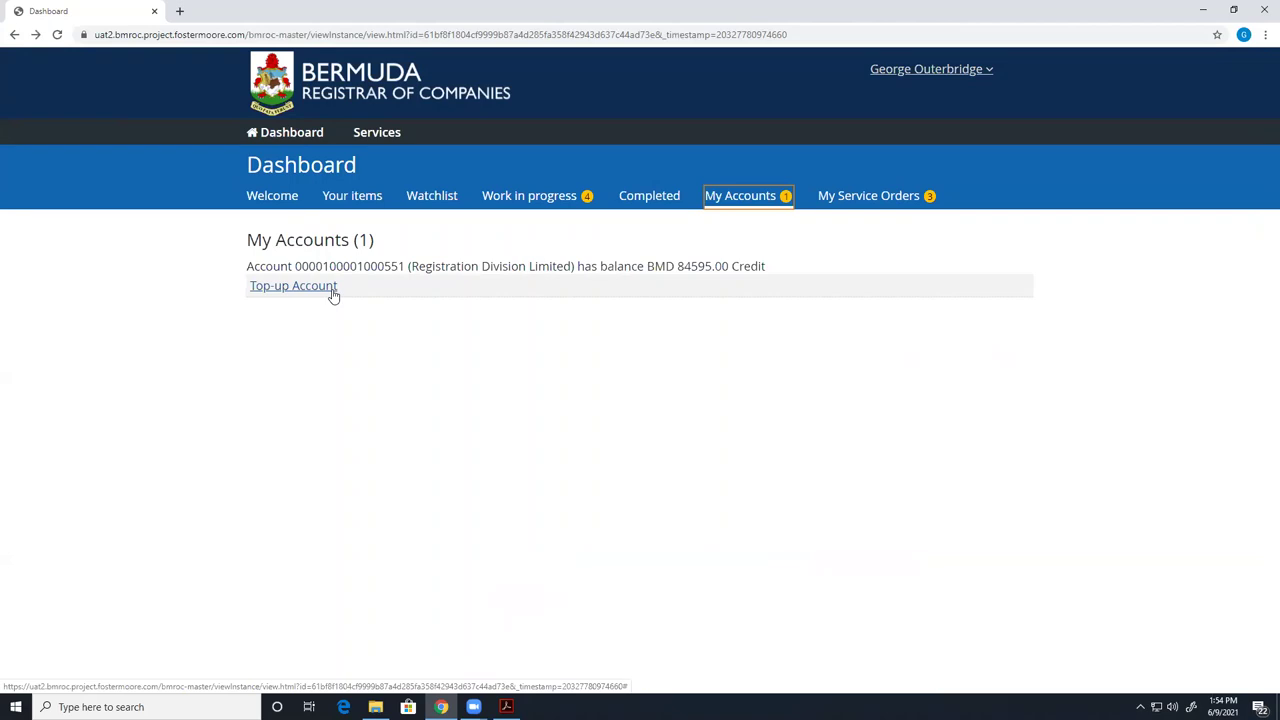
pyautogui.click(333, 290)
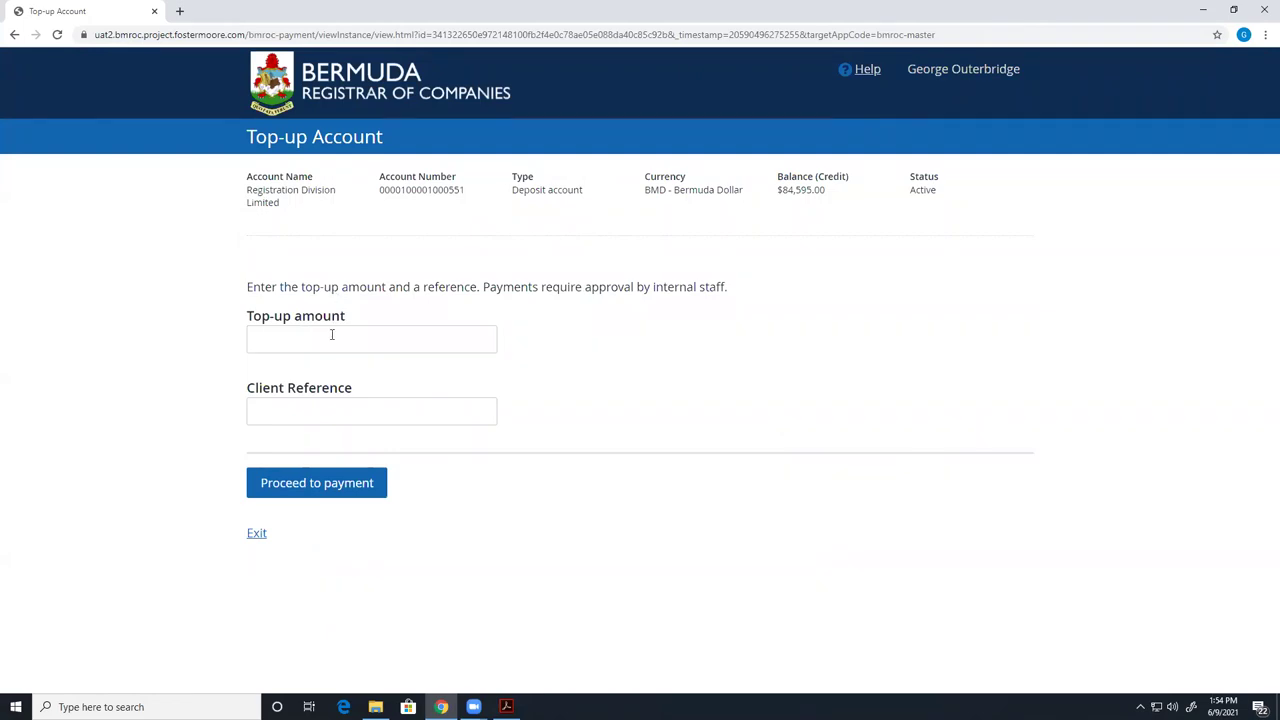
pyautogui.click(333, 337)
pyautogui.write('1000')
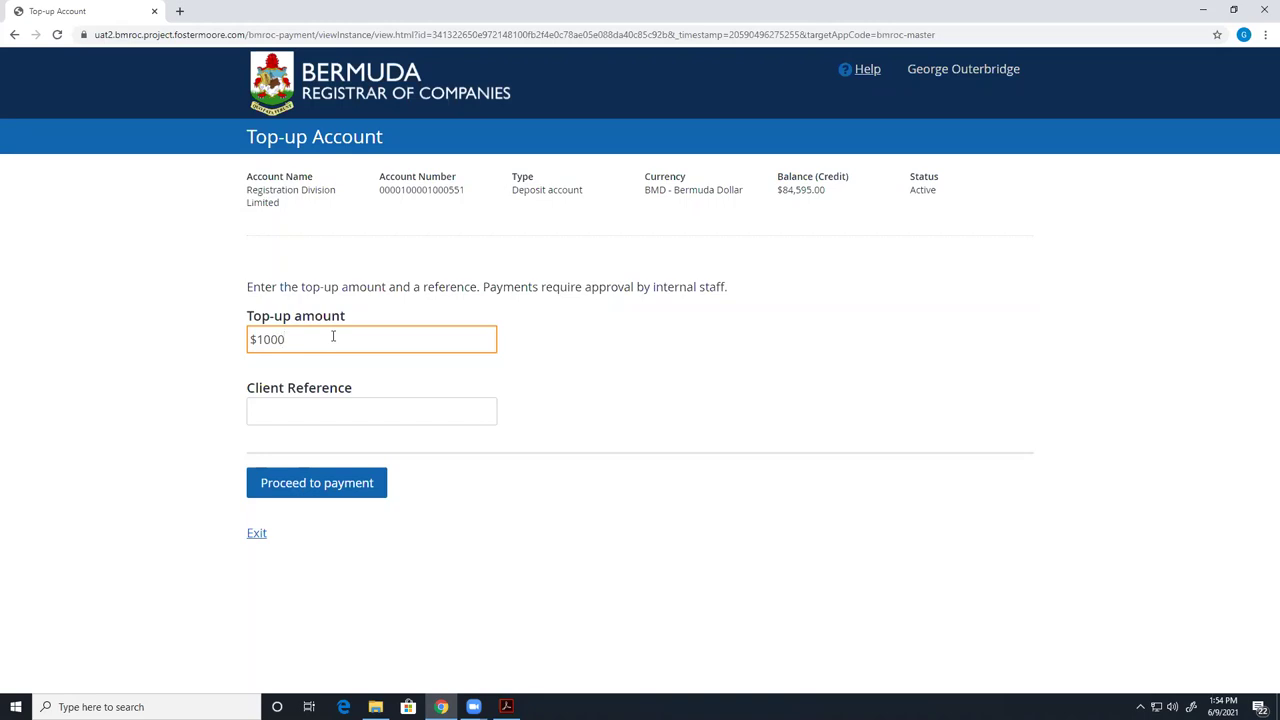
pyautogui.click(292, 407)
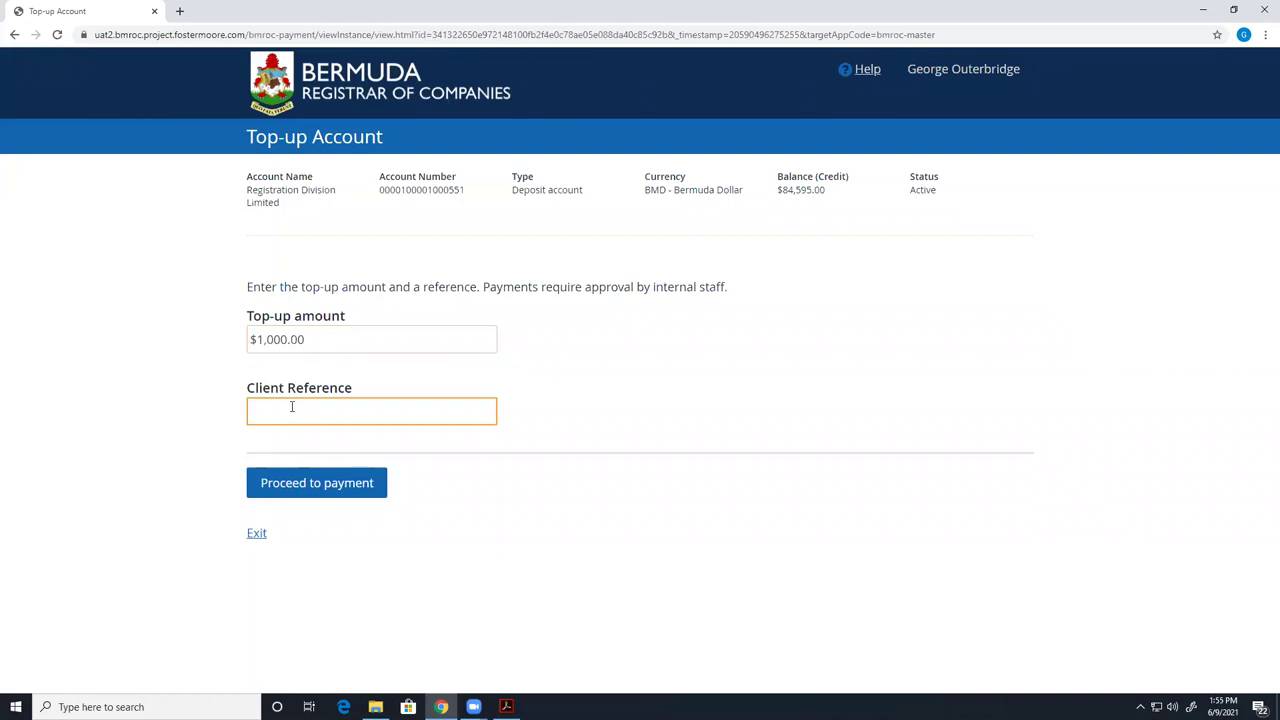
pyautogui.write('12111')
pyautogui.click(348, 482)
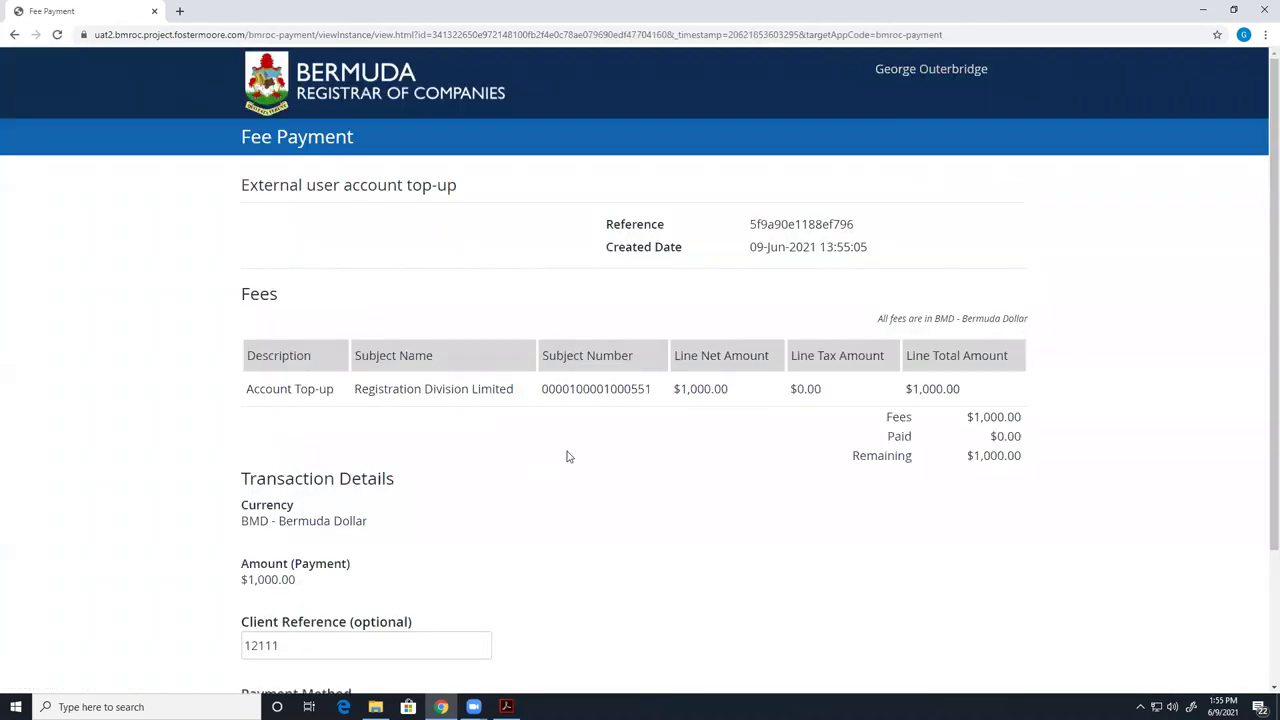
# - Pay the top-up by Electronic Funds Transfer (direct credit) with EFT reference 1, issued 09-Jun-2021, and close the confirmation
pyautogui.scroll(-3, 341, 501)
pyautogui.click(374, 551)
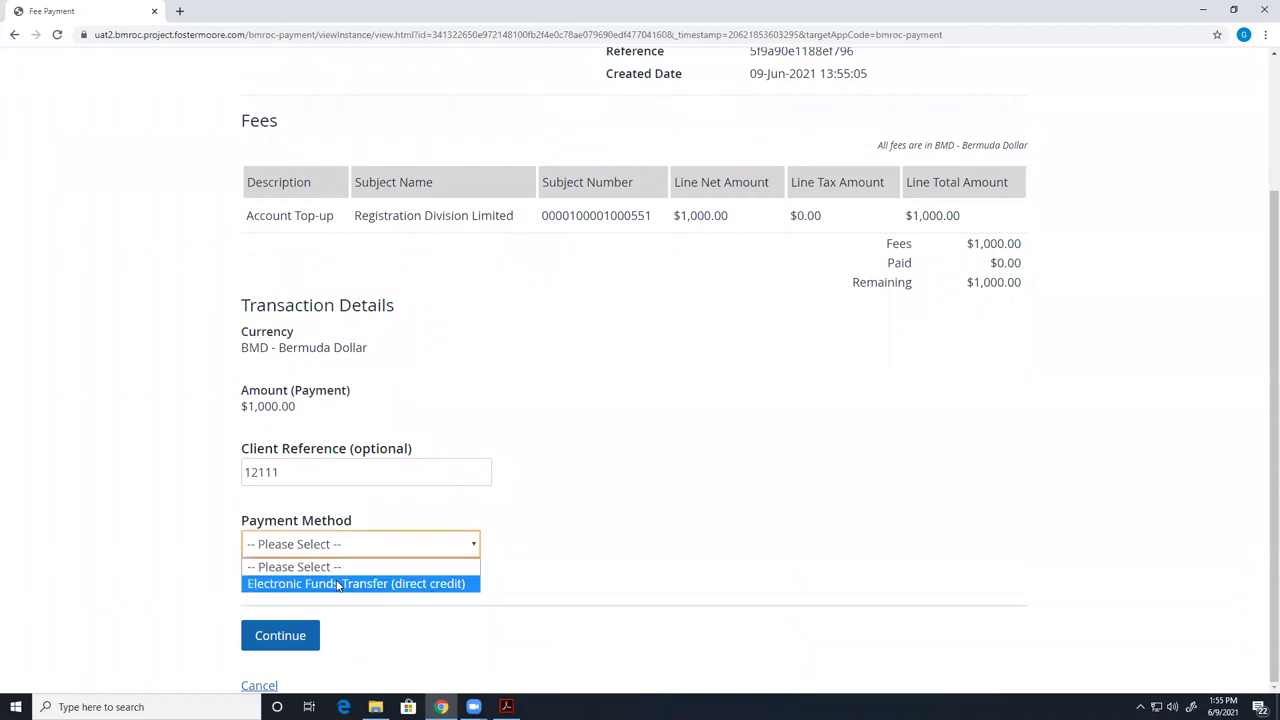
pyautogui.click(338, 582)
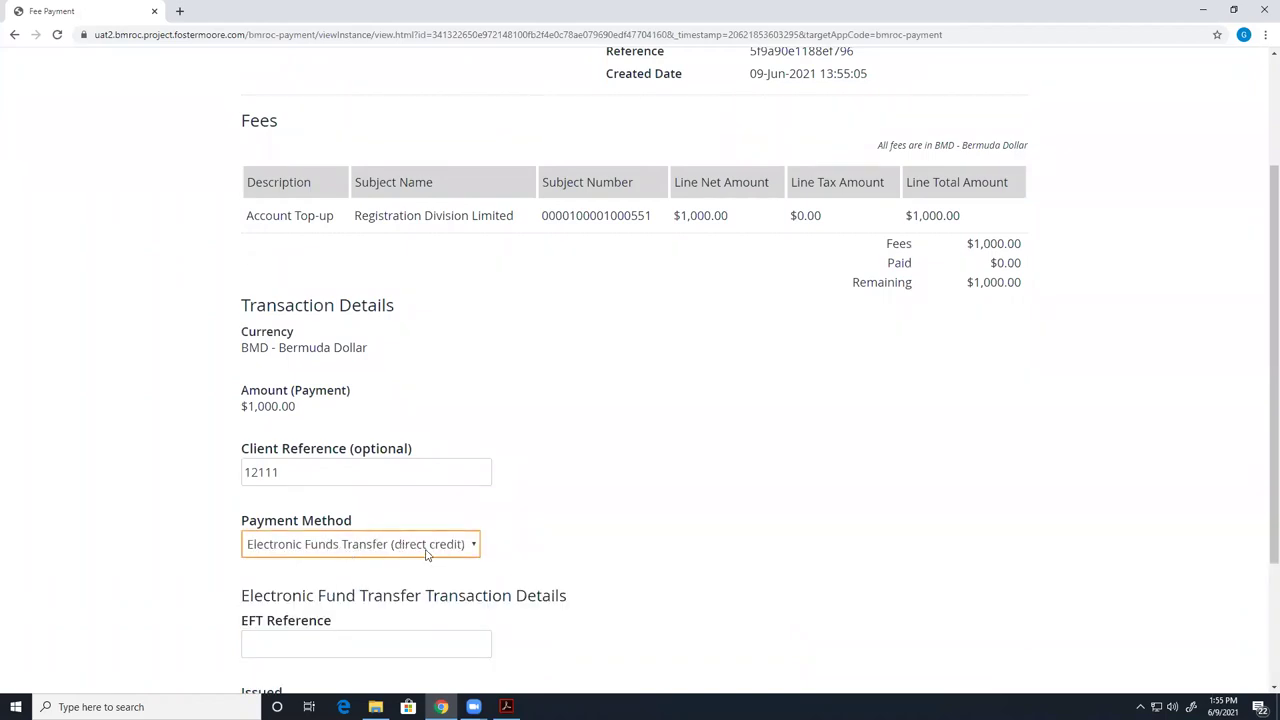
pyautogui.scroll(-2, 427, 553)
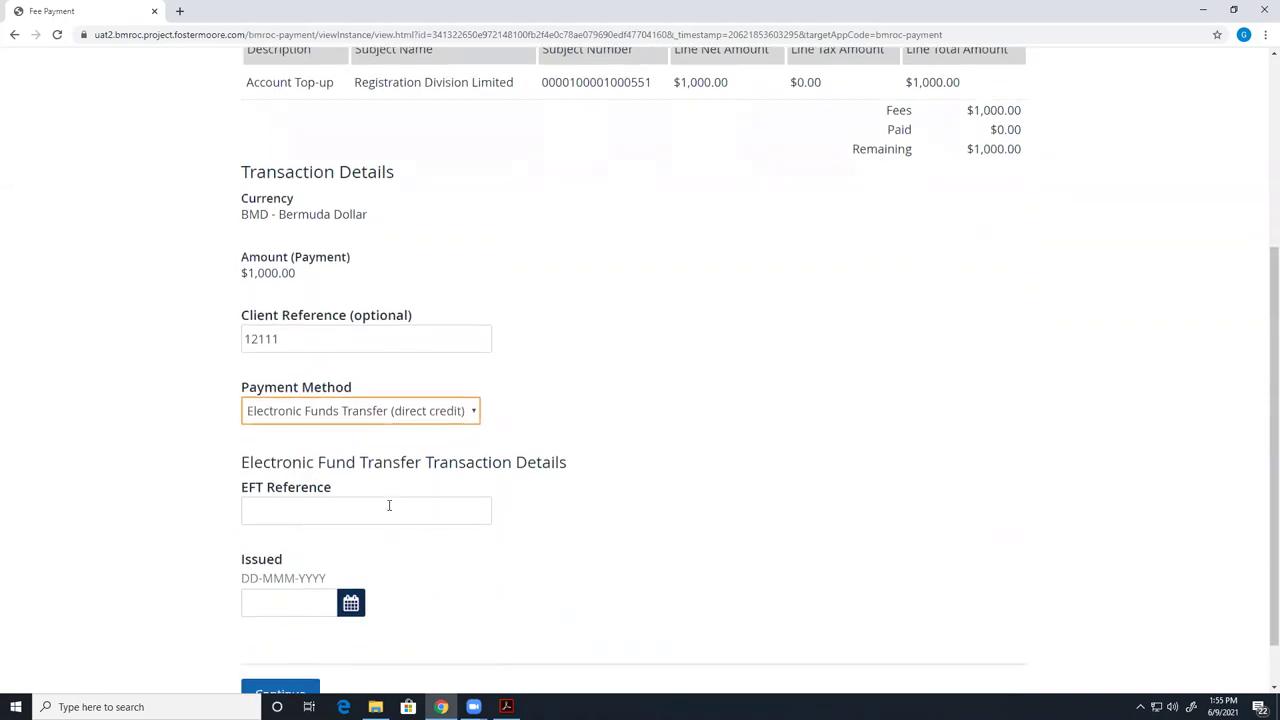
pyautogui.click(389, 507)
pyautogui.write('1')
pyautogui.click(474, 521)
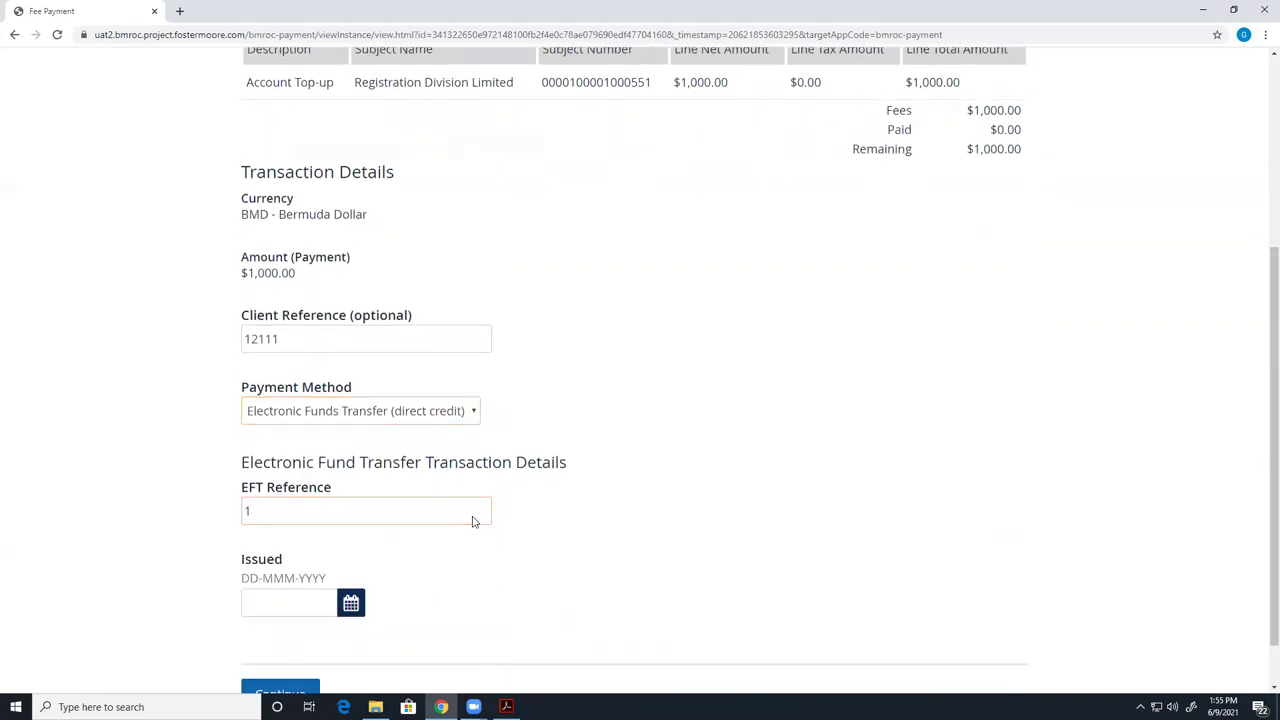
pyautogui.click(333, 605)
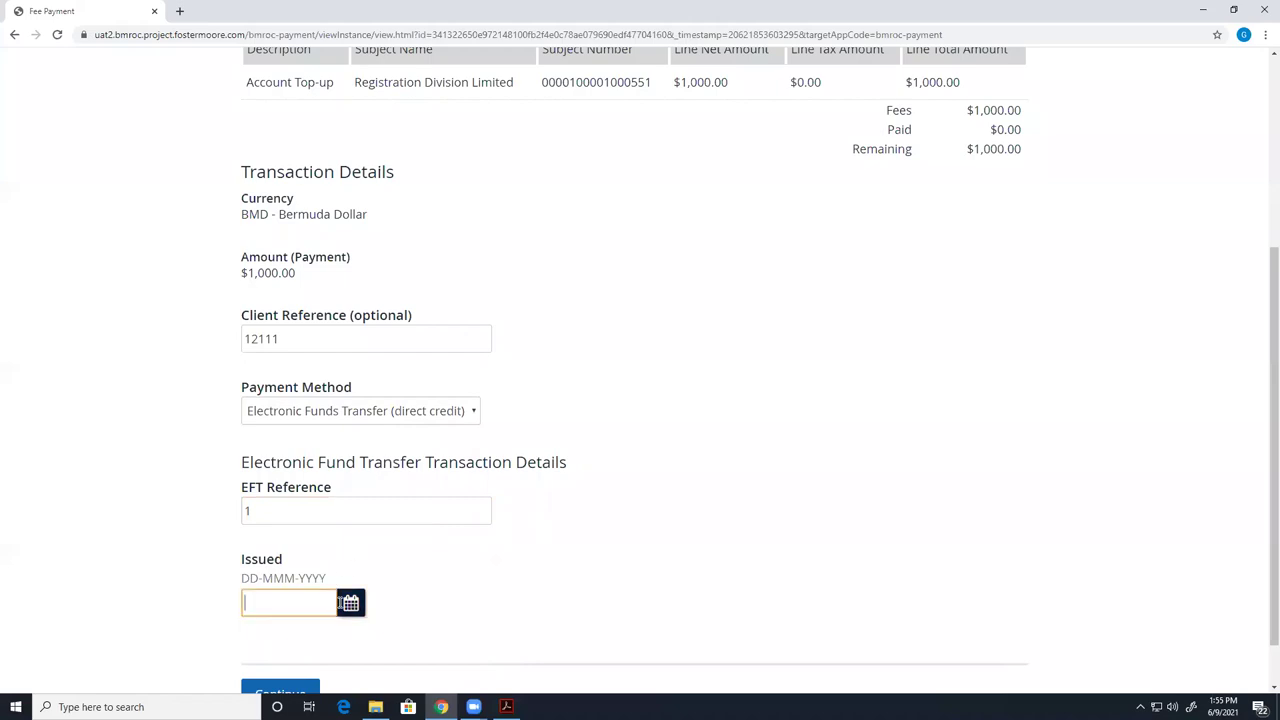
pyautogui.click(334, 503)
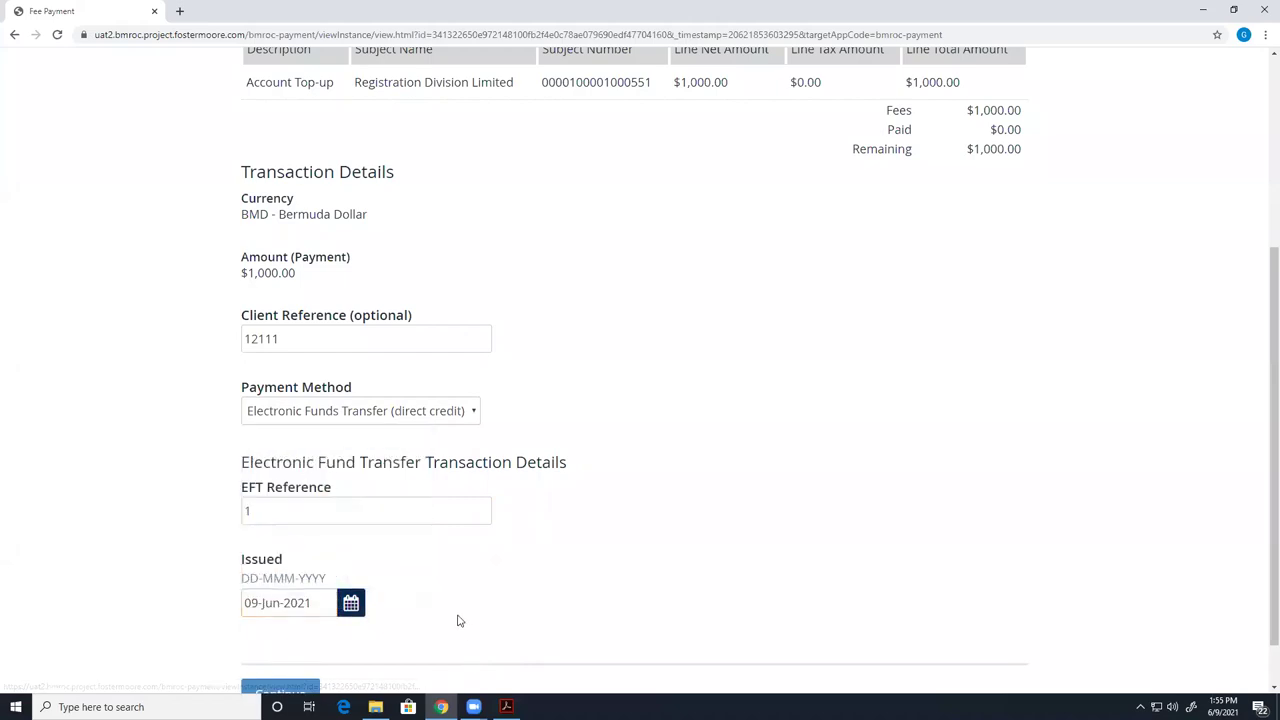
pyautogui.scroll(-1, 420, 630)
pyautogui.click(292, 642)
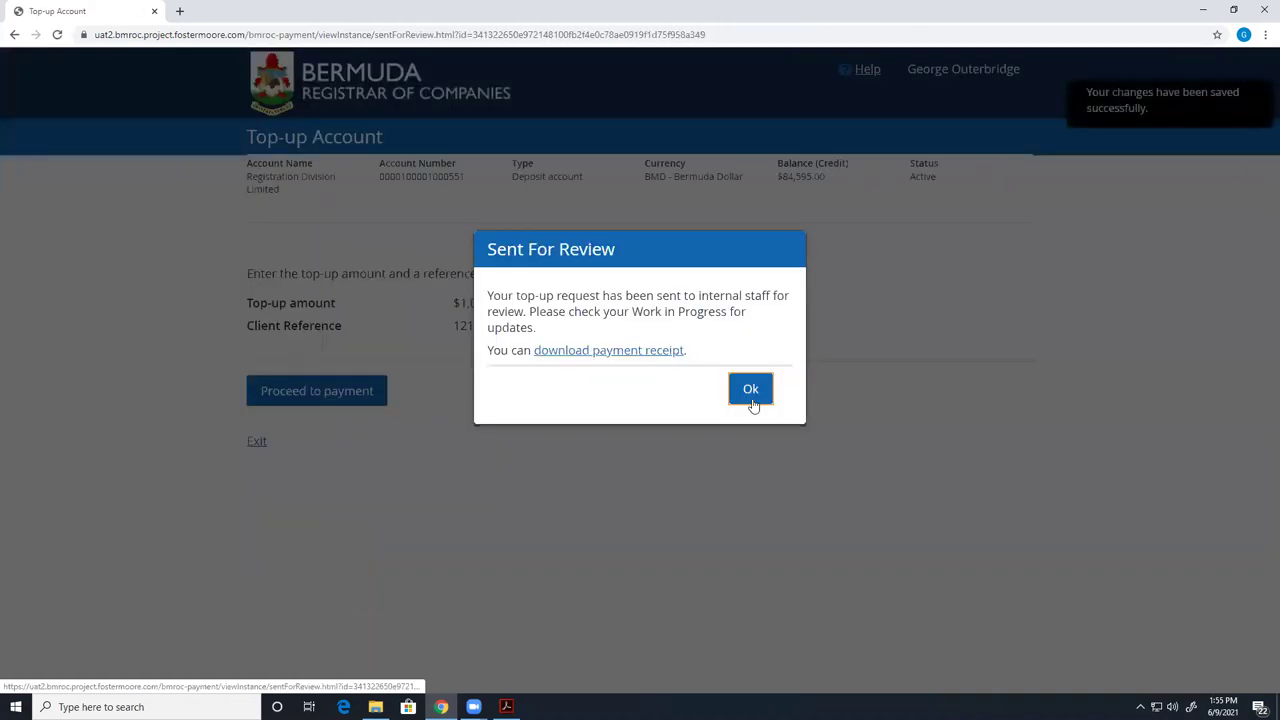
pyautogui.click(751, 389)
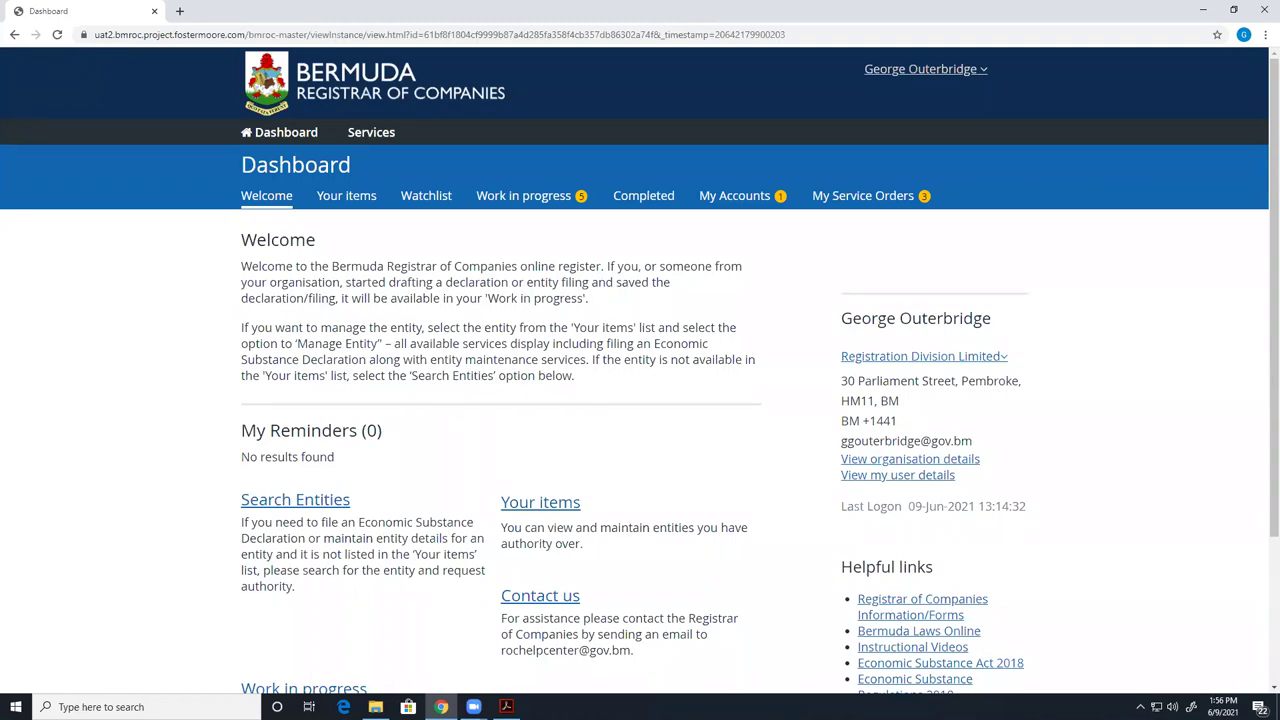
# - Review which users in the organisation's user list are administrators, and go back to the dashboard
pyautogui.click(985, 358)
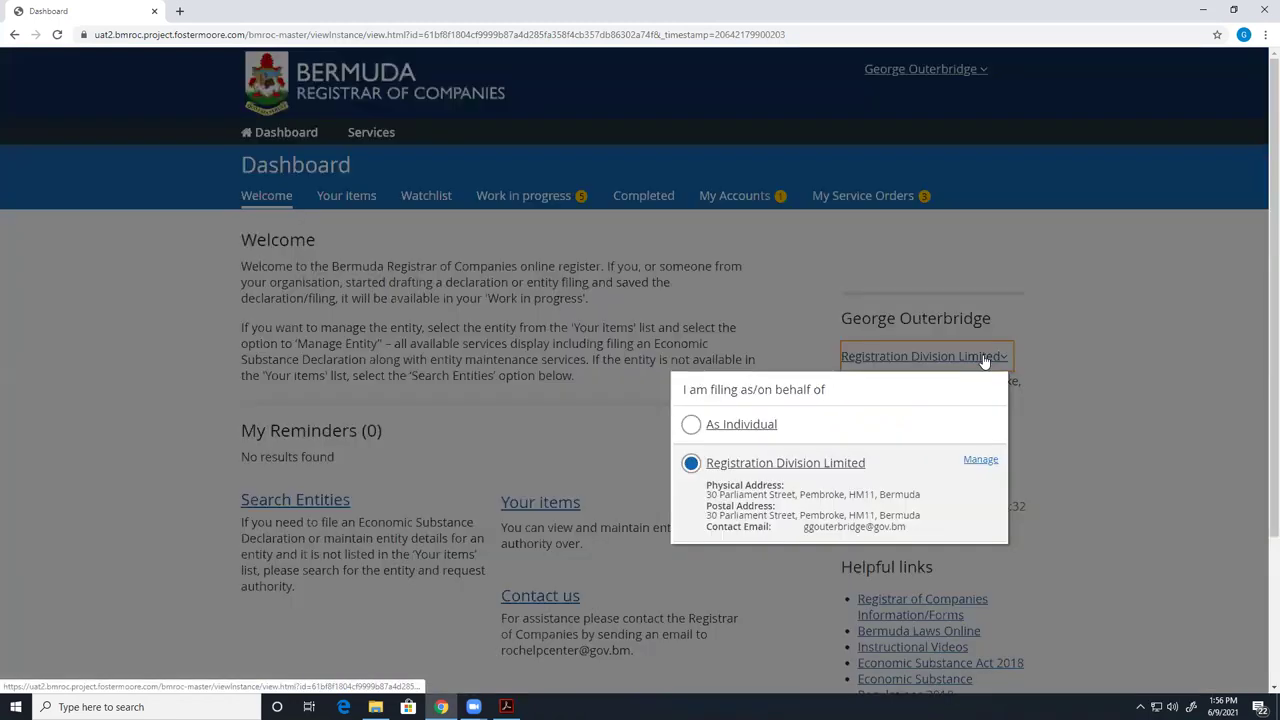
pyautogui.click(1056, 401)
pyautogui.click(868, 458)
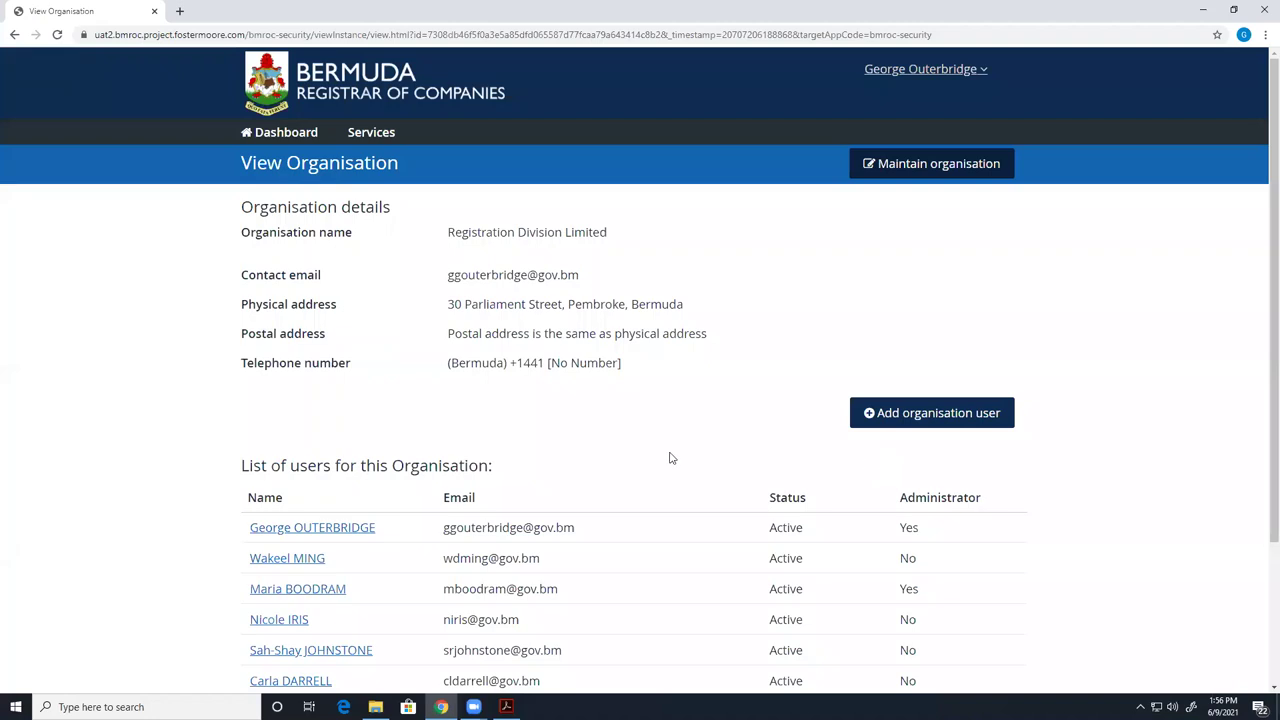
pyautogui.scroll(-3, 671, 458)
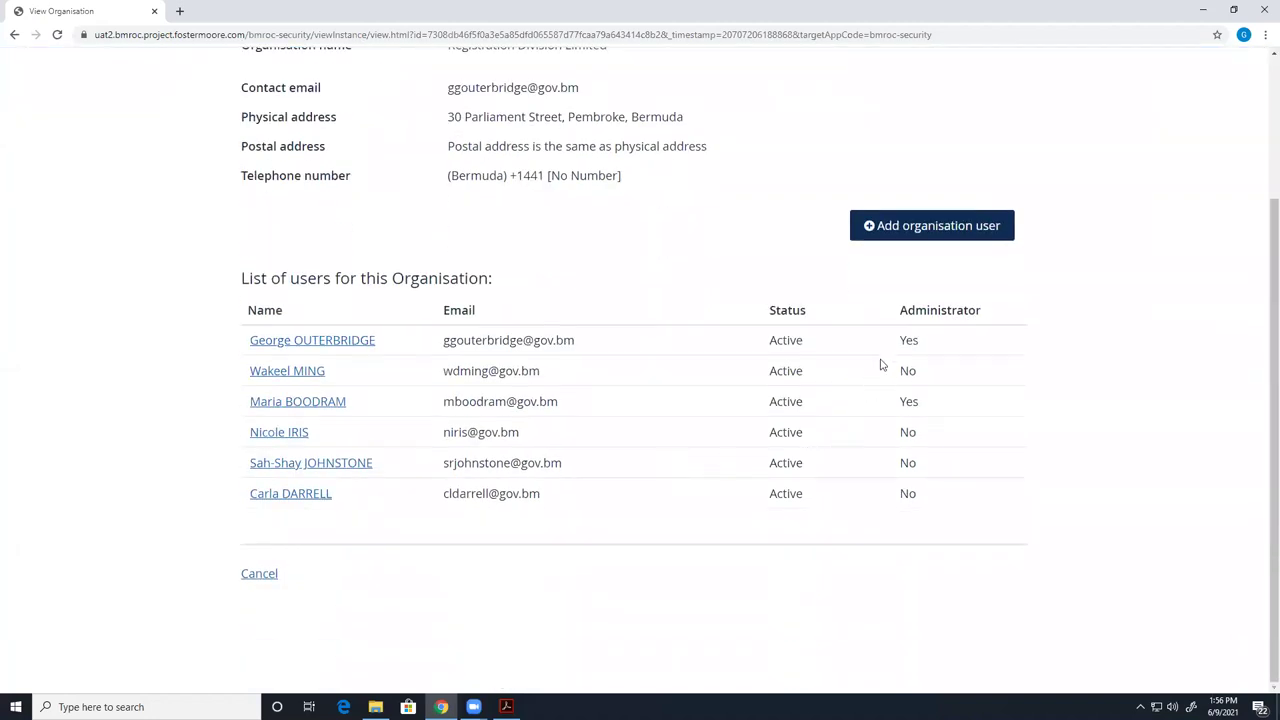
pyautogui.moveTo(902, 337); pyautogui.dragTo(919, 340)
pyautogui.tripleClick(902, 401)
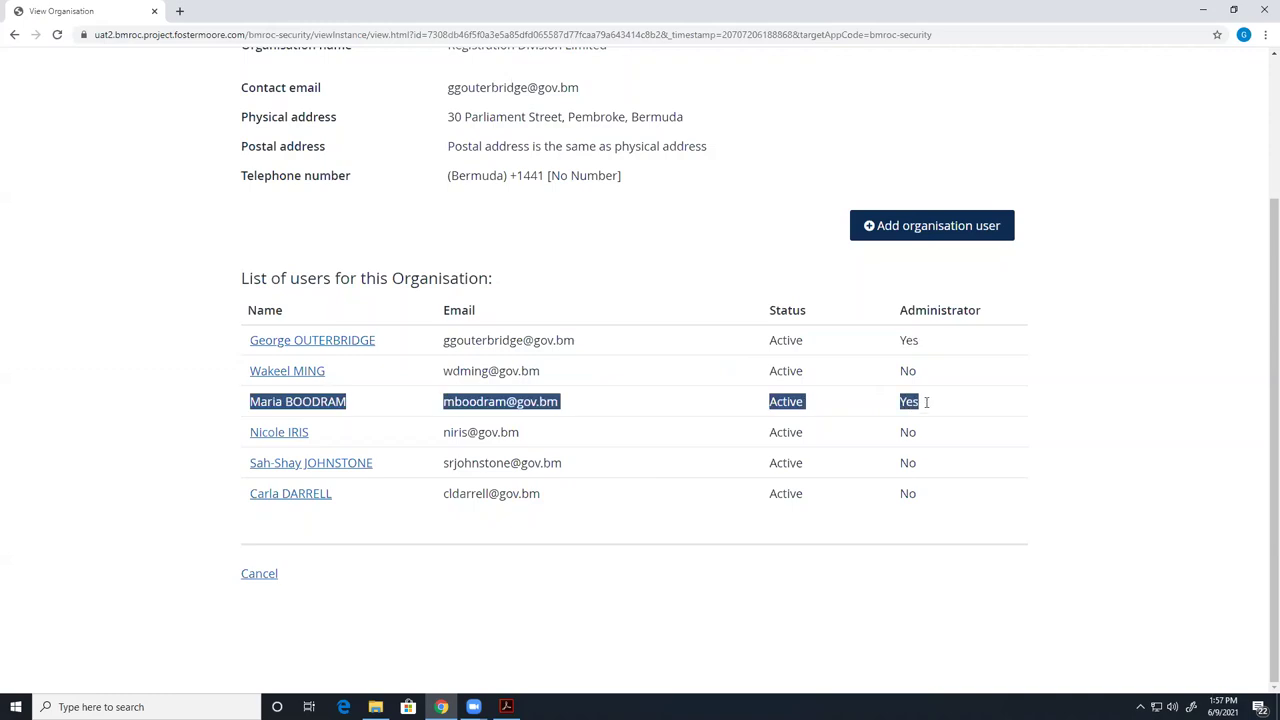
pyautogui.click(893, 440)
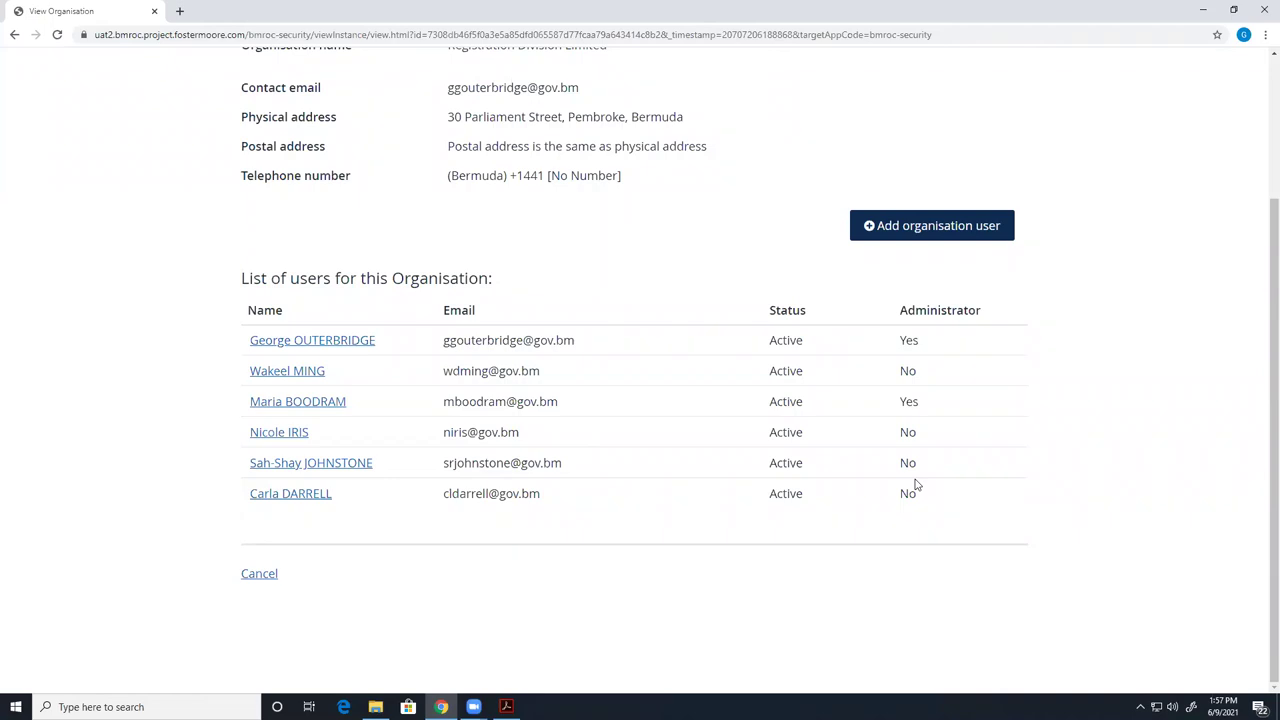
pyautogui.scroll(2, 889, 463)
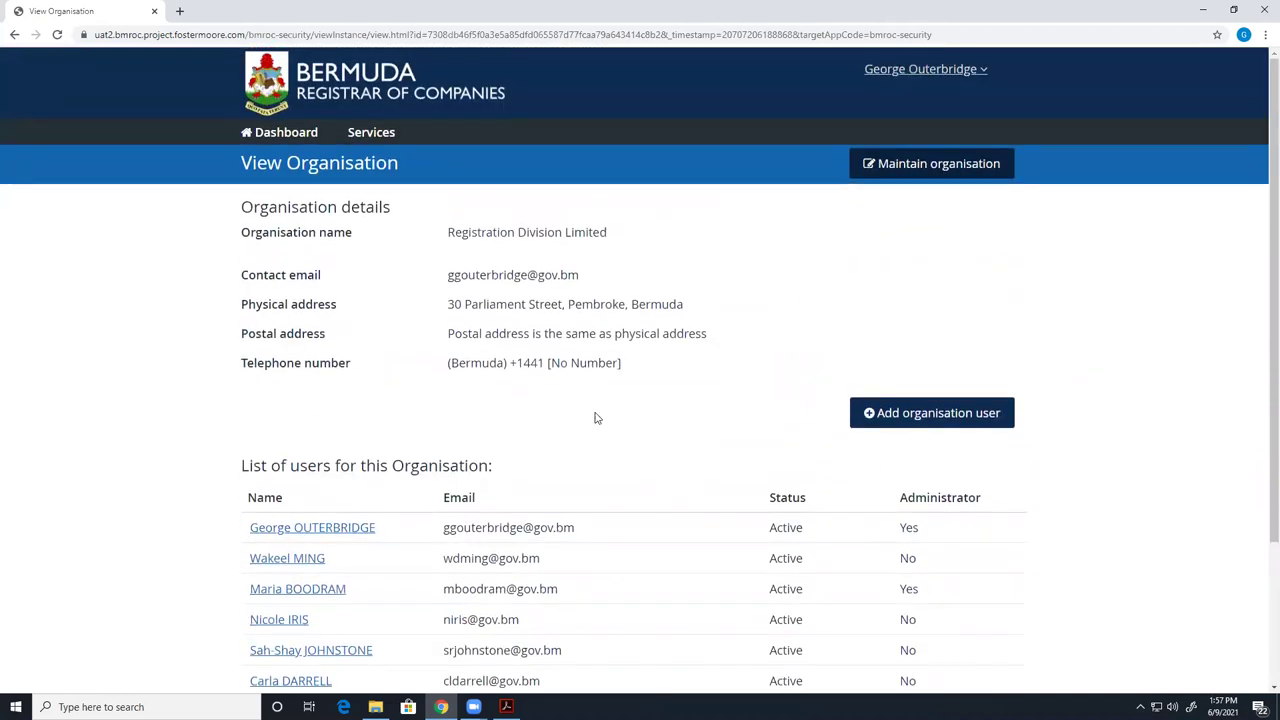
pyautogui.scroll(-1, 657, 386)
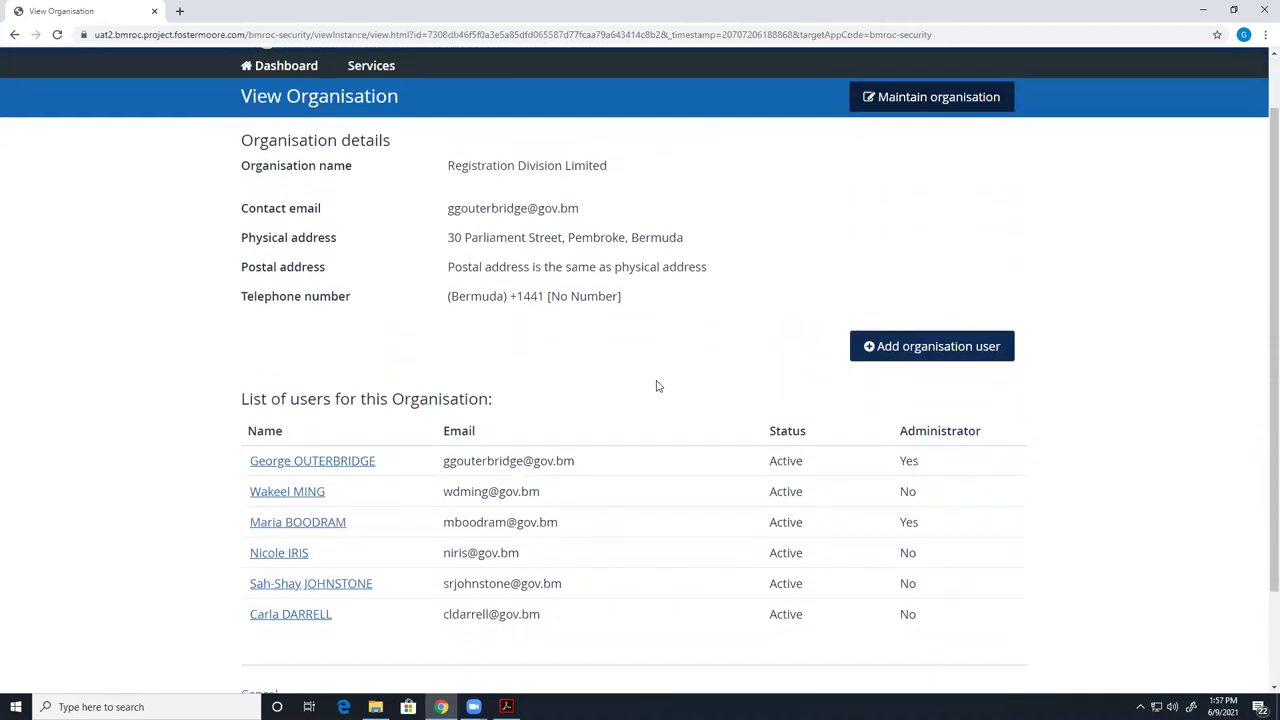
pyautogui.click(15, 35)
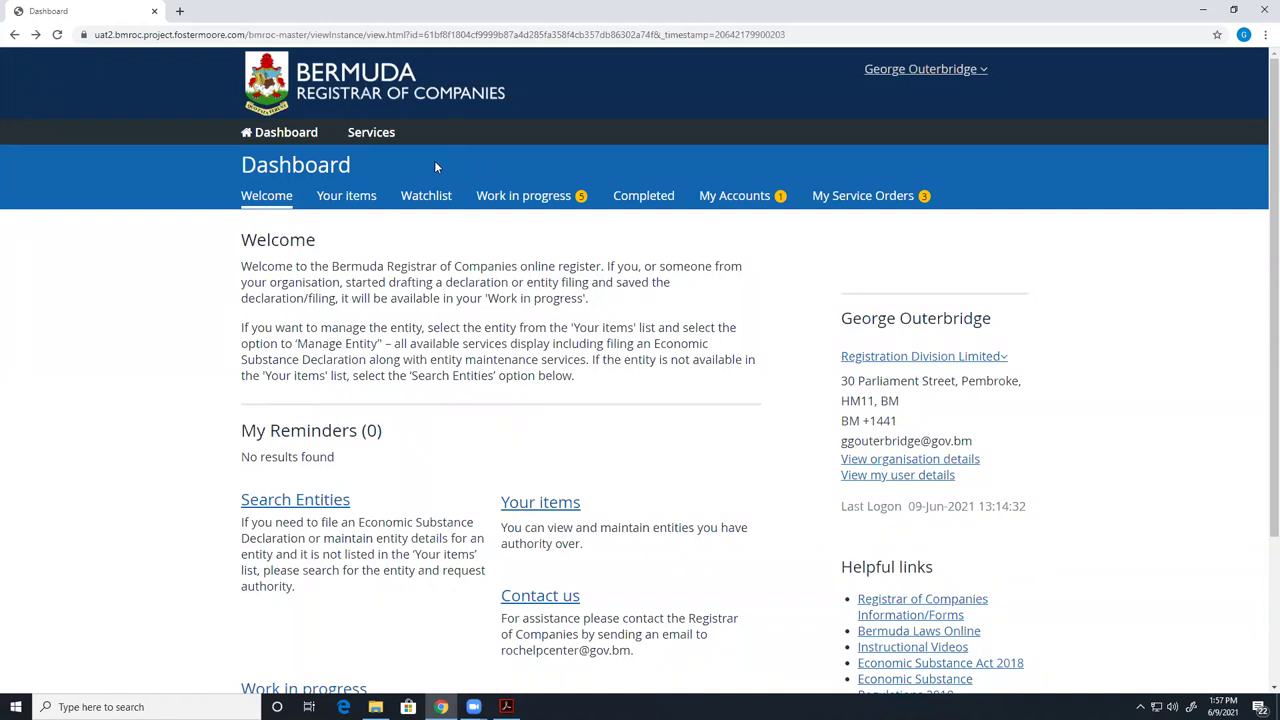
# - Search the entities for "outer" and open the record of Outerbridge Services 7 Limited
pyautogui.click(389, 136)
pyautogui.moveTo(316, 163)
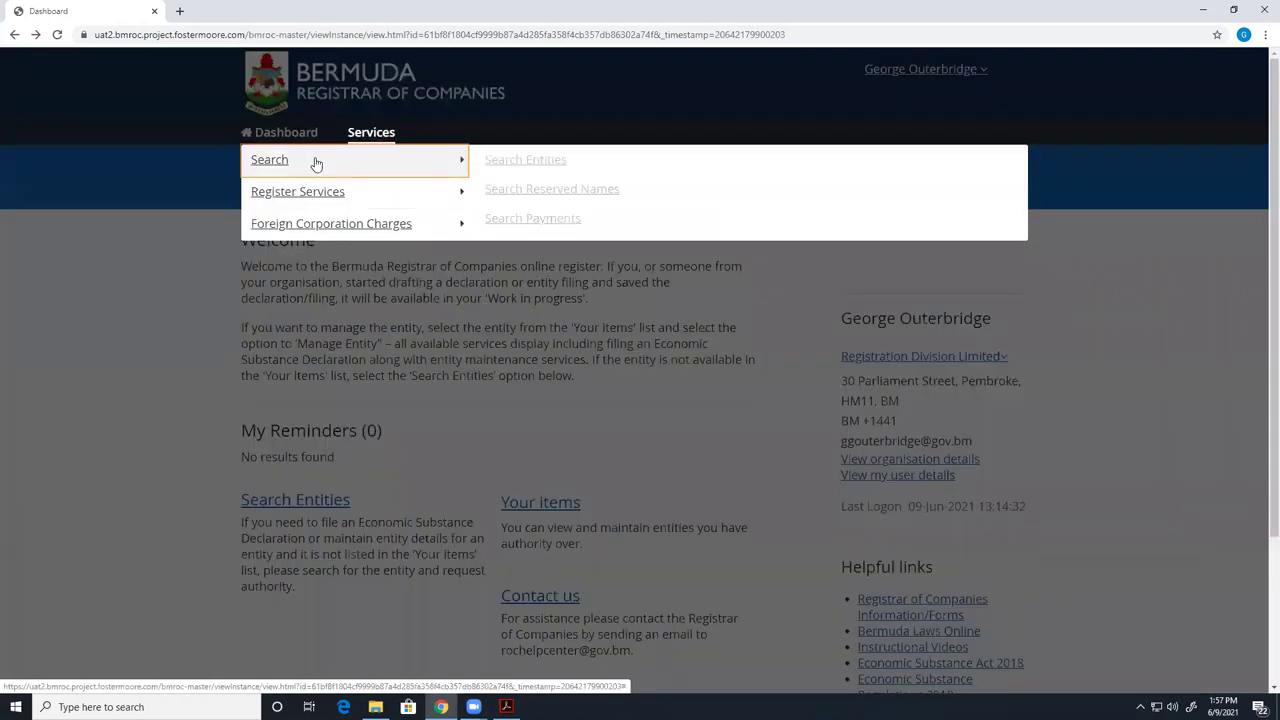
pyautogui.click(530, 162)
pyautogui.click(354, 221)
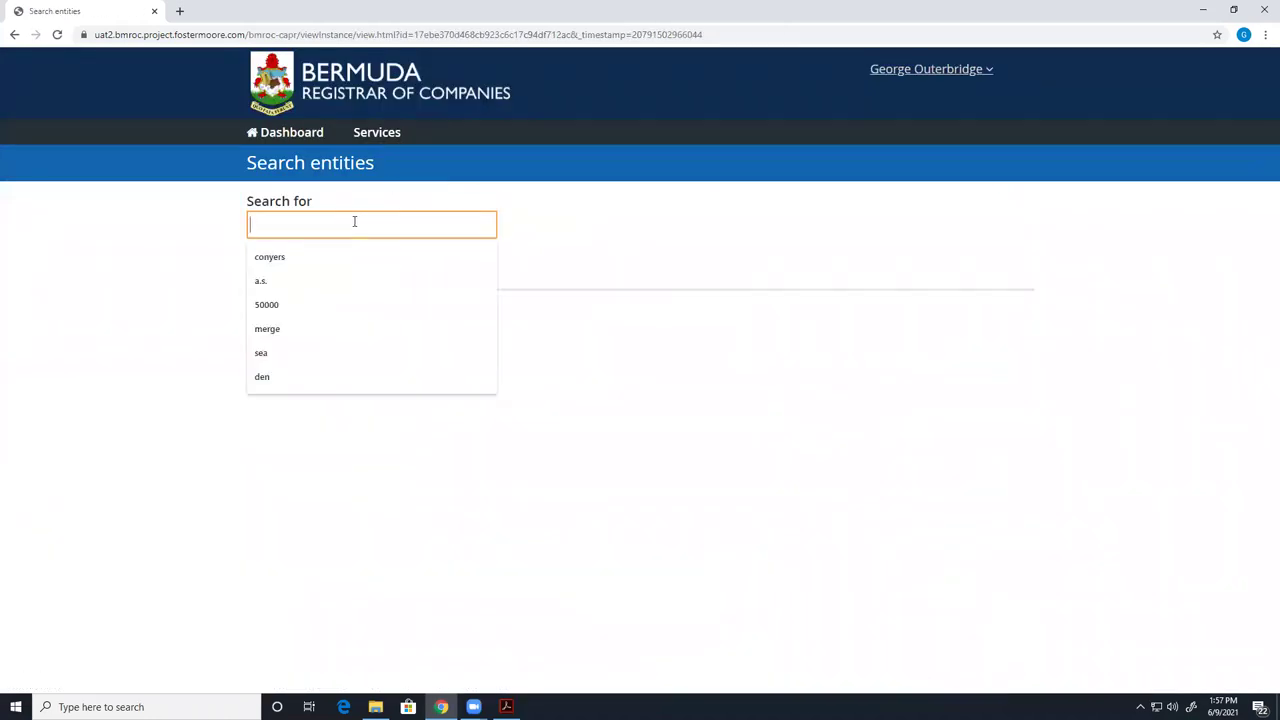
pyautogui.write('out')
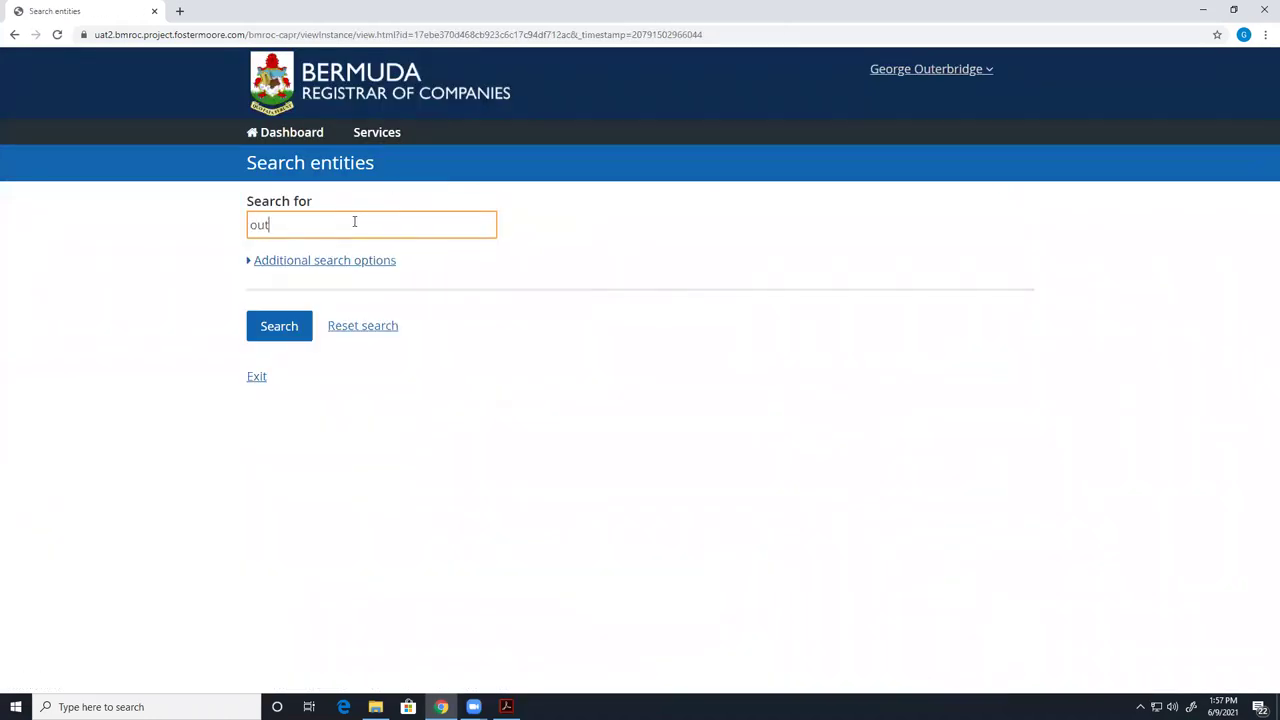
pyautogui.write('er')
pyautogui.press('Return')
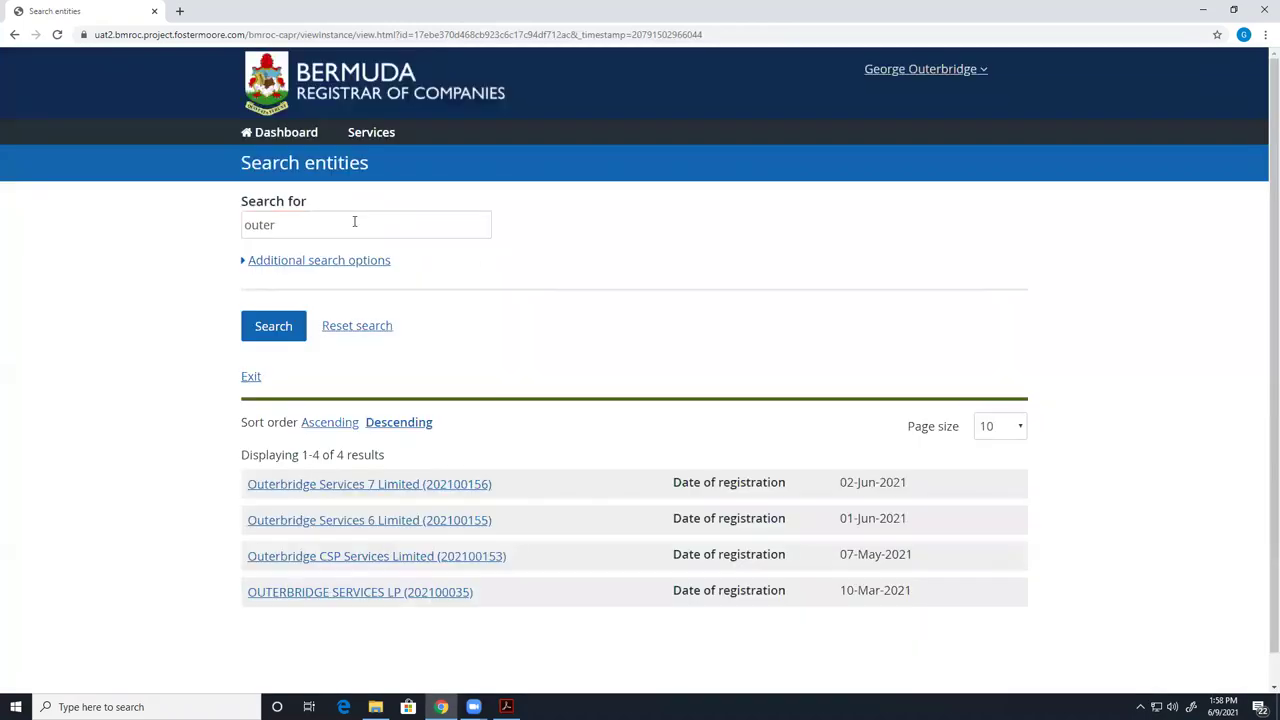
pyautogui.click(385, 484)
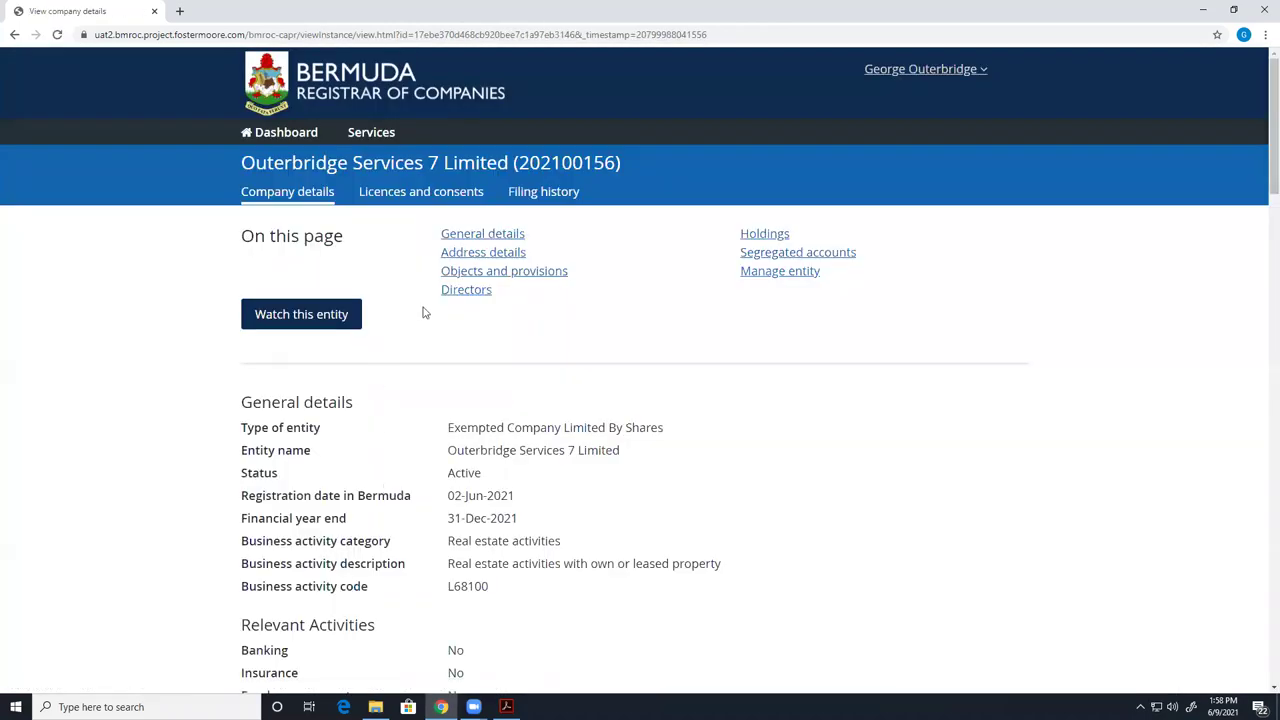
# - Search the company's charges without criteria and view the charge registered on 02-Jun-2021
pyautogui.click(770, 275)
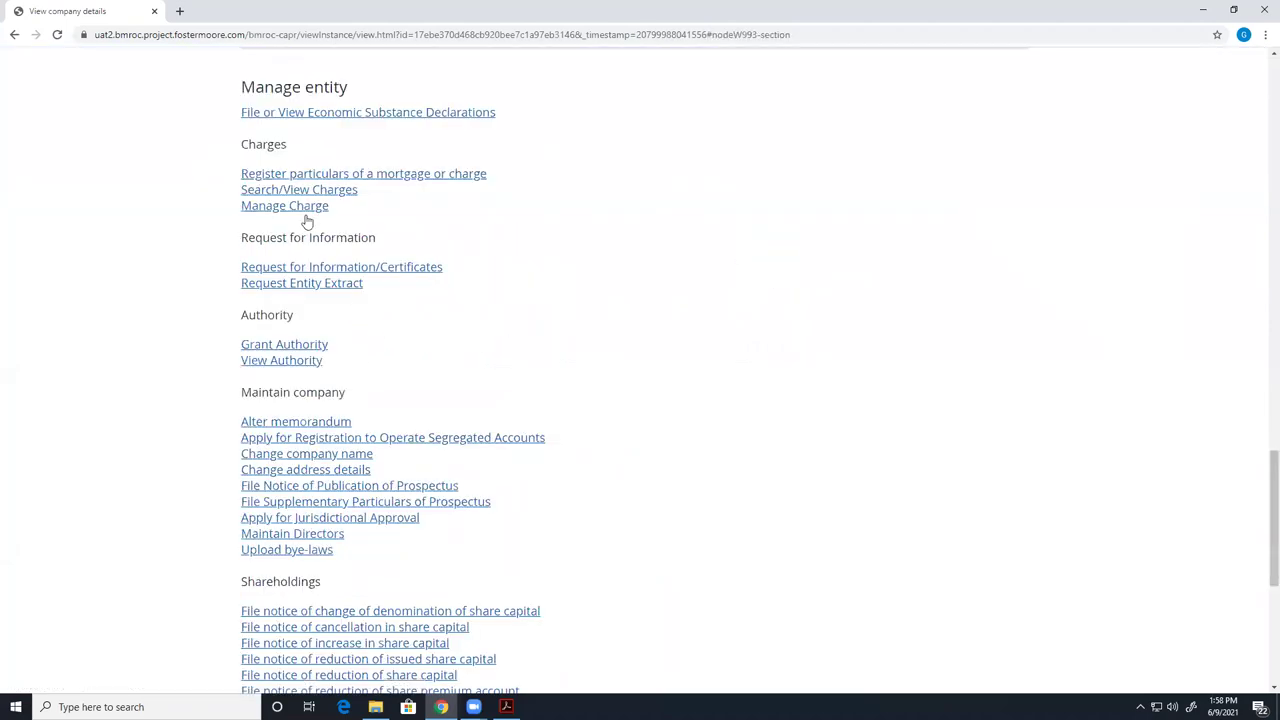
pyautogui.click(292, 191)
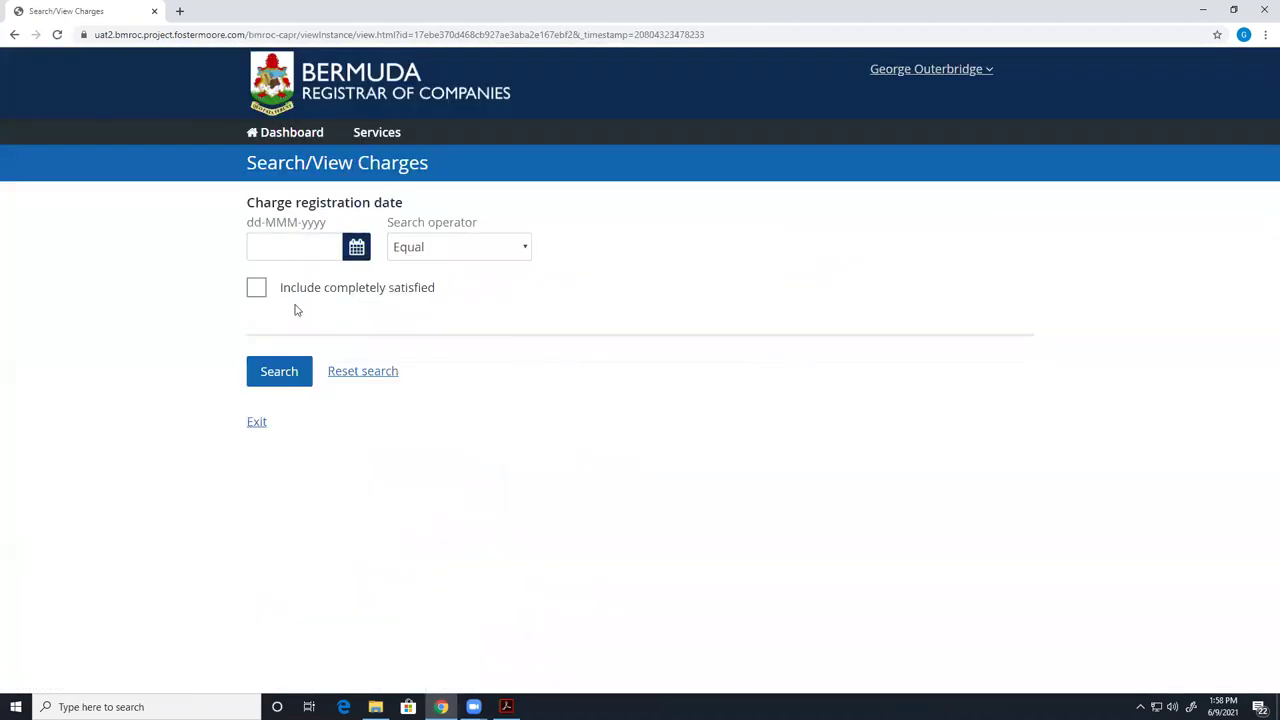
pyautogui.click(276, 368)
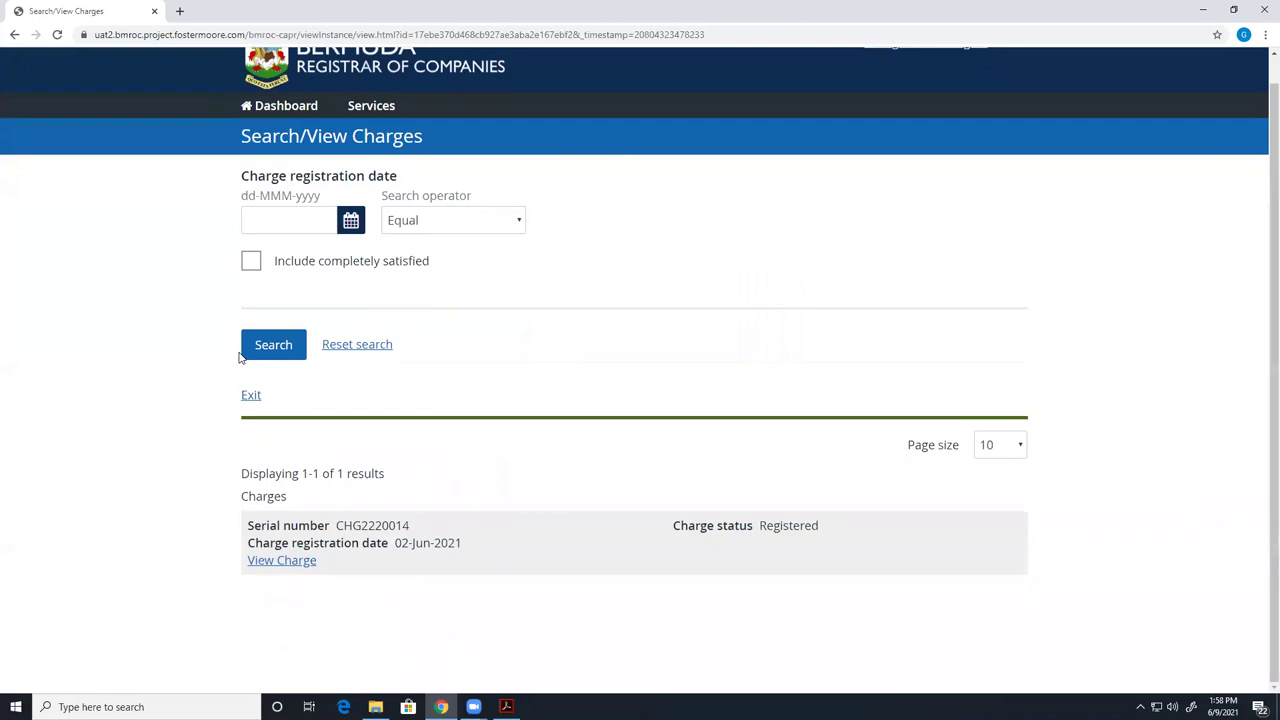
pyautogui.click(280, 562)
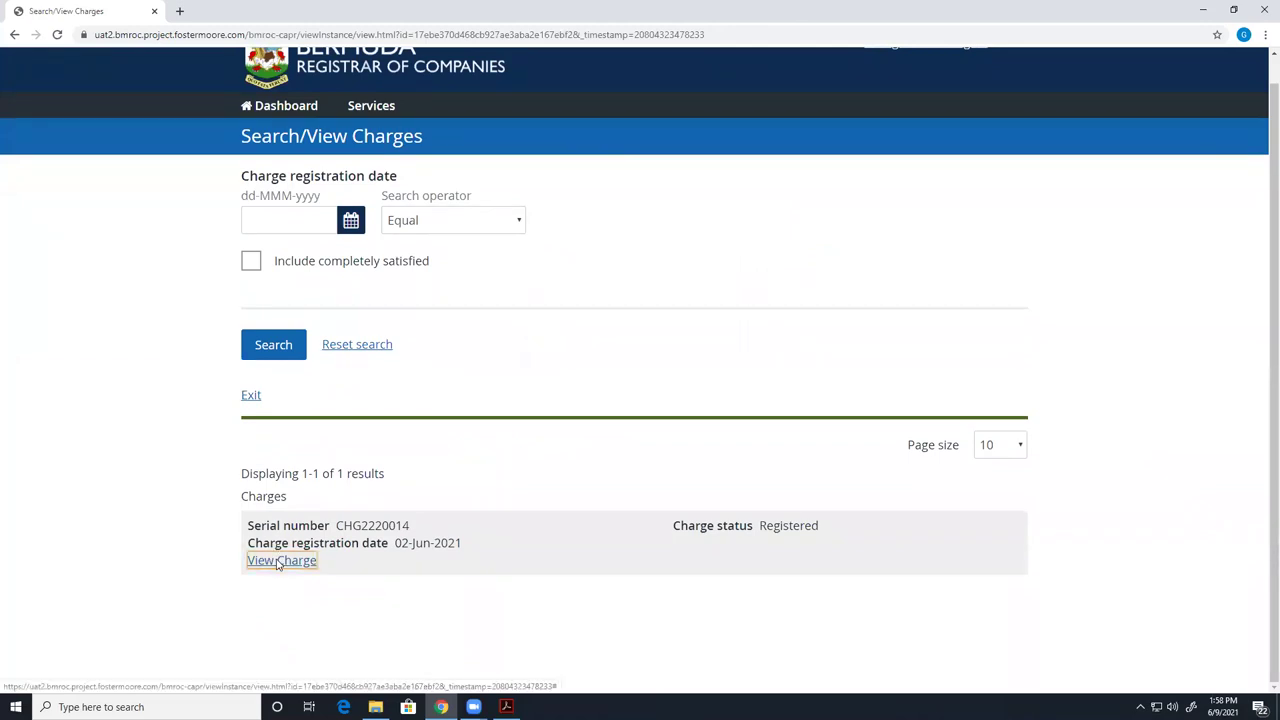
# - Start registering a release or satisfaction of the charge and declare it fully satisfied
pyautogui.scroll(-1, 531, 486)
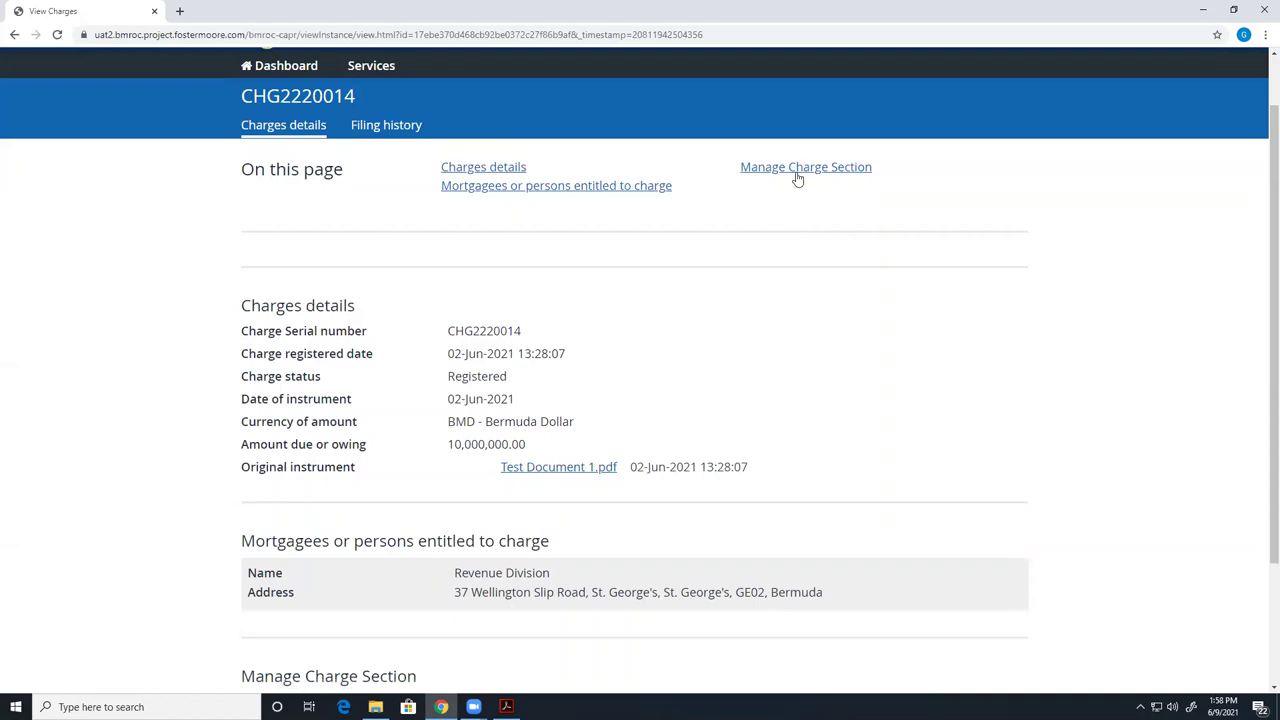
pyautogui.scroll(-2, 689, 314)
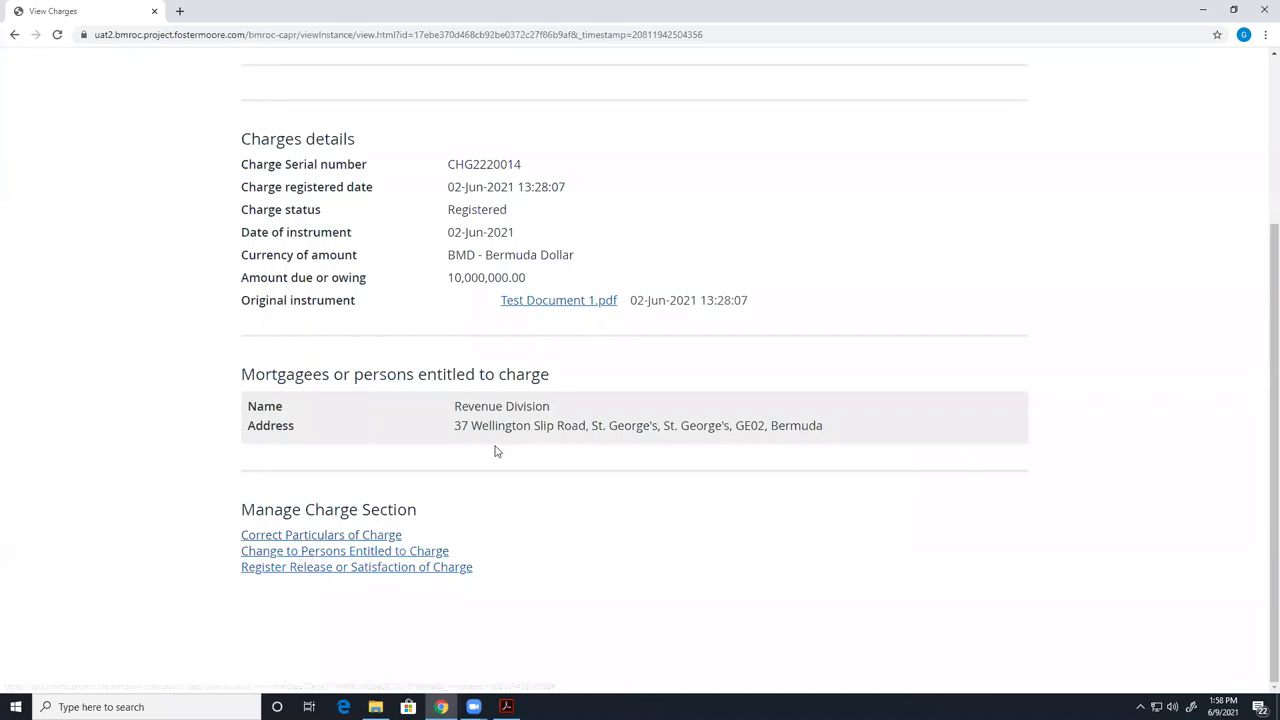
pyautogui.click(333, 573)
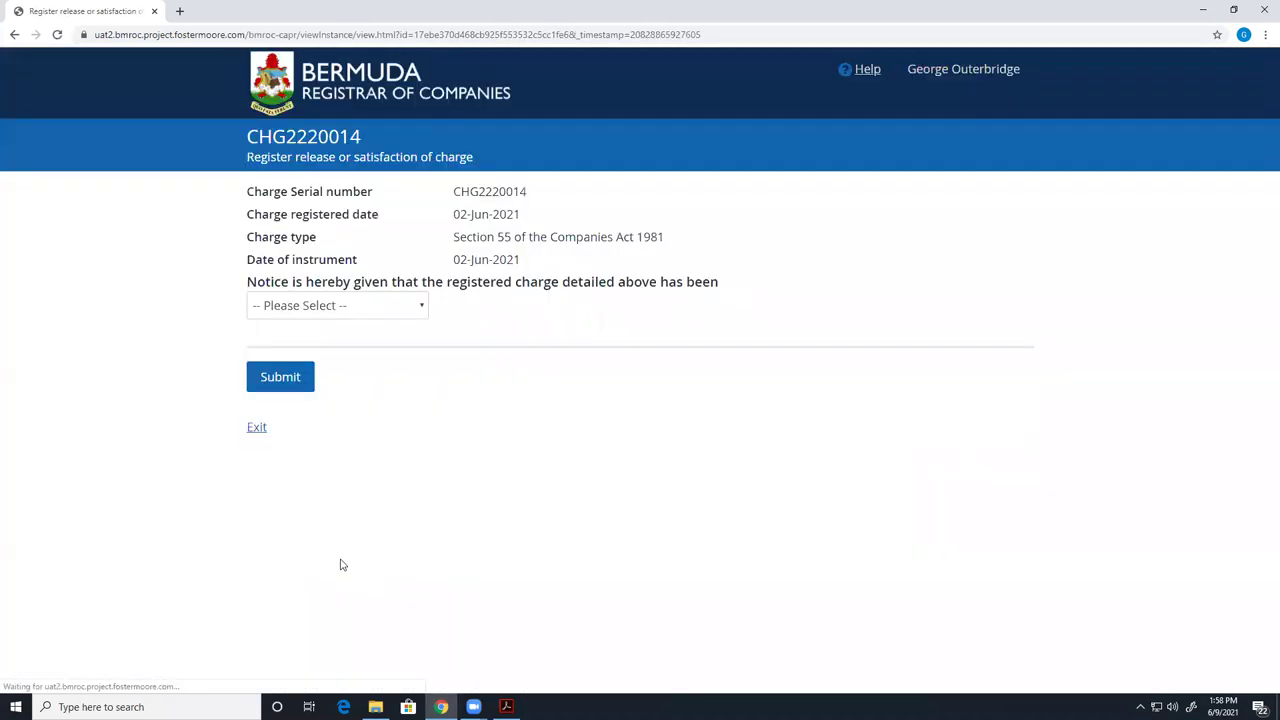
pyautogui.click(354, 308)
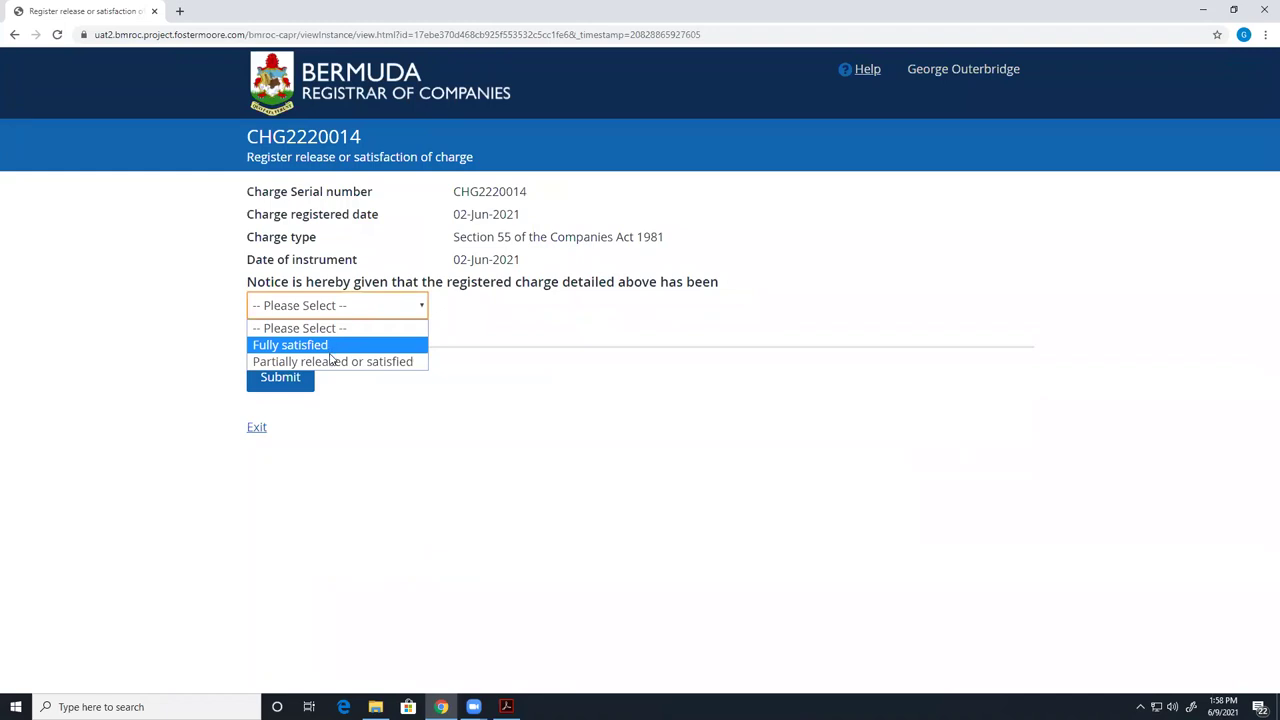
pyautogui.click(330, 345)
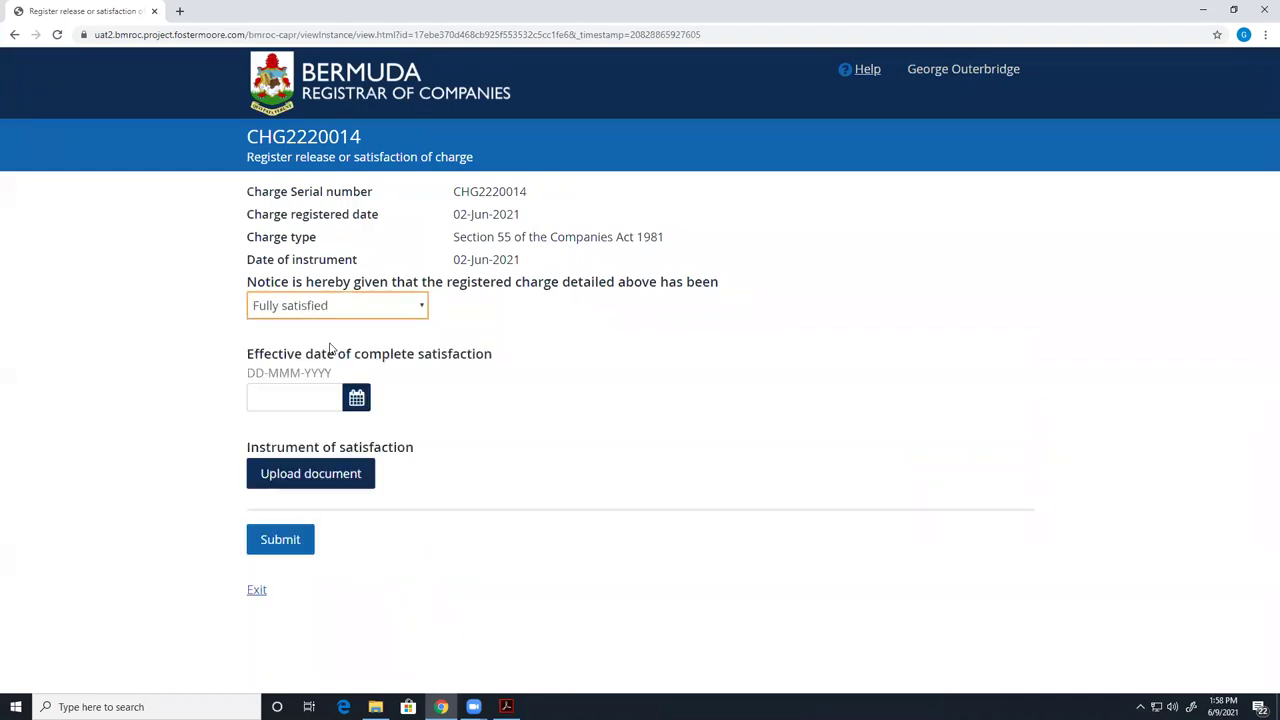
# - Set the effective date of complete satisfaction to 09-Jun-2021, upload Test_Document_1 (3) as the instrument of satisfaction, and submit the application
pyautogui.click(357, 400)
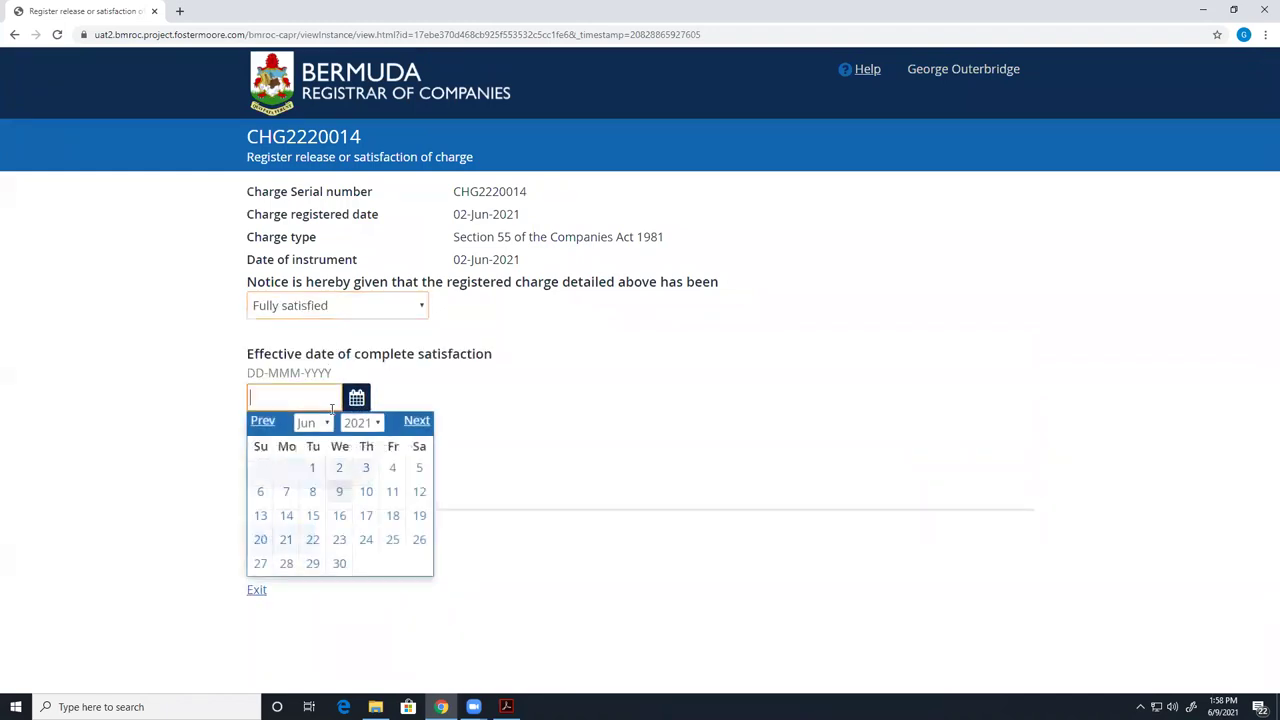
pyautogui.click(339, 491)
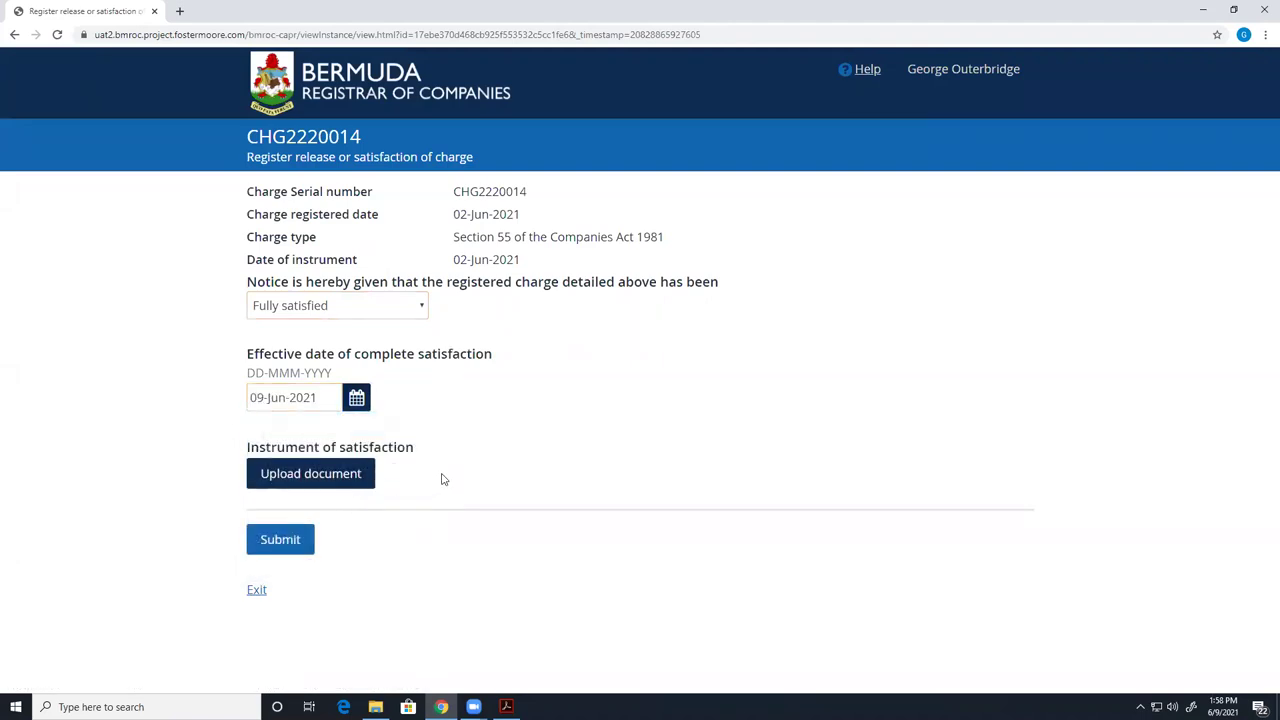
pyautogui.click(353, 476)
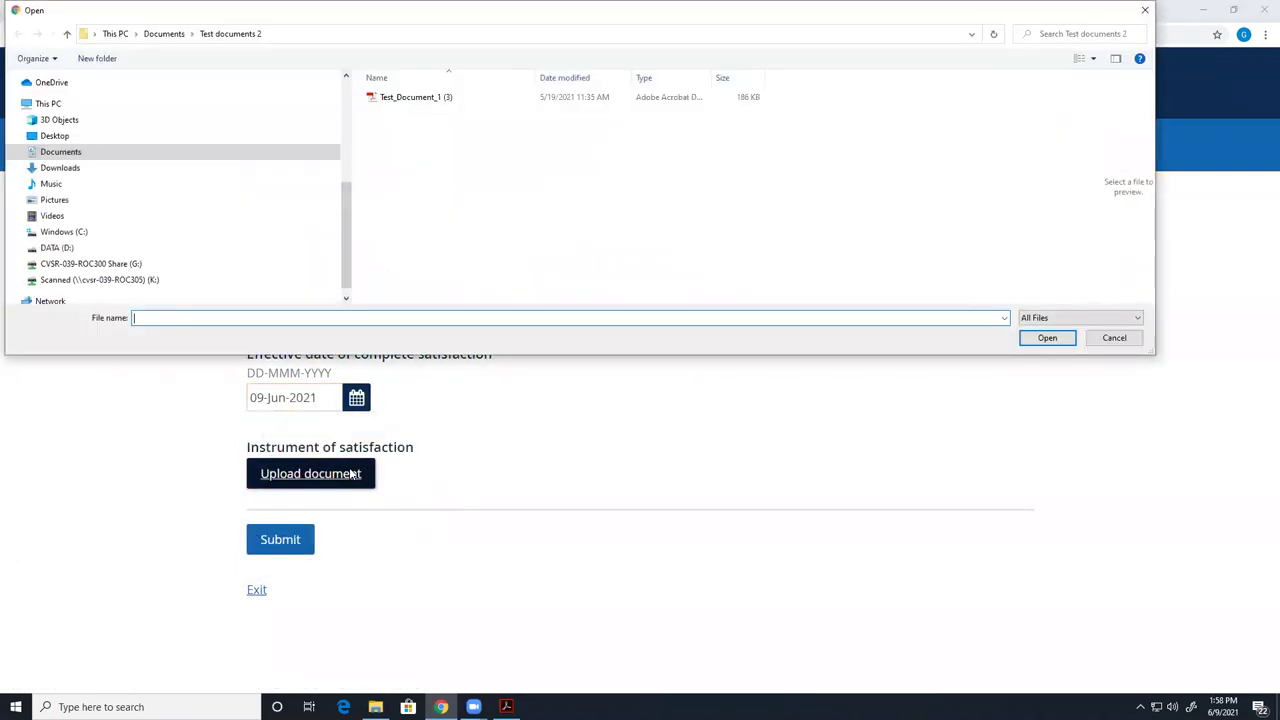
pyautogui.click(418, 97)
pyautogui.doubleClick(418, 97)
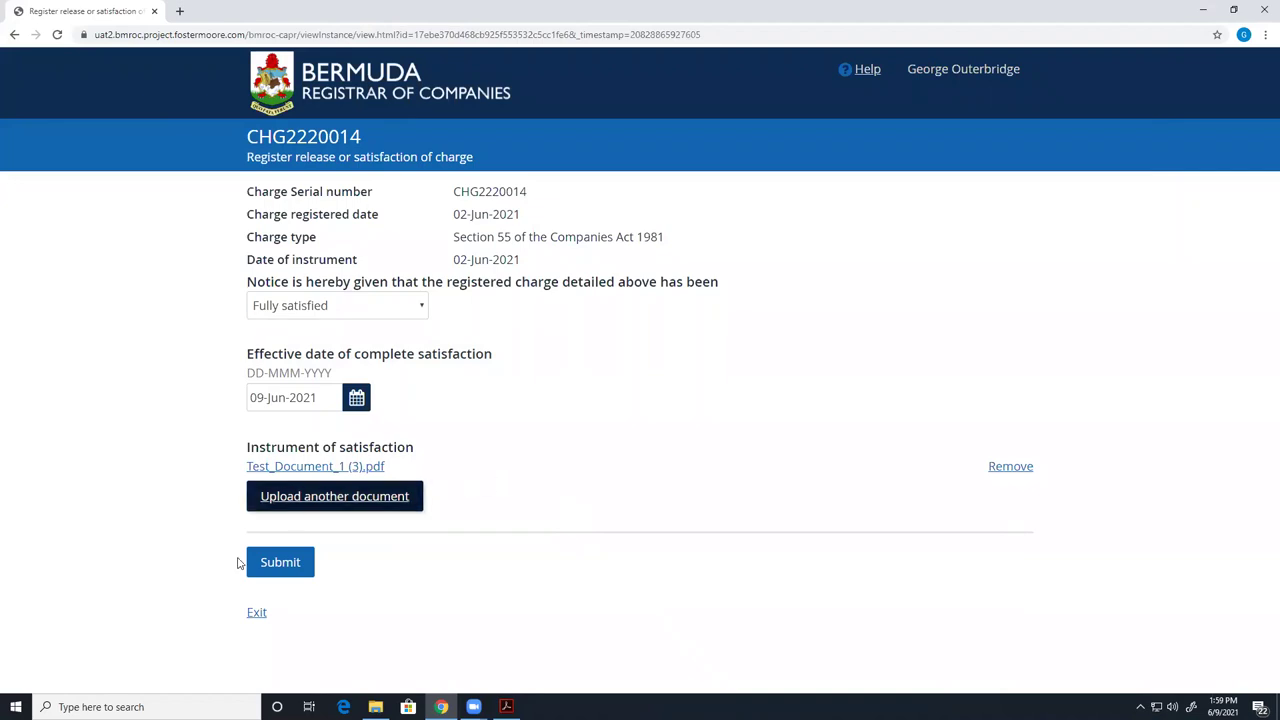
pyautogui.click(277, 566)
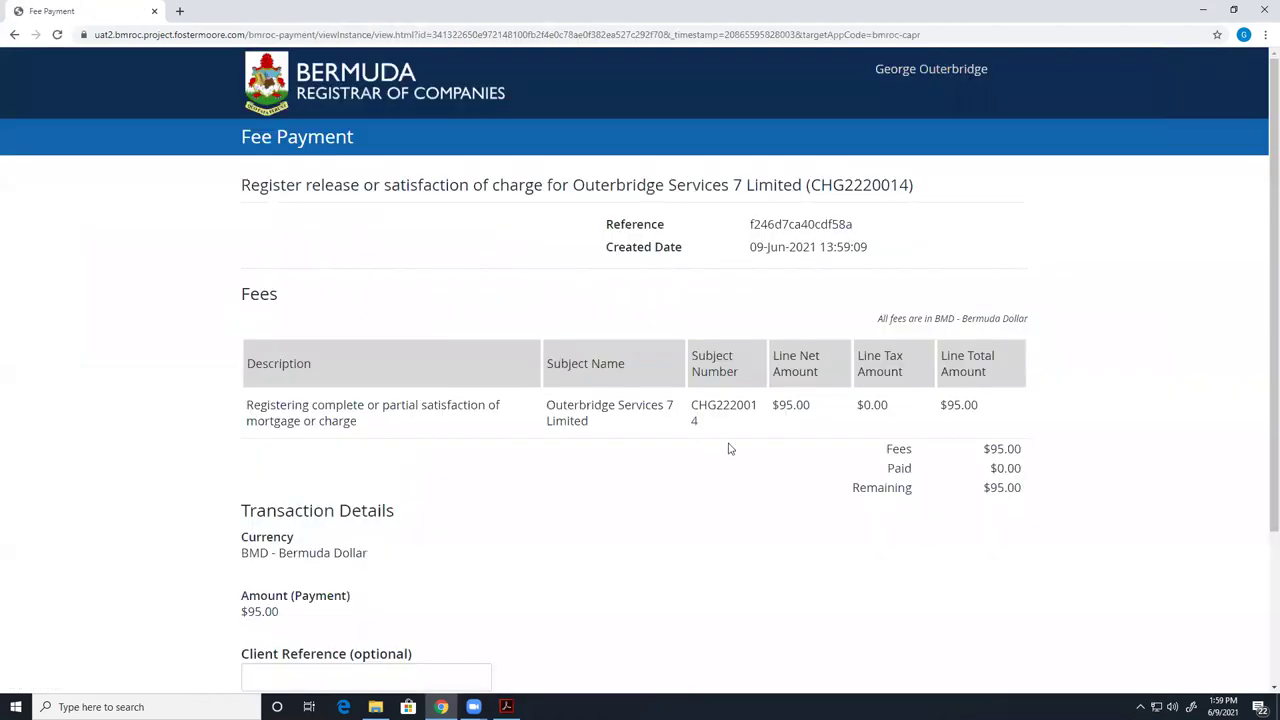
# - Pay the satisfaction registration fee with the Account payment method, acknowledge the submission, and view the work in progress list
pyautogui.scroll(-2, 418, 449)
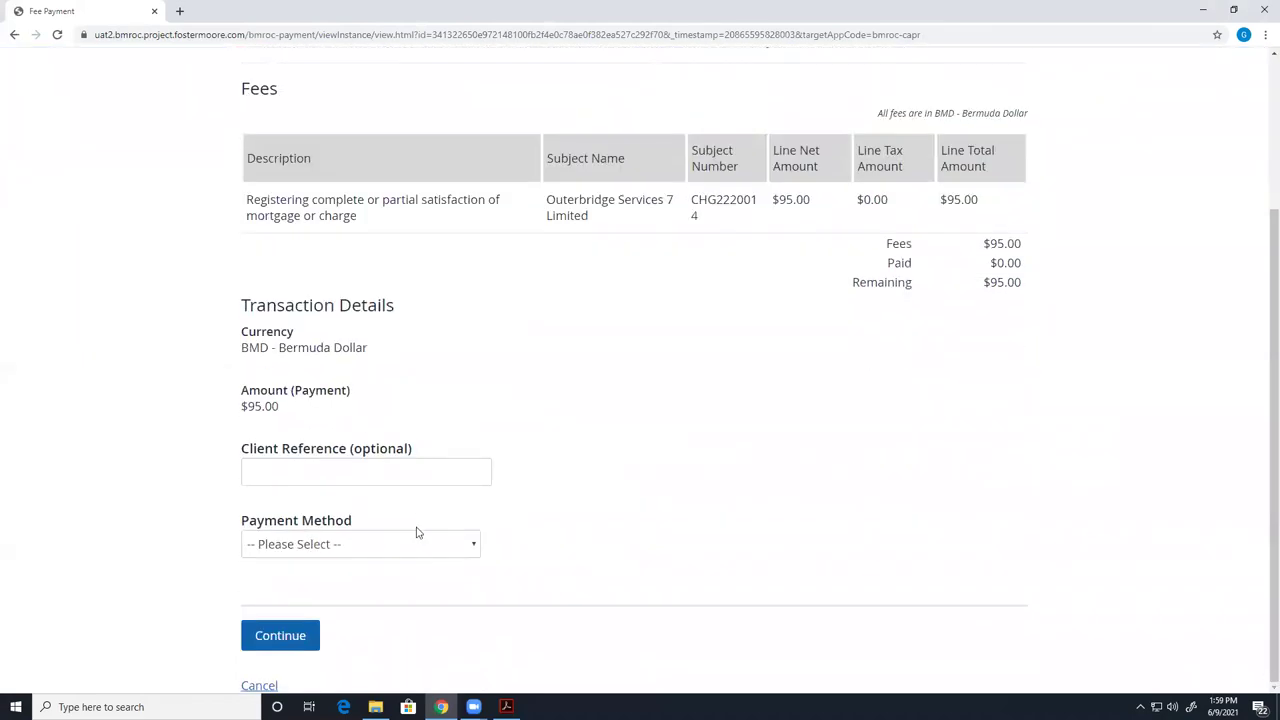
pyautogui.click(417, 543)
pyautogui.click(410, 584)
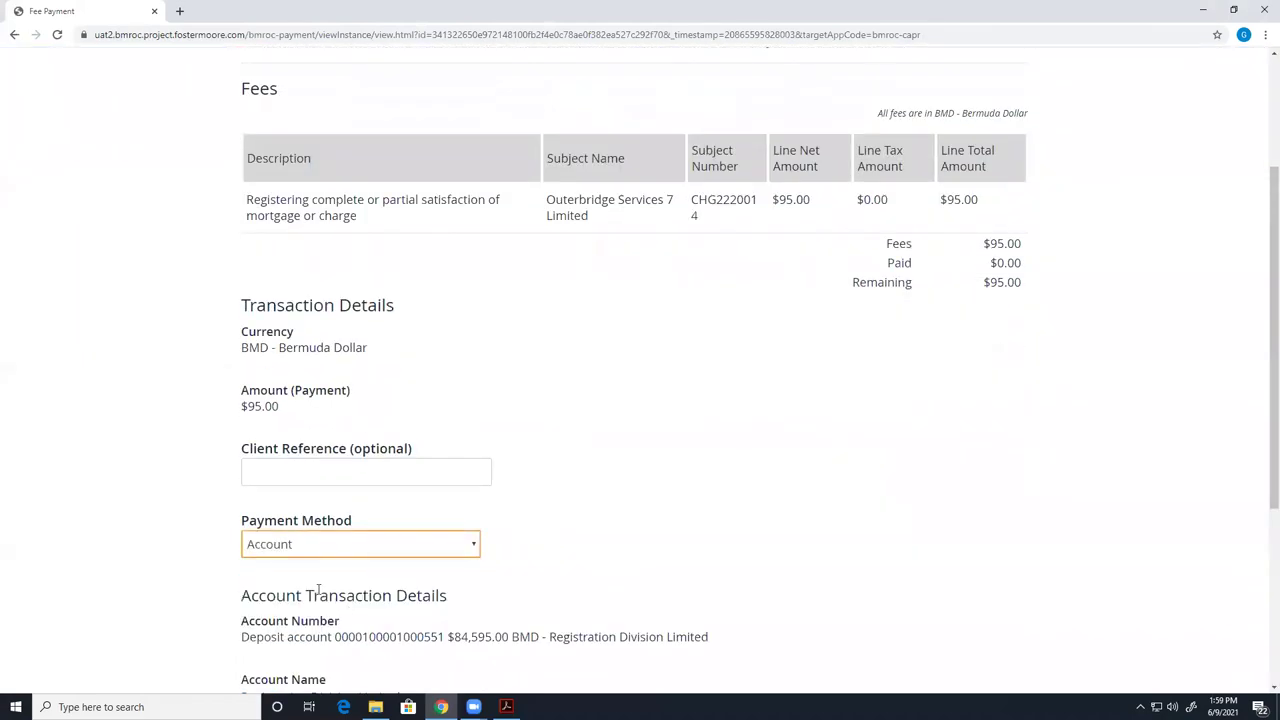
pyautogui.scroll(-3, 318, 590)
pyautogui.click(306, 635)
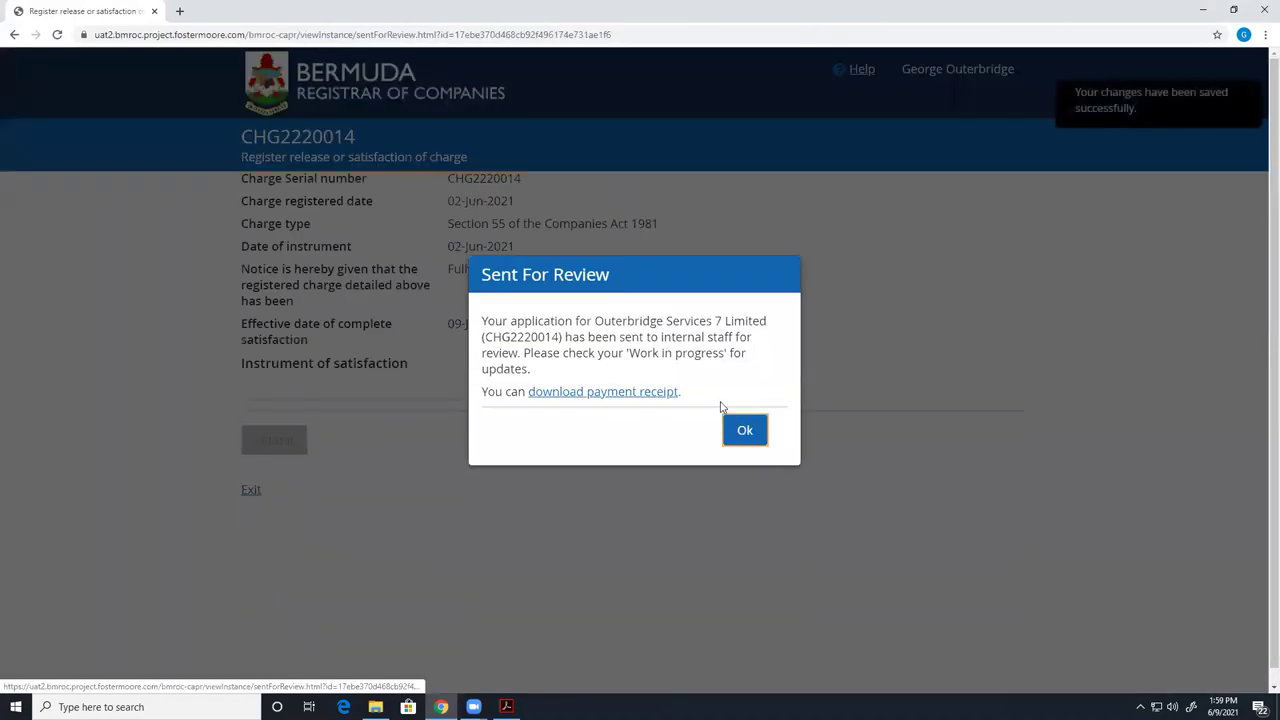
pyautogui.click(738, 430)
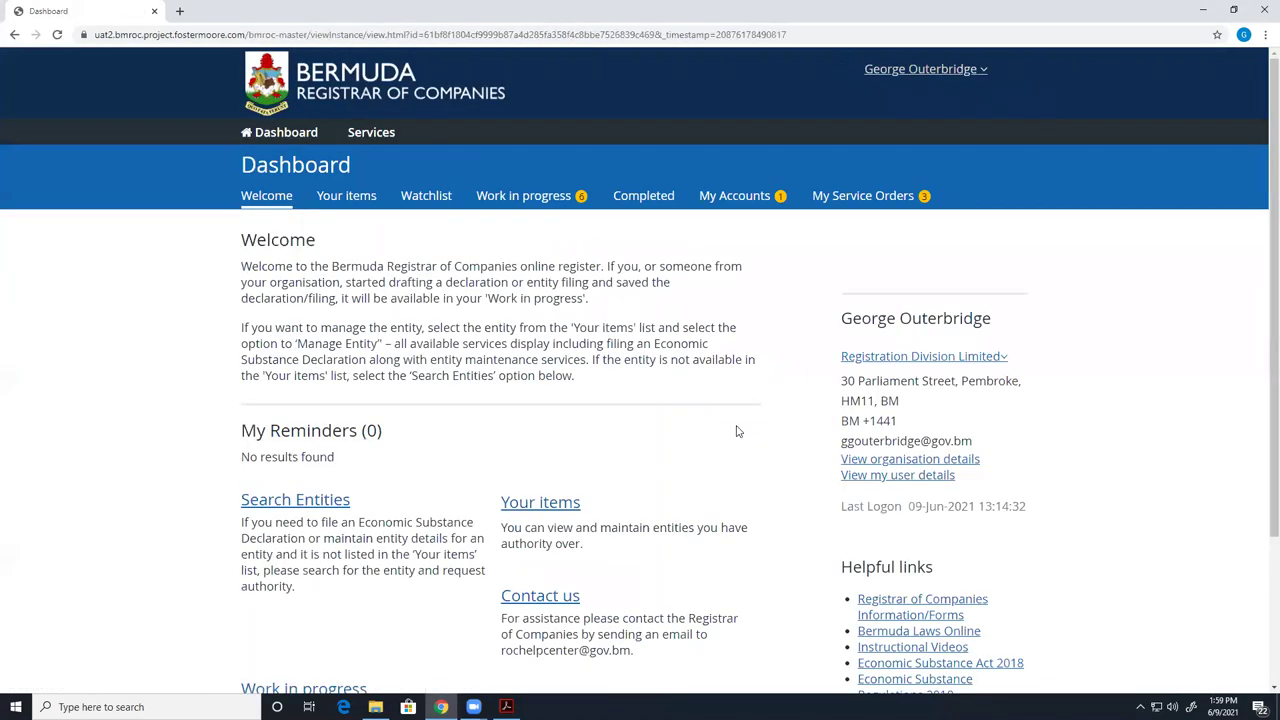
pyautogui.click(523, 196)
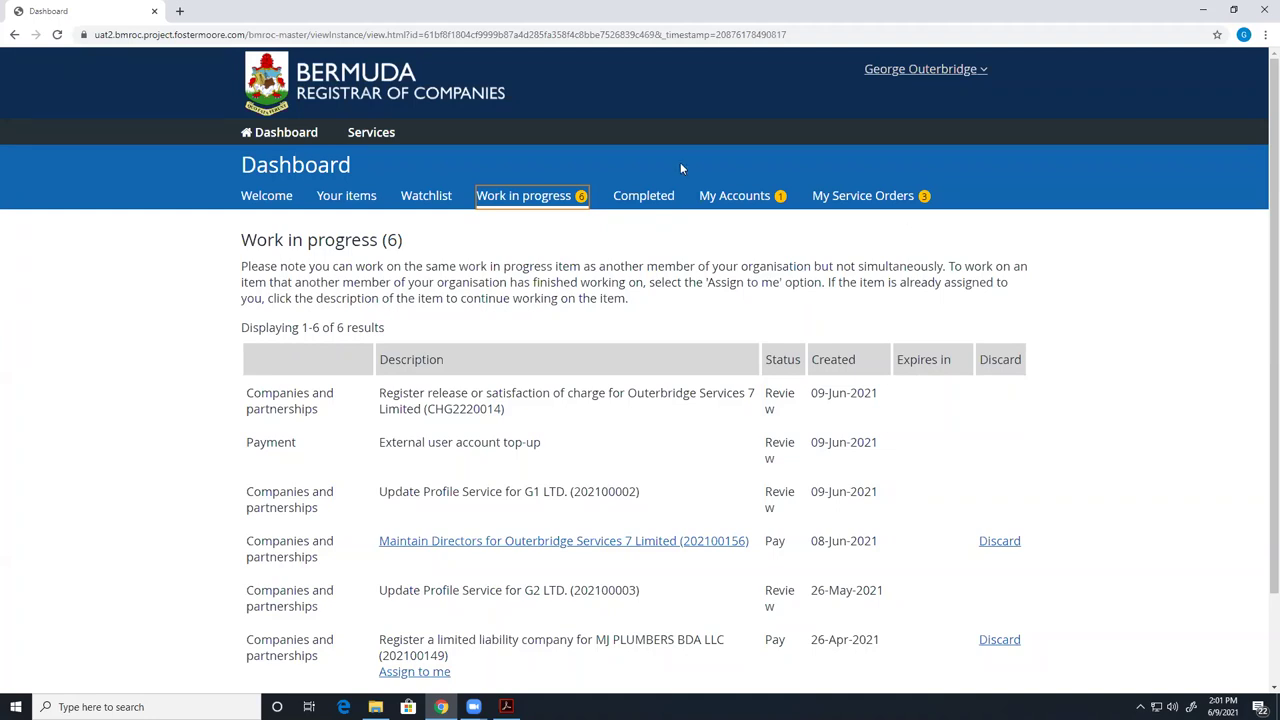
# - Search the entities for "out" and open the record of Outerbridge Services 7 Limited
pyautogui.click(372, 133)
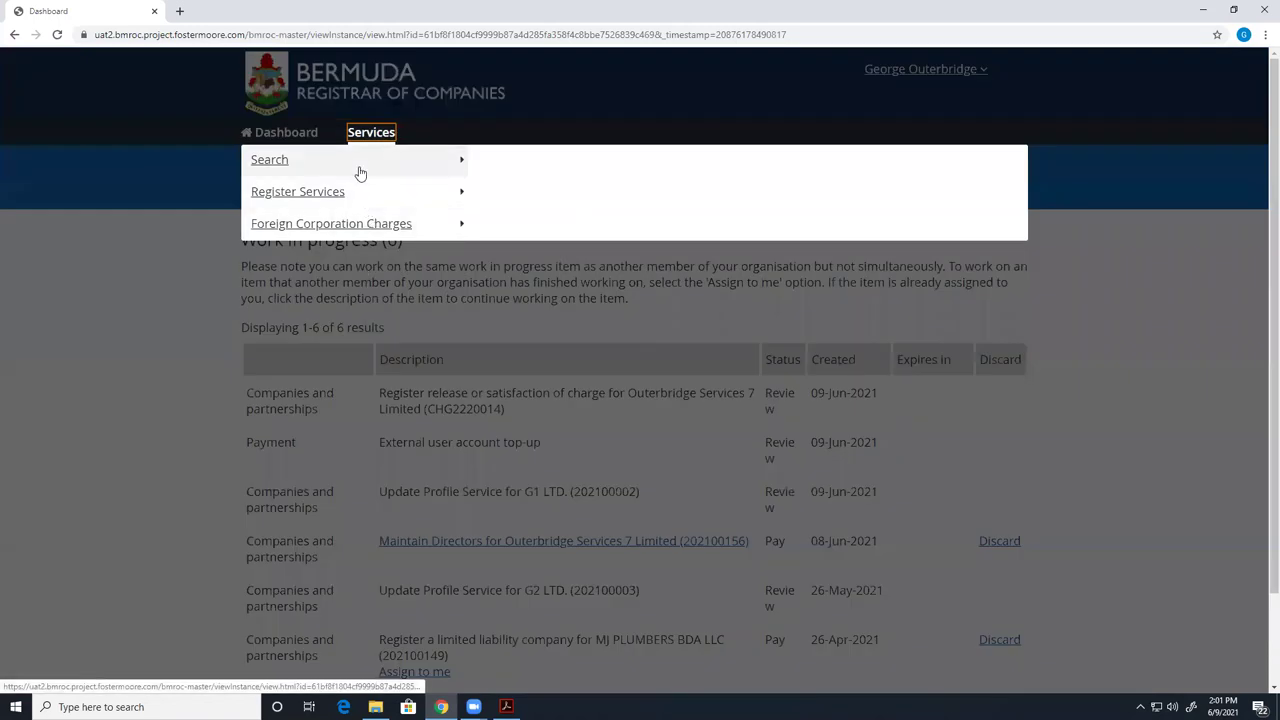
pyautogui.moveTo(357, 163)
pyautogui.click(491, 163)
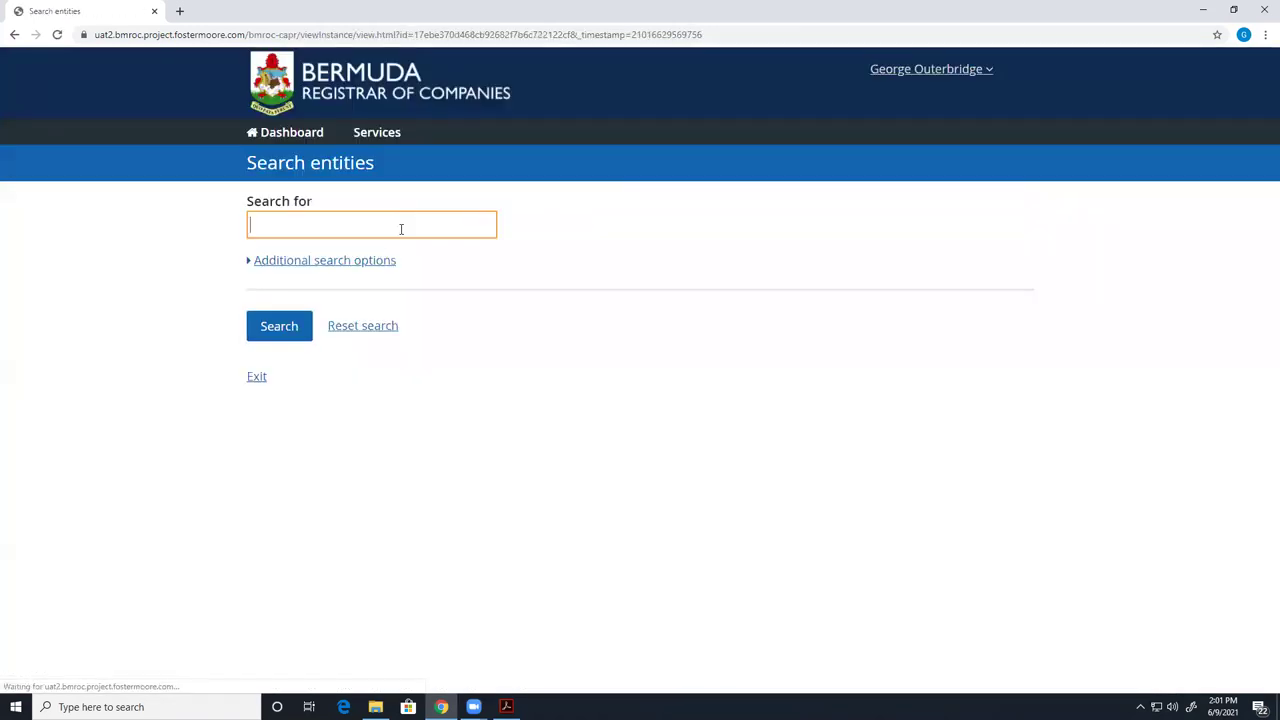
pyautogui.click(401, 229)
pyautogui.write('out')
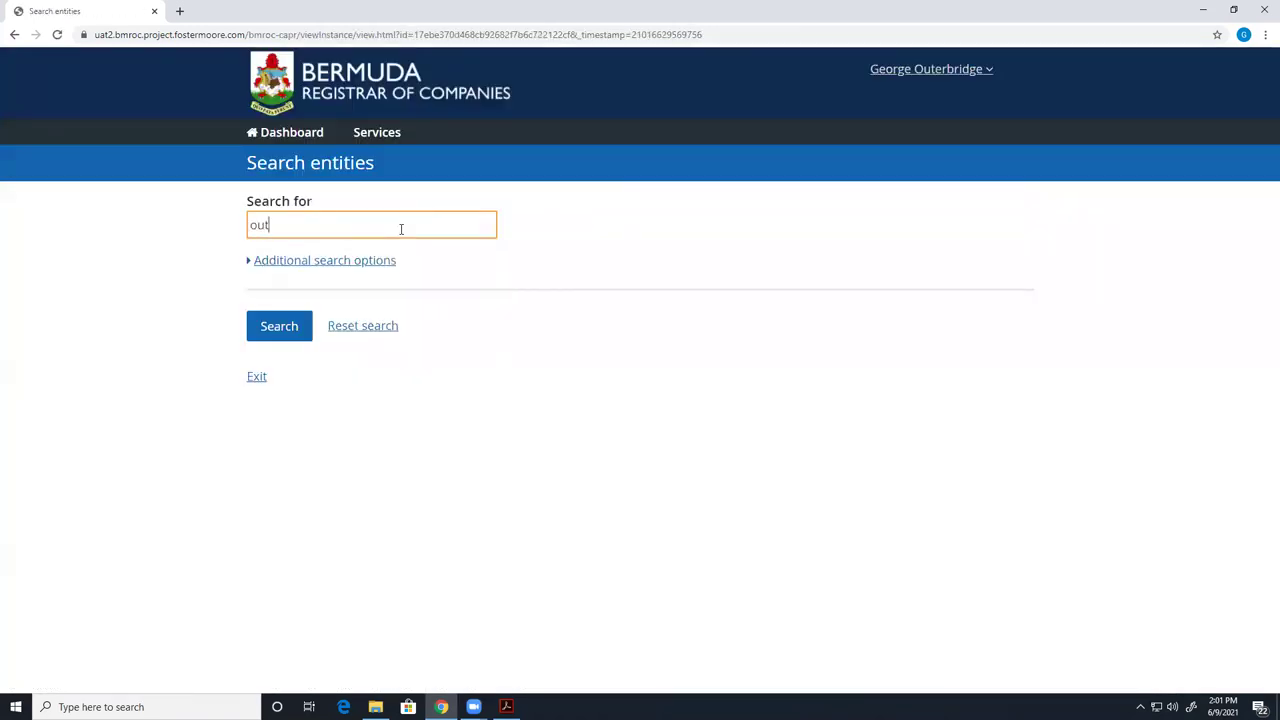
pyautogui.press('Return')
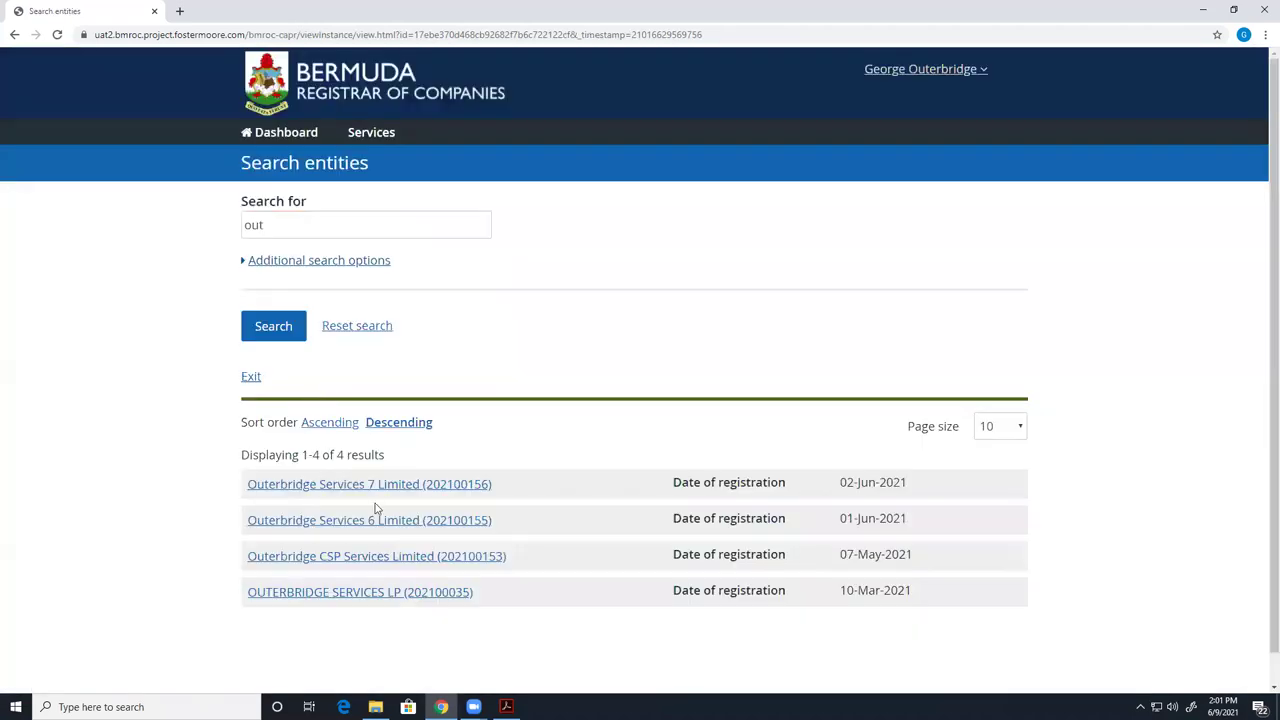
pyautogui.click(370, 485)
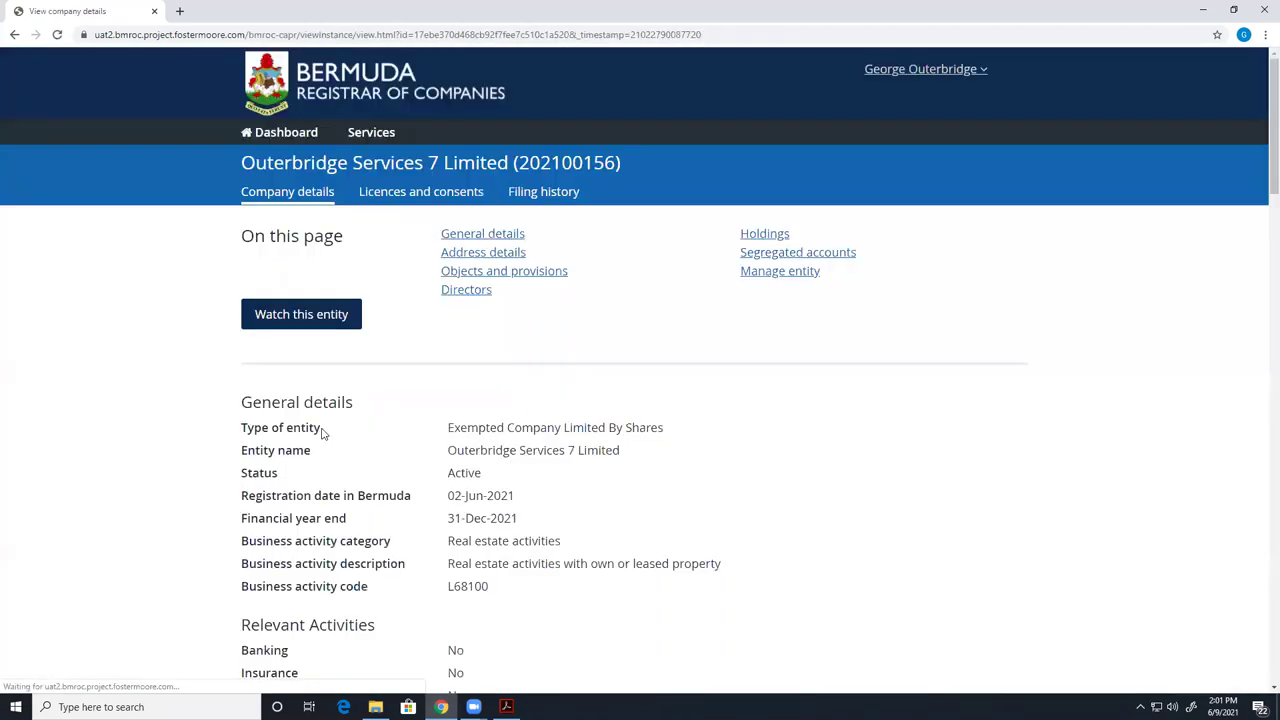
# - Search the company's charges without criteria, and search again with completely satisfied charges included
pyautogui.click(793, 271)
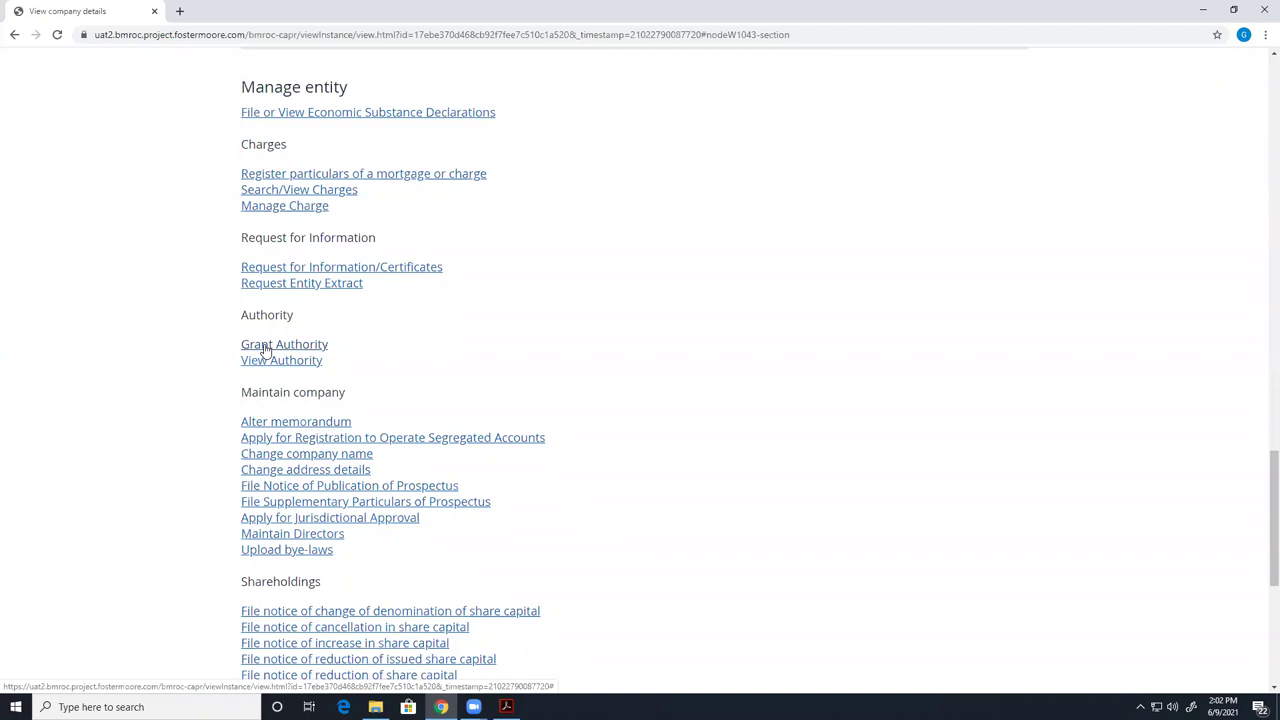
pyautogui.scroll(-1, 186, 170)
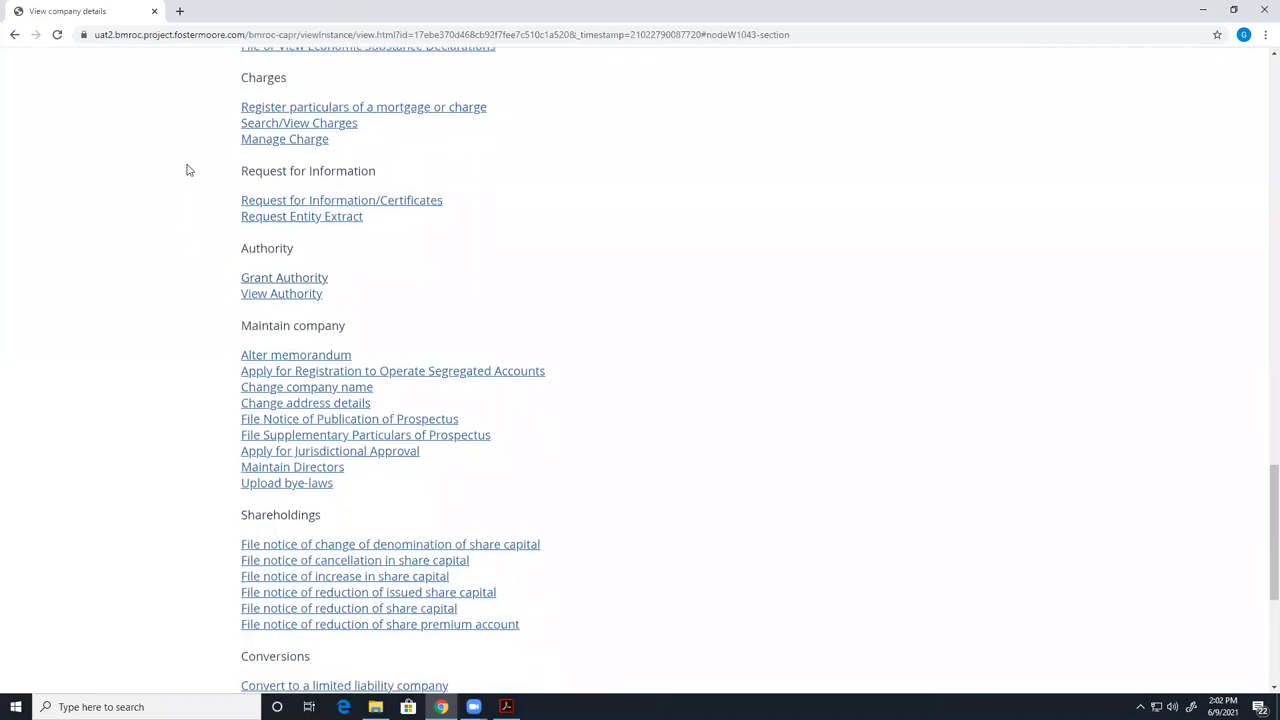
pyautogui.scroll(1, 188, 170)
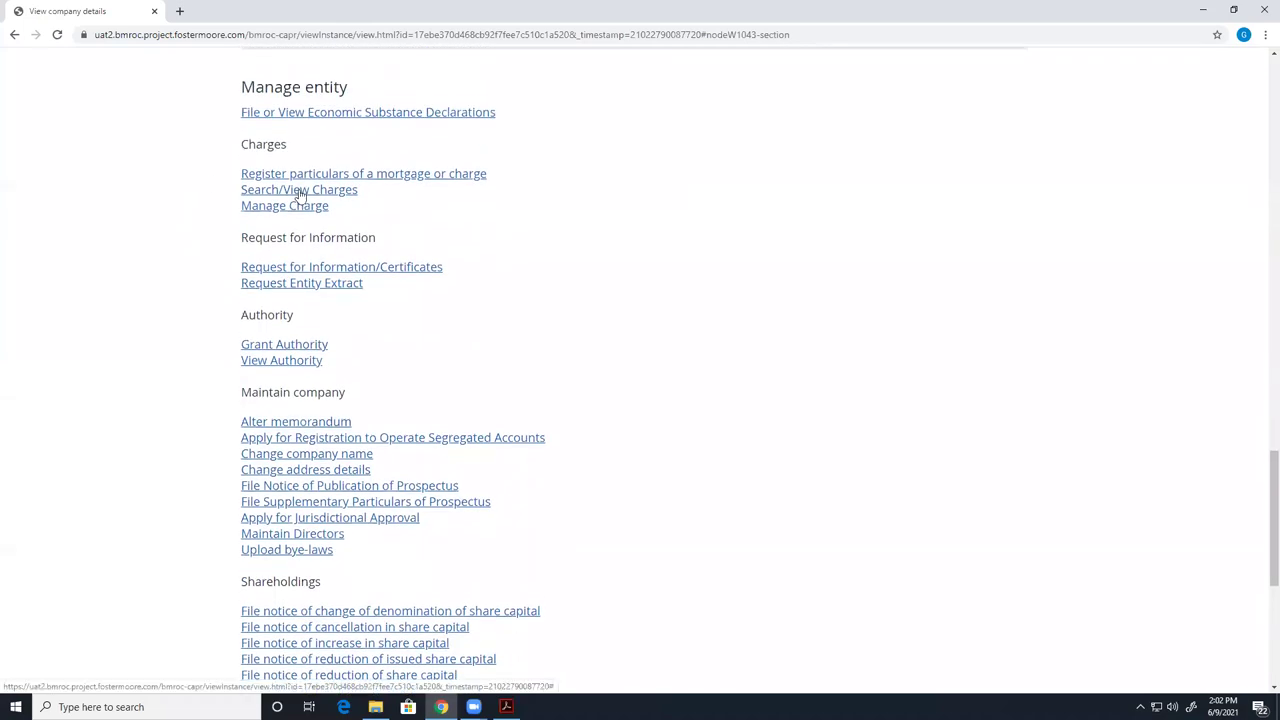
pyautogui.click(300, 191)
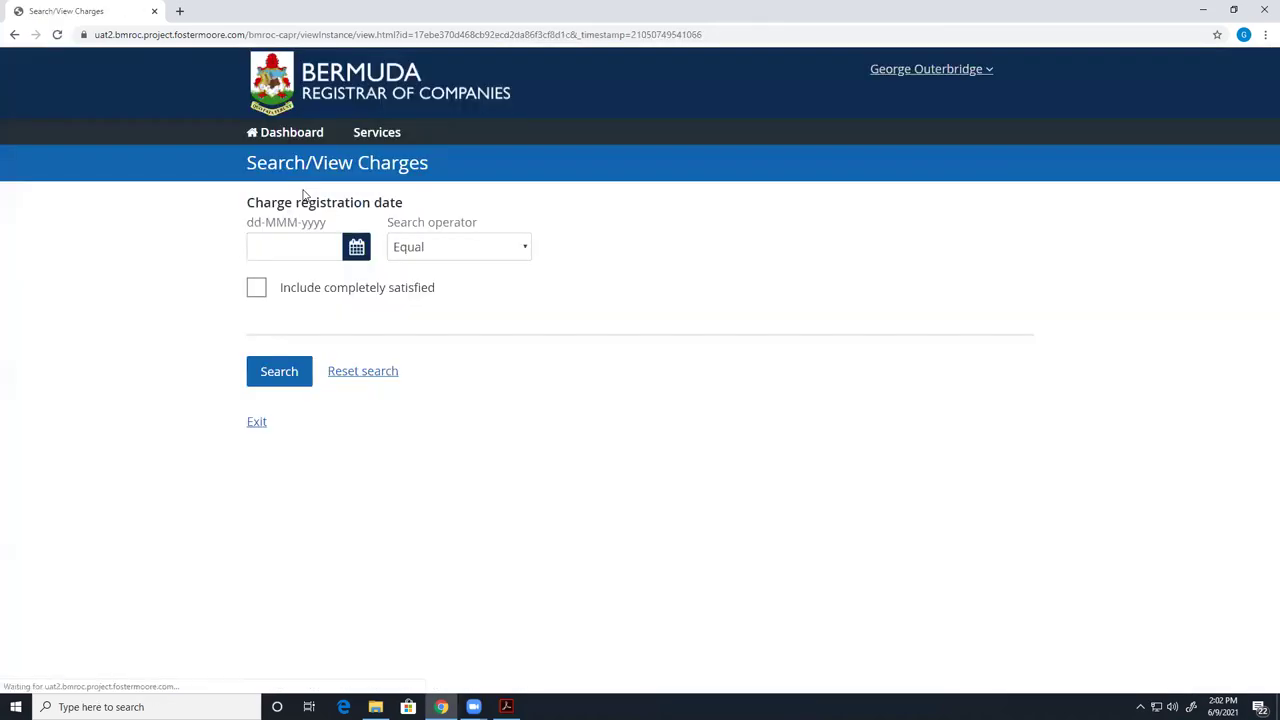
pyautogui.click(262, 376)
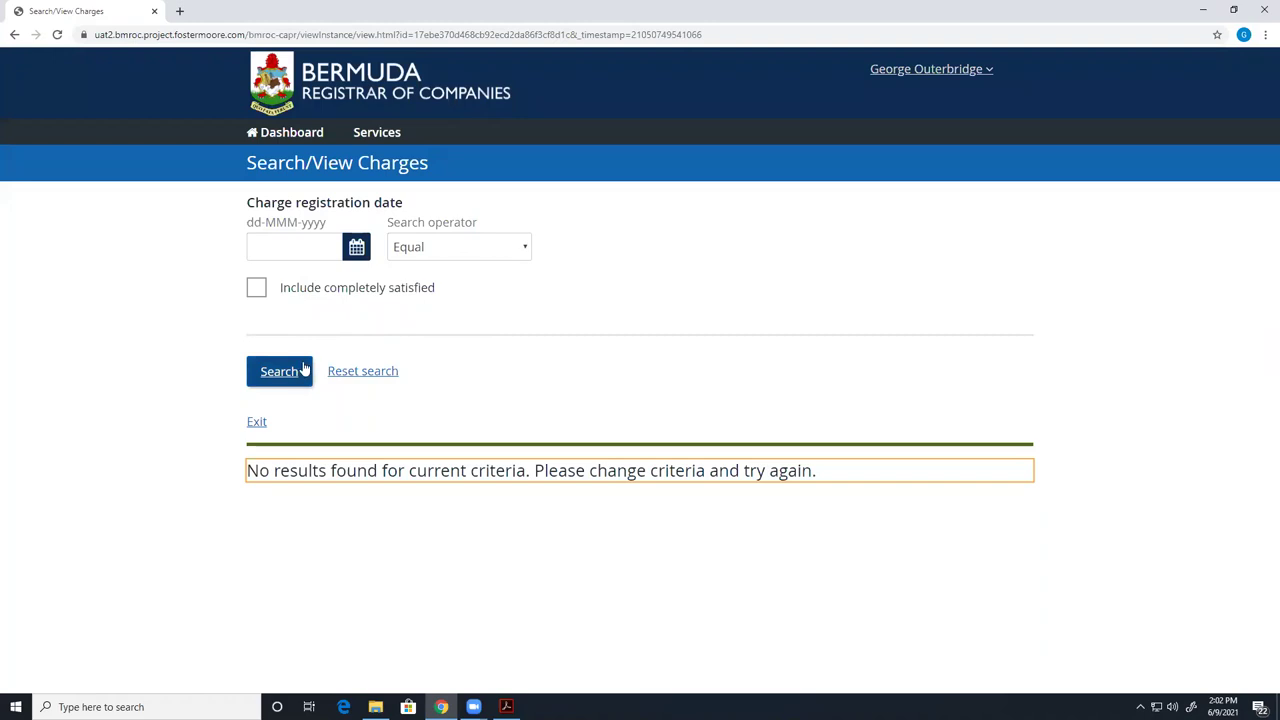
pyautogui.click(258, 289)
pyautogui.click(276, 370)
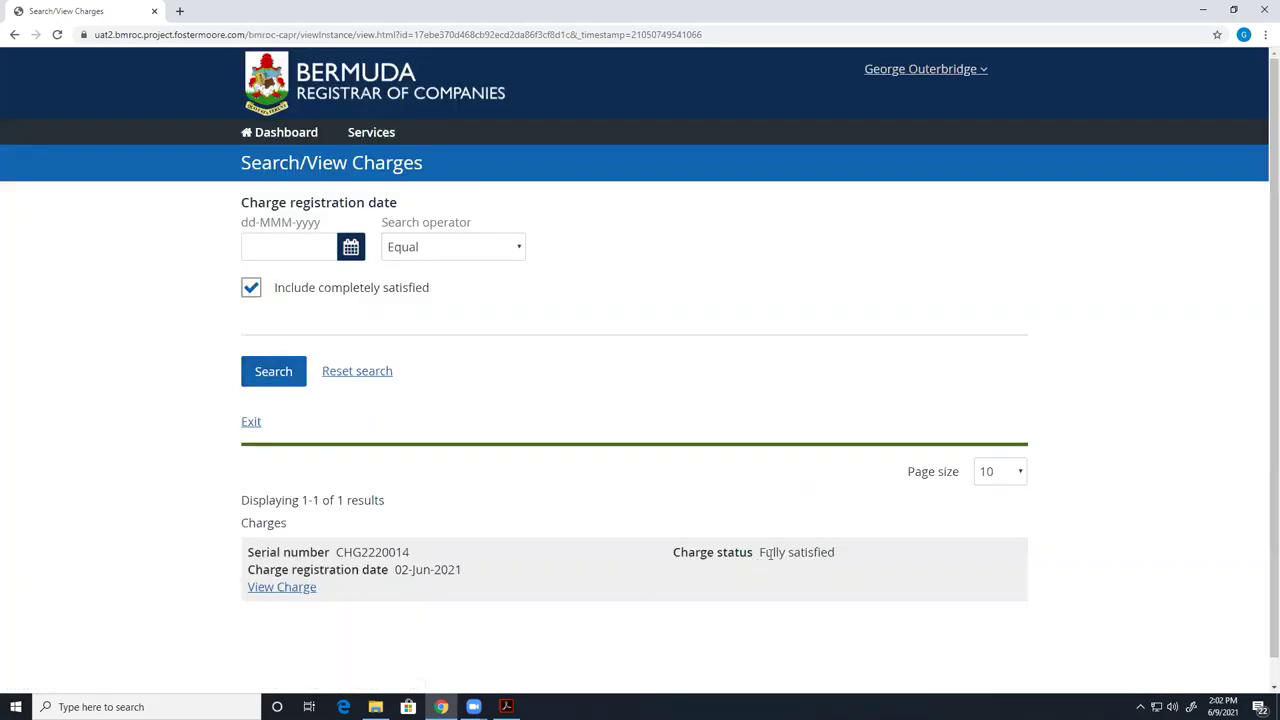
# - View charge CHG2220014, review its status, released date and charge releases, and go back to the dashboard
pyautogui.tripleClick(826, 553)
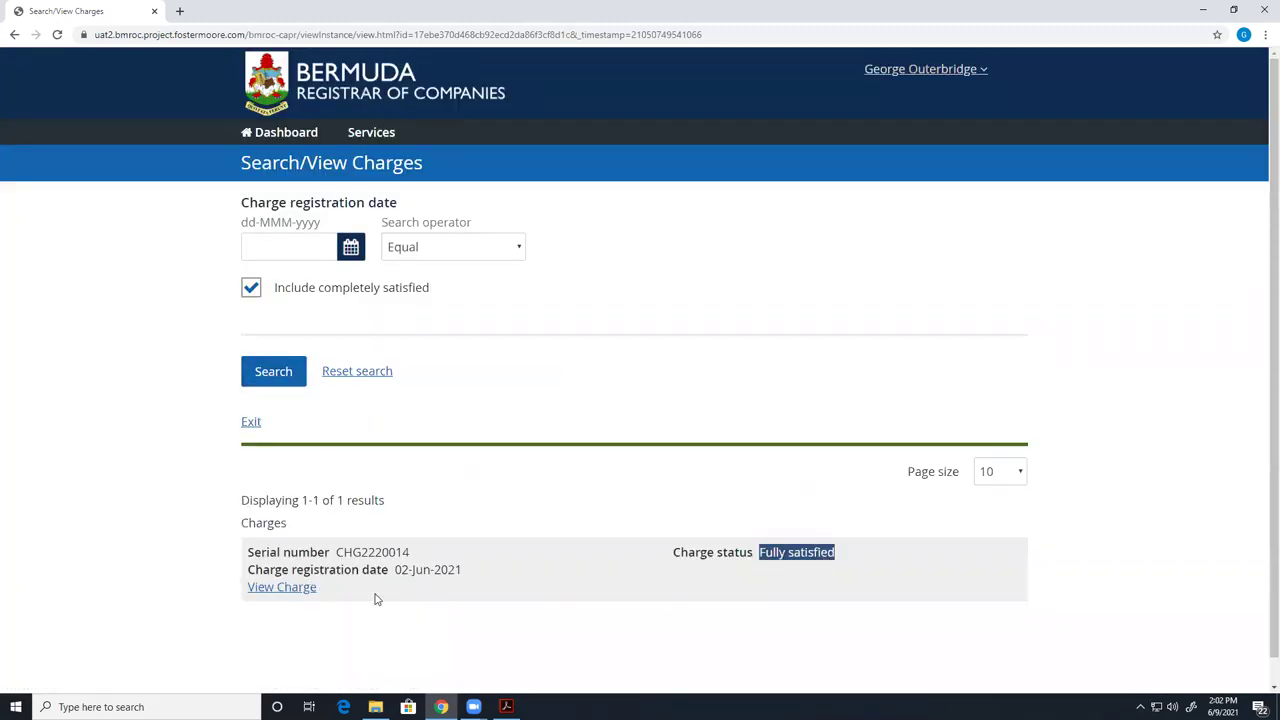
pyautogui.click(284, 587)
pyautogui.scroll(-1, 401, 444)
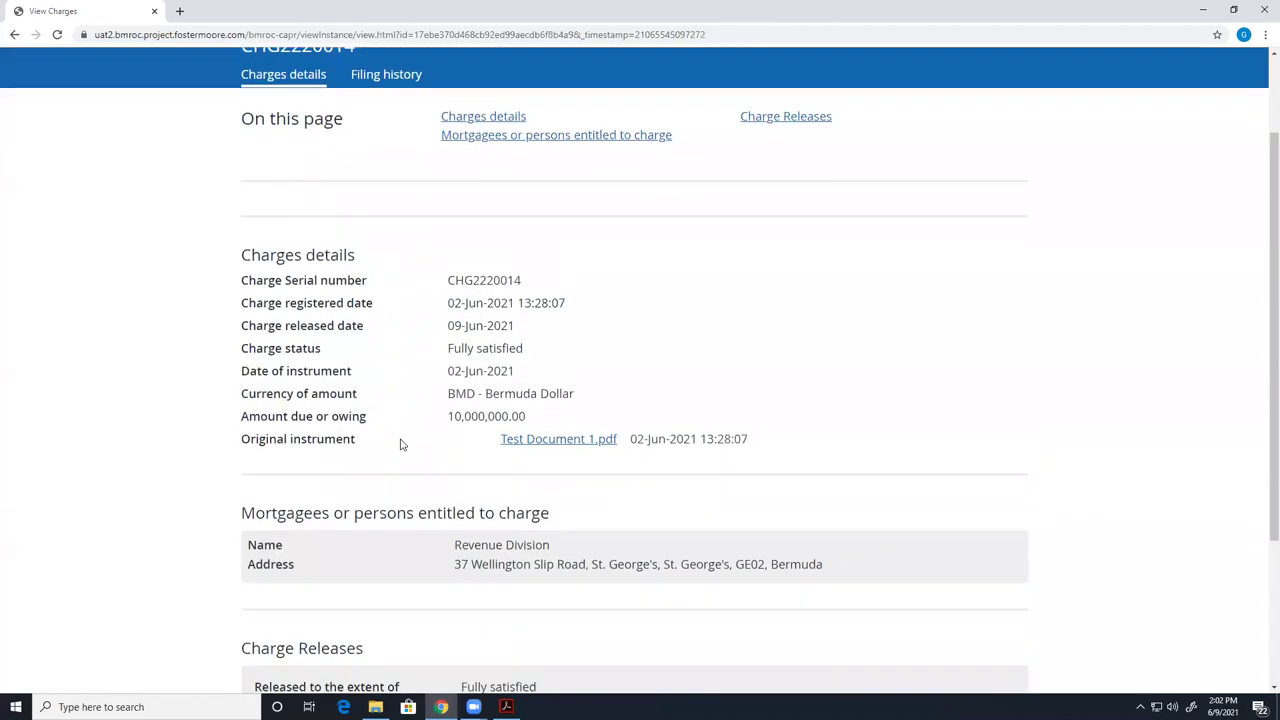
pyautogui.scroll(-2, 401, 444)
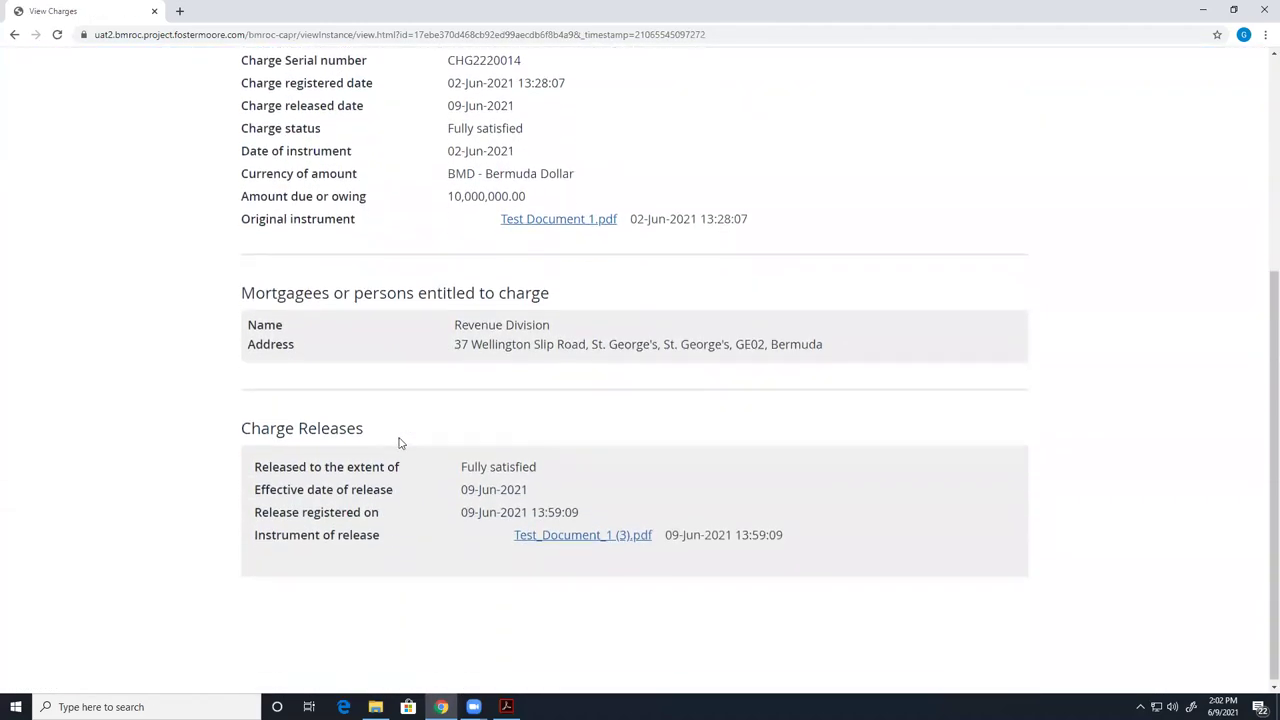
pyautogui.scroll(3, 398, 443)
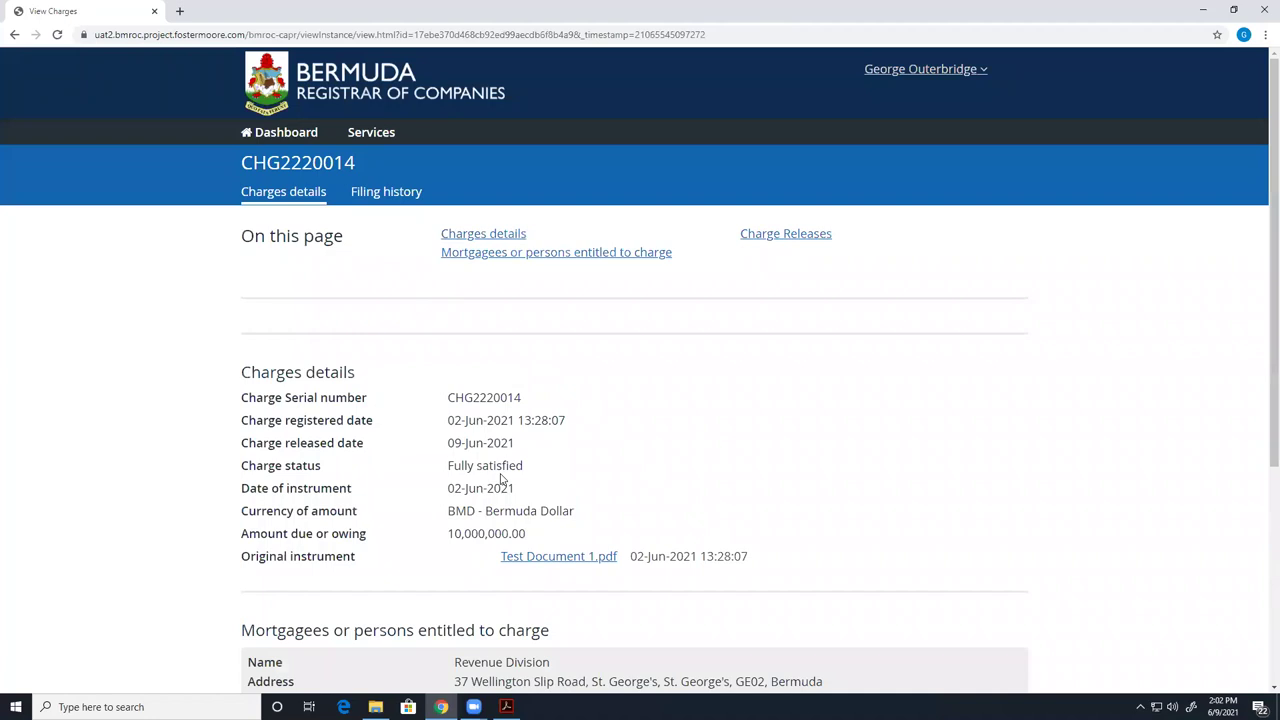
pyautogui.moveTo(447, 444); pyautogui.dragTo(528, 445)
pyautogui.click(452, 420)
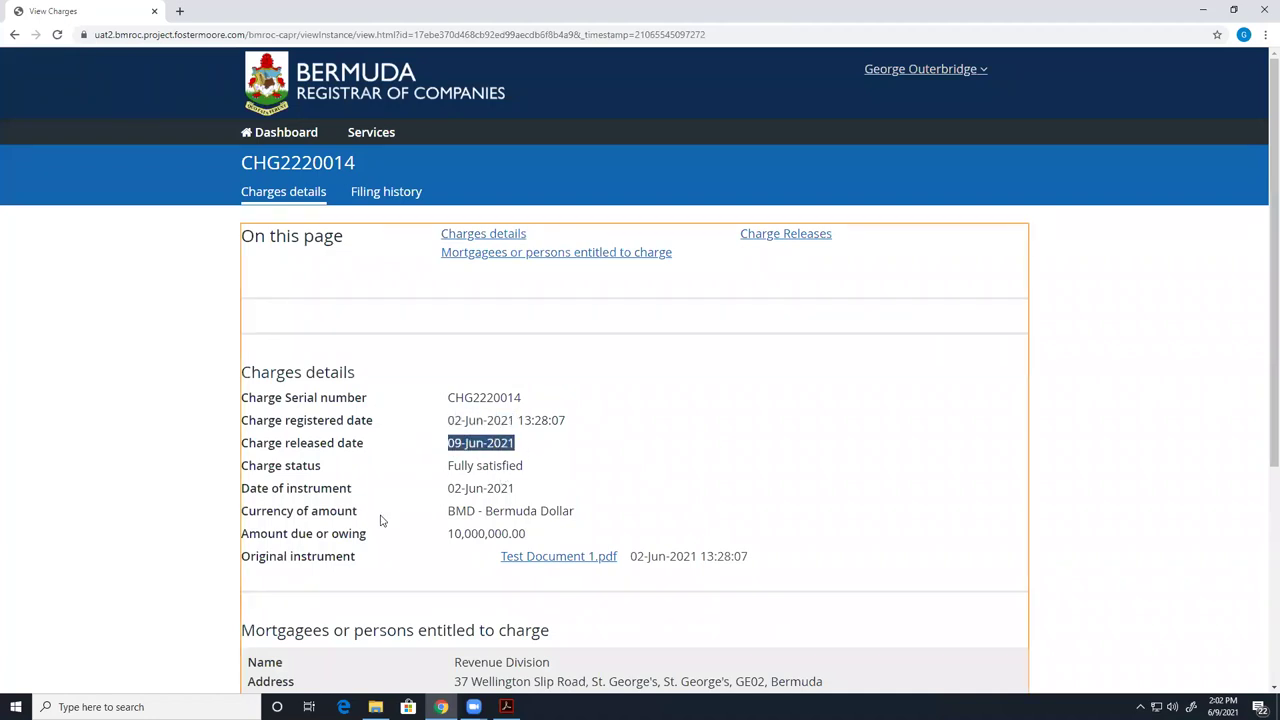
pyautogui.click(316, 103)
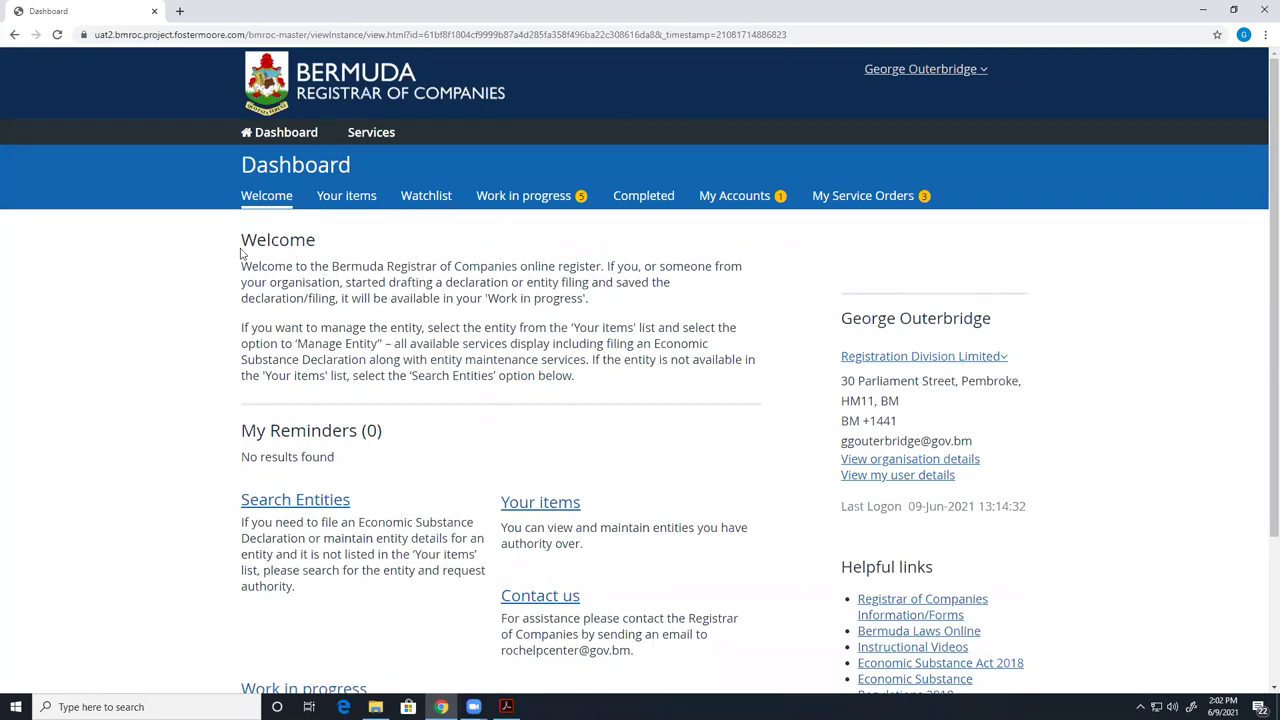
pyautogui.click(377, 141)
pyautogui.moveTo(380, 170)
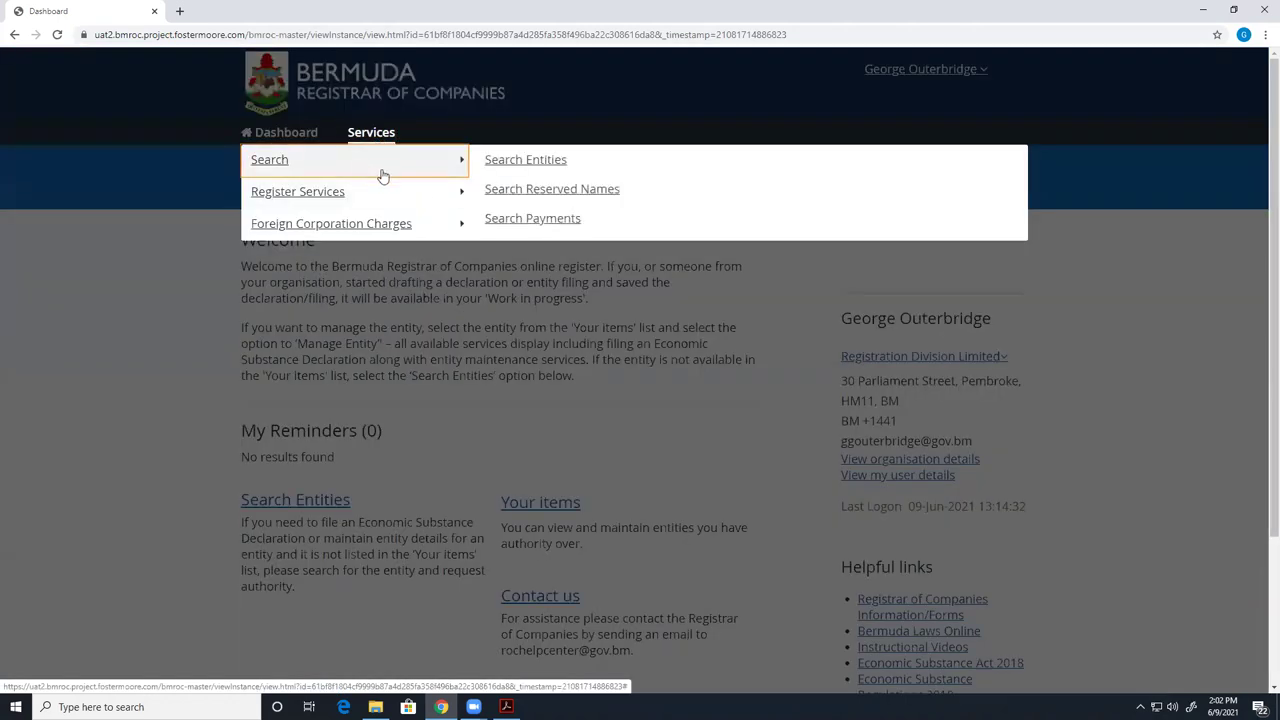
pyautogui.click(543, 160)
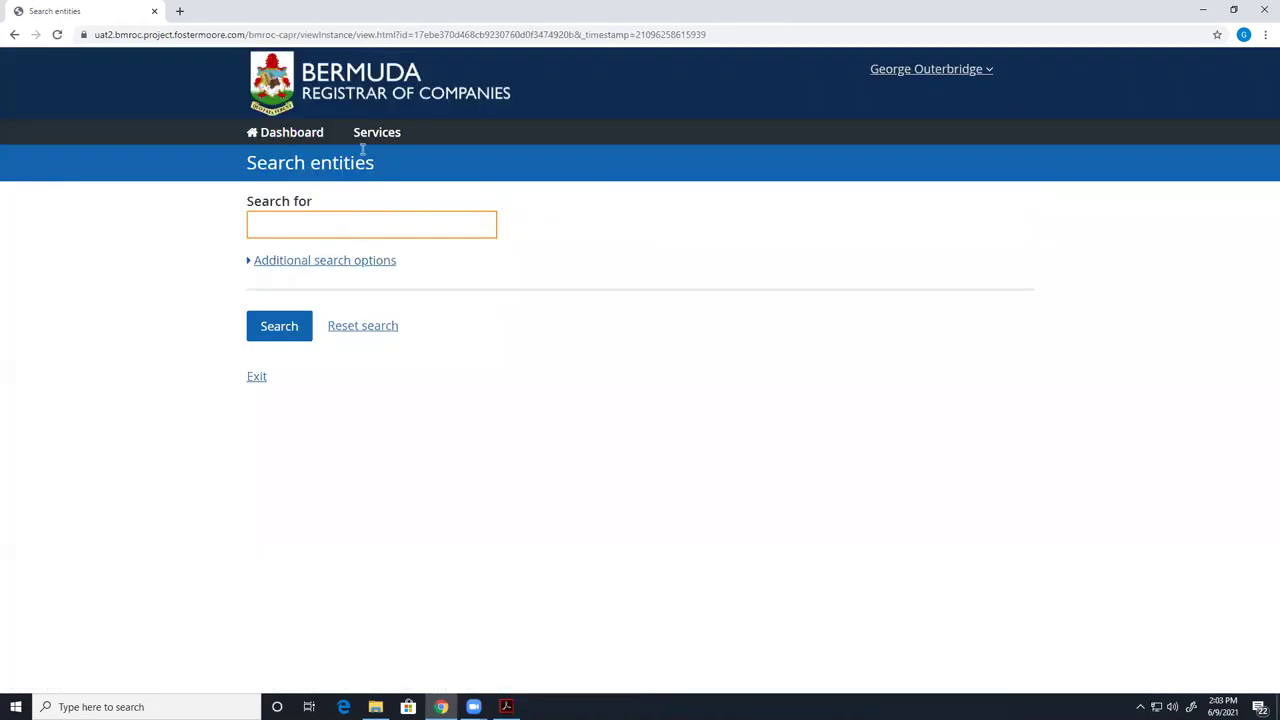
pyautogui.click(360, 77)
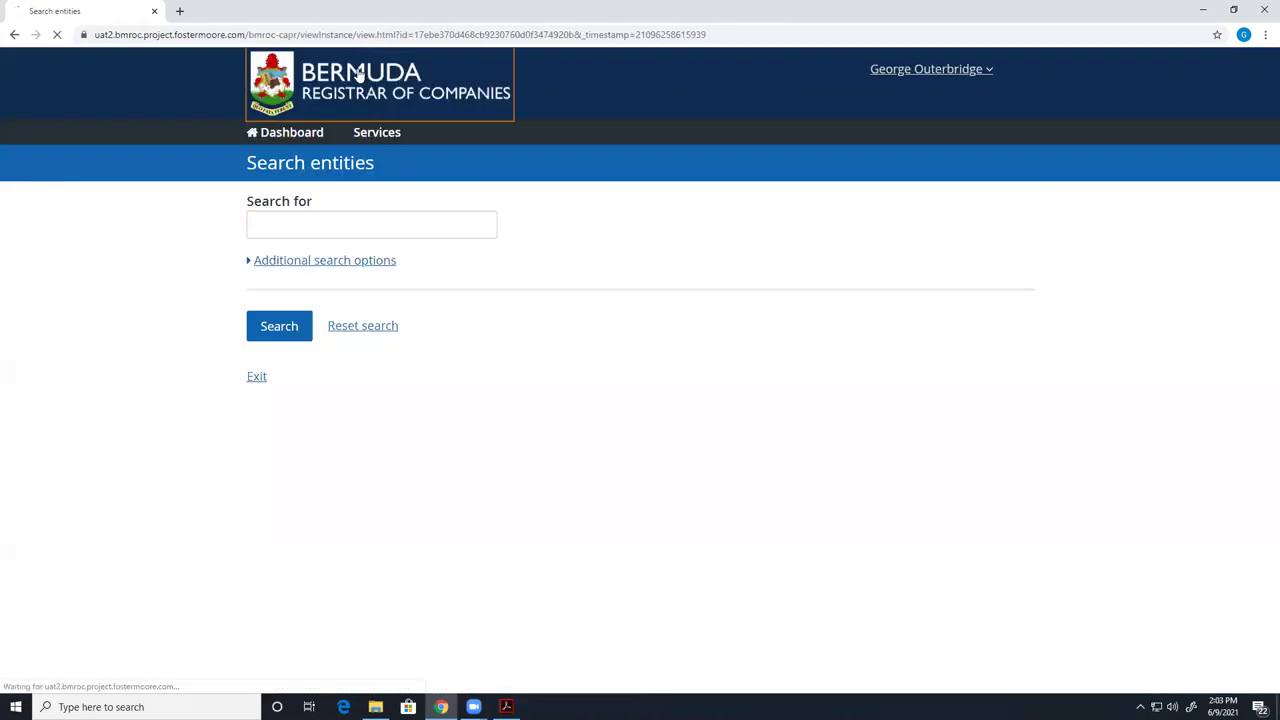
# - Start an entity name reservation for a change of name of an existing entity and select Outerbridge Services 7 Limited as the entity
pyautogui.click(381, 140)
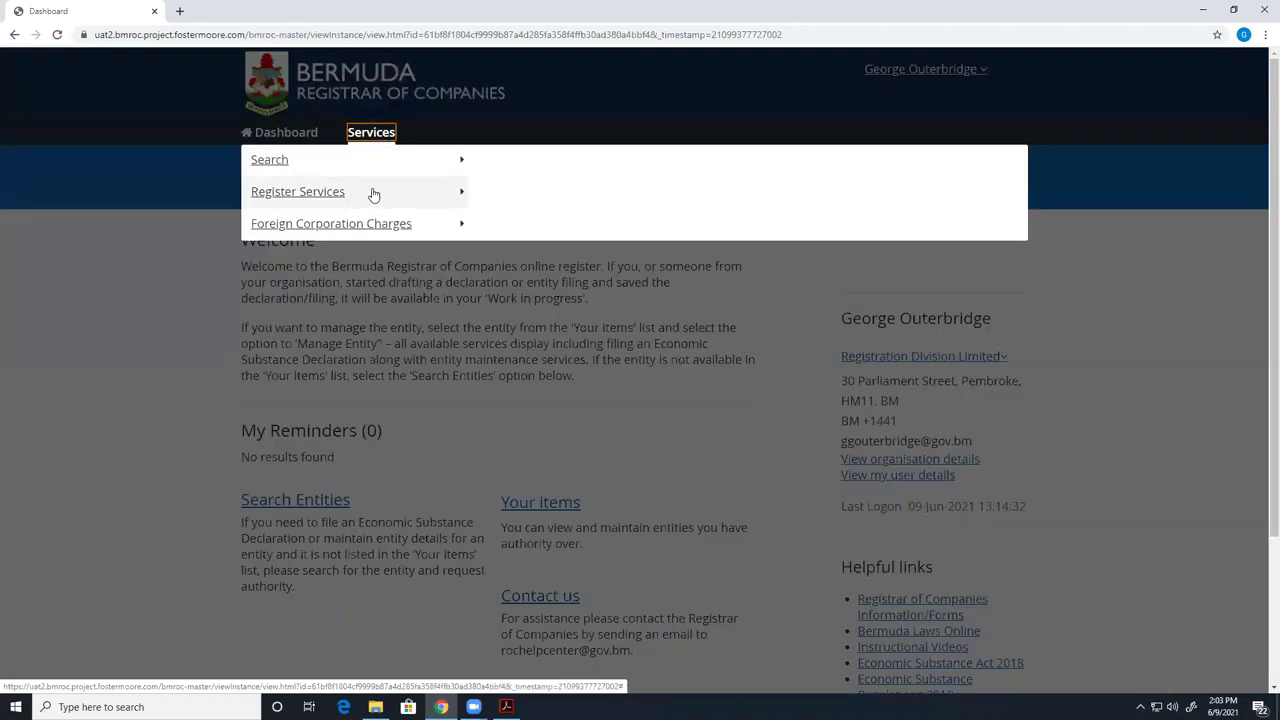
pyautogui.moveTo(417, 197)
pyautogui.click(510, 163)
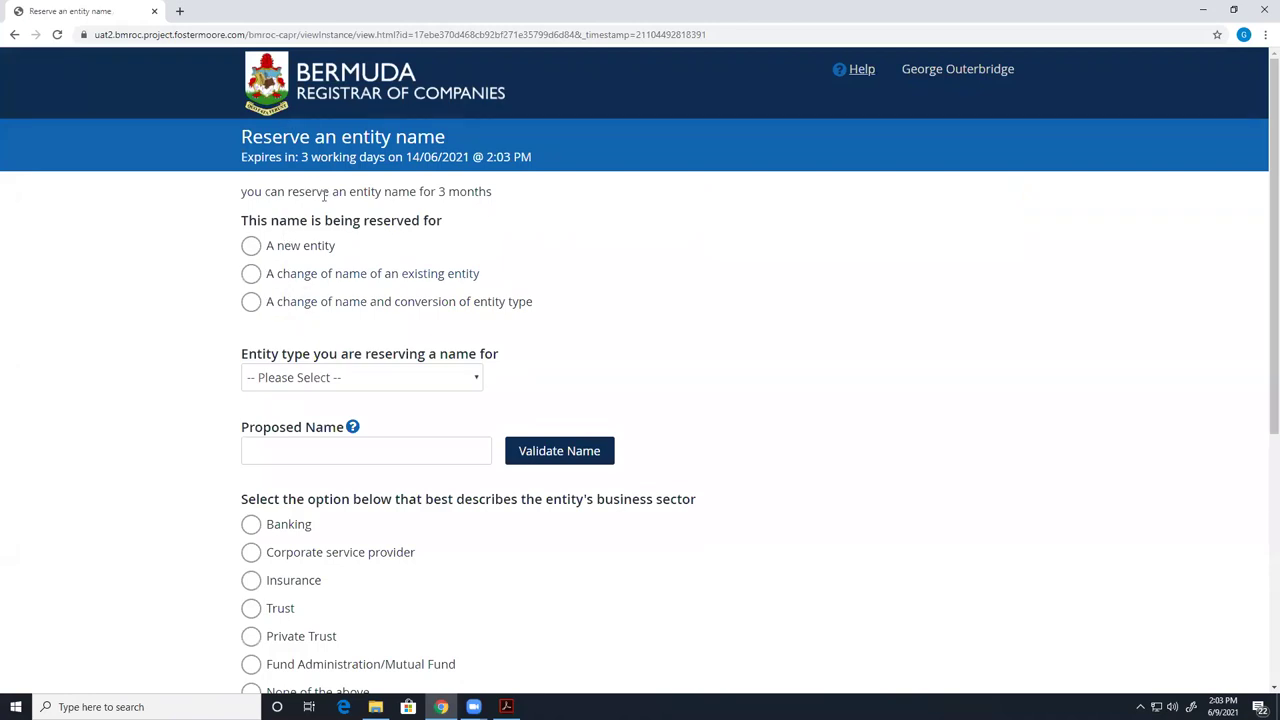
pyautogui.click(254, 278)
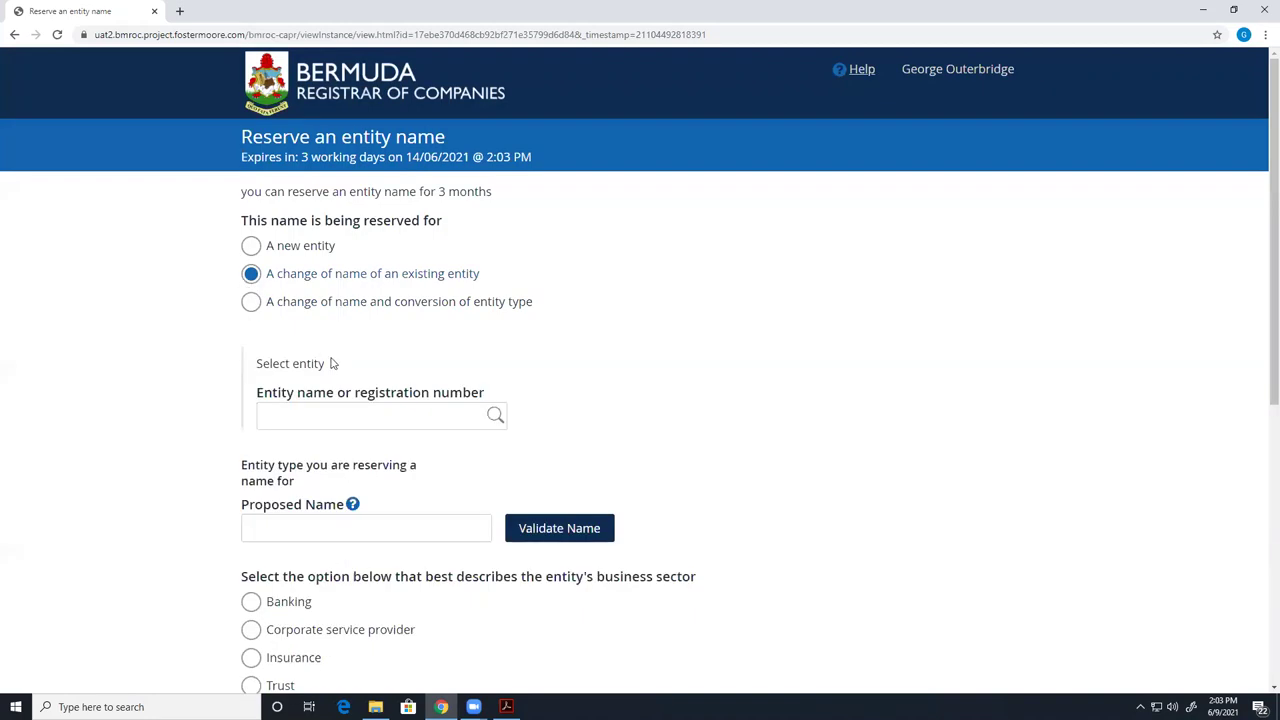
pyautogui.click(327, 414)
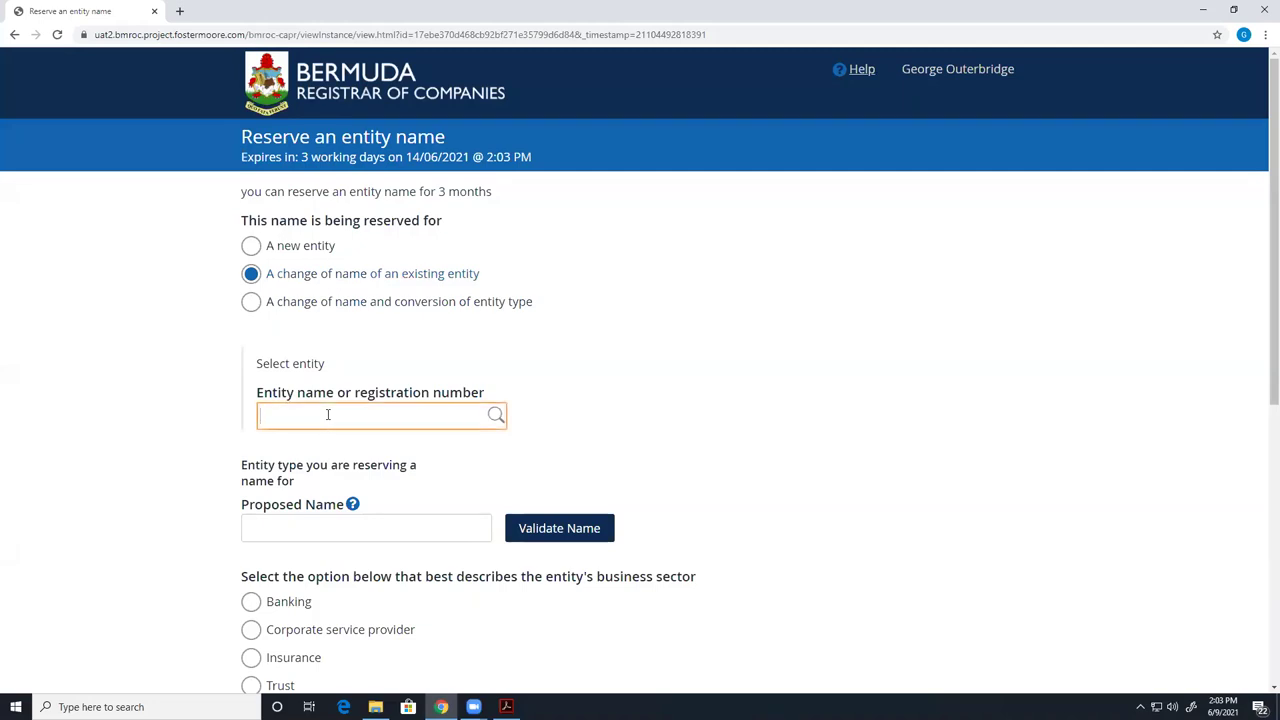
pyautogui.write('out')
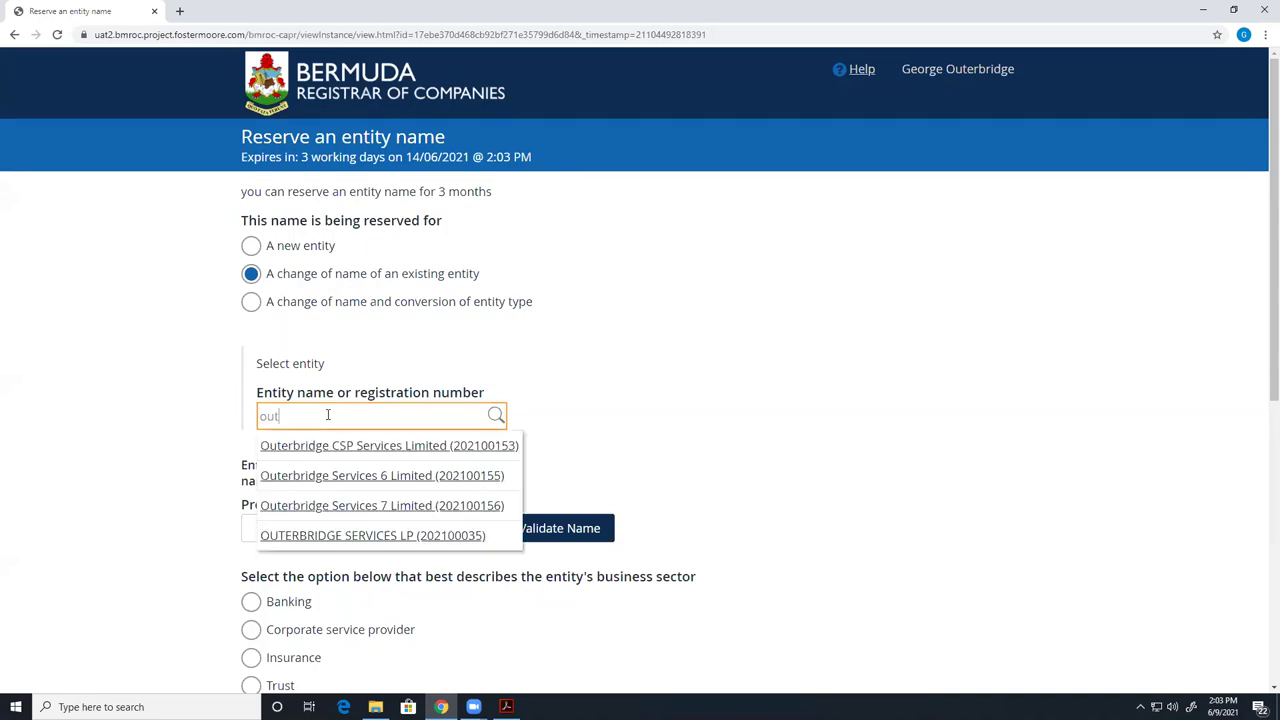
pyautogui.click(344, 506)
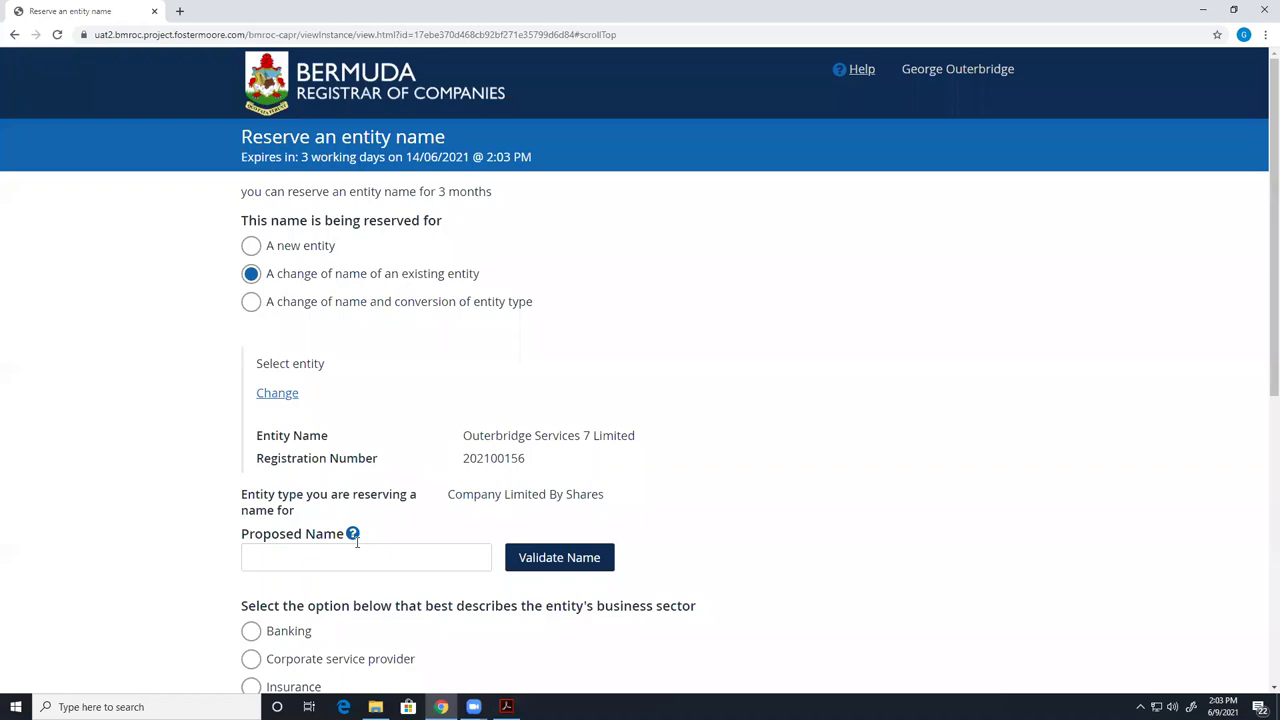
# - Enter "Outerbridge Services 9 Limited" as the proposed name and validate it
pyautogui.click(390, 549)
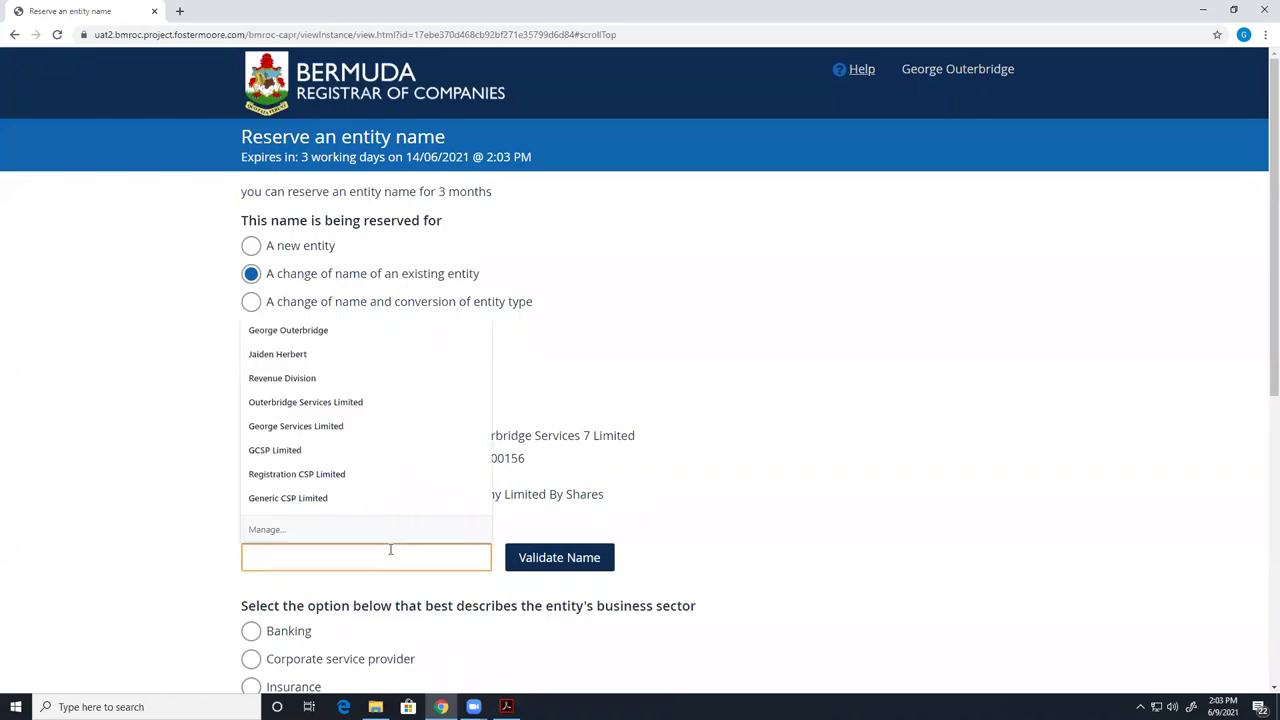
pyautogui.write('Outerbridge Services Limited')
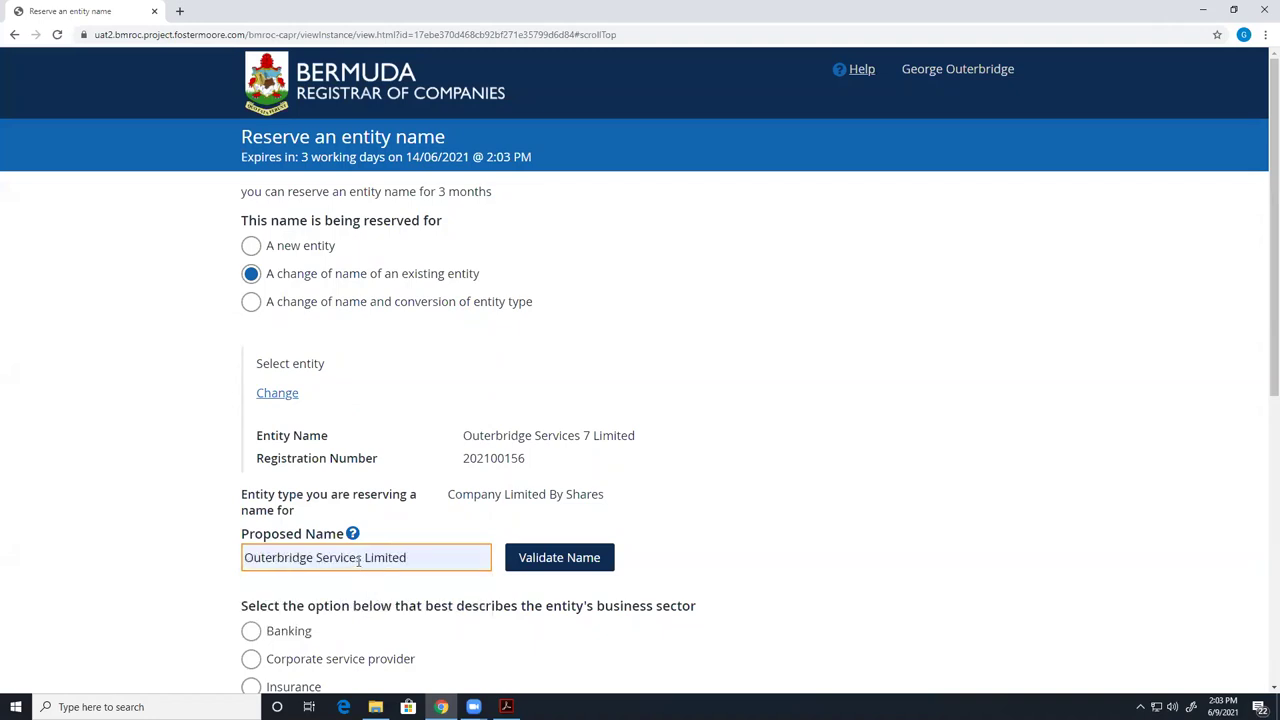
pyautogui.moveTo(343, 558); pyautogui.dragTo(360, 558)
pyautogui.click(360, 558)
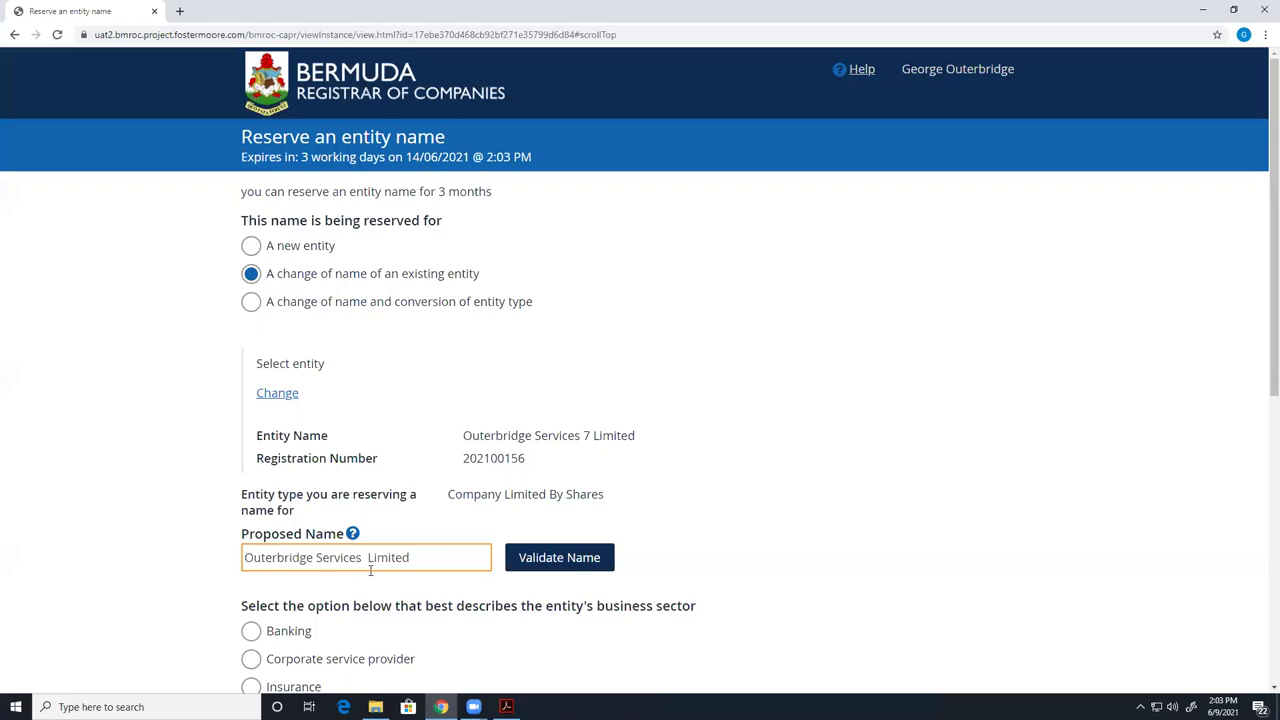
pyautogui.write('9')
pyautogui.click(390, 592)
pyautogui.click(532, 567)
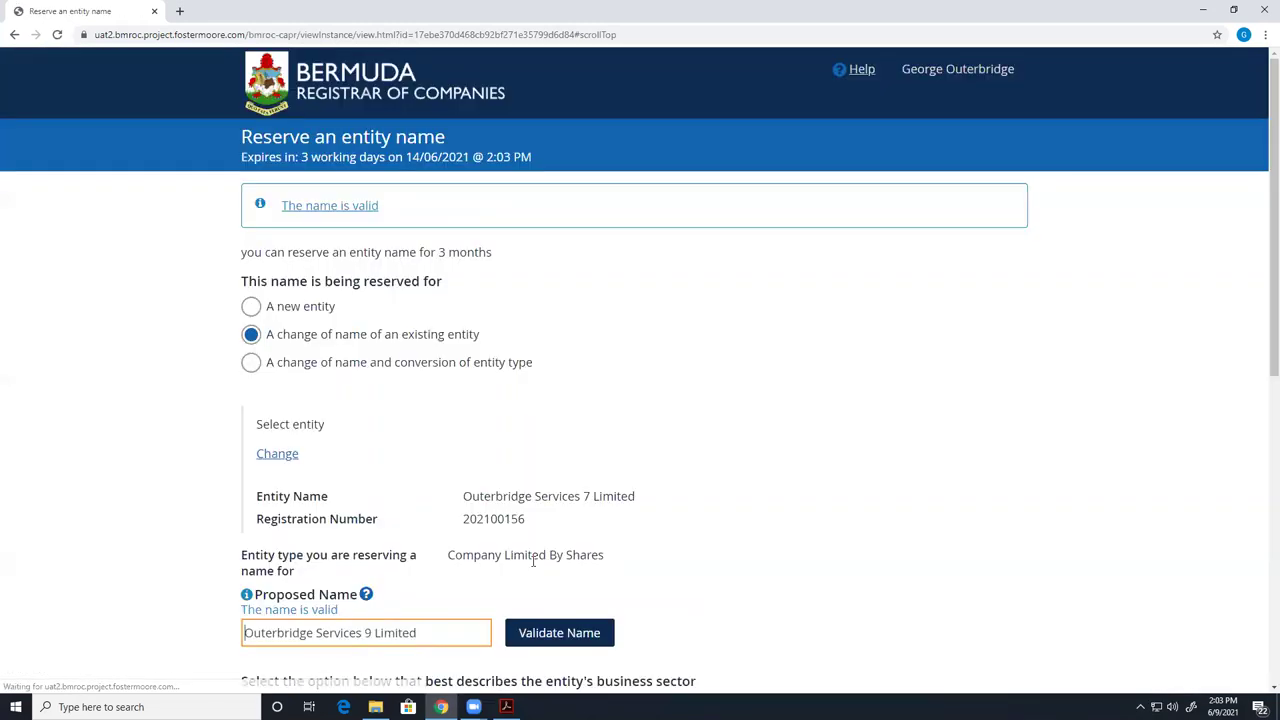
# - Set the business sector to "None of the above", review the optional fields, submit the name reservation and acknowledge the submission
pyautogui.scroll(-1, 333, 563)
pyautogui.scroll(-2, 333, 563)
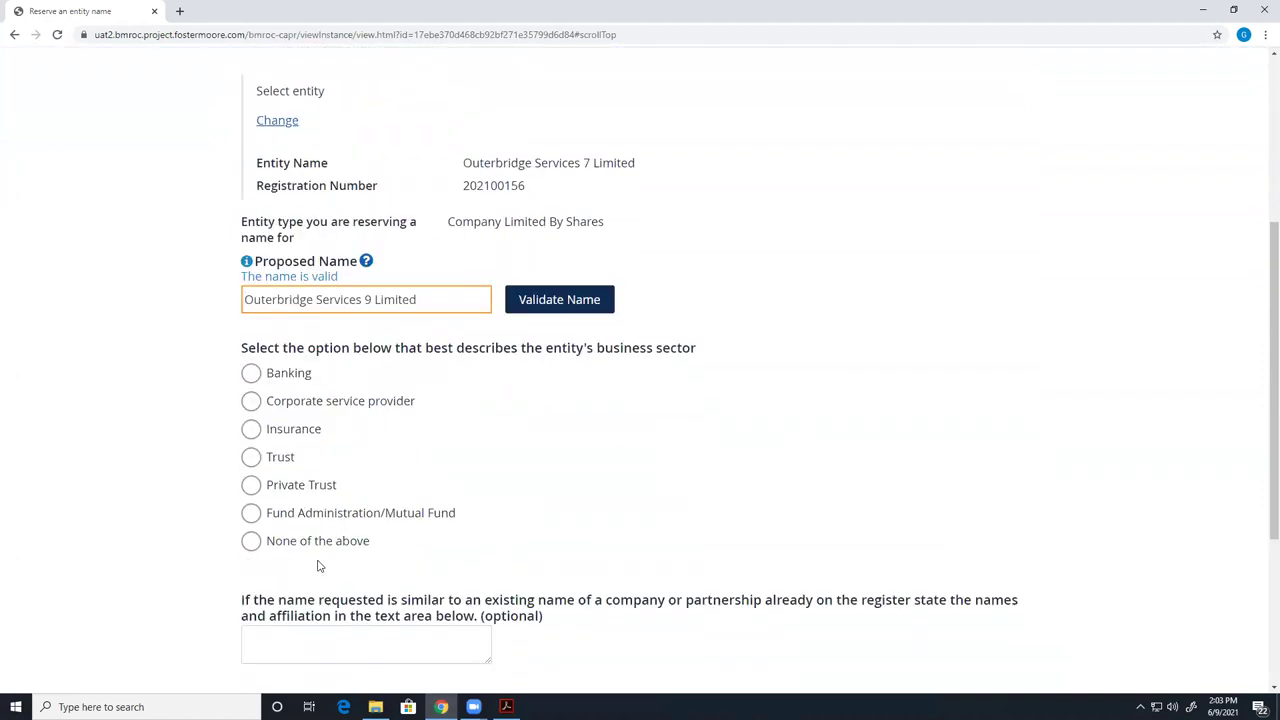
pyautogui.click(251, 537)
pyautogui.scroll(-1, 457, 514)
pyautogui.scroll(-2, 429, 475)
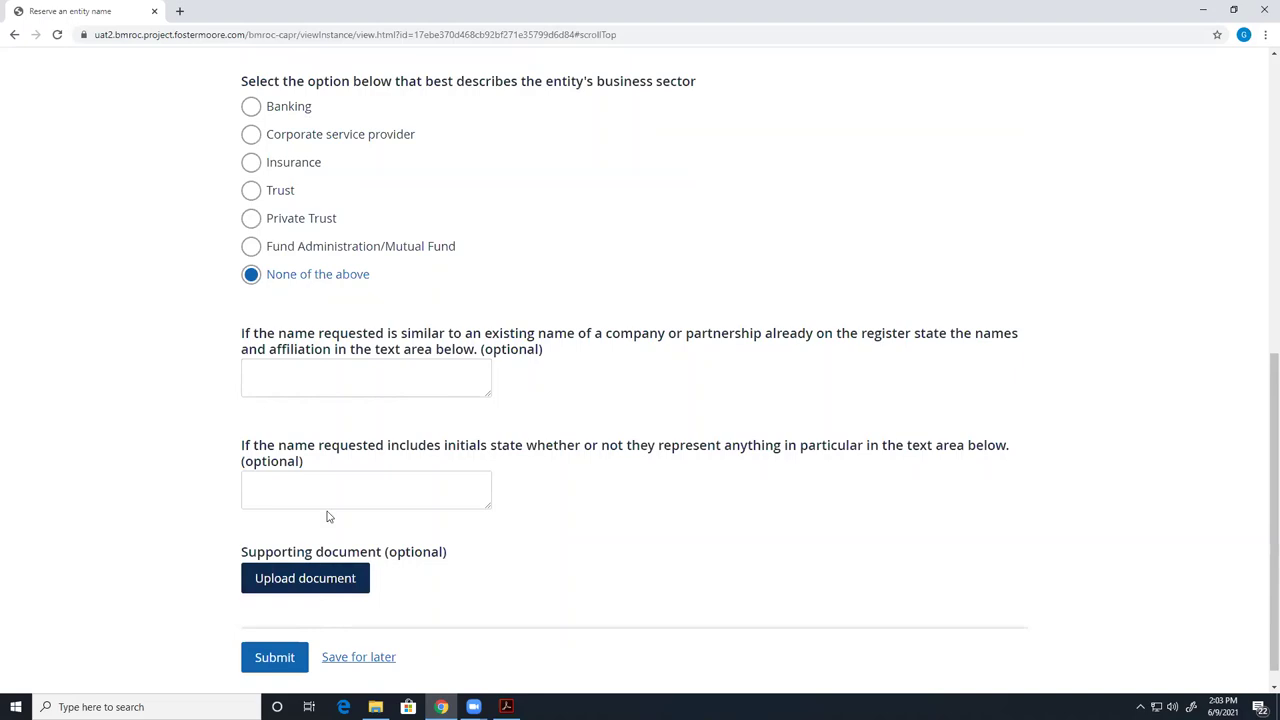
pyautogui.scroll(3, 365, 394)
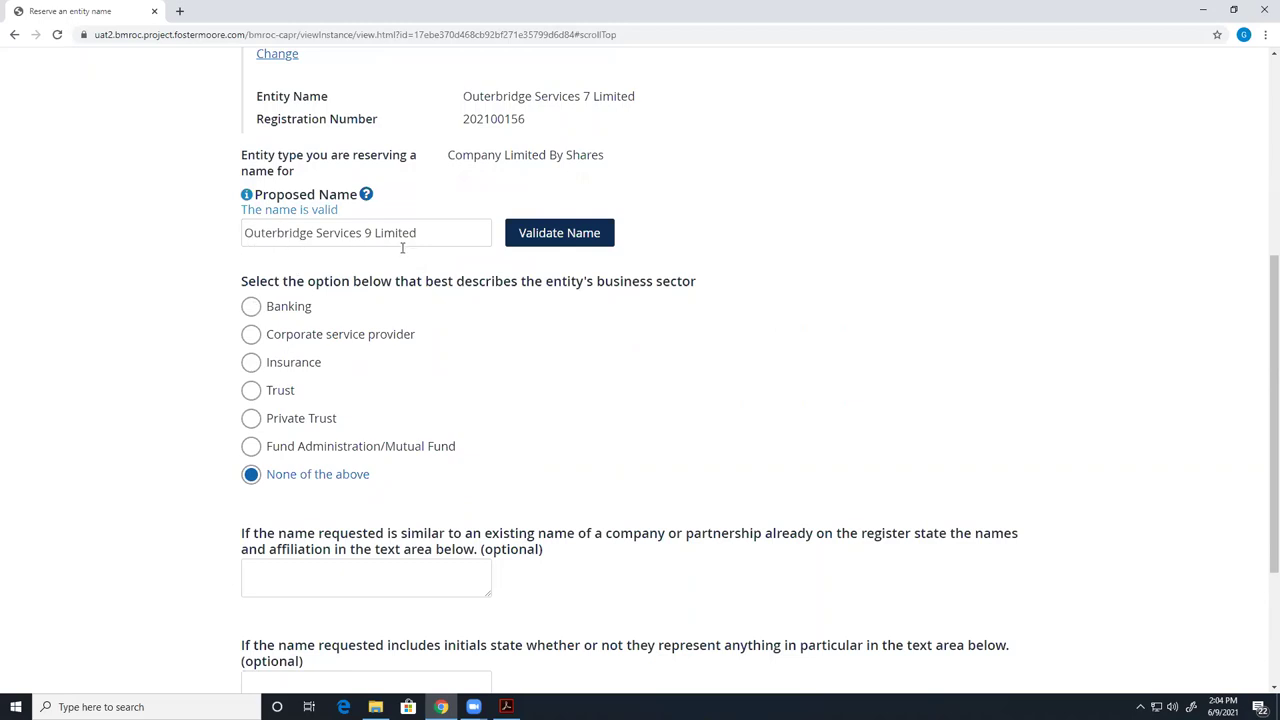
pyautogui.scroll(-1, 364, 530)
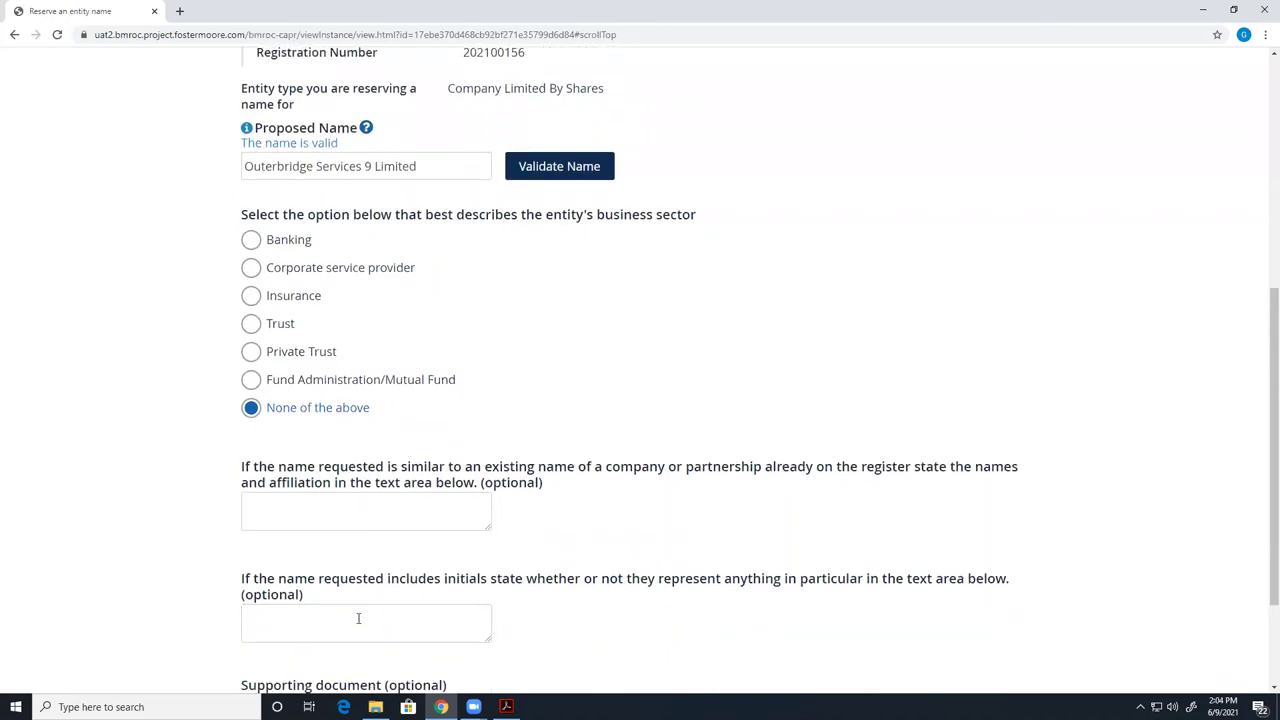
pyautogui.scroll(-1, 358, 614)
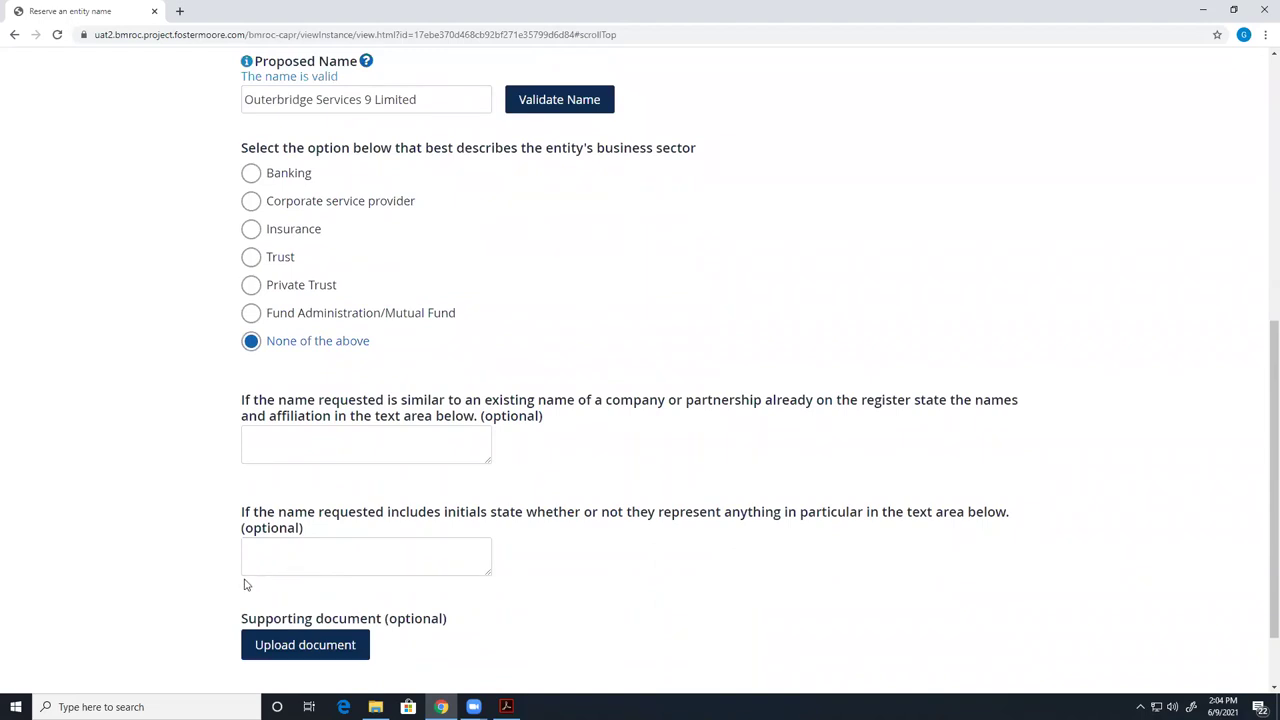
pyautogui.scroll(-1, 137, 518)
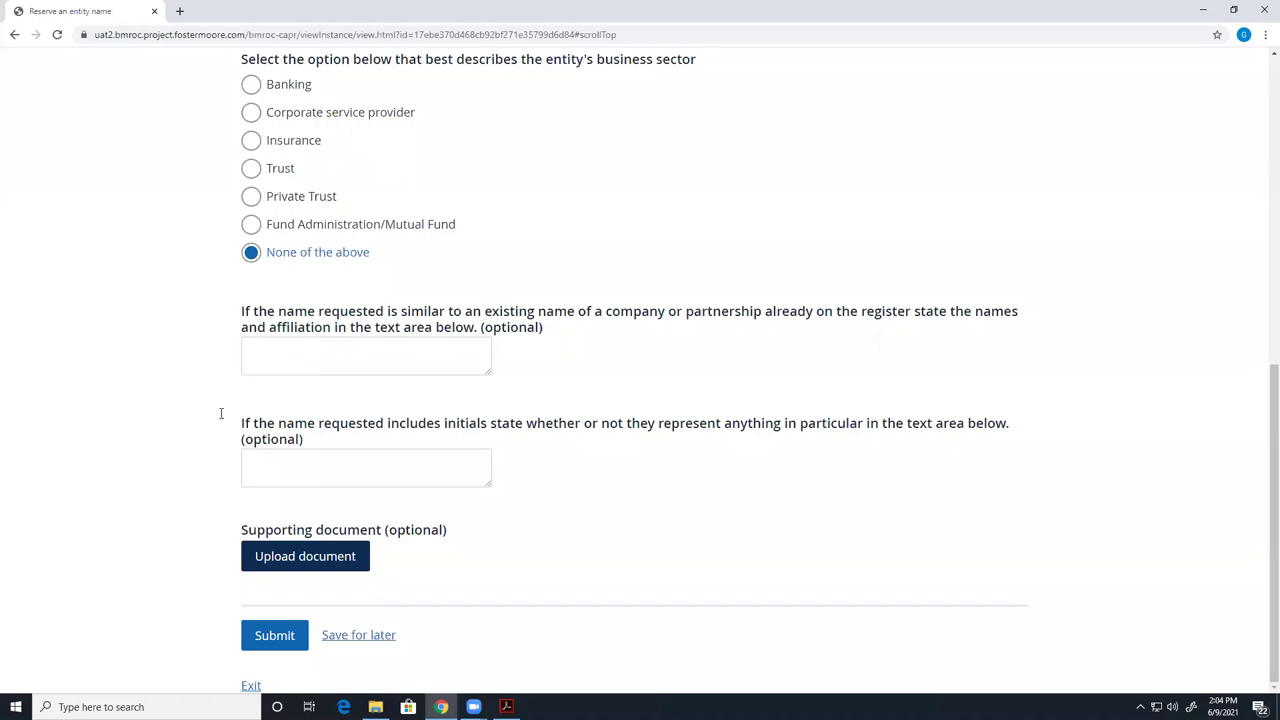
pyautogui.click(264, 643)
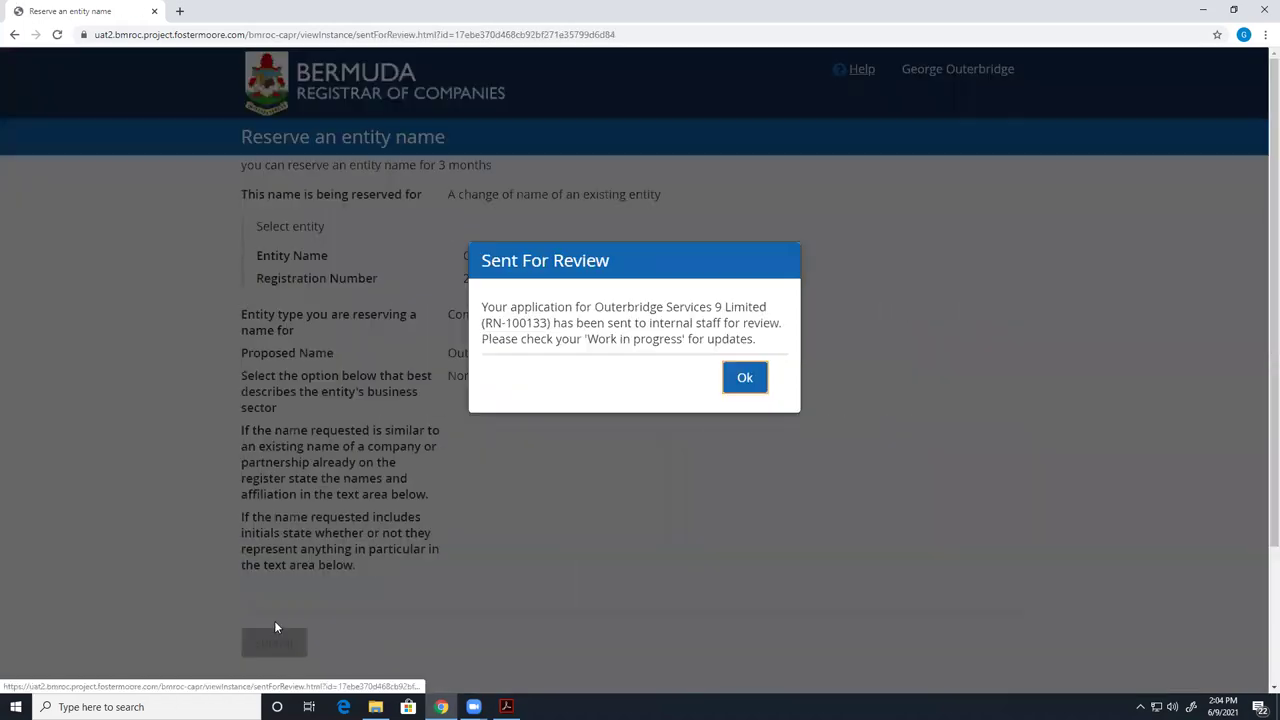
pyautogui.click(744, 379)
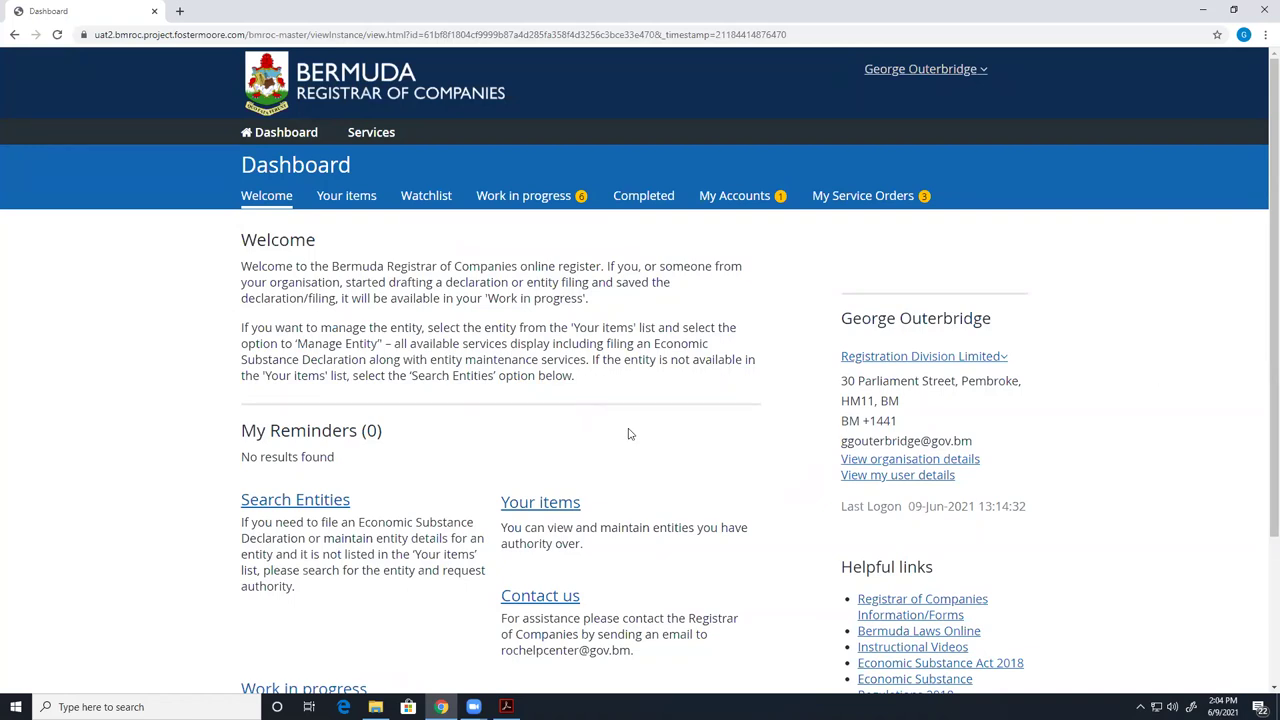
pyautogui.scroll(-3, 629, 434)
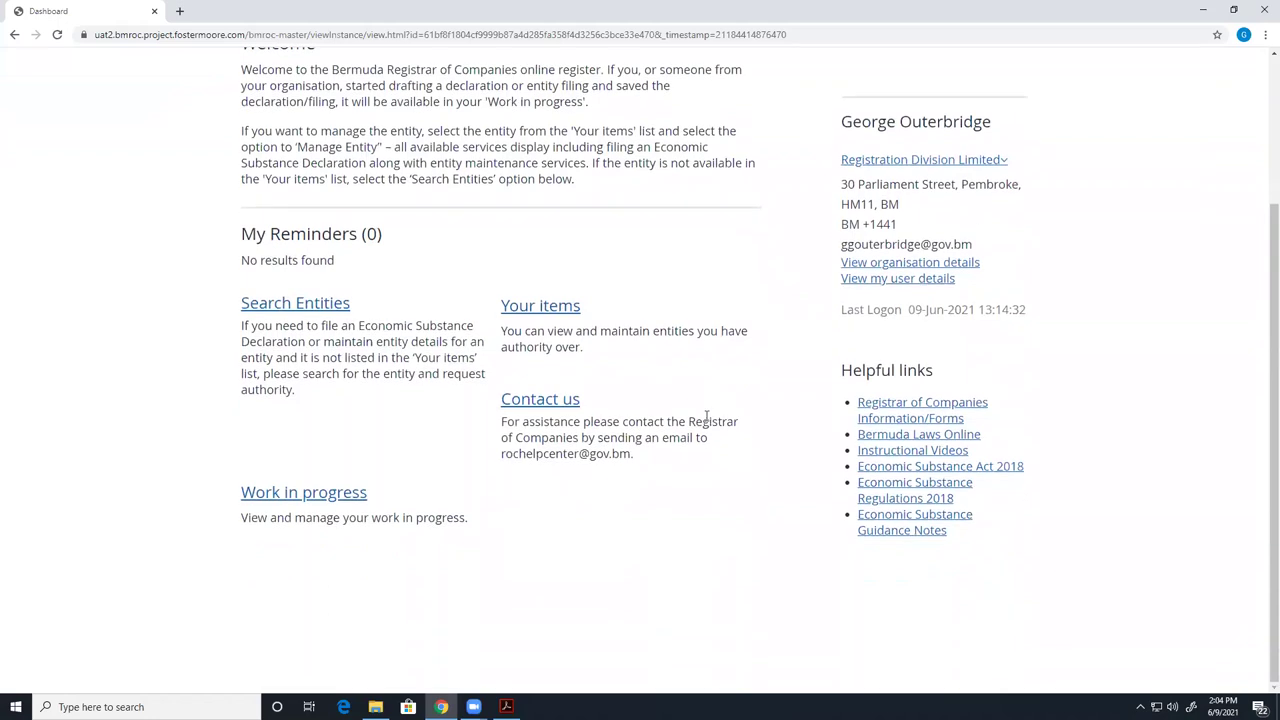
pyautogui.scroll(3, 705, 422)
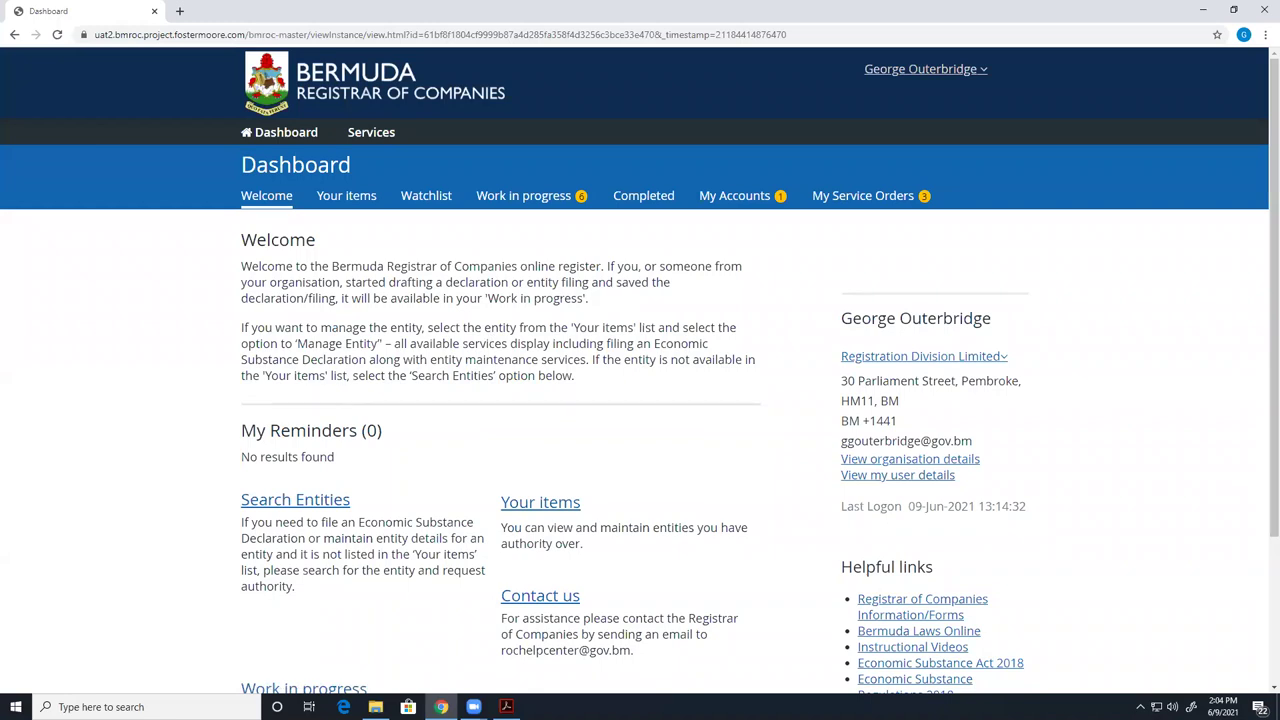
pyautogui.scroll(-1, 531, 429)
pyautogui.scroll(-1, 290, 427)
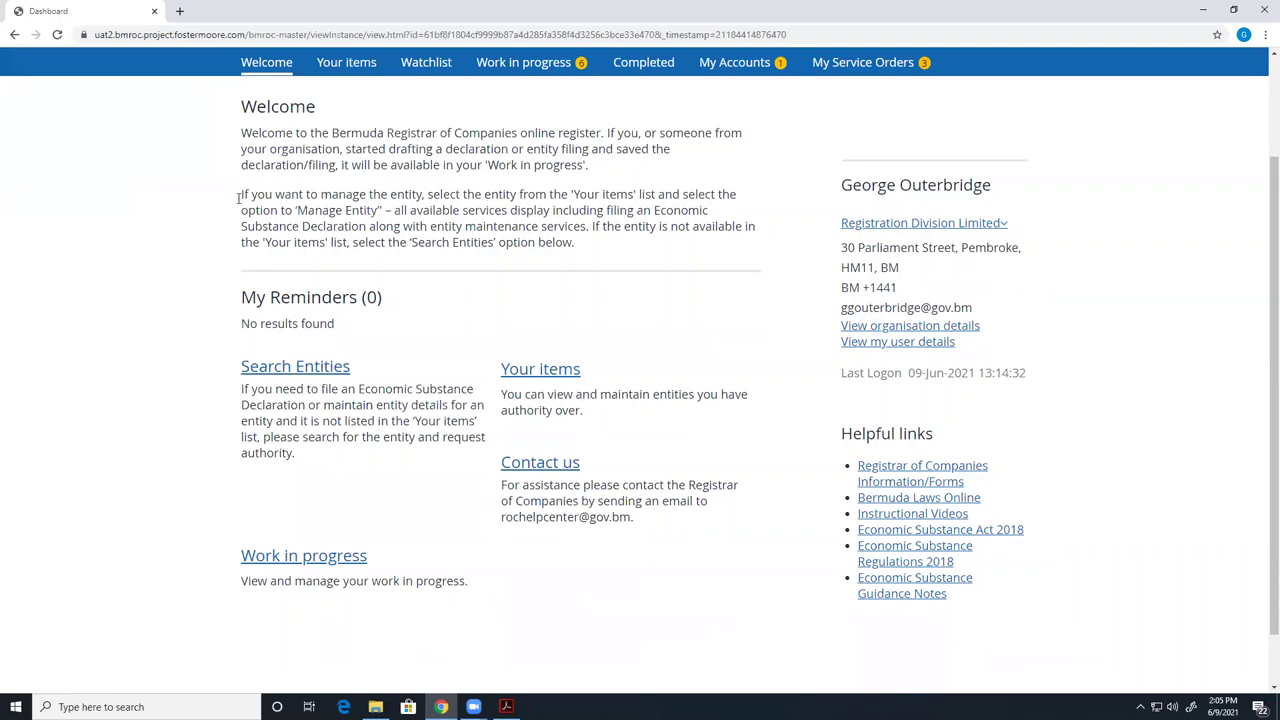
pyautogui.scroll(2, 413, 206)
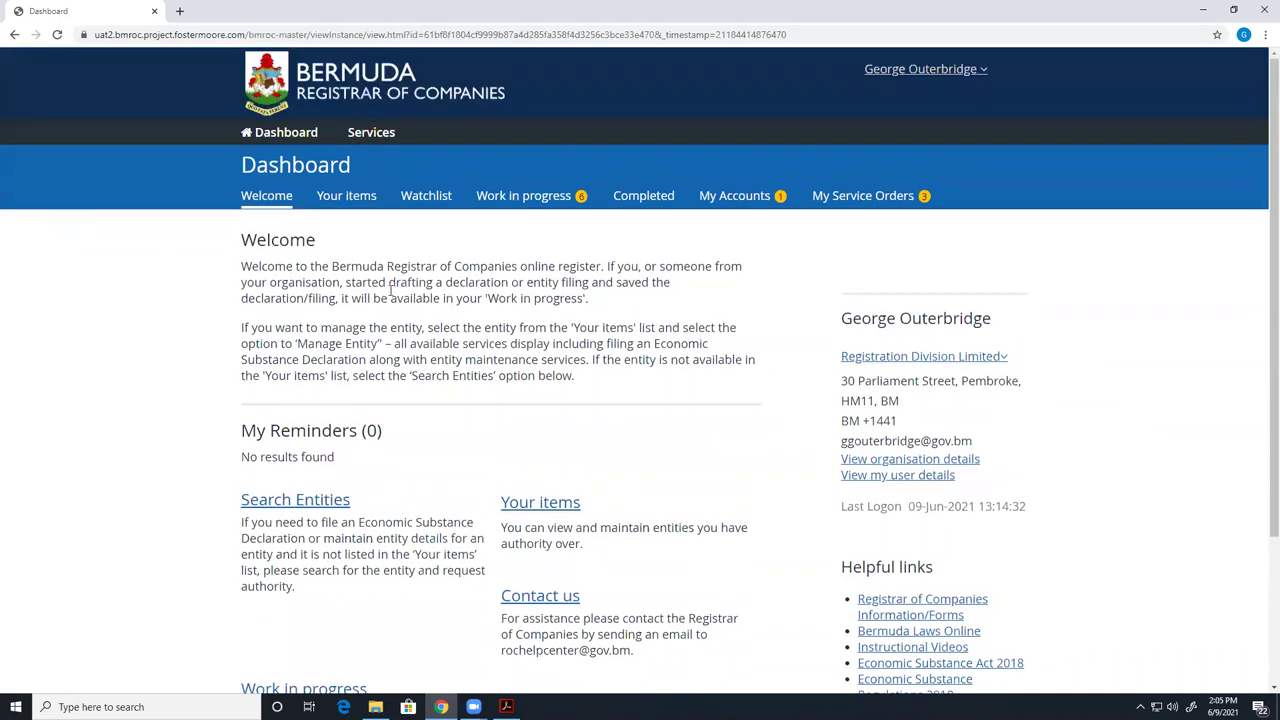
# - Search the entities for "outer" and open the record of Outerbridge Services 7 Limited
pyautogui.click(372, 139)
pyautogui.moveTo(366, 160)
pyautogui.click(522, 160)
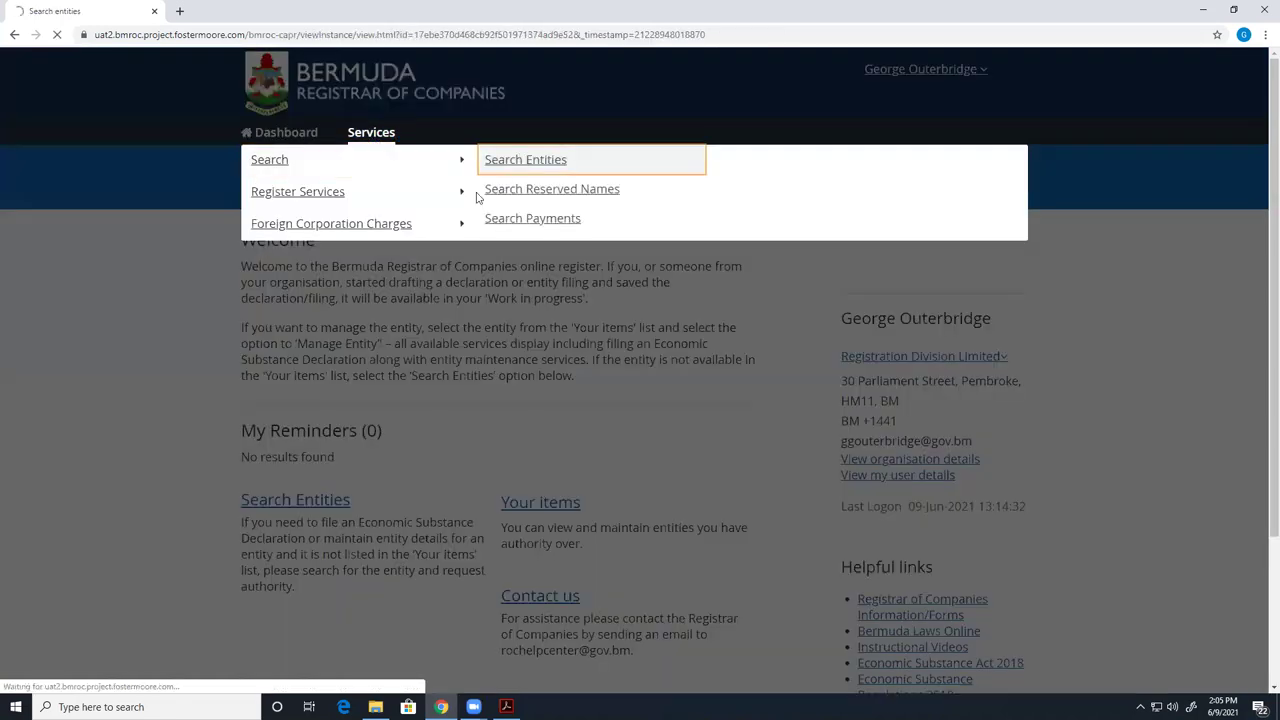
pyautogui.click(365, 233)
pyautogui.write('o')
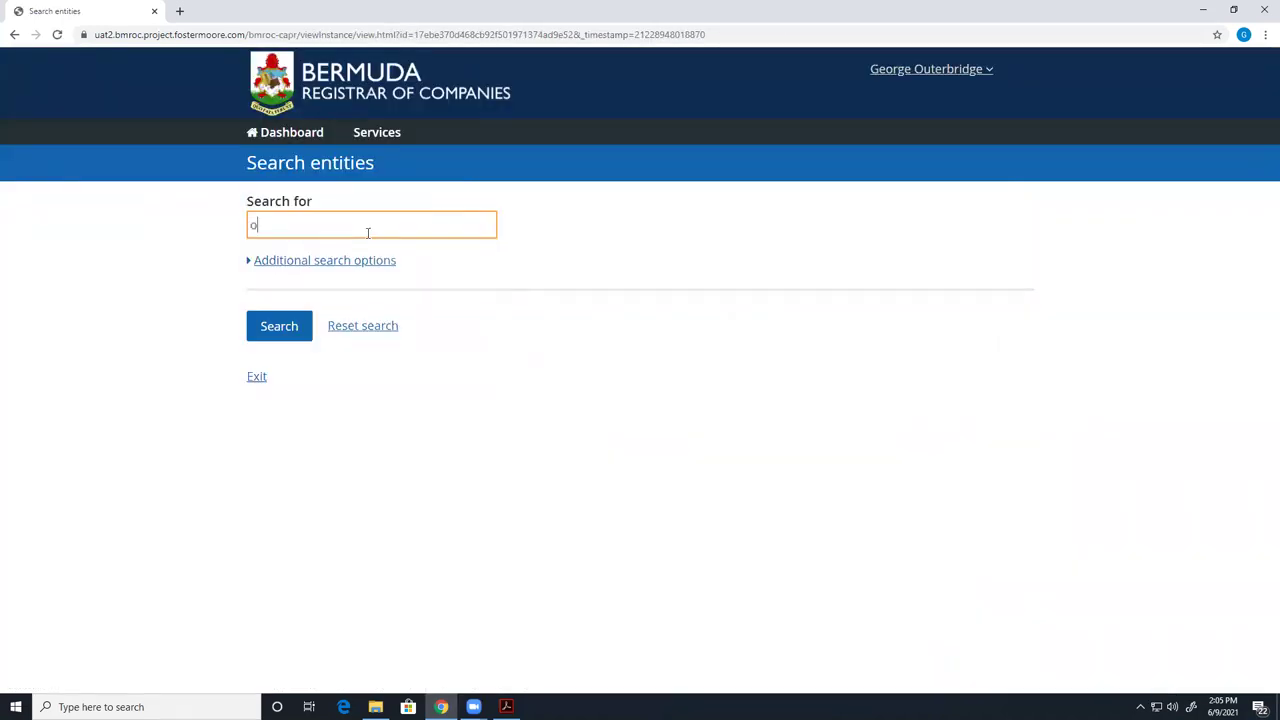
pyautogui.write('uter')
pyautogui.press('Return')
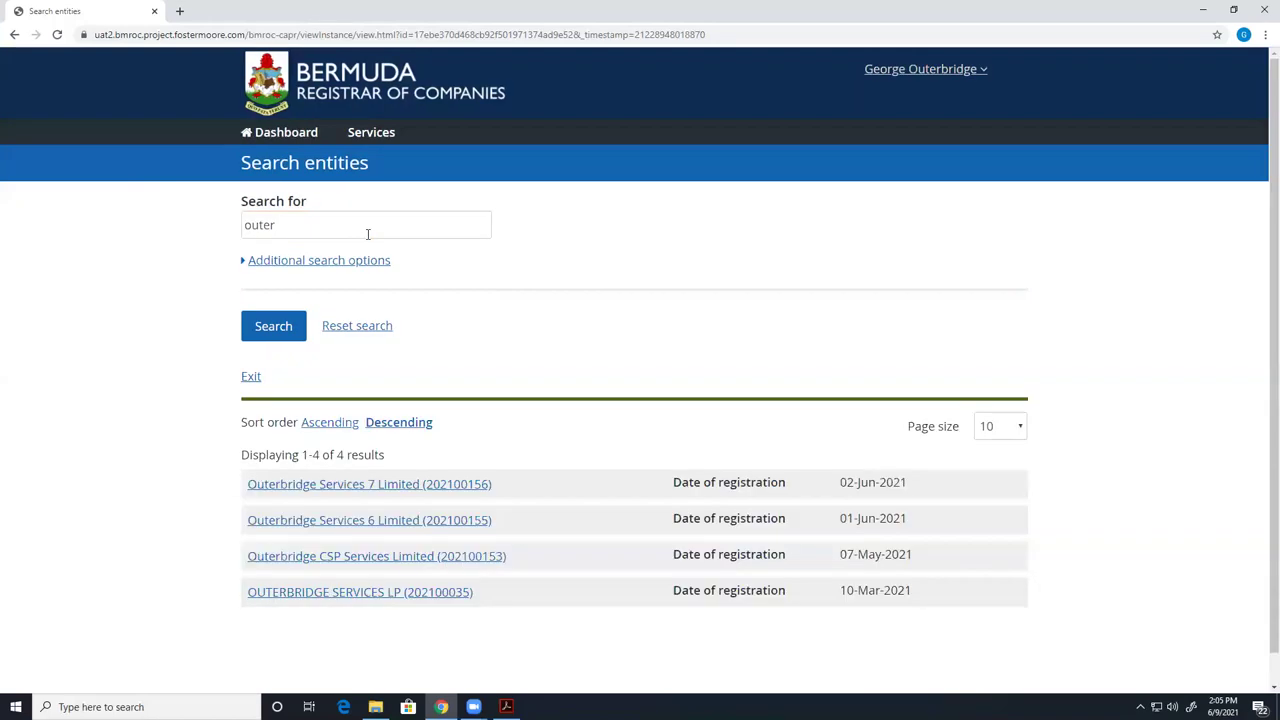
pyautogui.click(372, 484)
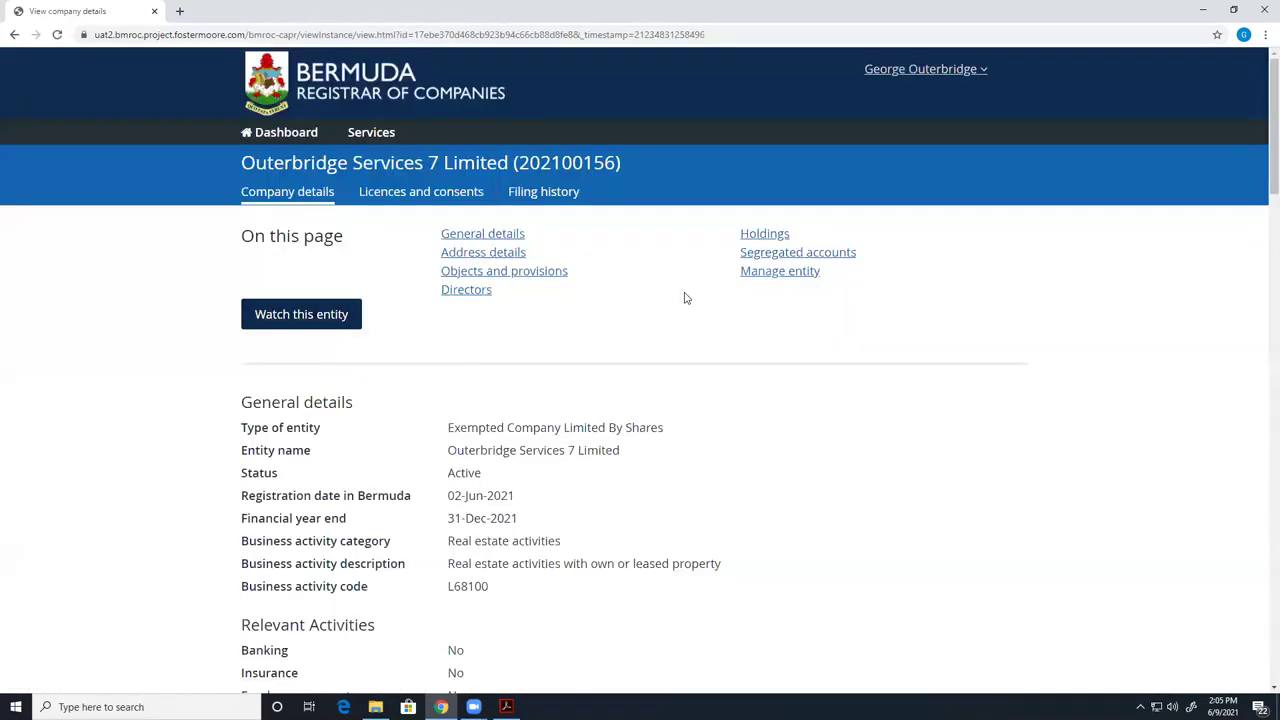
# - Start a company name change for the entity and select the reserved name Outerbridge Services 9 Limited
pyautogui.click(757, 280)
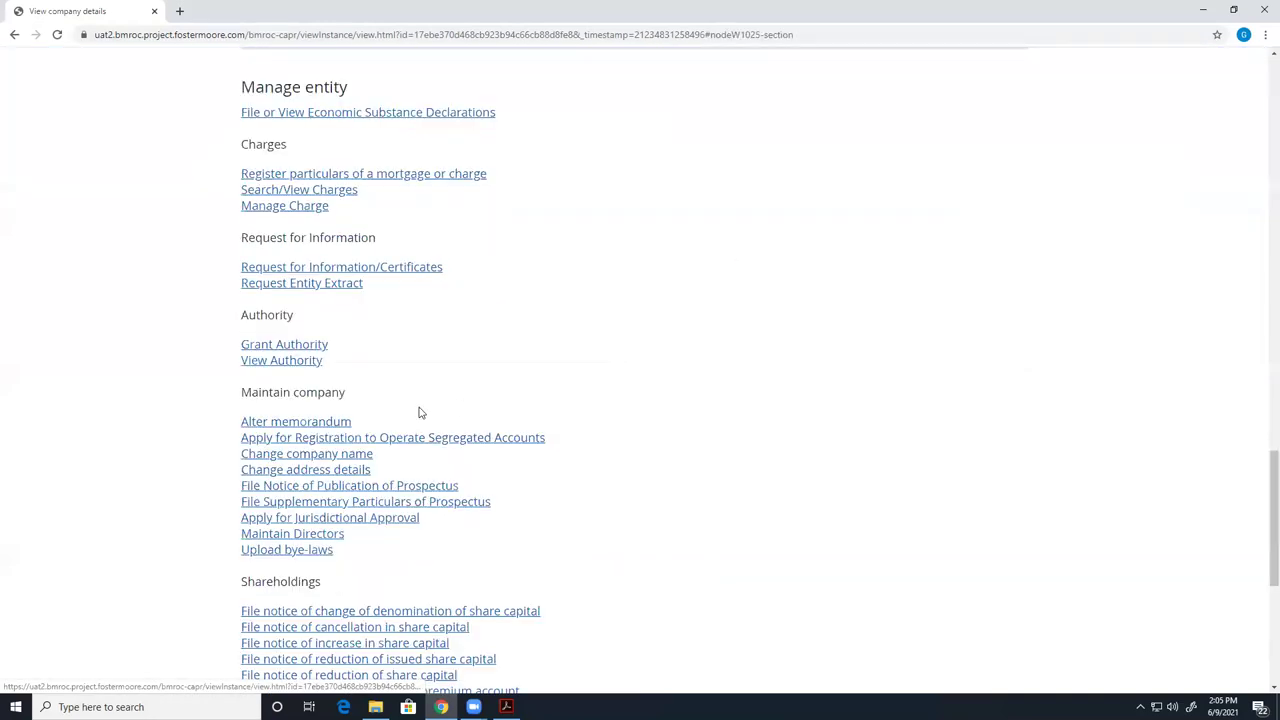
pyautogui.click(342, 456)
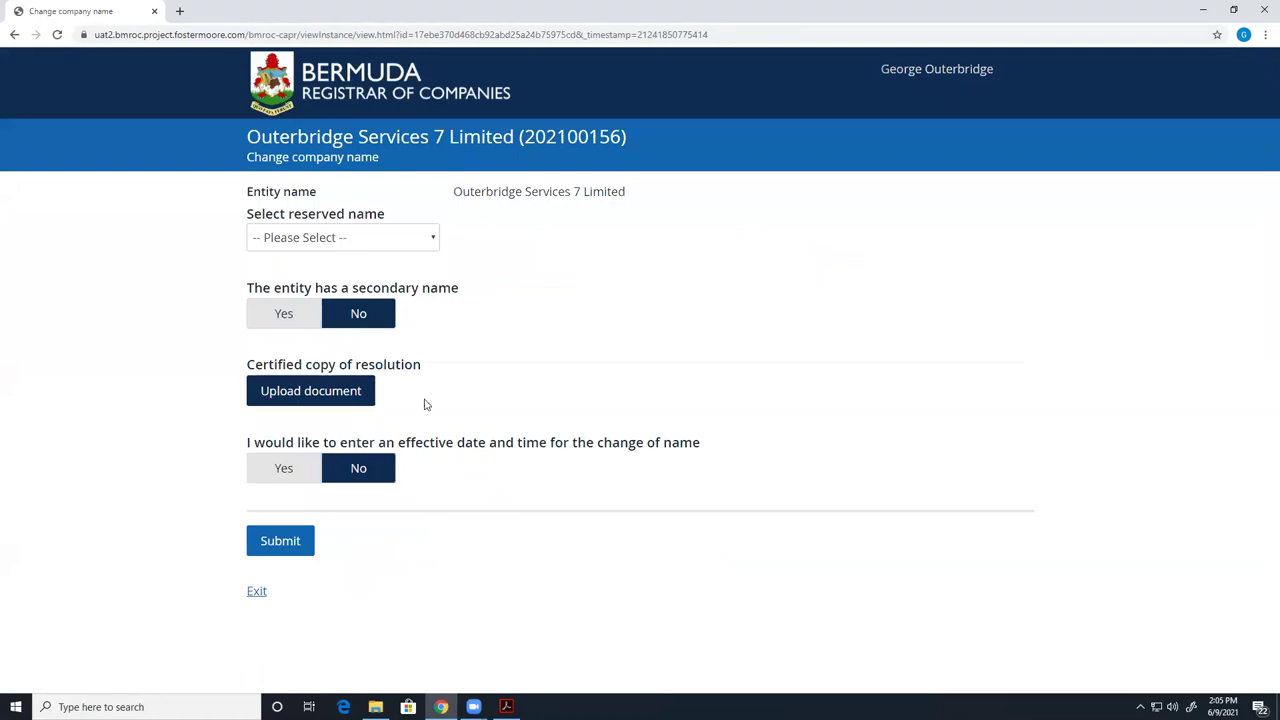
pyautogui.click(417, 240)
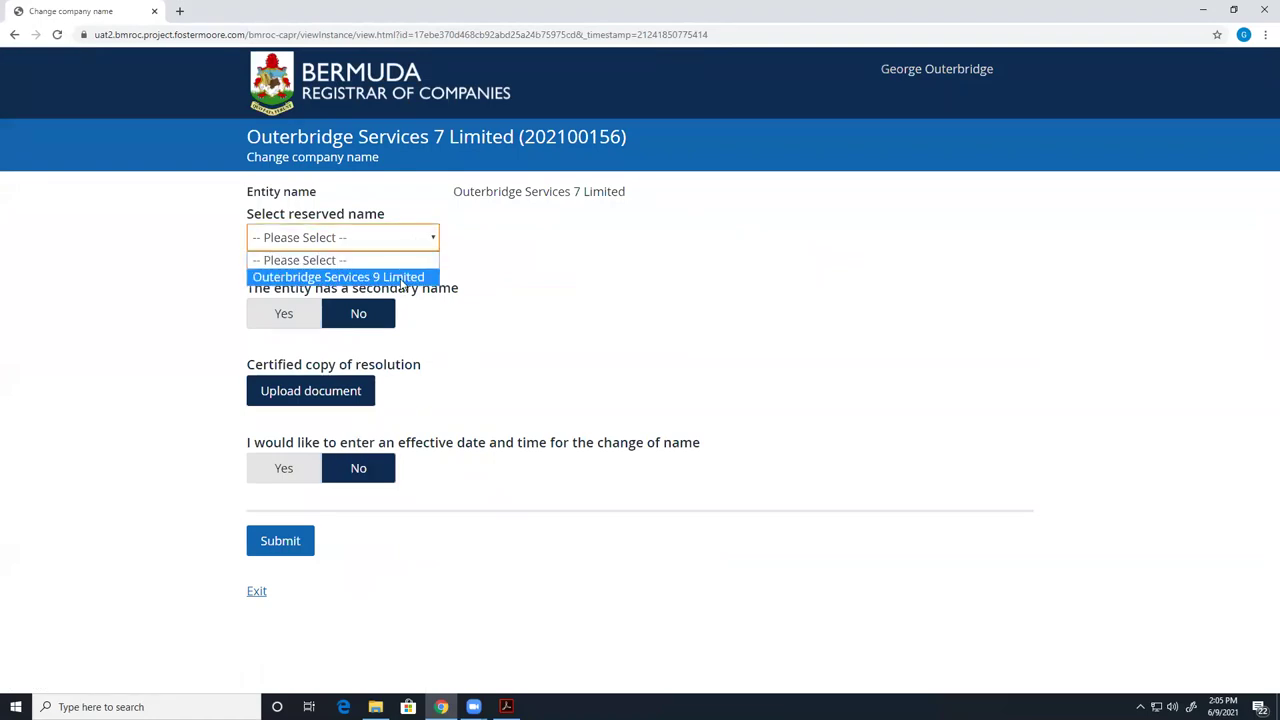
pyautogui.click(391, 279)
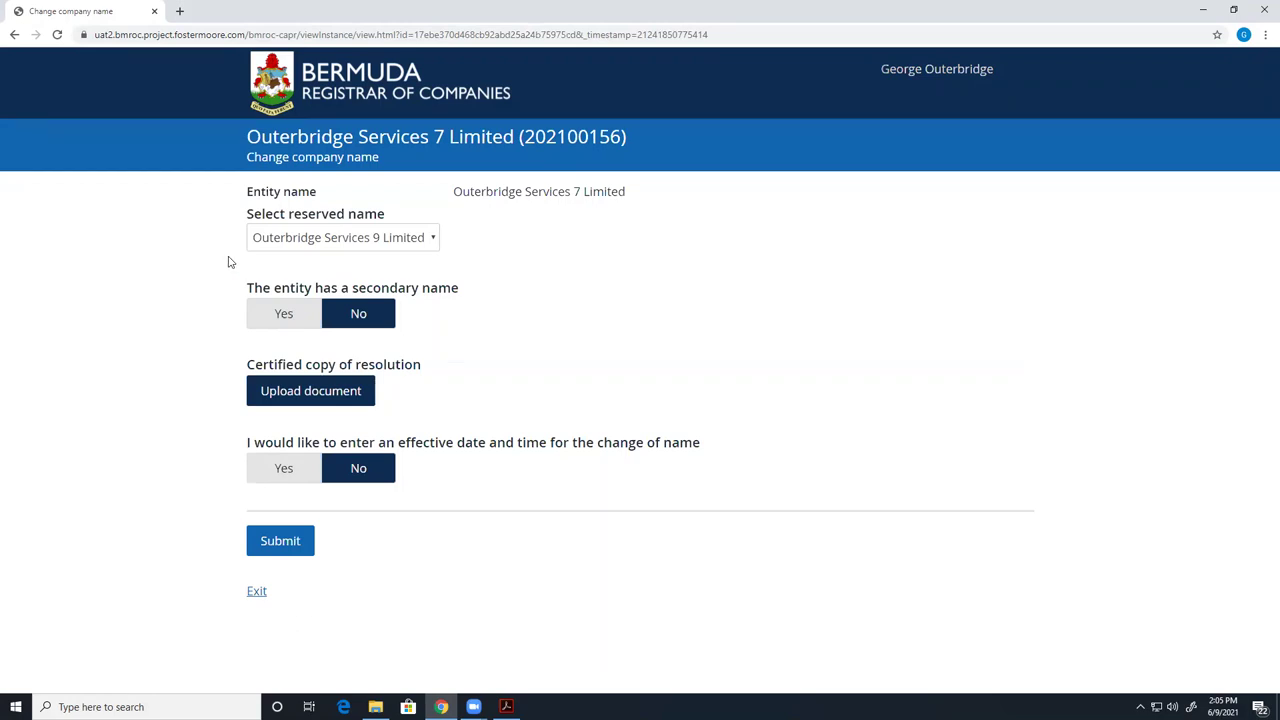
# - Preview the secondary name fields, set the secondary name option back to No, and upload Test_Document_1 (3) as the certified copy of resolution
pyautogui.click(302, 316)
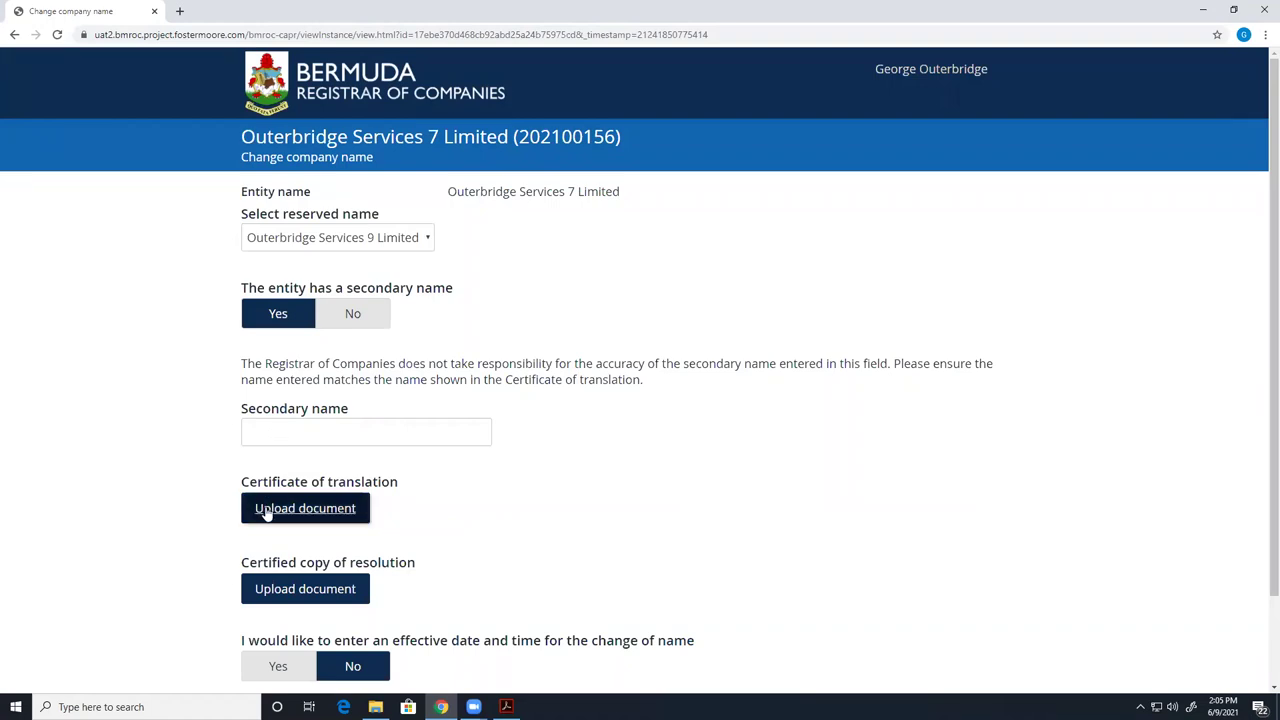
pyautogui.click(349, 317)
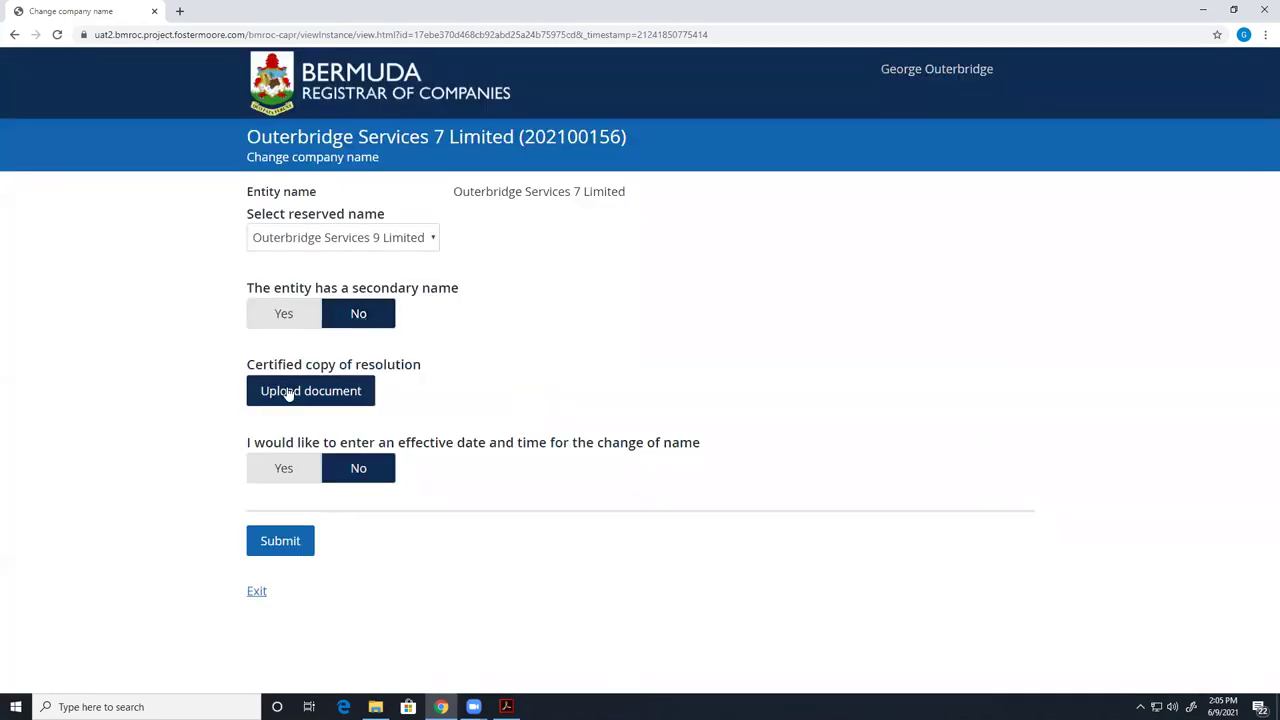
pyautogui.click(338, 392)
pyautogui.click(410, 97)
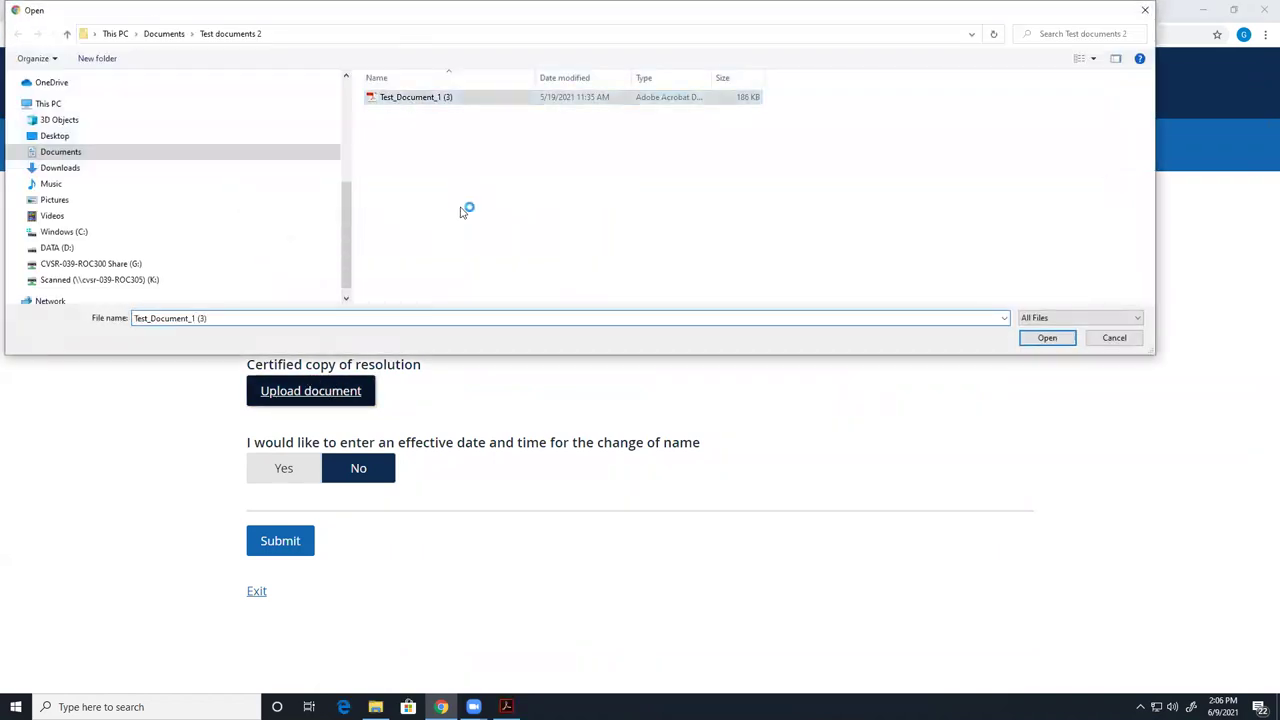
pyautogui.click(1047, 337)
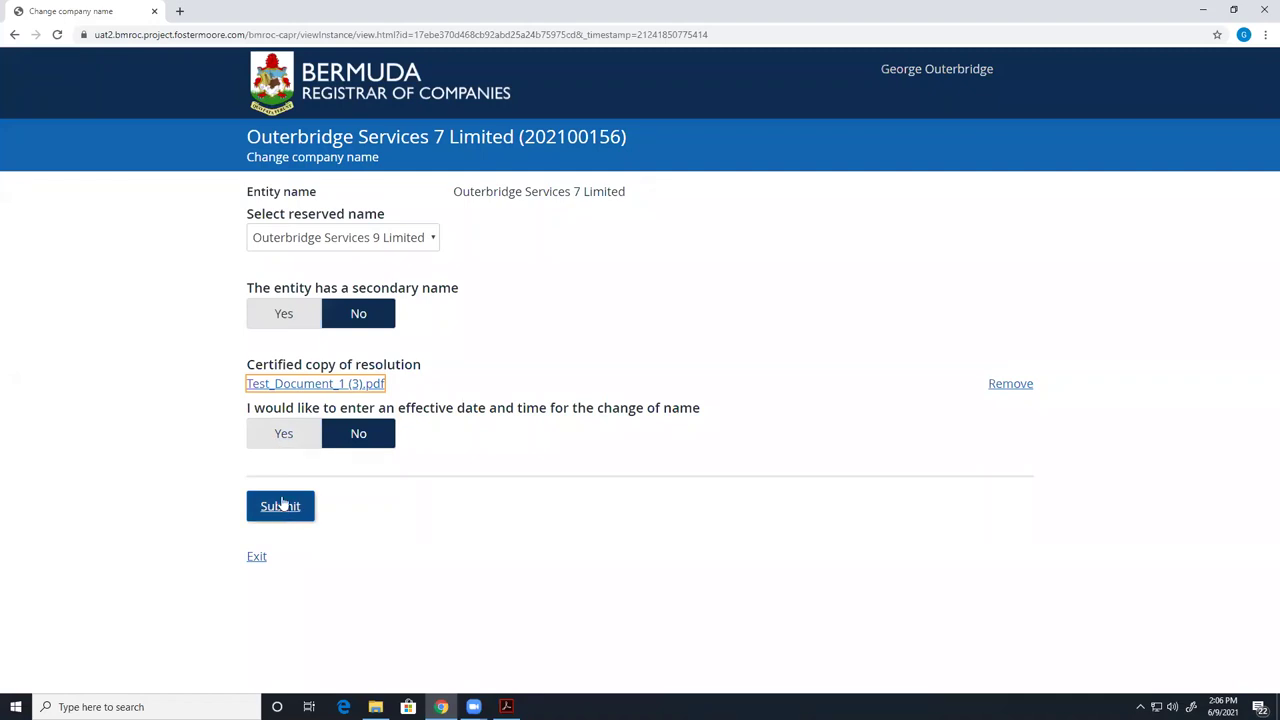
# - Preview the effective date fields for the name change, set that option back to No and submit the application
pyautogui.click(283, 435)
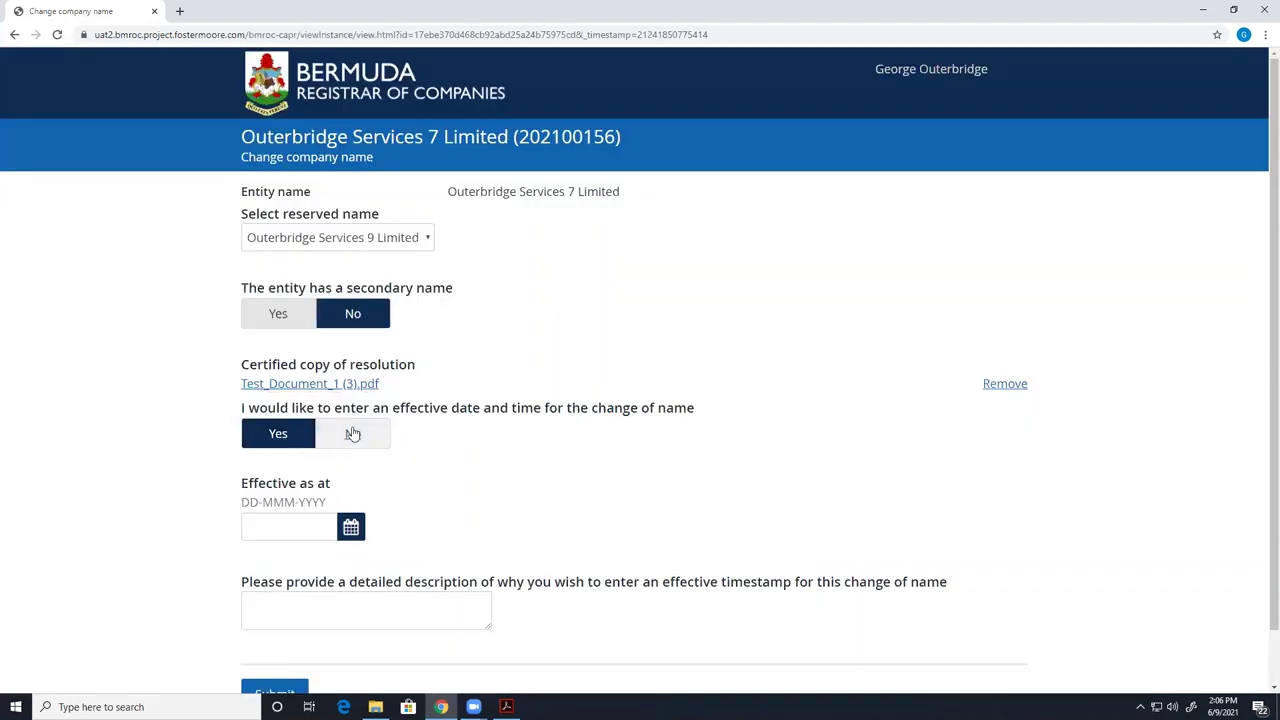
pyautogui.click(352, 435)
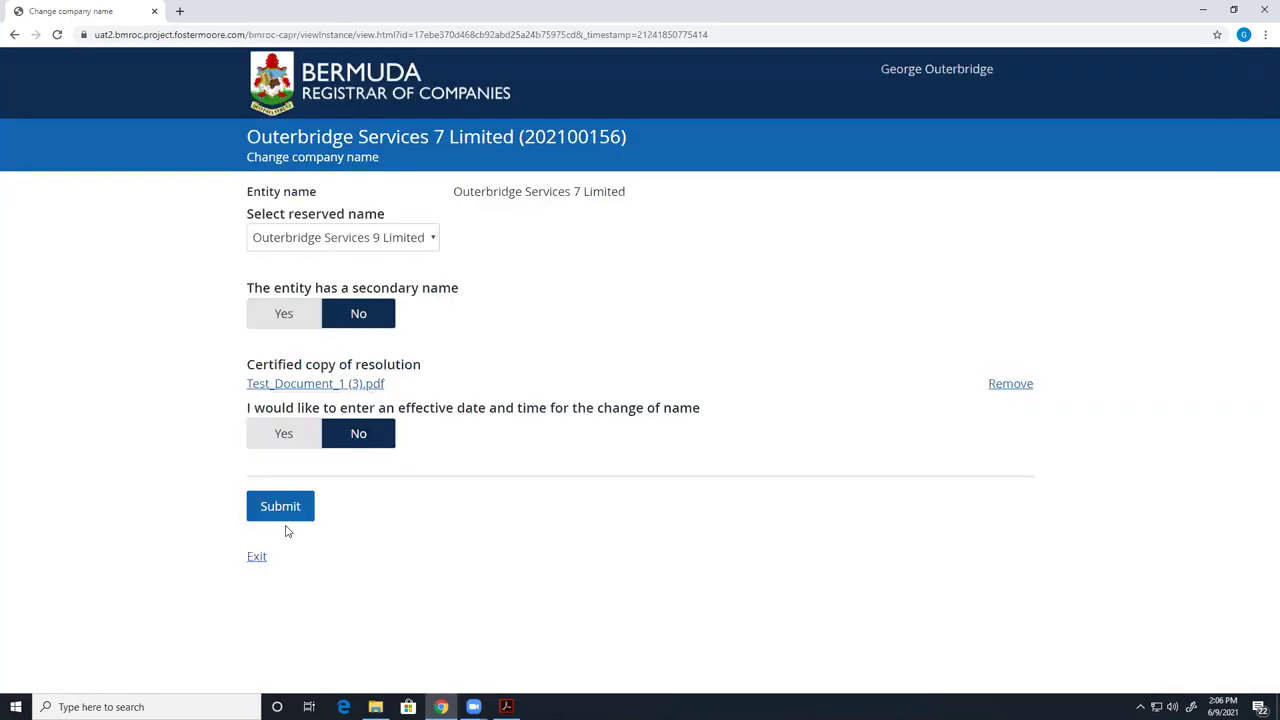
pyautogui.click(285, 510)
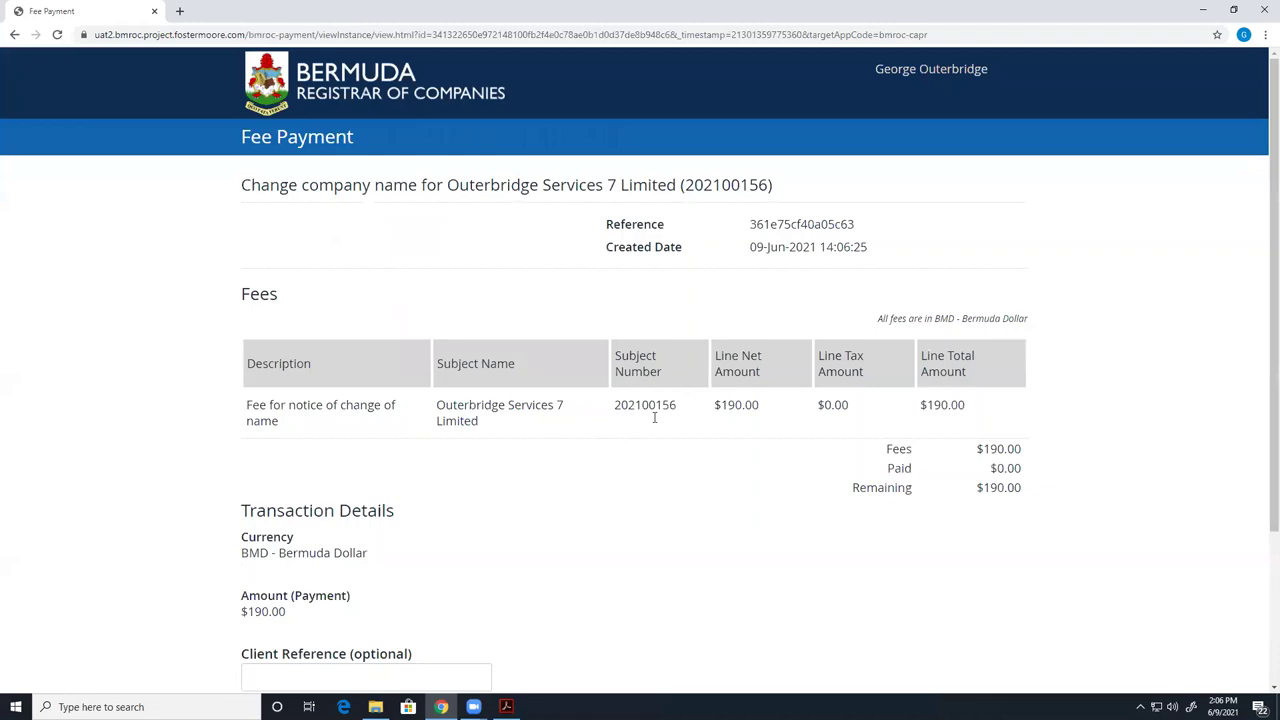
# - Pay the change of name fee with the Account payment method and acknowledge the sent-for-review notice
pyautogui.scroll(-1, 733, 405)
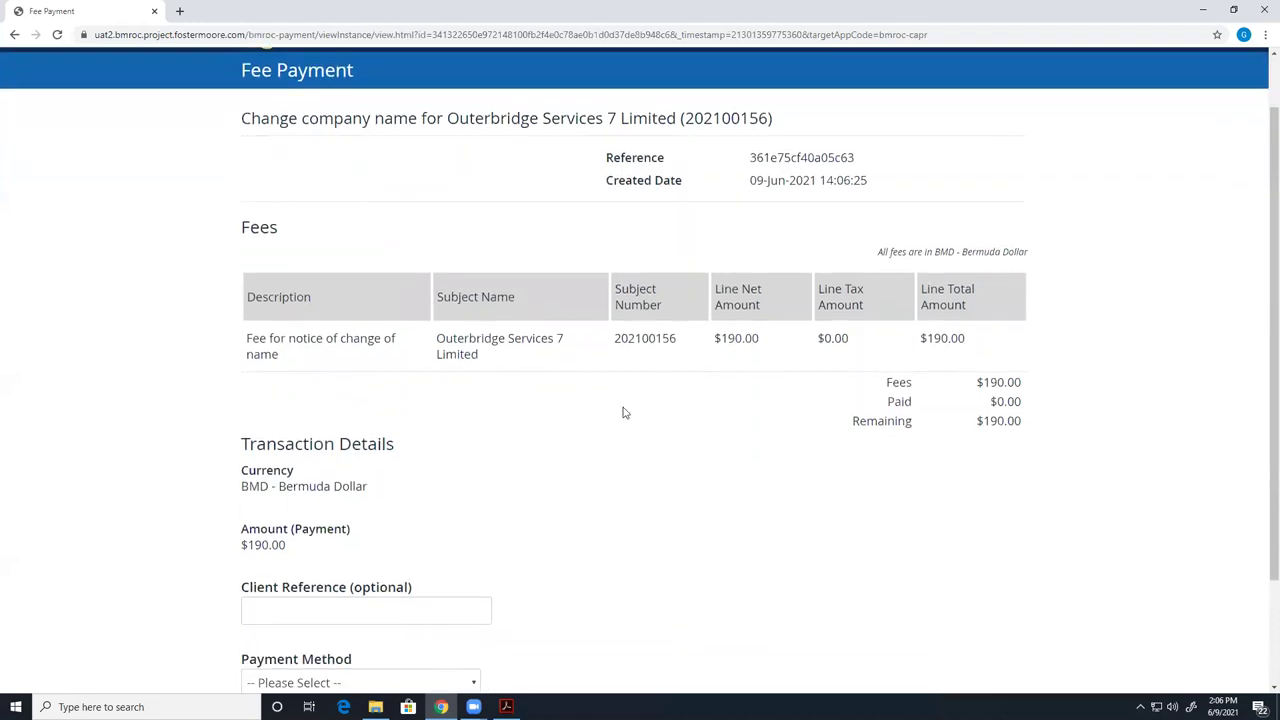
pyautogui.scroll(-2, 610, 415)
pyautogui.click(336, 542)
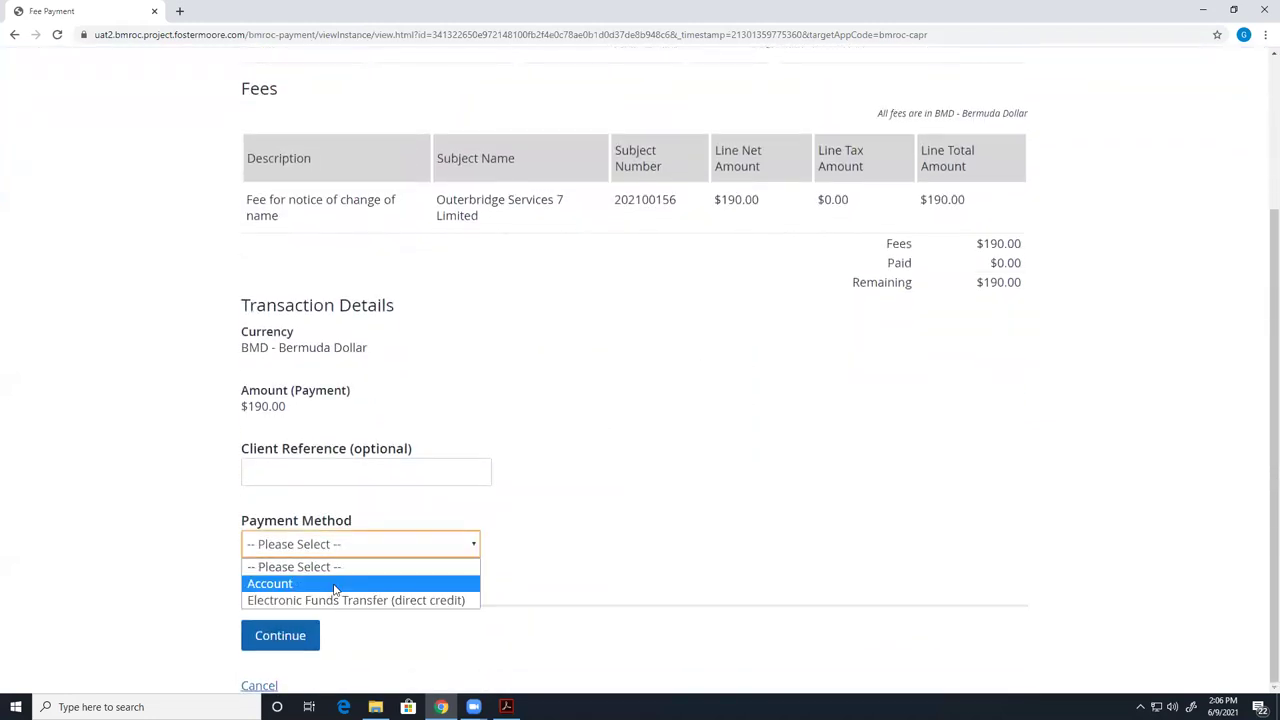
pyautogui.click(336, 584)
pyautogui.scroll(-5, 307, 636)
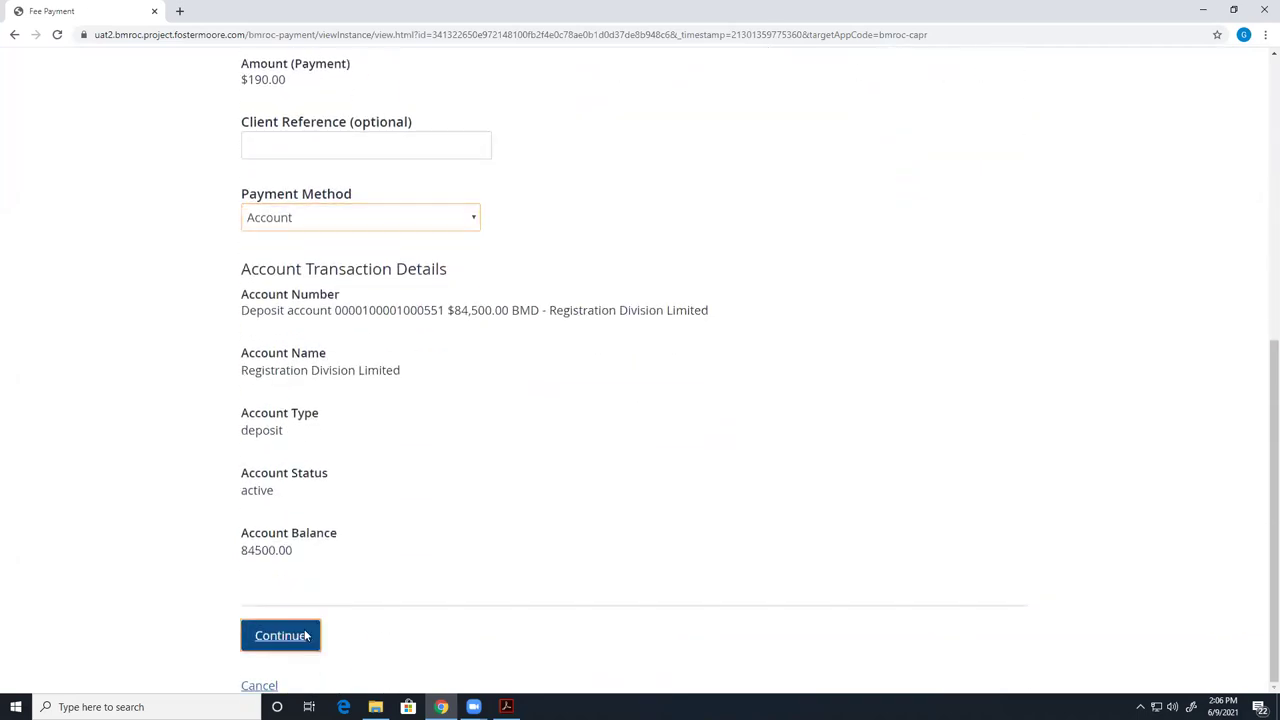
pyautogui.click(308, 636)
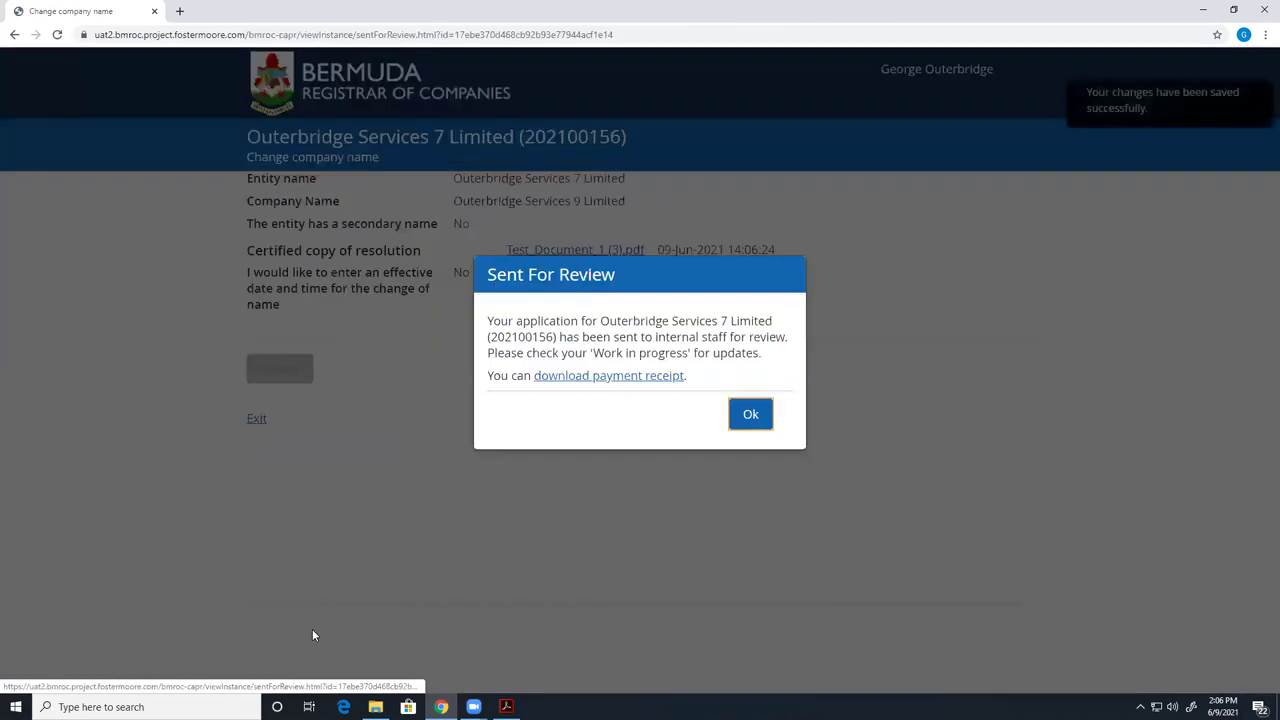
pyautogui.click(750, 414)
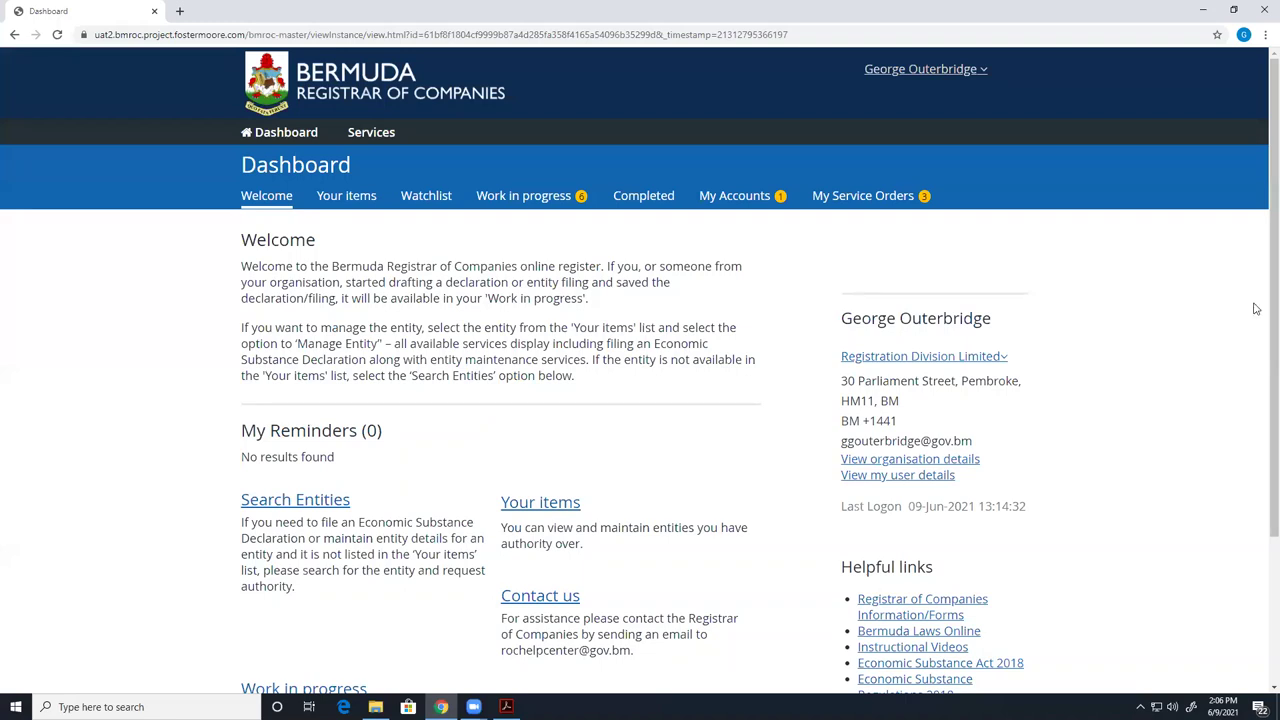
# - Search the entities for "out", view the company details of Outerbridge Services 7 Limited and return to the search results
pyautogui.click(370, 135)
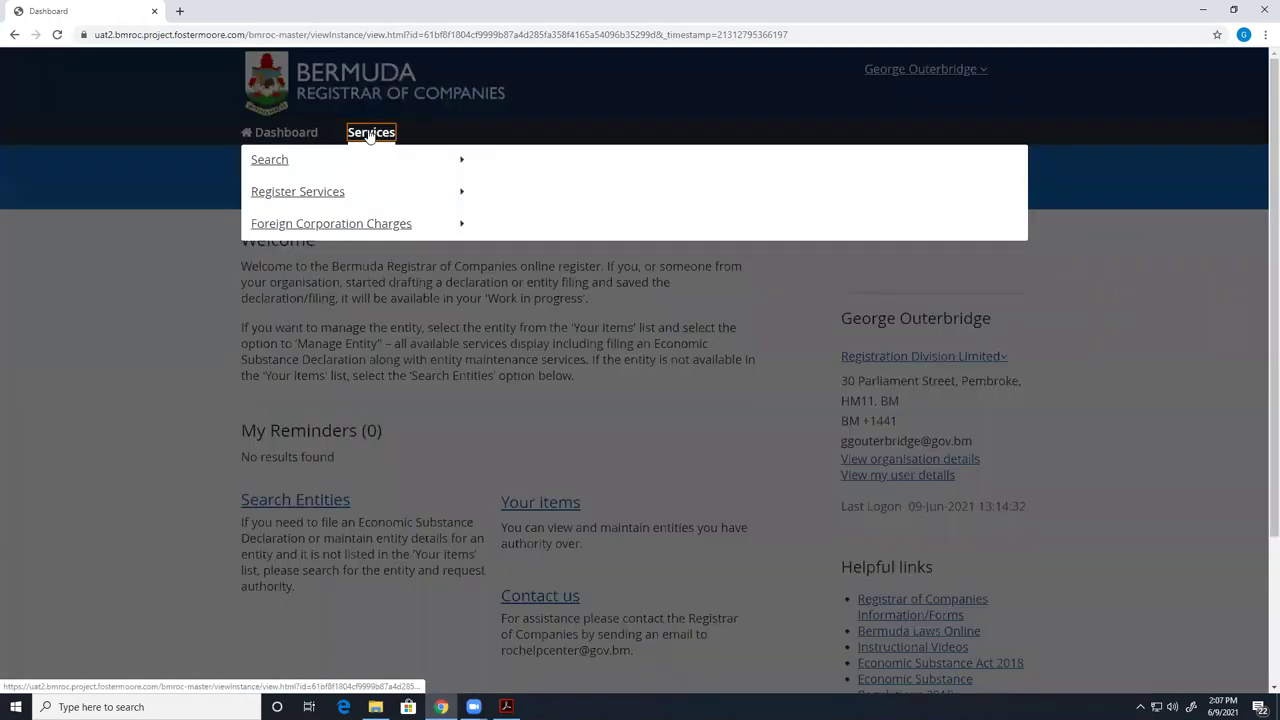
pyautogui.click(357, 161)
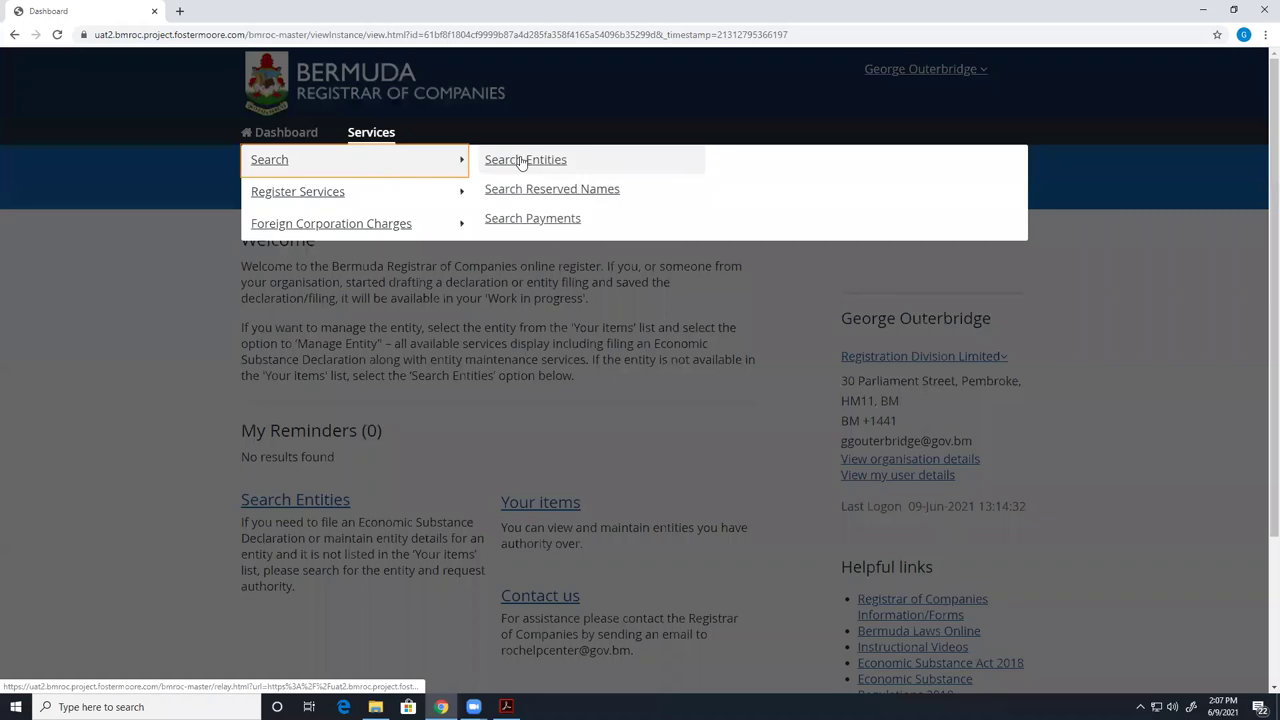
pyautogui.click(521, 161)
pyautogui.click(363, 217)
pyautogui.write('o')
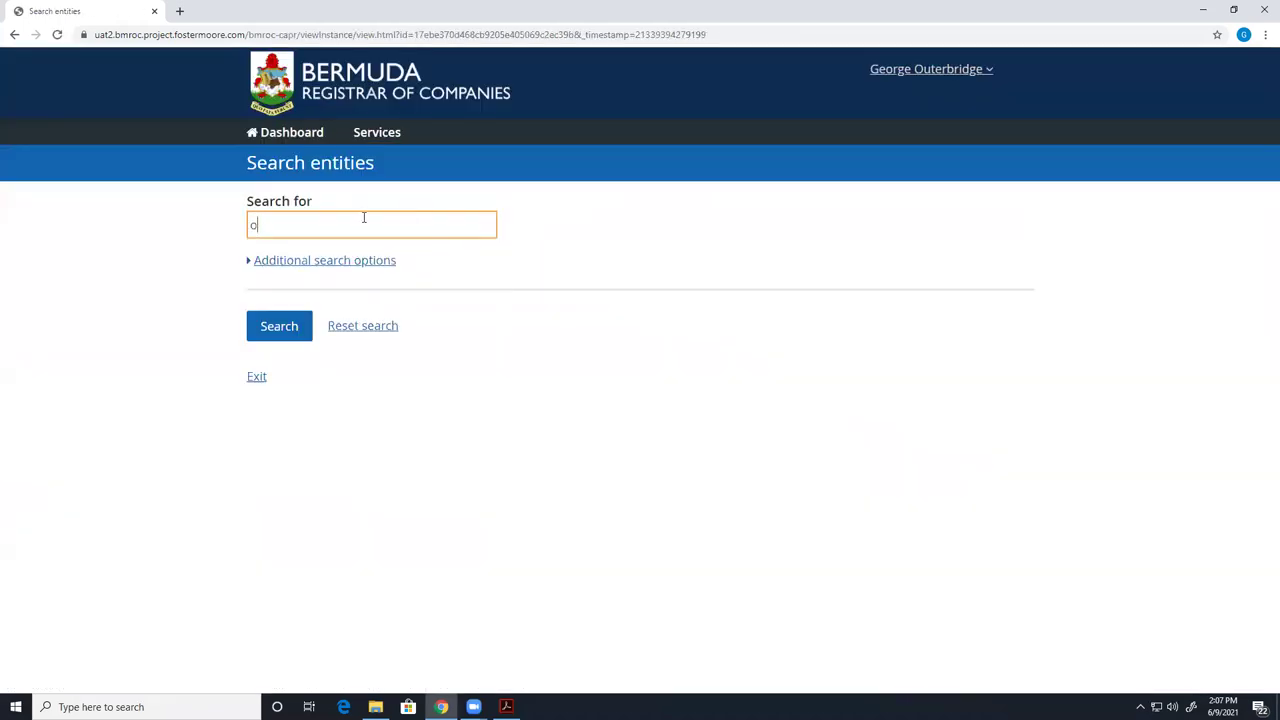
pyautogui.write('ut')
pyautogui.press('Return')
pyautogui.click(356, 484)
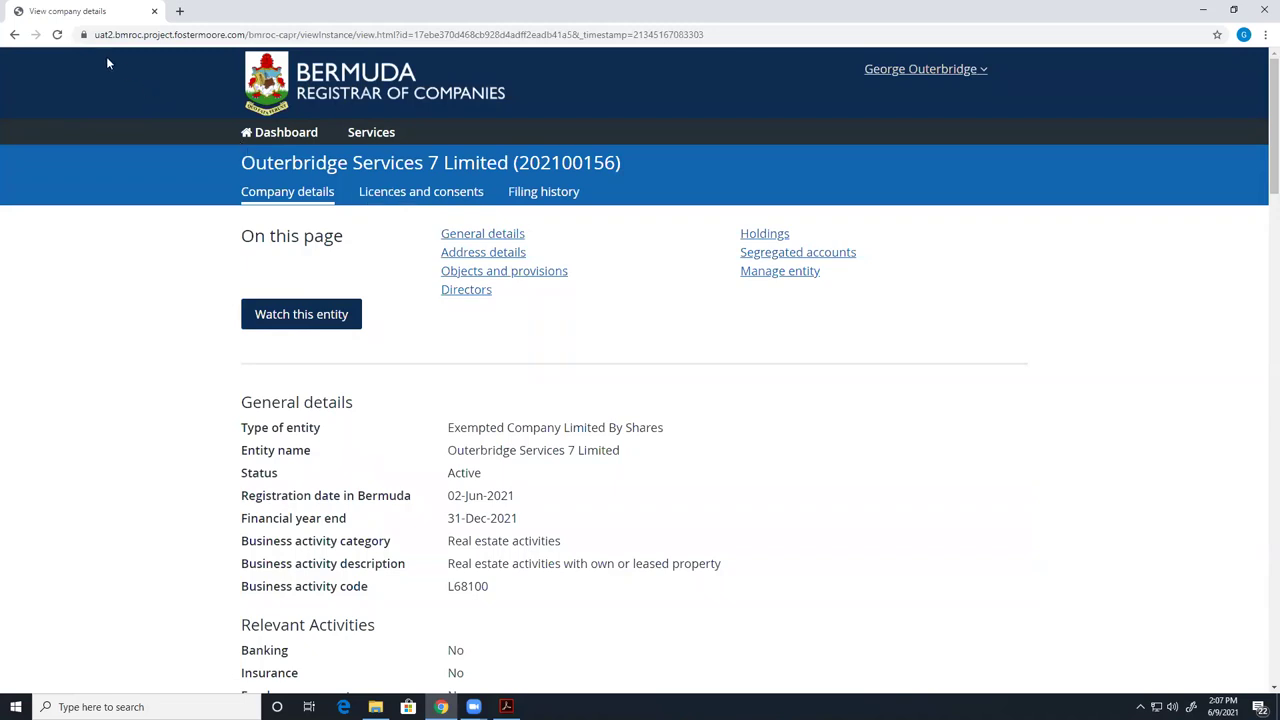
pyautogui.click(14, 34)
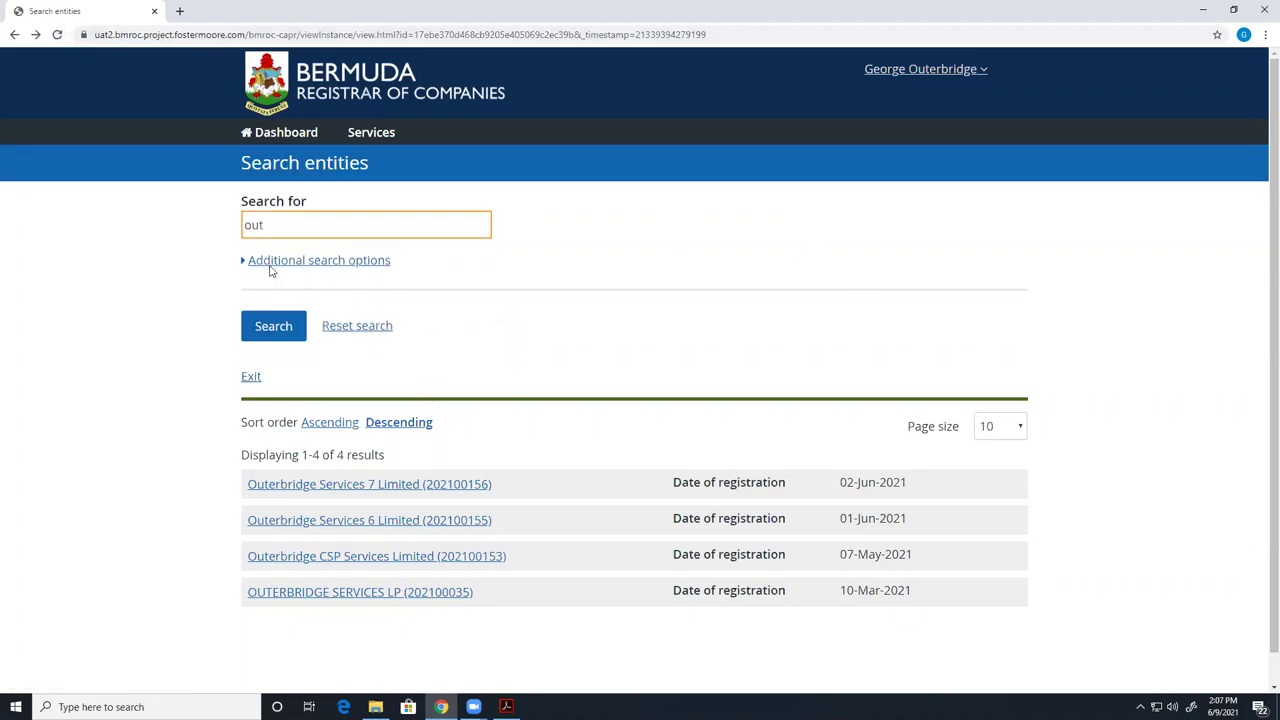
# - Log out of the online register and log back in with the saved credentials
pyautogui.click(878, 69)
pyautogui.click(882, 391)
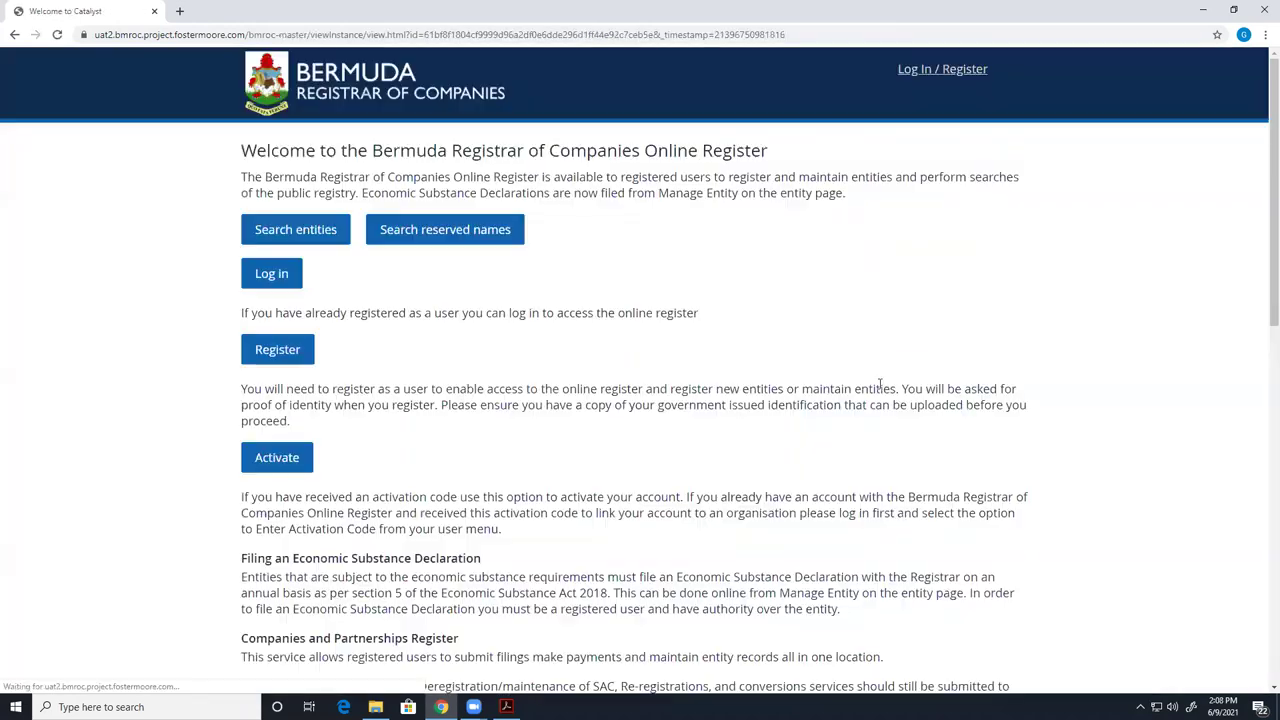
pyautogui.click(922, 70)
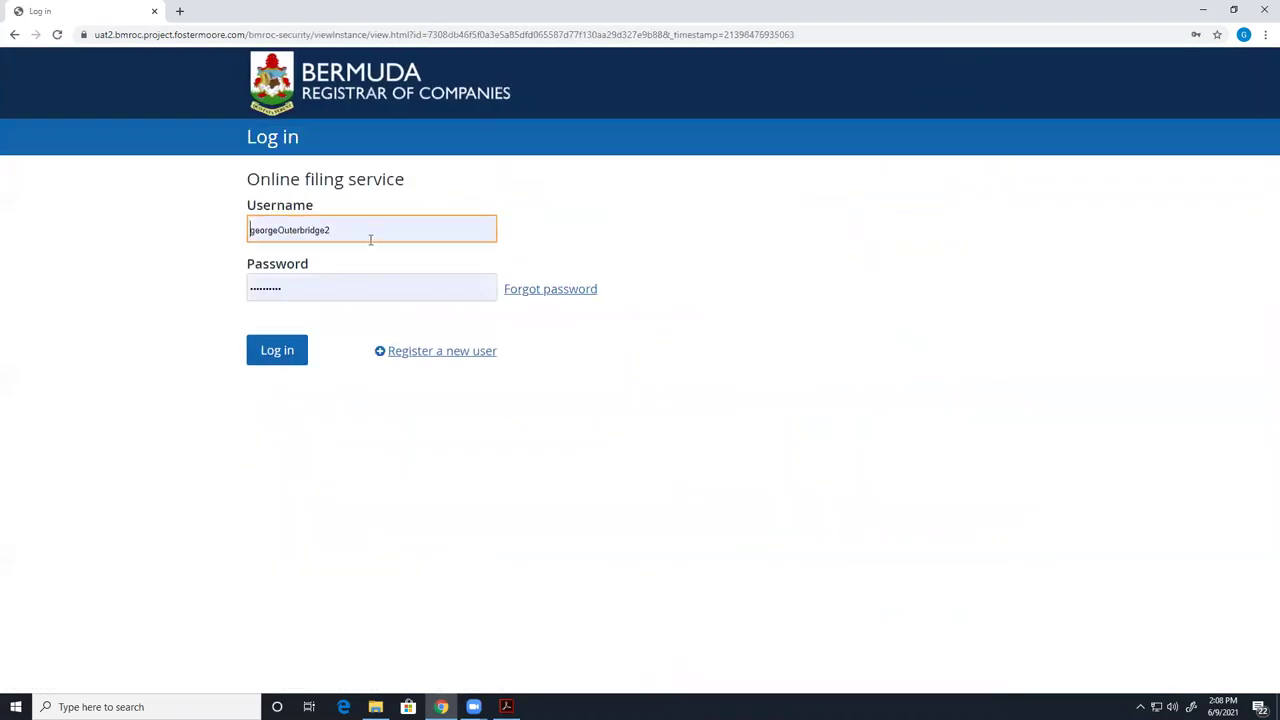
pyautogui.click(285, 350)
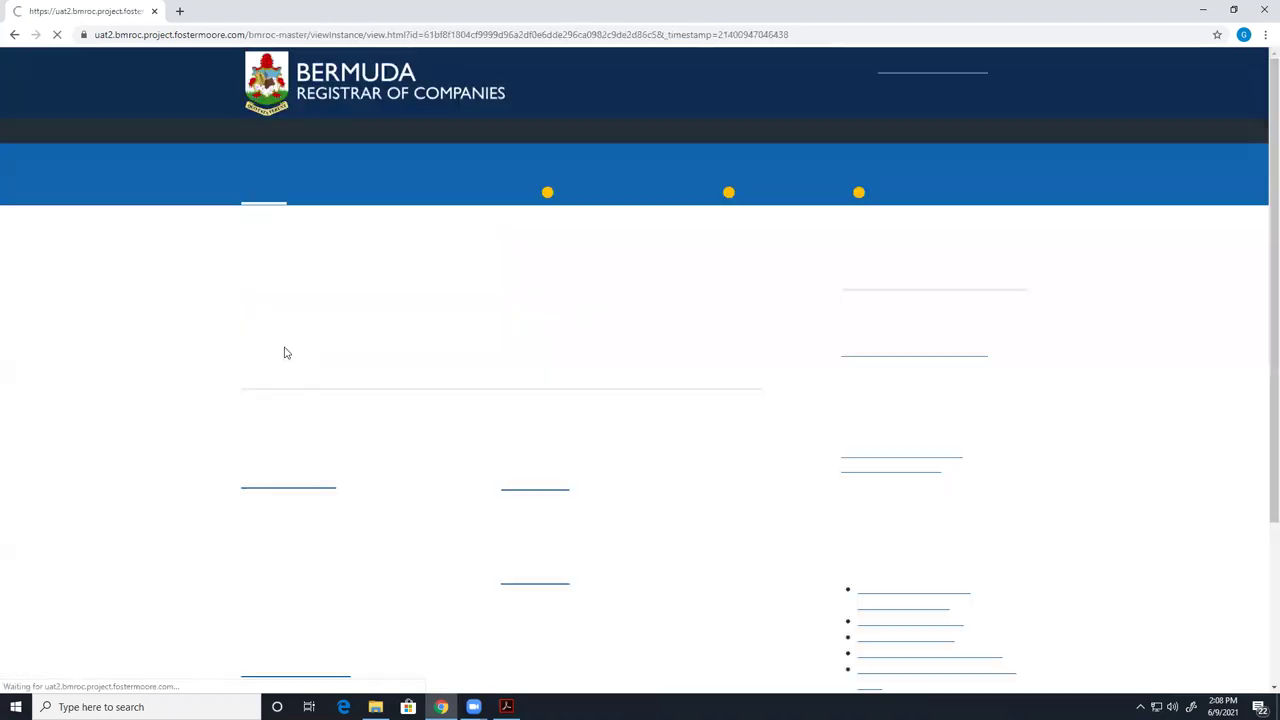
# - Check the dashboard's work in progress and completed transactions for the company name change
pyautogui.click(371, 136)
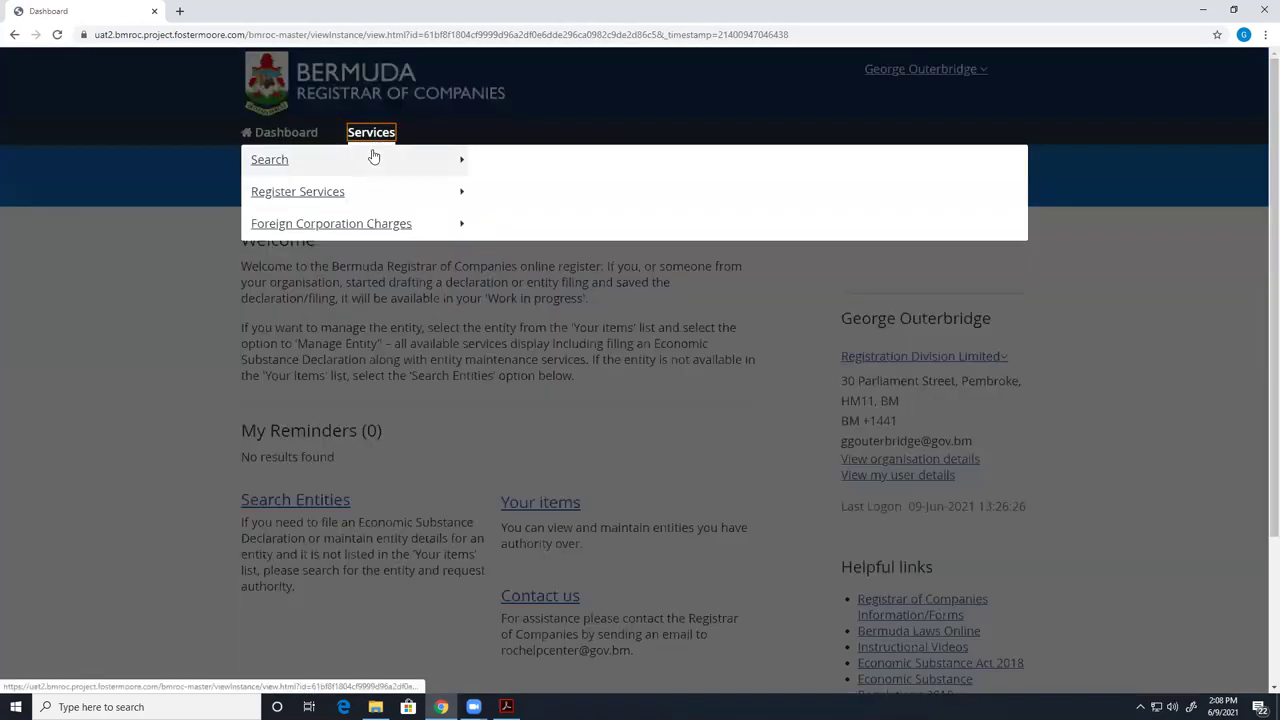
pyautogui.click(481, 122)
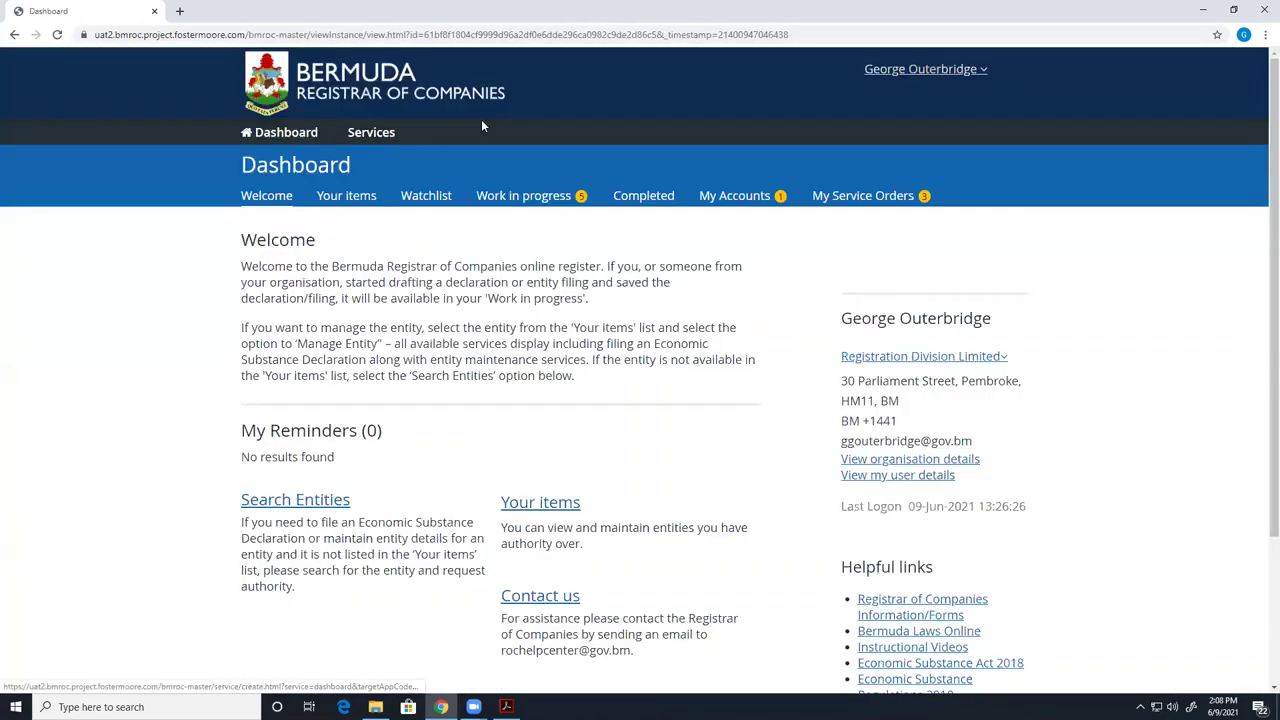
pyautogui.click(488, 197)
pyautogui.click(631, 204)
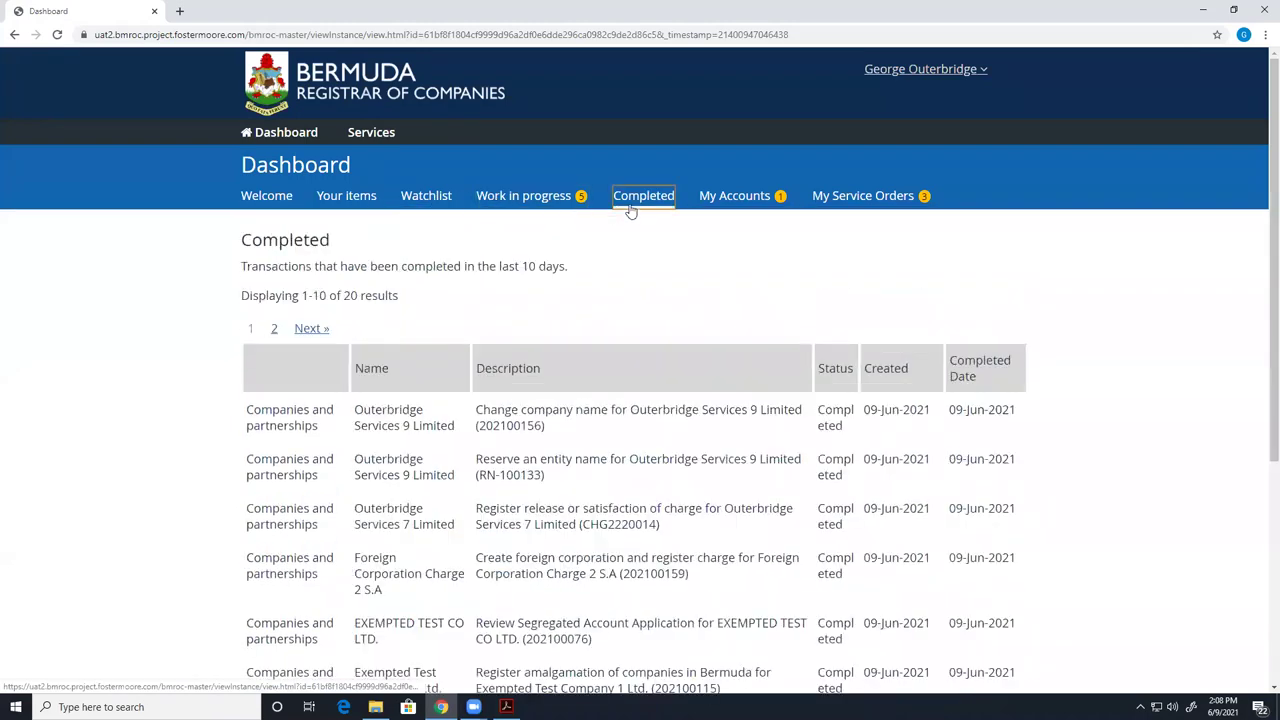
# - Search the entities for "outer" to check the company's registered name
pyautogui.click(371, 132)
pyautogui.moveTo(374, 162)
pyautogui.click(513, 163)
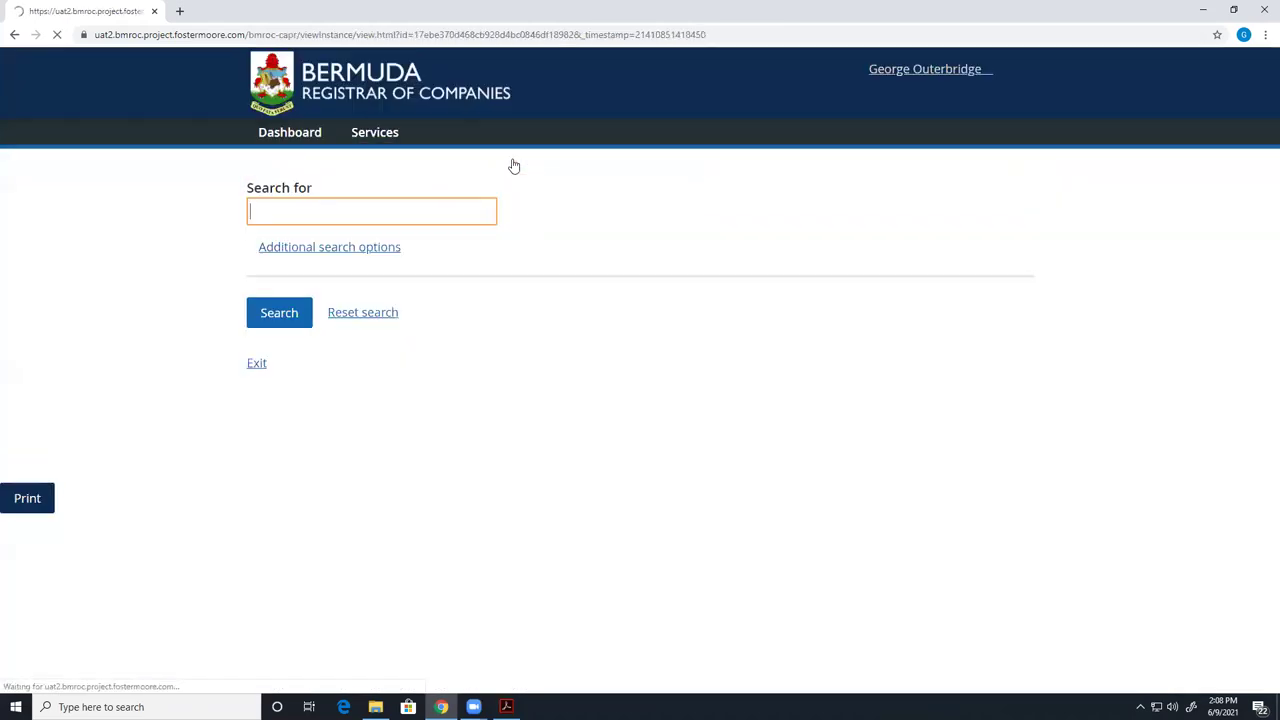
pyautogui.click(426, 220)
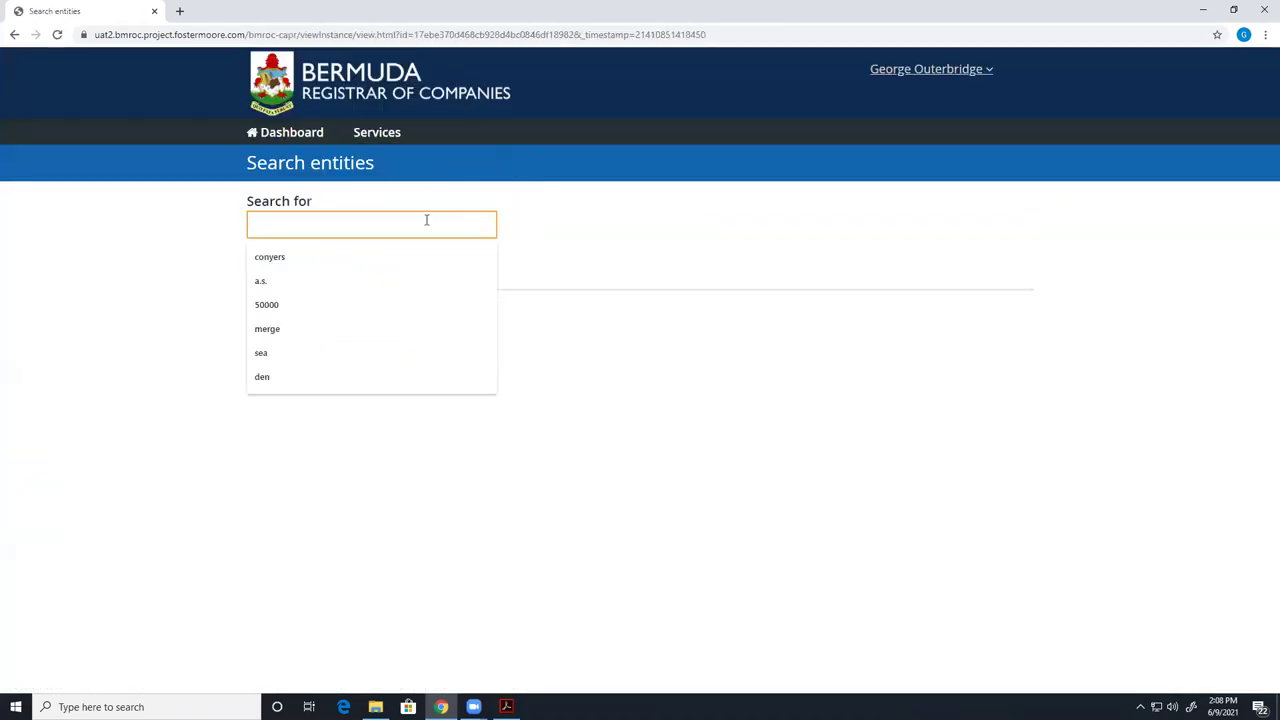
pyautogui.write('outer')
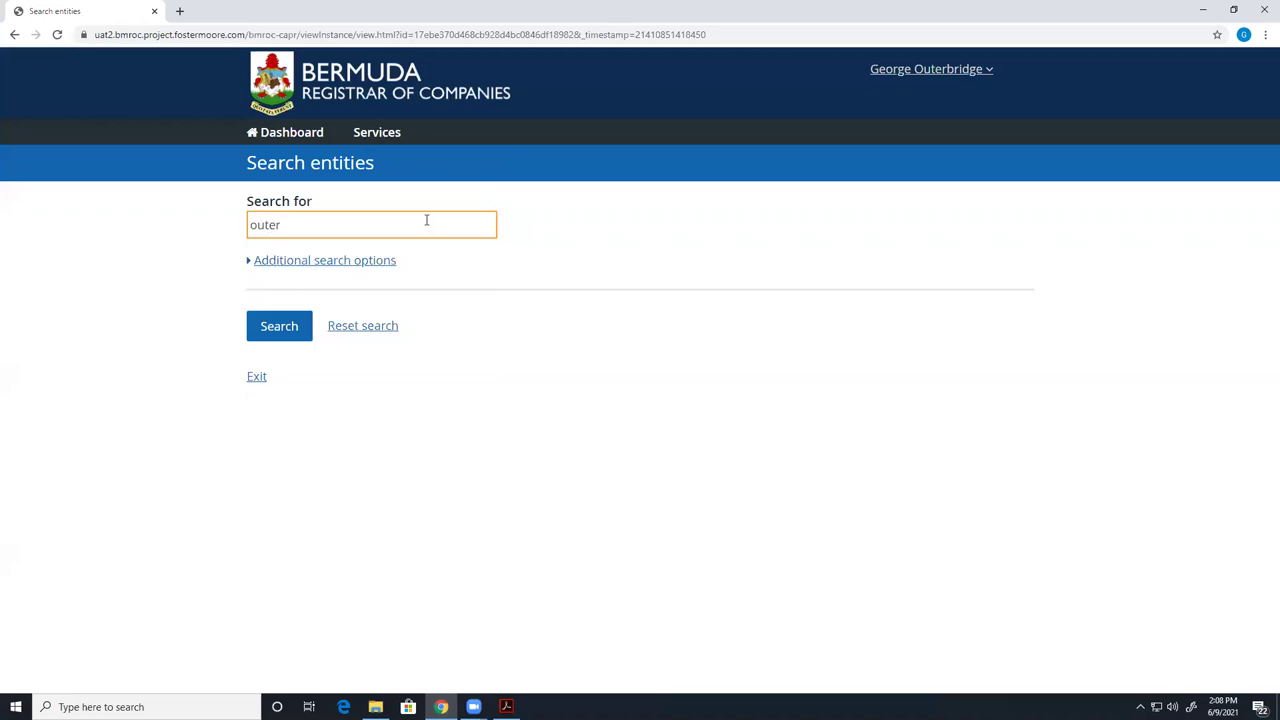
pyautogui.press('Return')
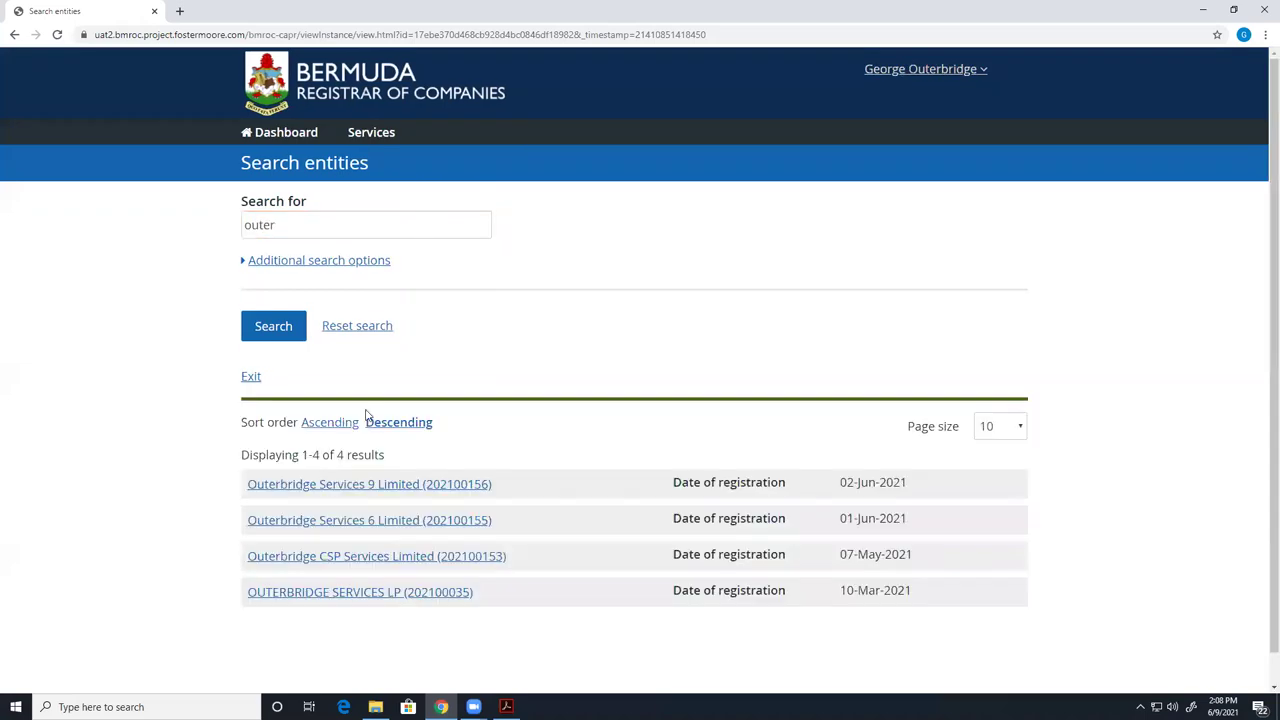